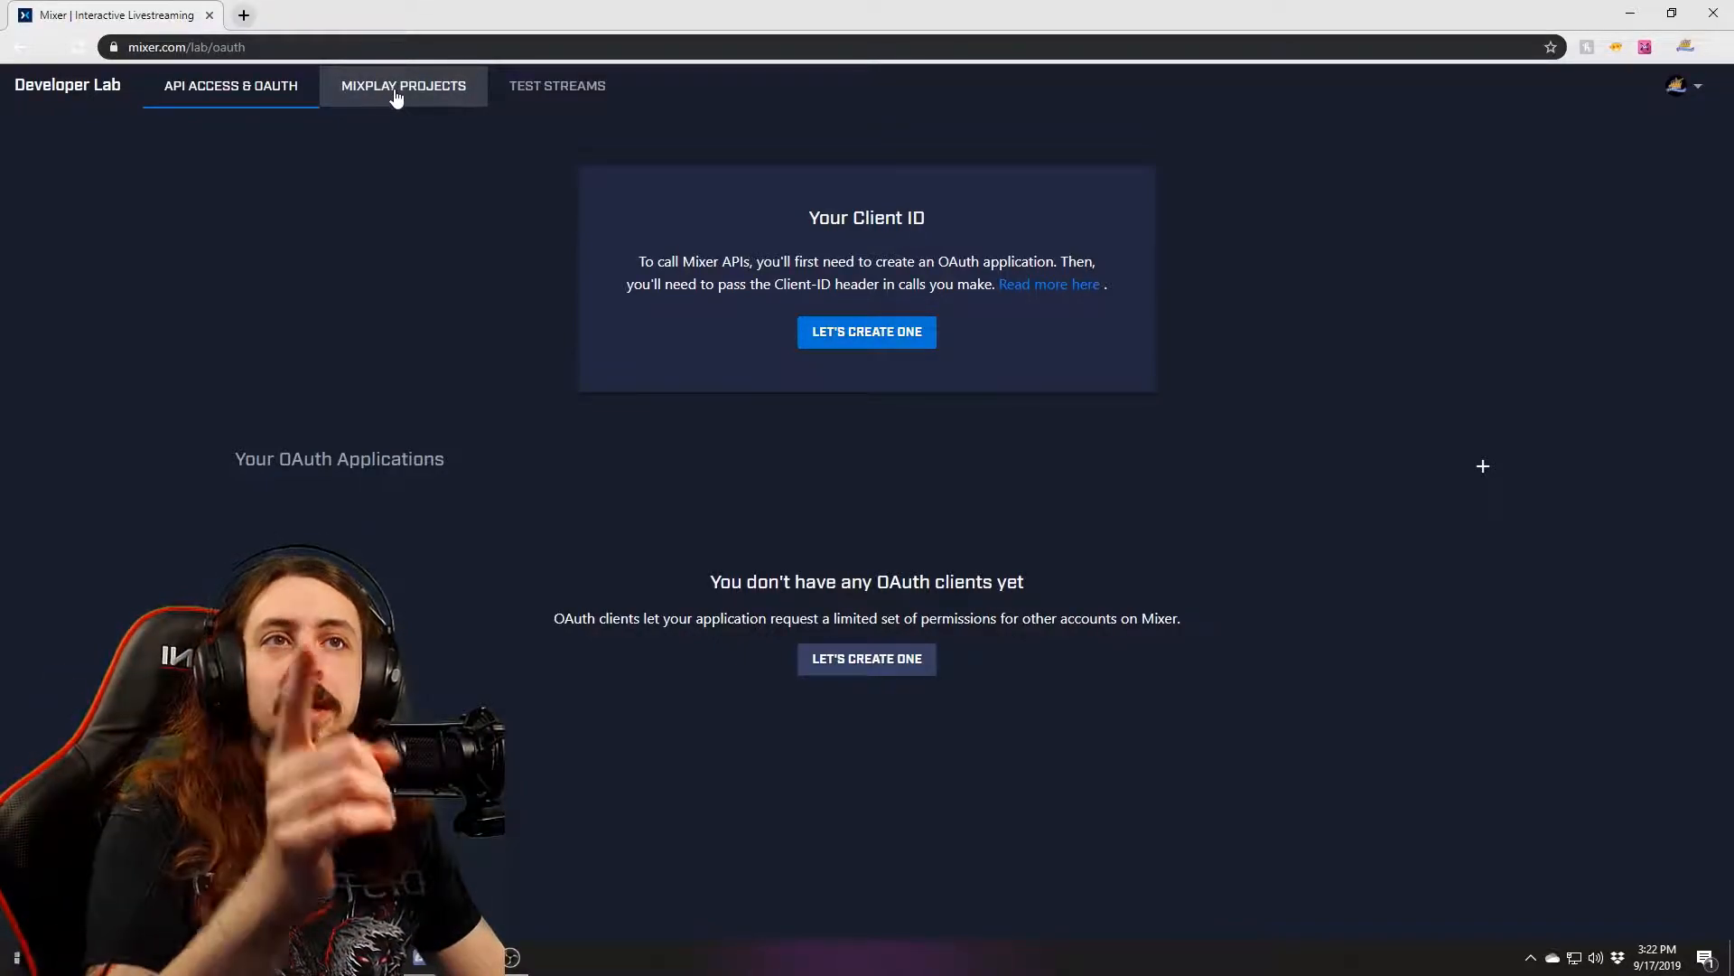
Open the MixPlay projects list and open New Interactive Board in the editor.
{"action": "left_click", "coordinate": [397, 101]}
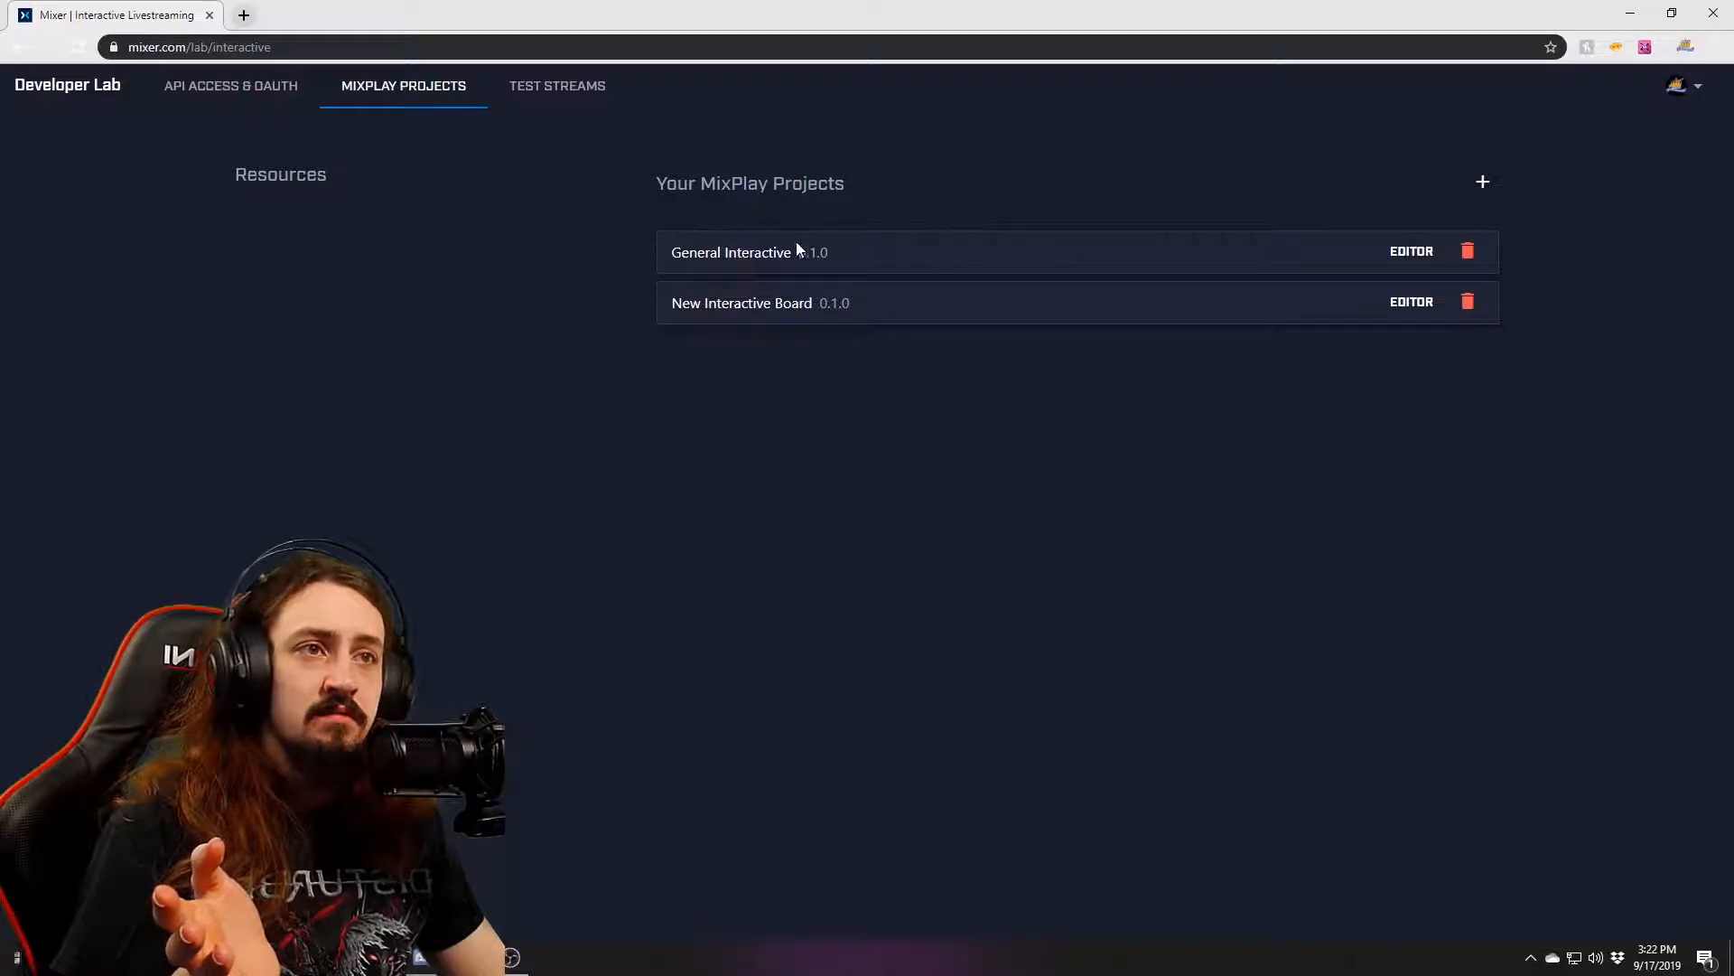
{"action": "left_click_drag", "start_coordinate": [648, 262], "coordinate": [1101, 258]}
{"action": "left_click", "coordinate": [864, 262]}
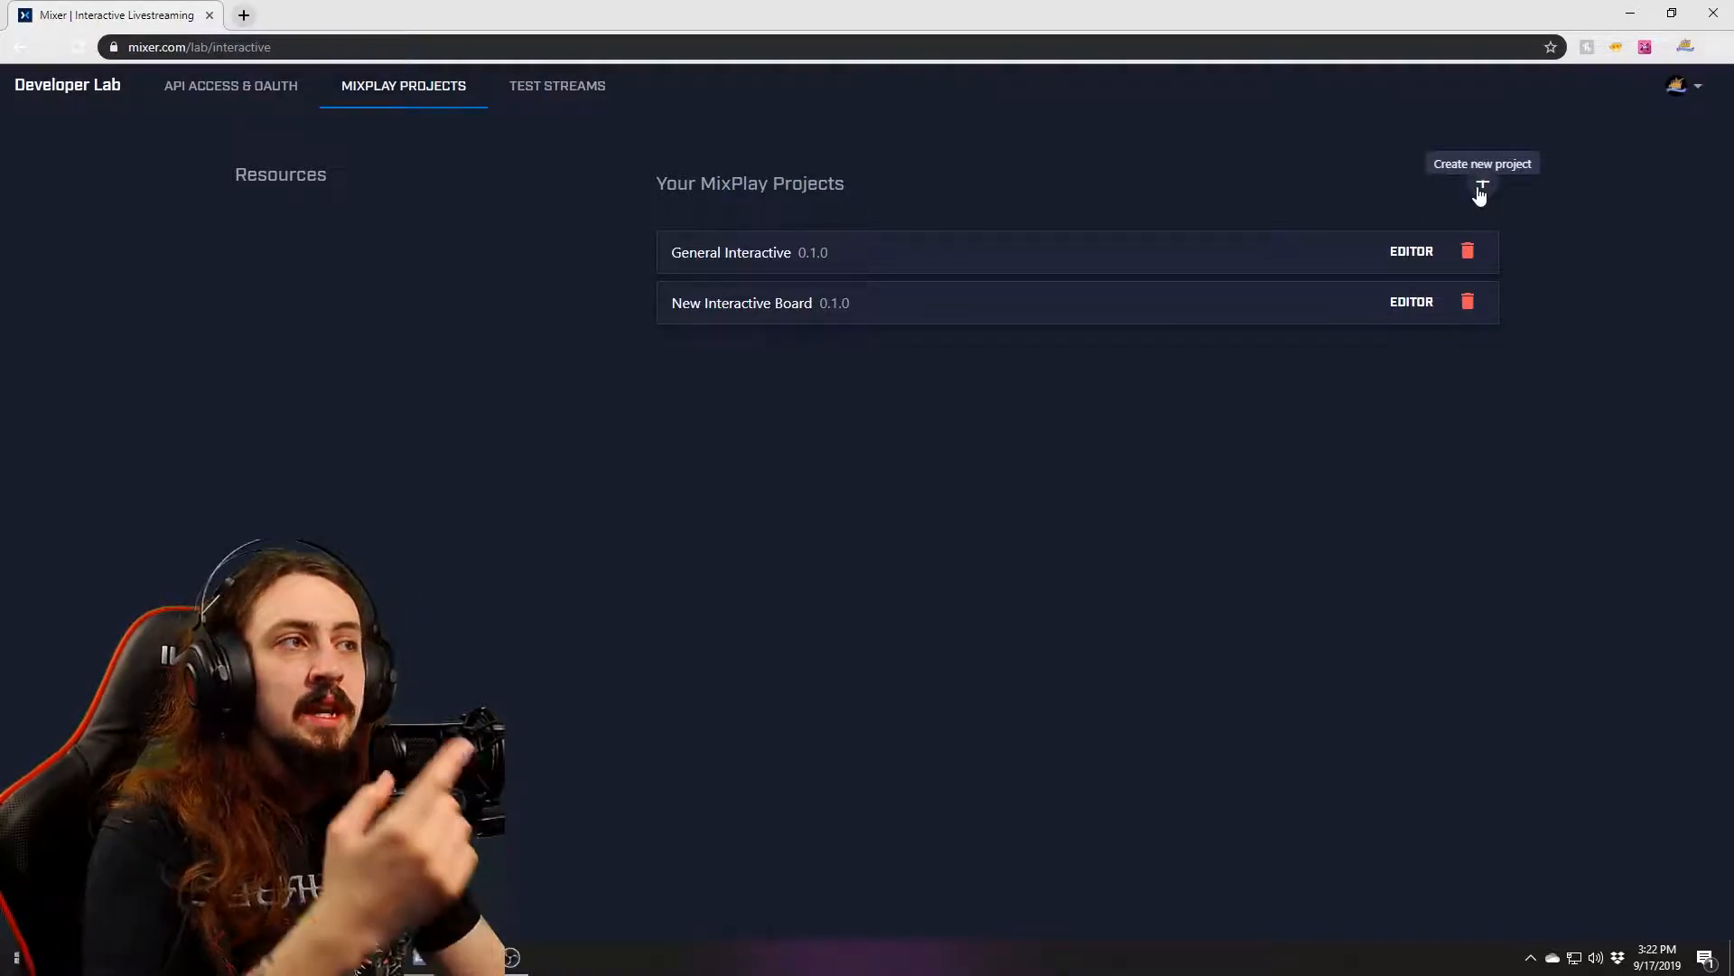
{"action": "left_click", "coordinate": [1412, 302]}
Scroll through New Interactive Board's info page to review its fields.
{"action": "scroll", "coordinate": [496, 579], "scroll_direction": "down", "scroll_amount": 1}
{"action": "scroll", "coordinate": [496, 579], "scroll_direction": "down", "scroll_amount": 10}
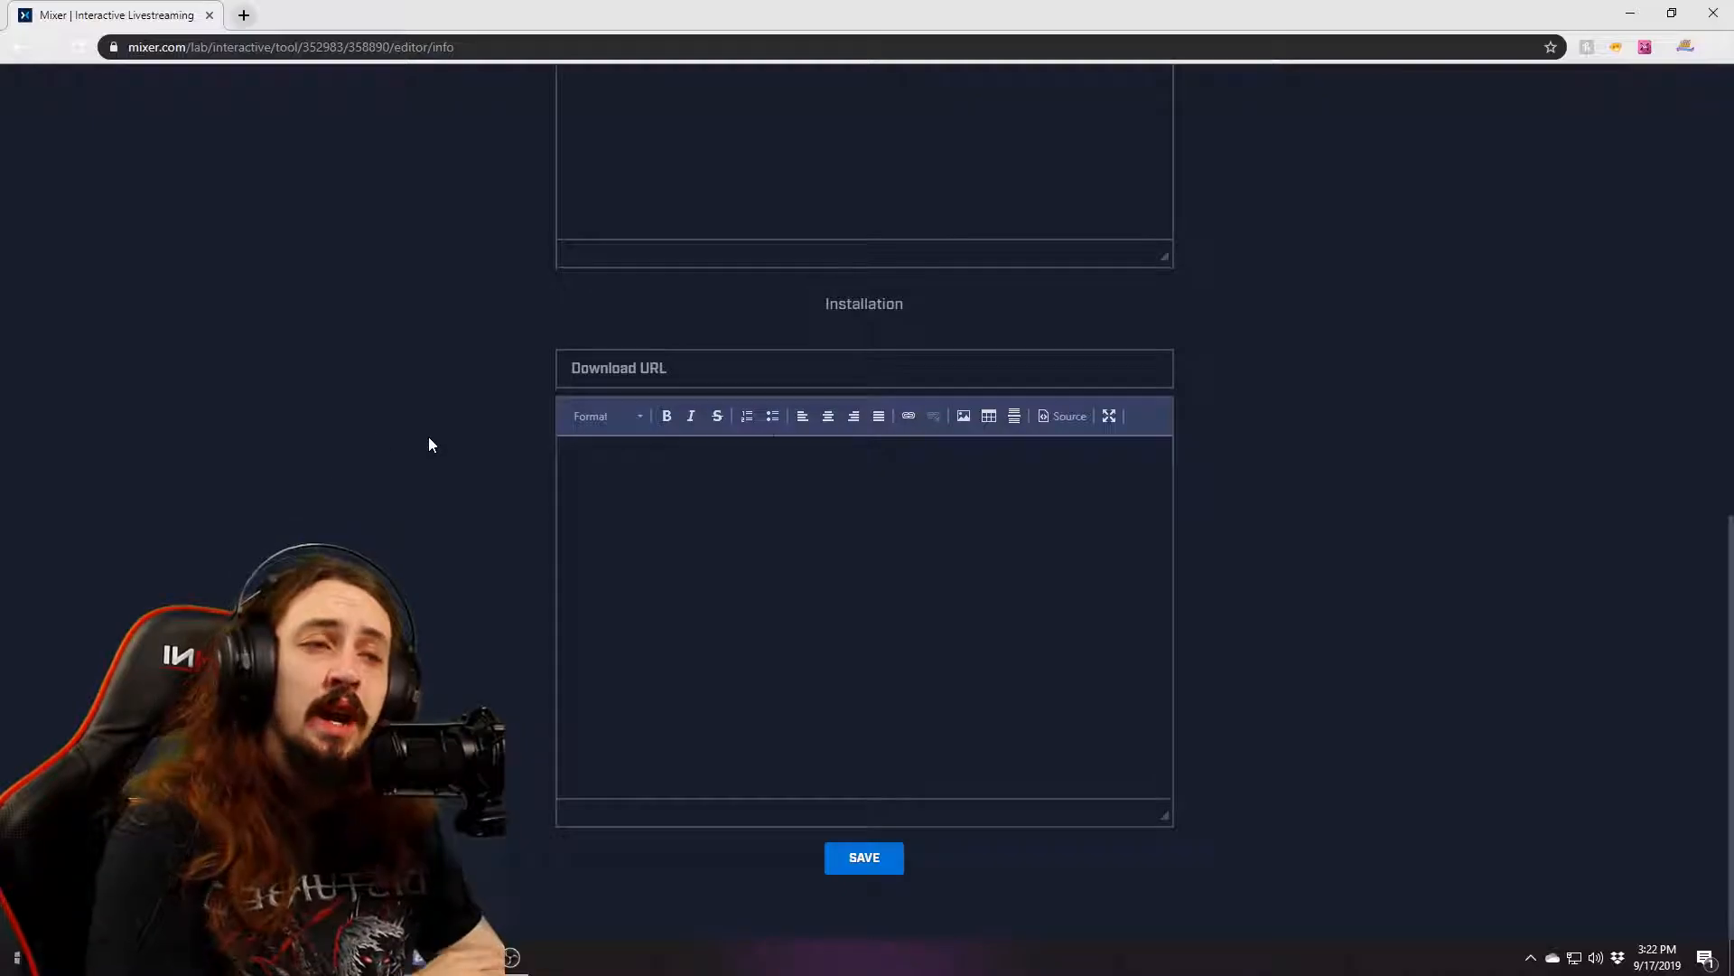
{"action": "scroll", "coordinate": [894, 460], "scroll_direction": "up", "scroll_amount": 12}
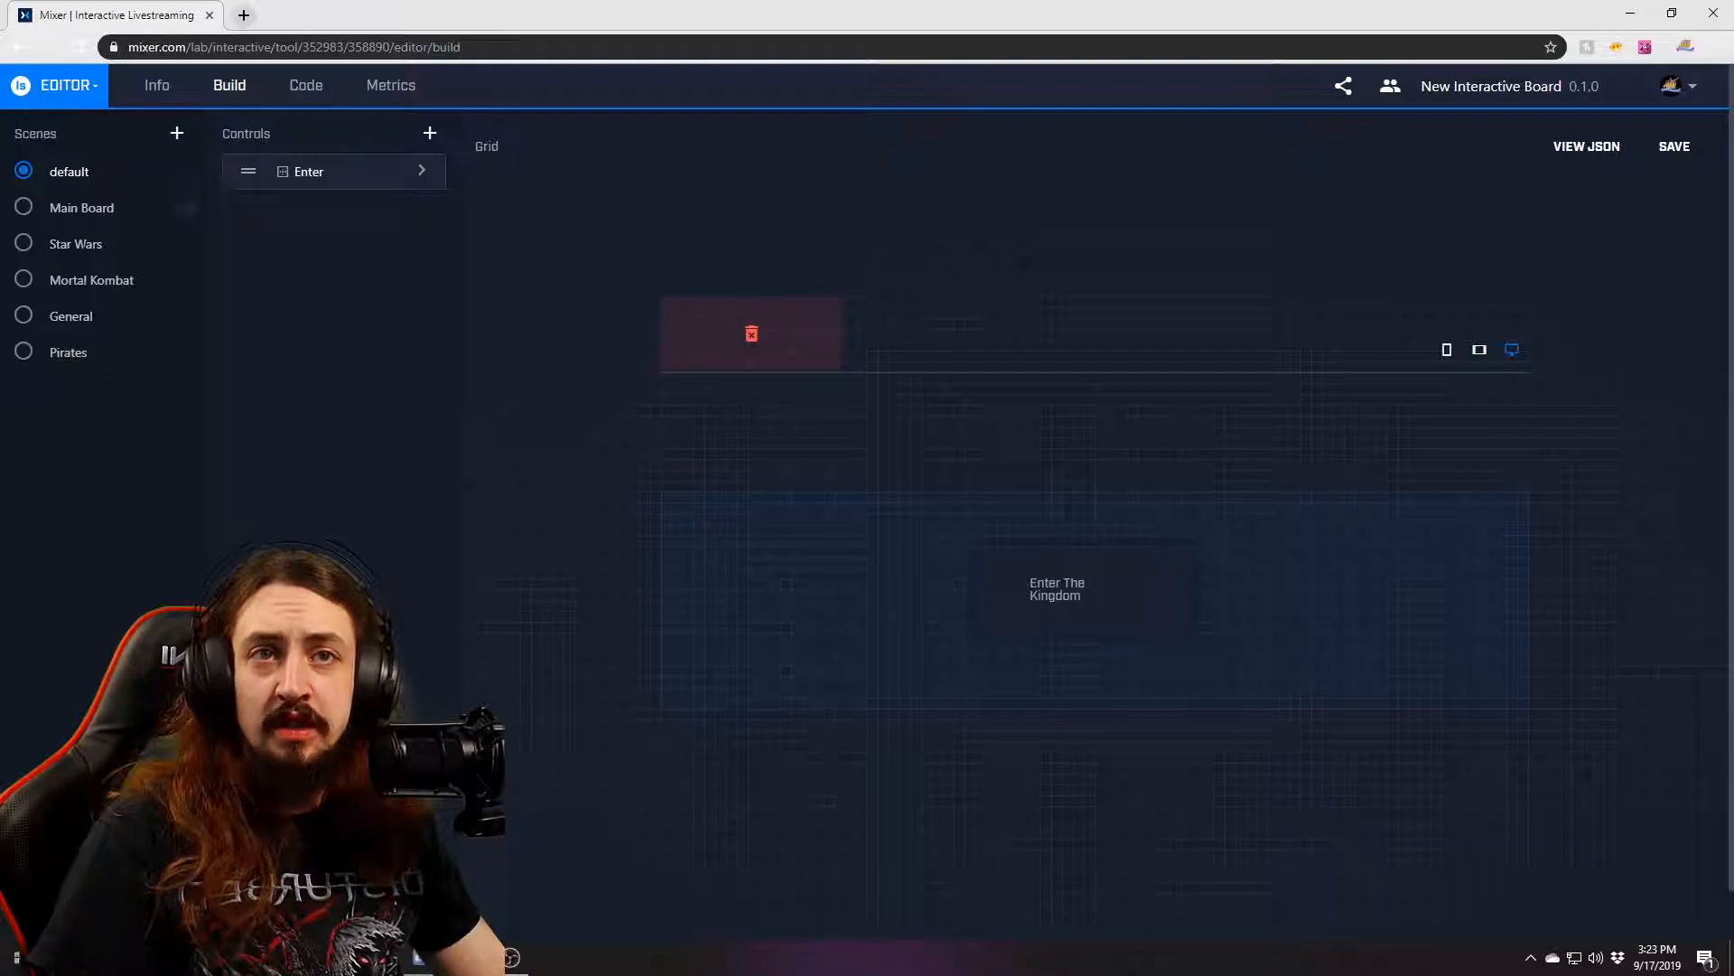
{"action": "left_click", "coordinate": [25, 209]}
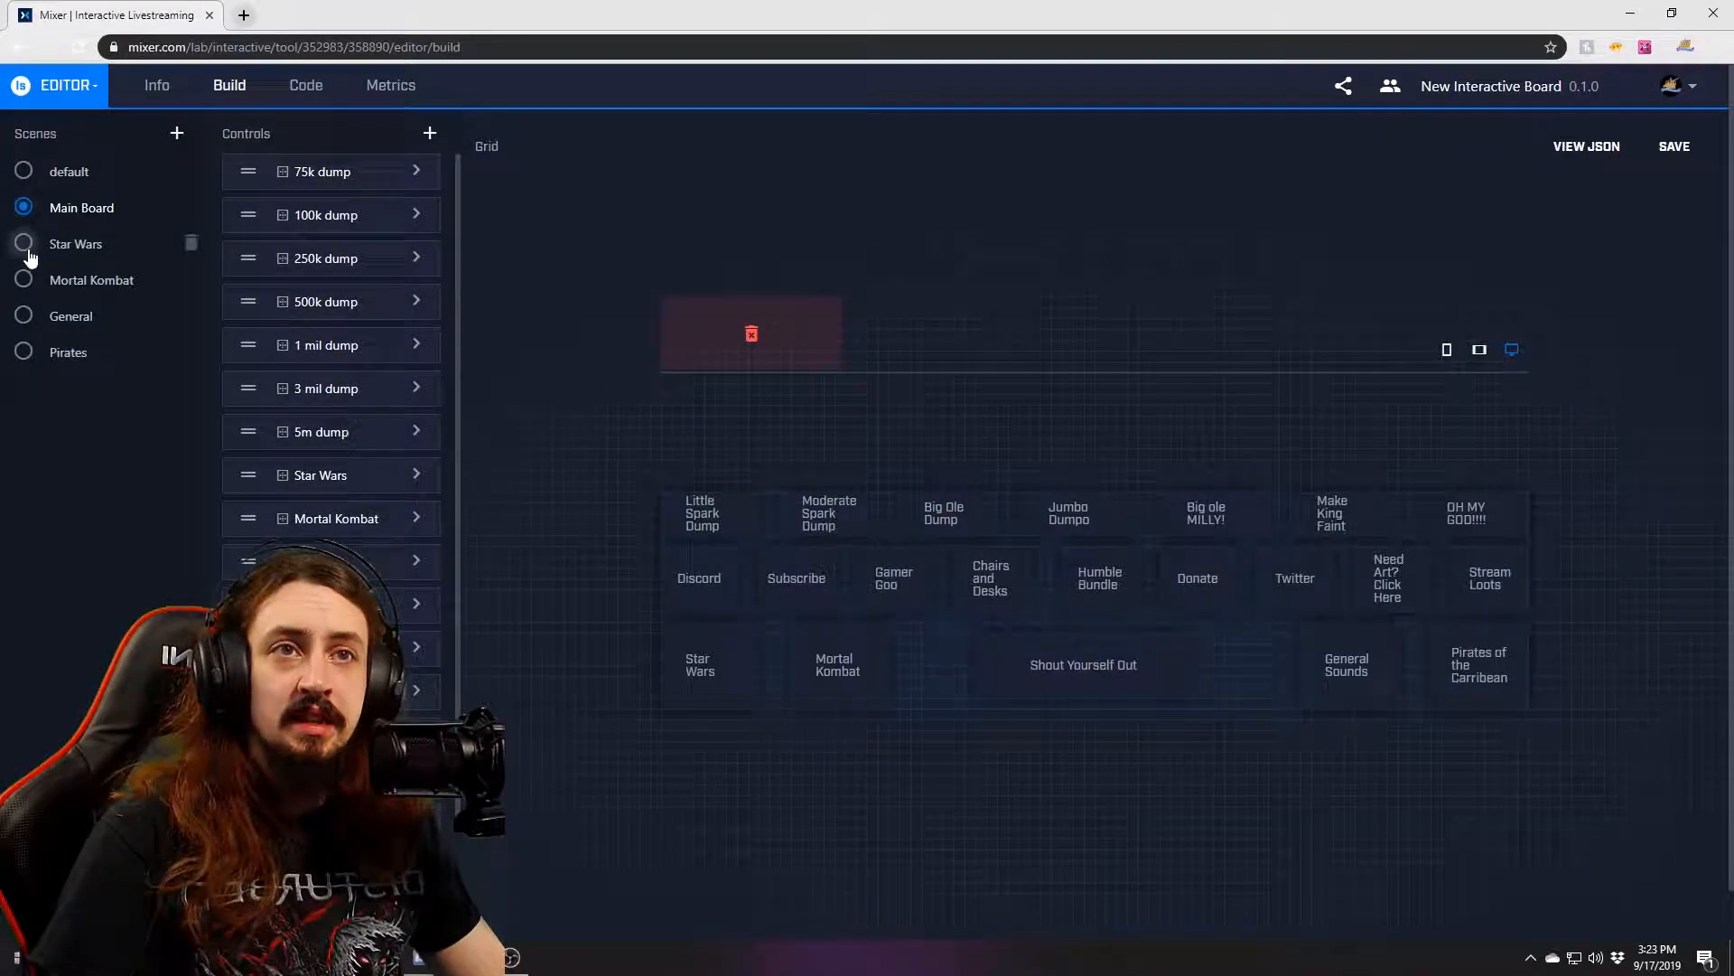
{"action": "left_click", "coordinate": [25, 244]}
{"action": "left_click", "coordinate": [26, 280]}
{"action": "left_click", "coordinate": [26, 316]}
{"action": "left_click", "coordinate": [23, 352]}
{"action": "left_click", "coordinate": [24, 207]}
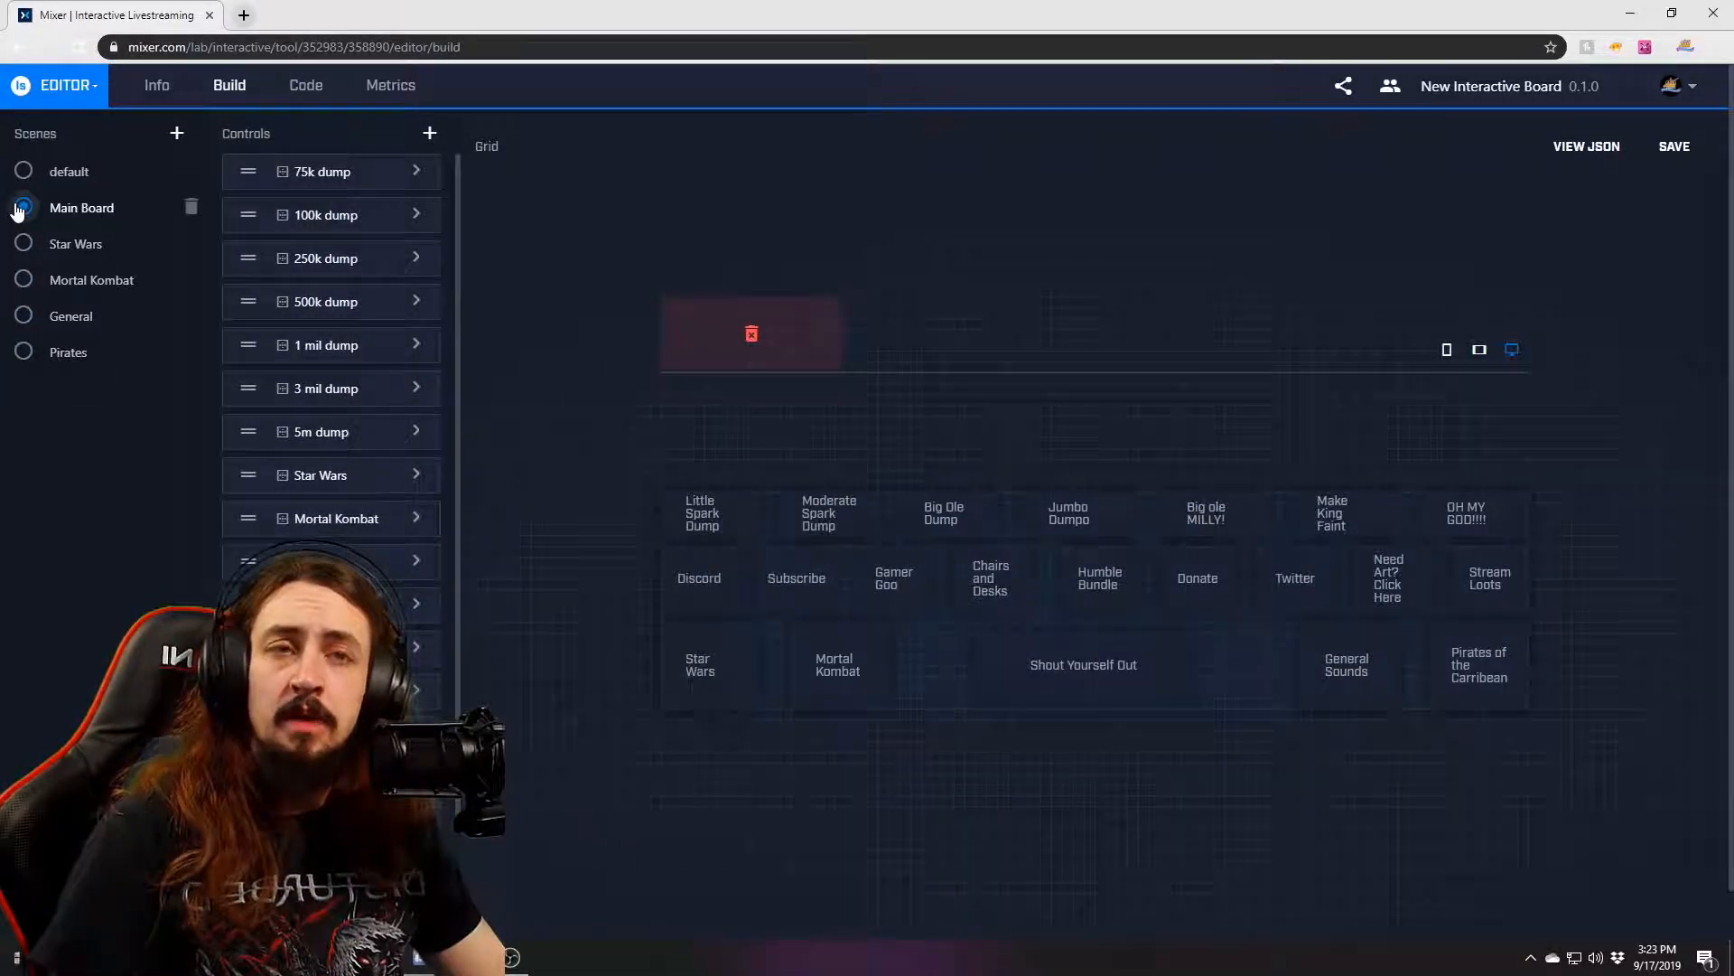
{"action": "left_click", "coordinate": [23, 171]}
{"action": "left_click", "coordinate": [291, 179]}
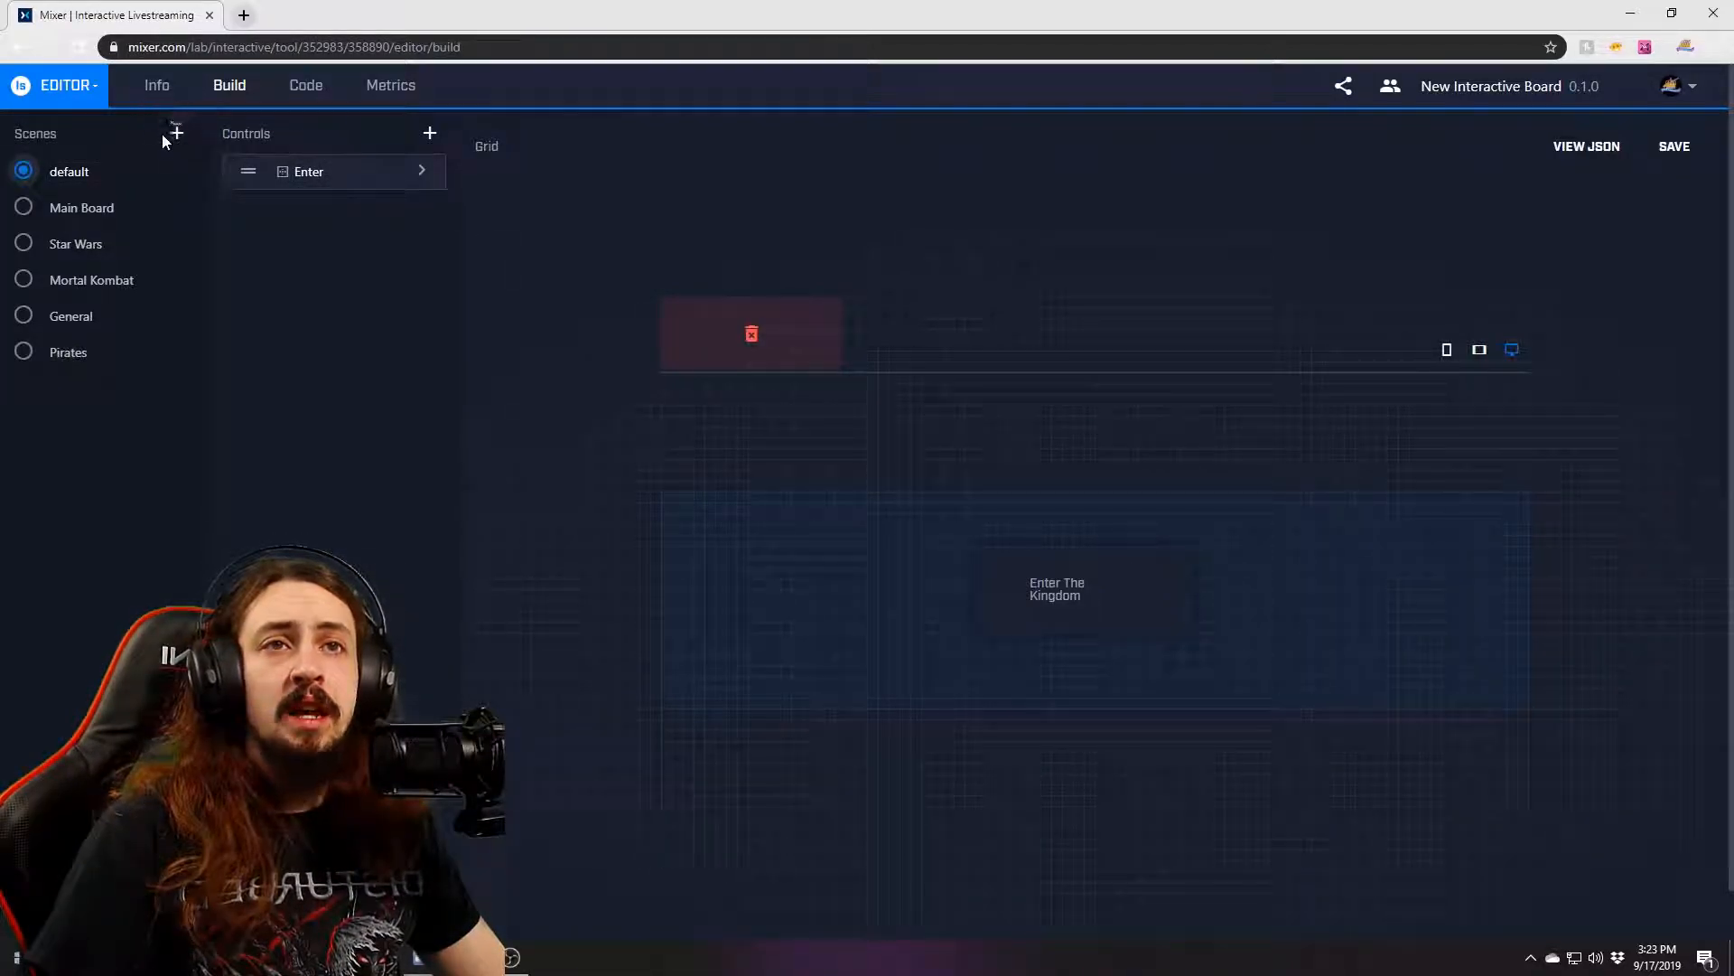
{"action": "left_click", "coordinate": [431, 140]}
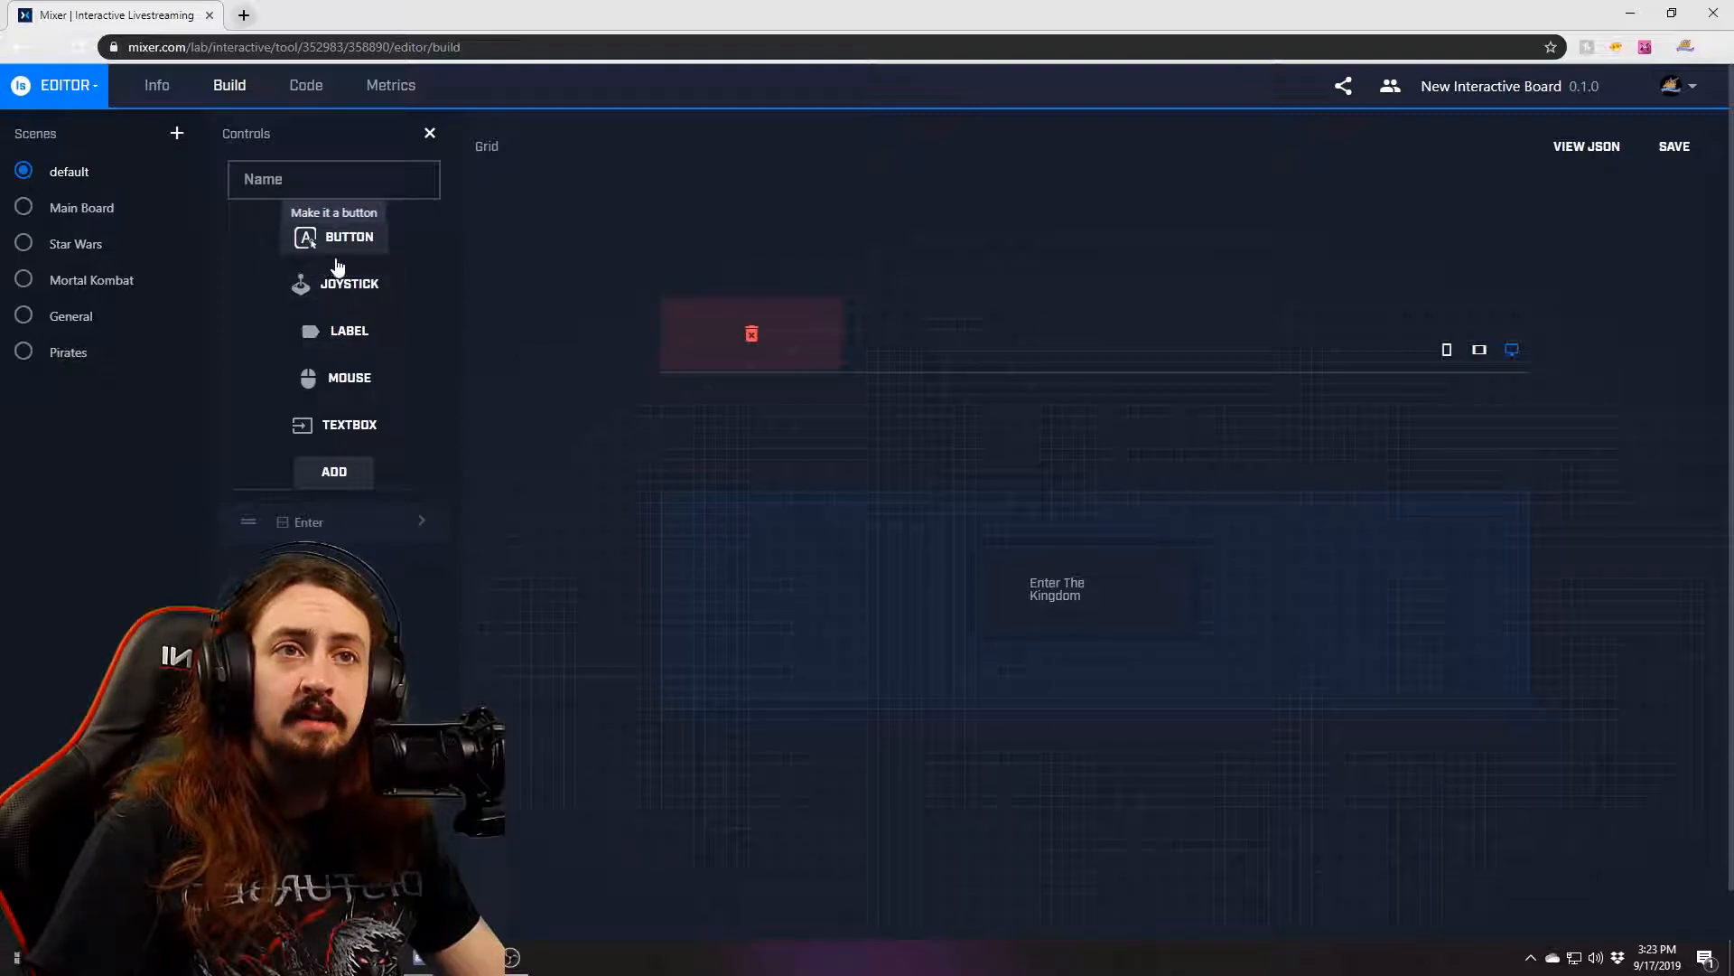
{"action": "left_click", "coordinate": [316, 184]}
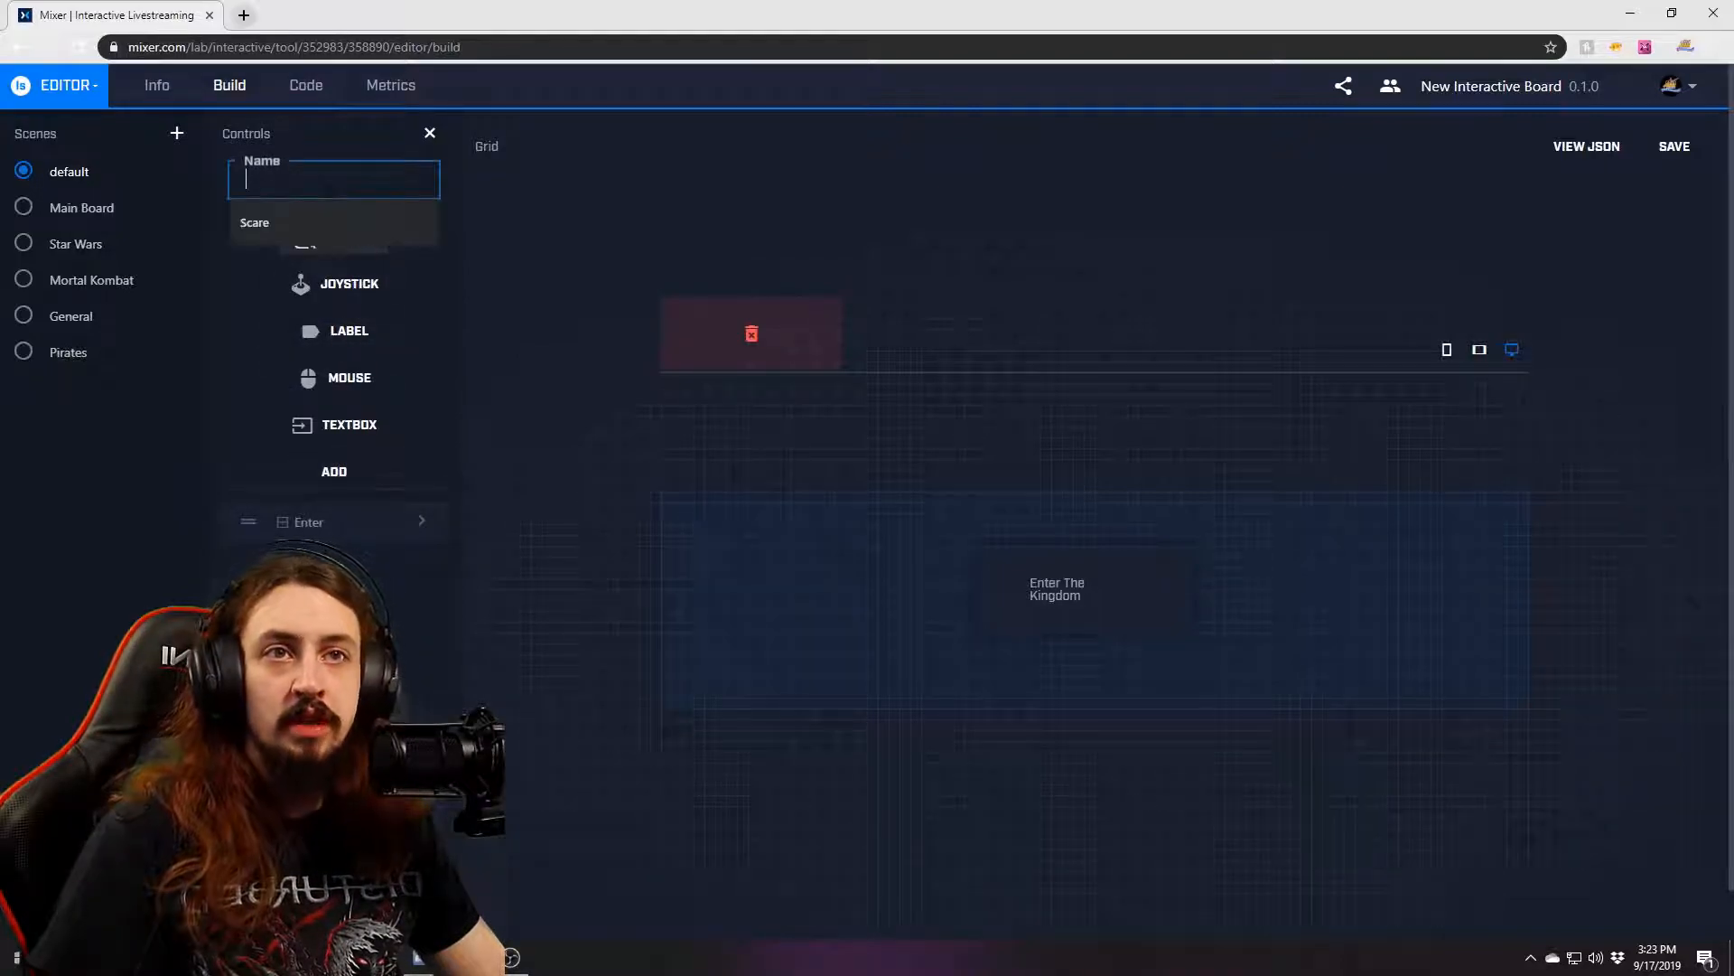
{"action": "type", "text": "Test"}
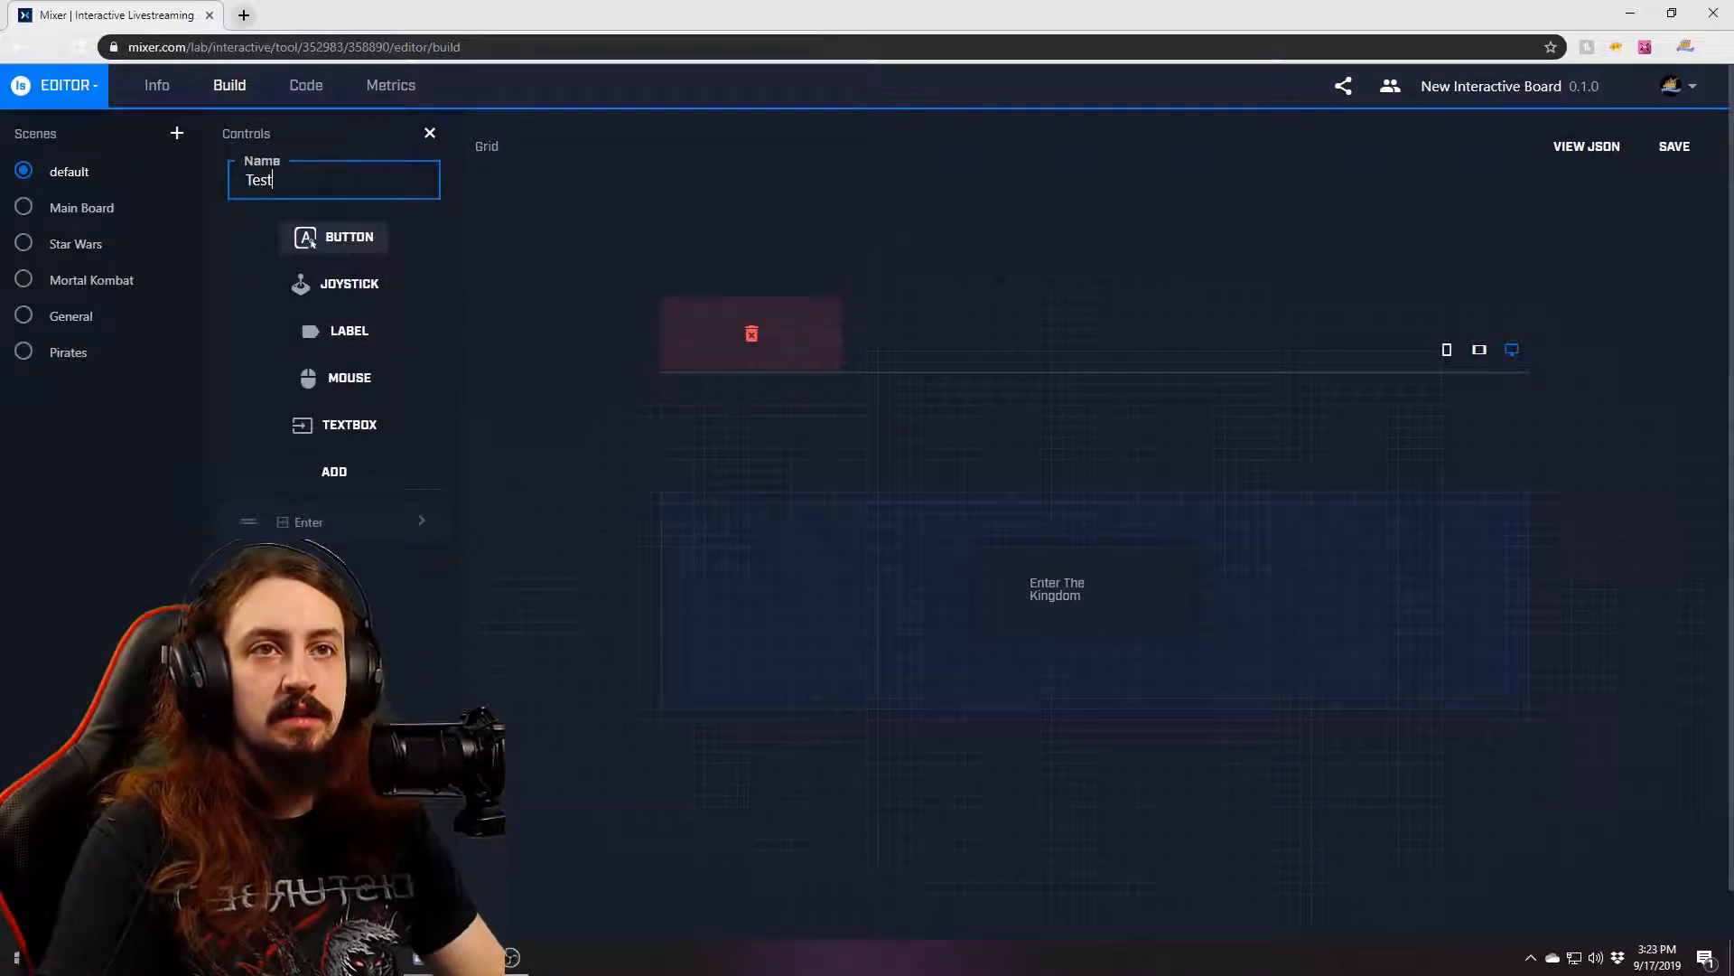
{"action": "left_click", "coordinate": [334, 471]}
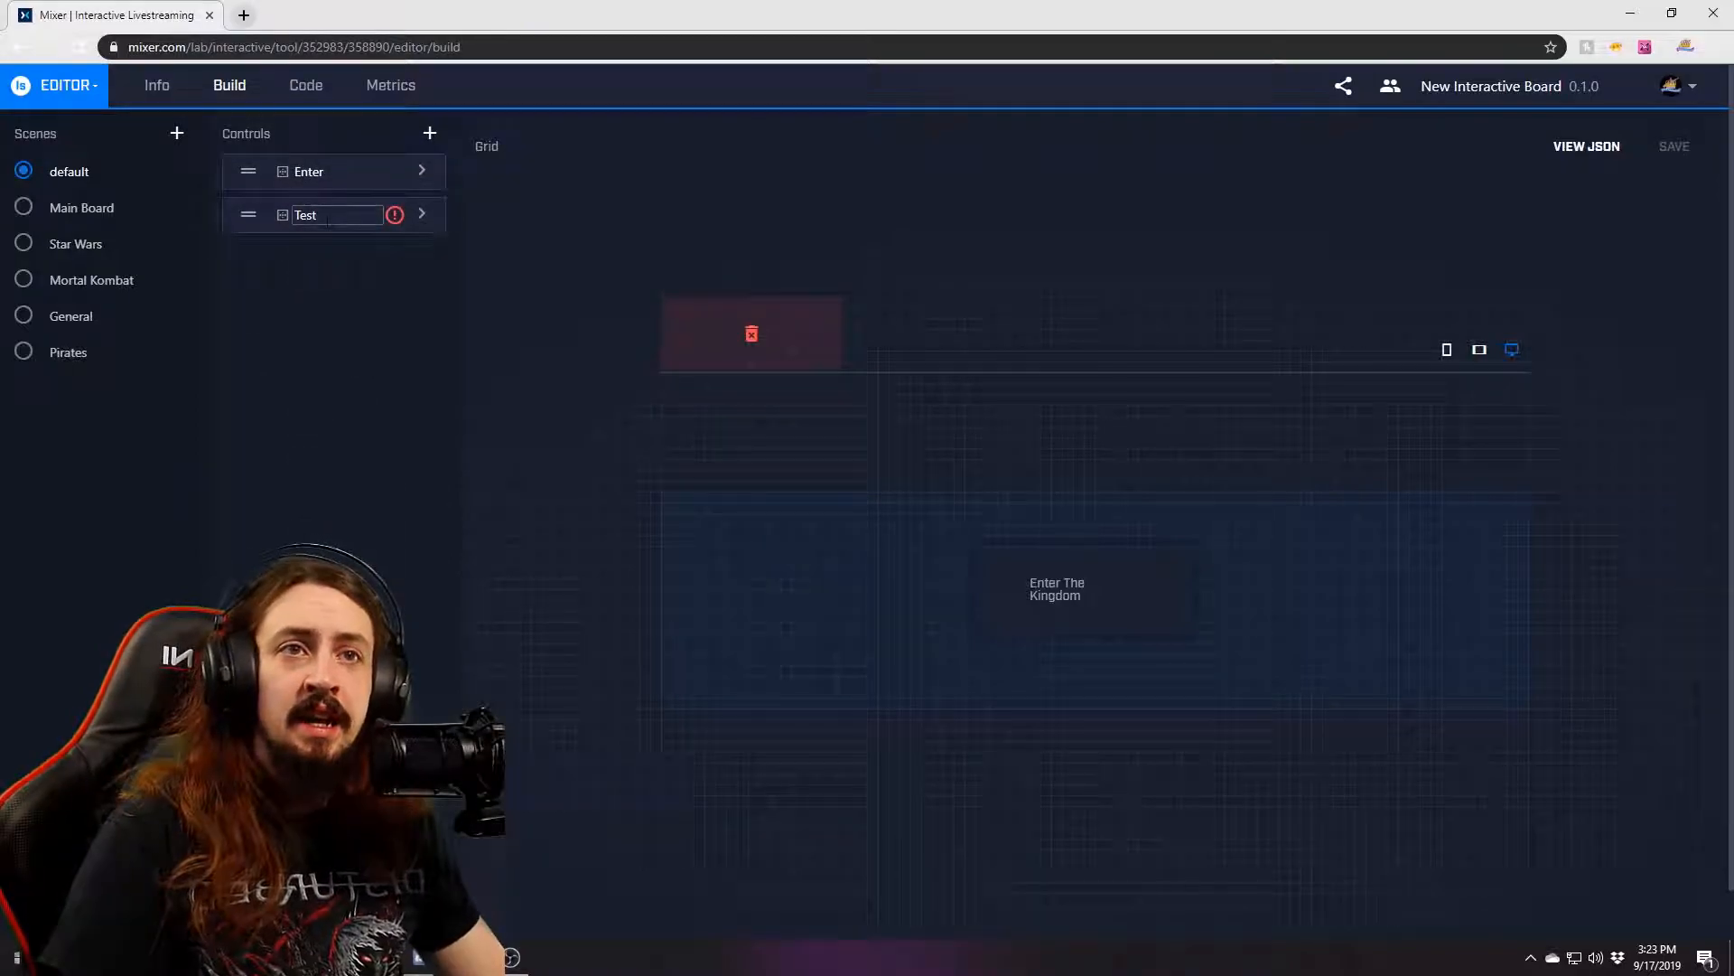
{"action": "left_click", "coordinate": [420, 213]}
{"action": "left_click", "coordinate": [560, 226]}
{"action": "type", "text": "Test"}
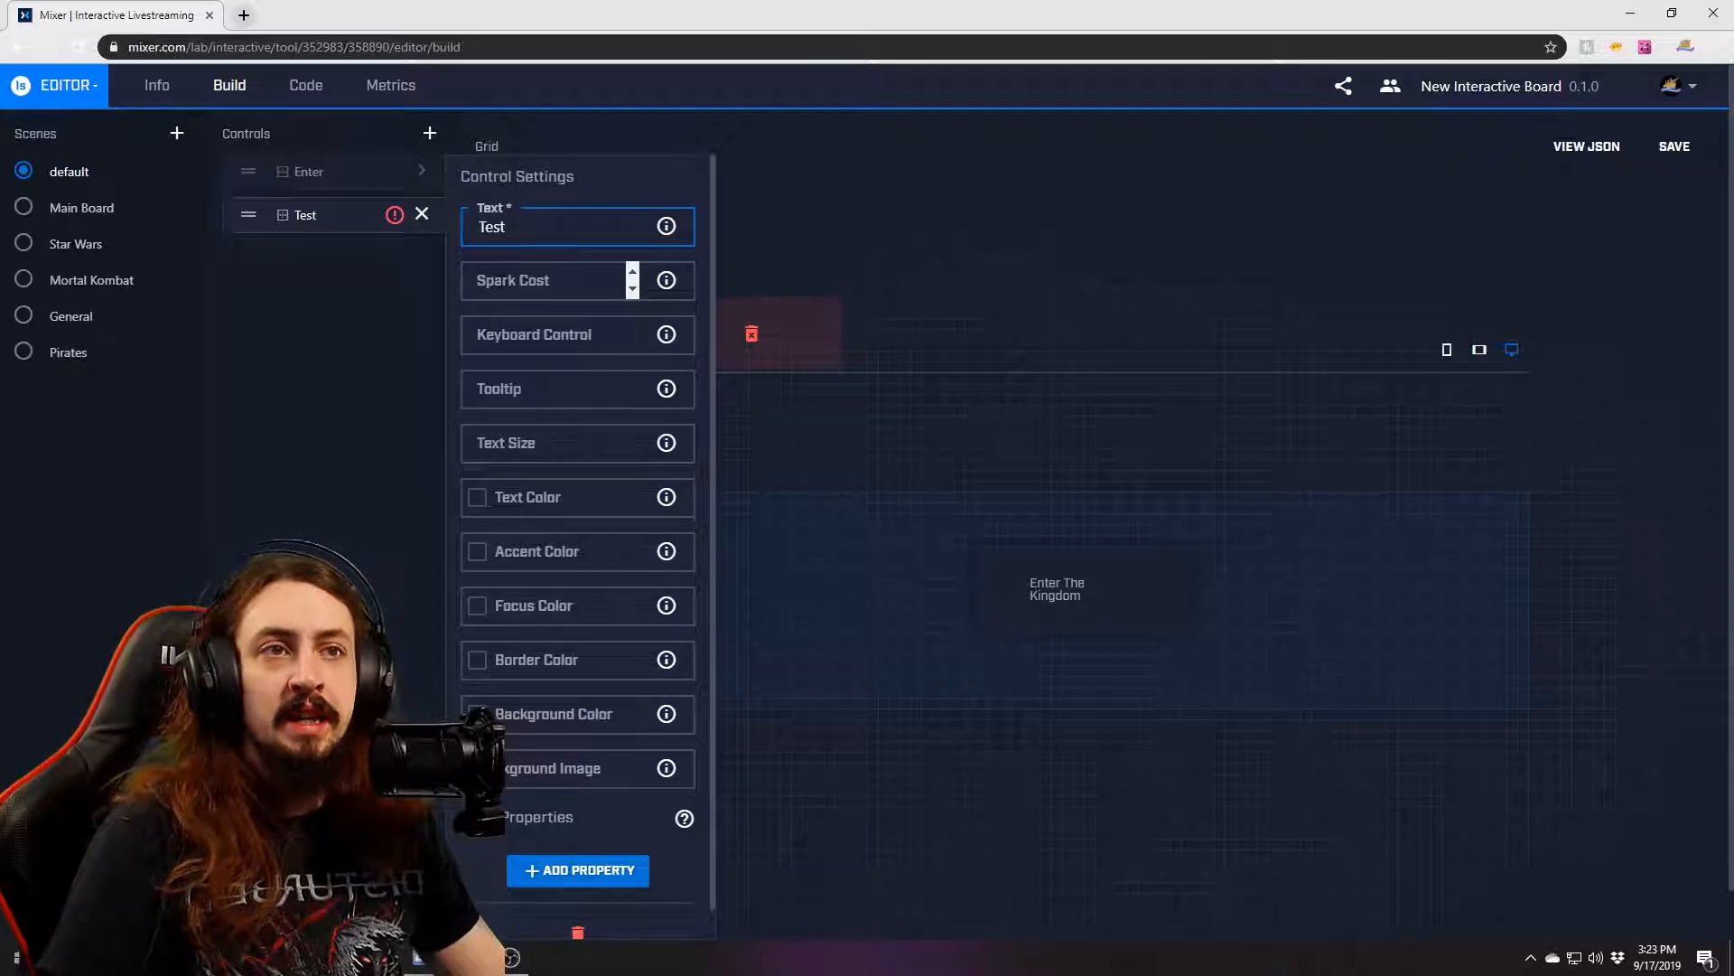
{"action": "left_click", "coordinate": [501, 282]}
{"action": "left_click", "coordinate": [551, 333]}
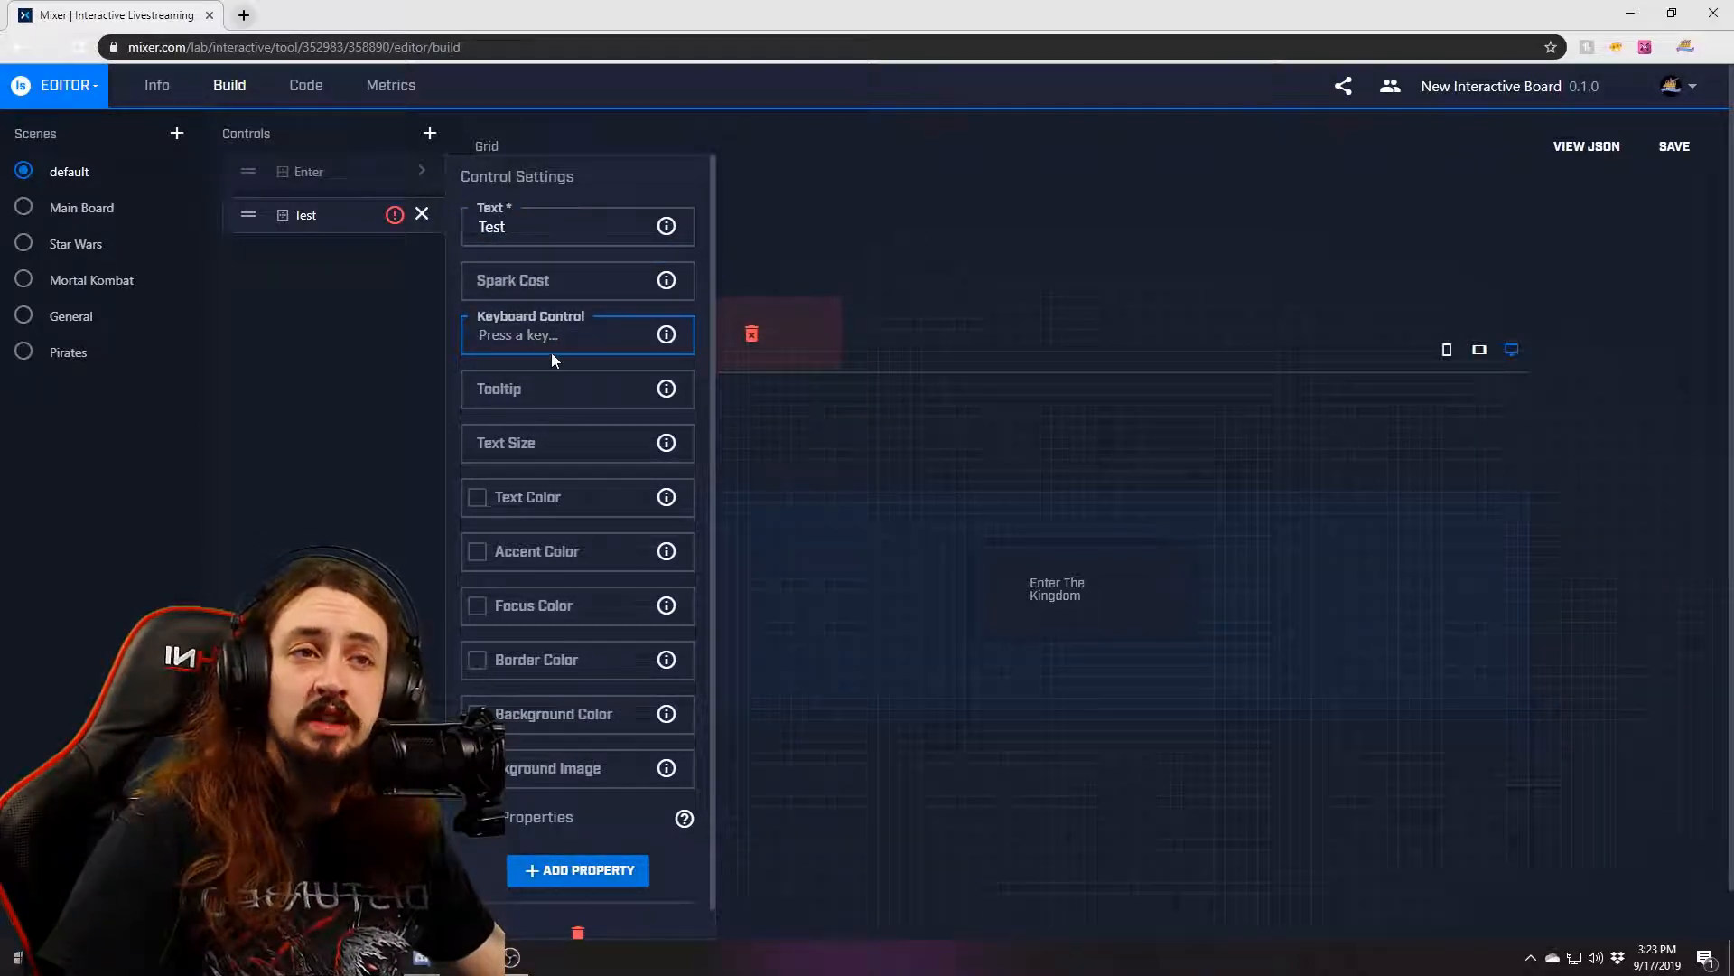
{"action": "left_click", "coordinate": [536, 389]}
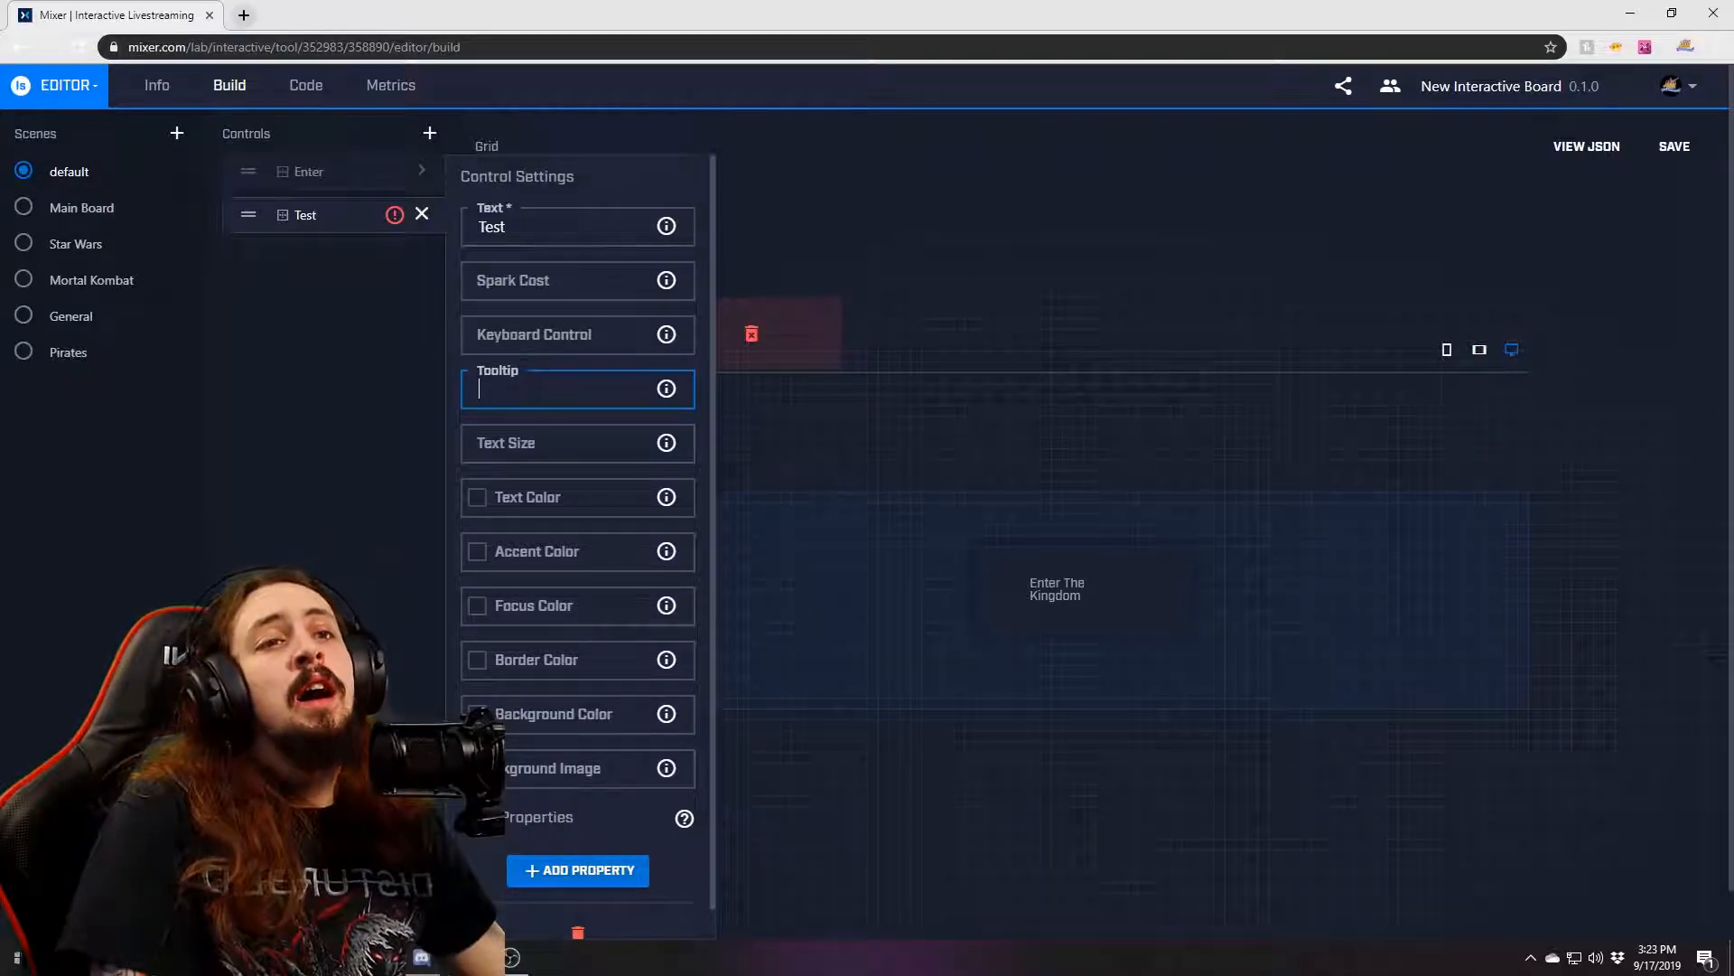
{"action": "left_click", "coordinate": [536, 440]}
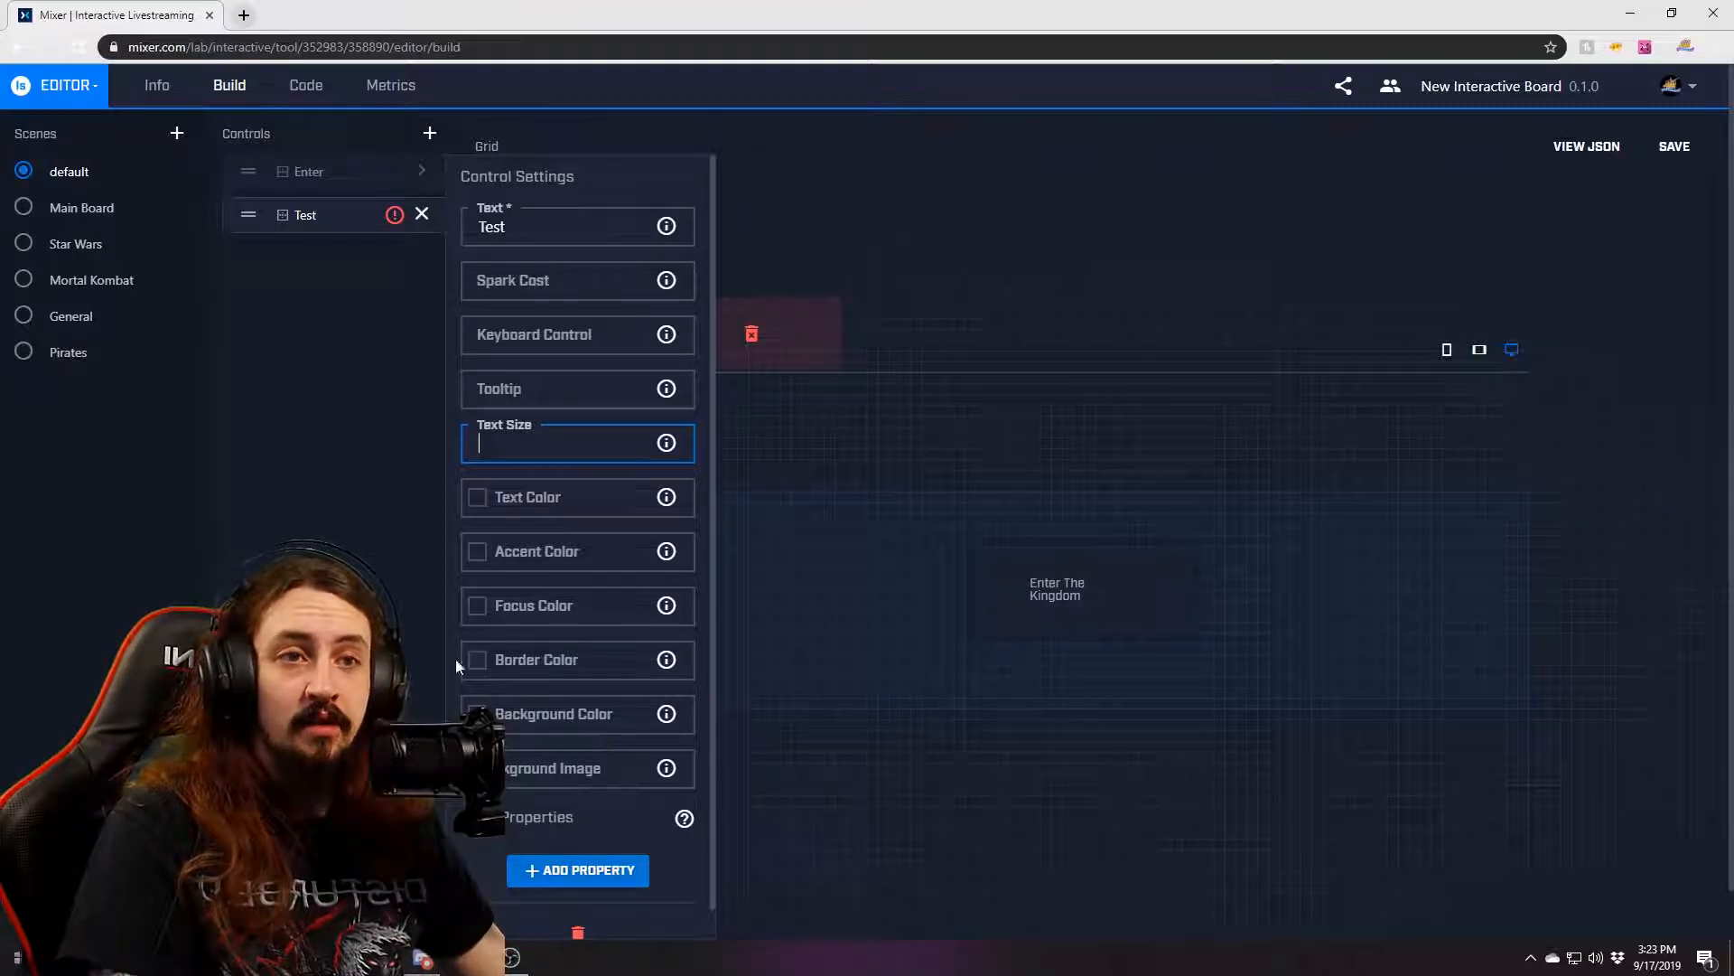
{"action": "left_click", "coordinate": [576, 930]}
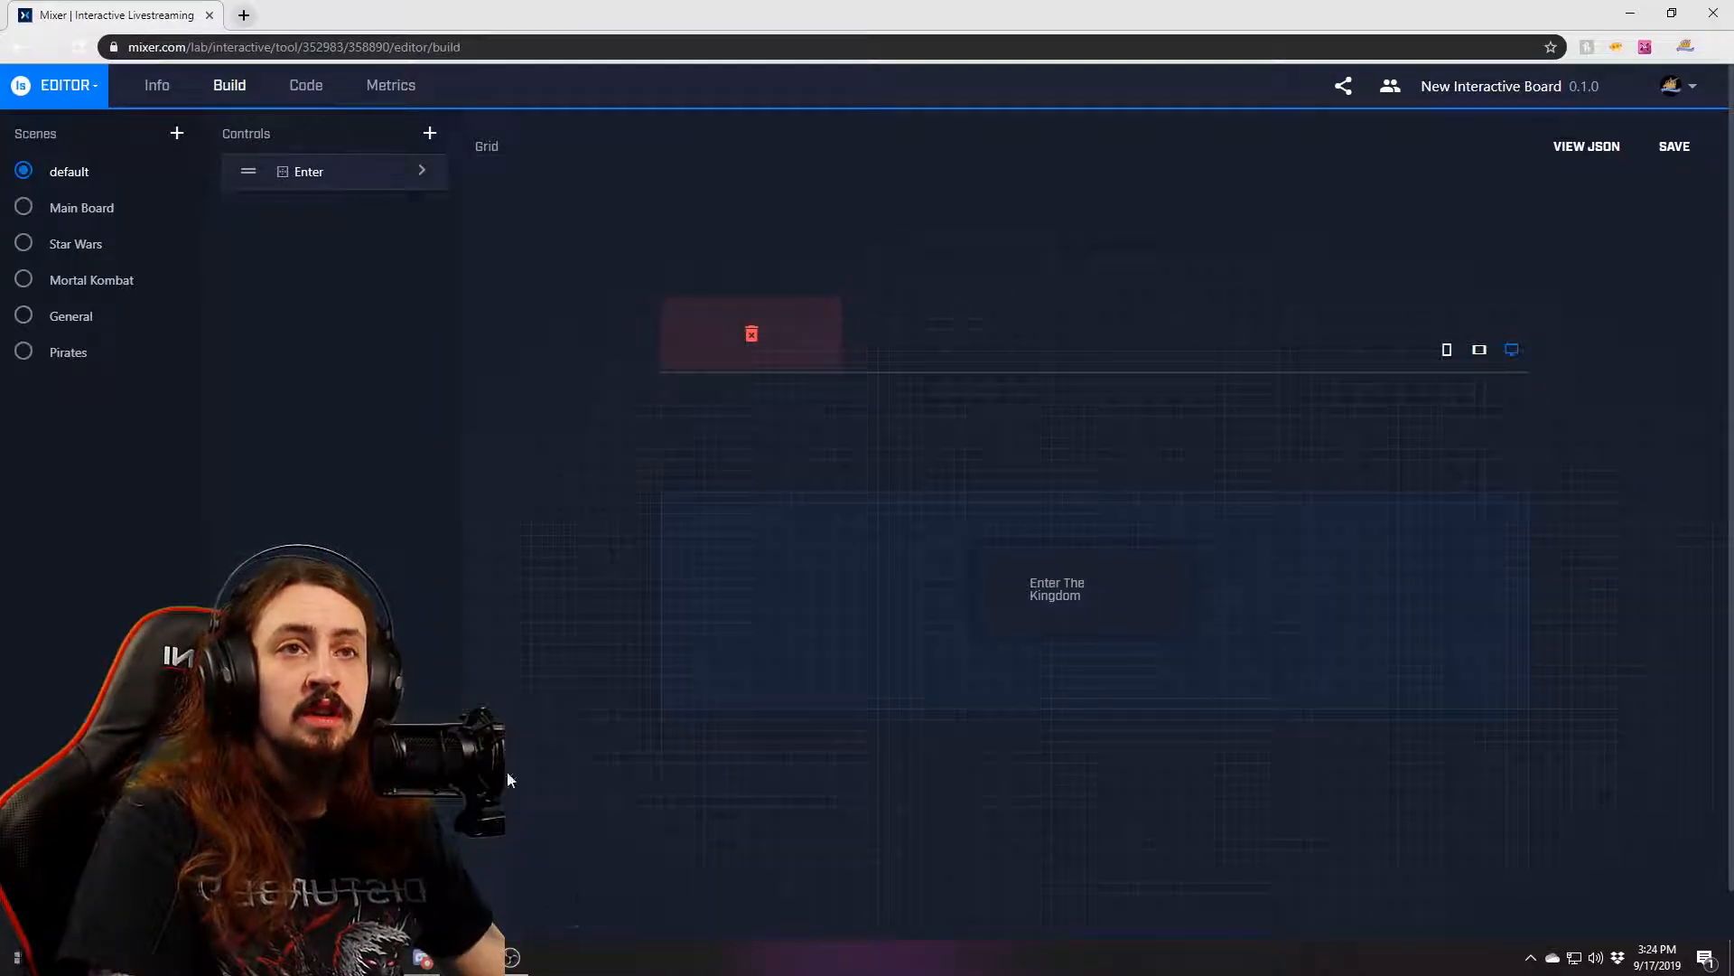
Open the Enter control's settings and switch to Discord's skull-and-bones background image preview.
{"action": "left_click", "coordinate": [419, 171]}
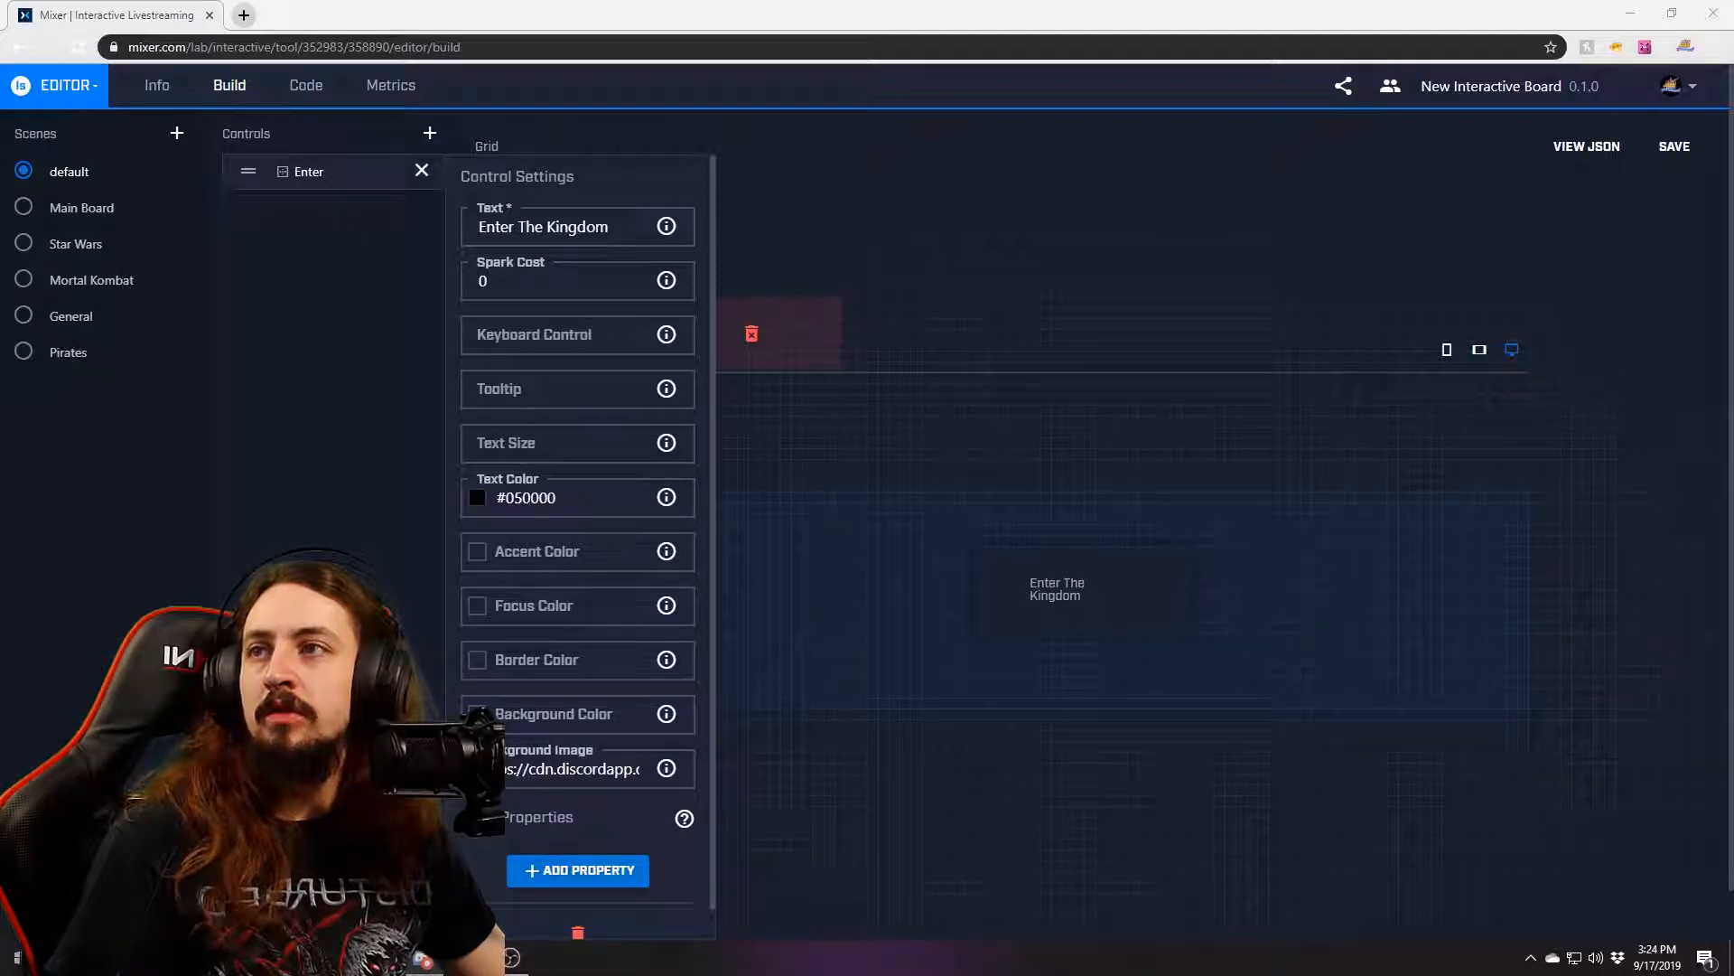
{"action": "key", "text": "alt+Tab"}
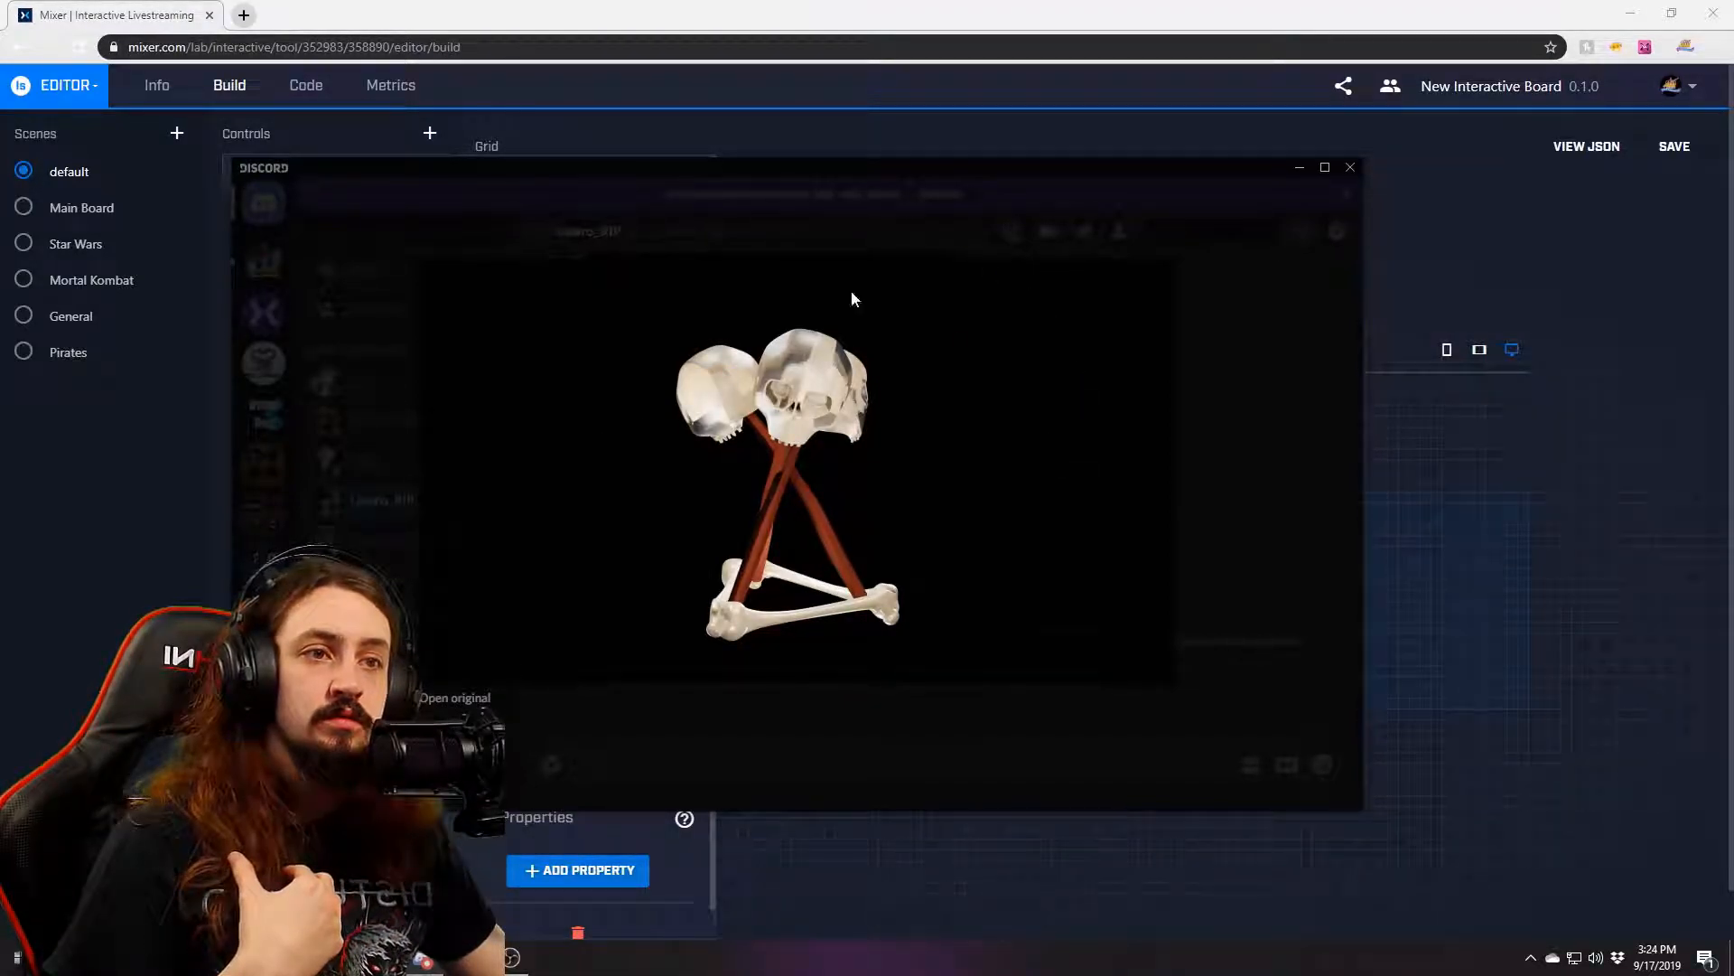
View the skull-and-bones image full size in Chrome, then close the Totem_Potential_Done.png tab.
{"action": "left_click", "coordinate": [459, 701]}
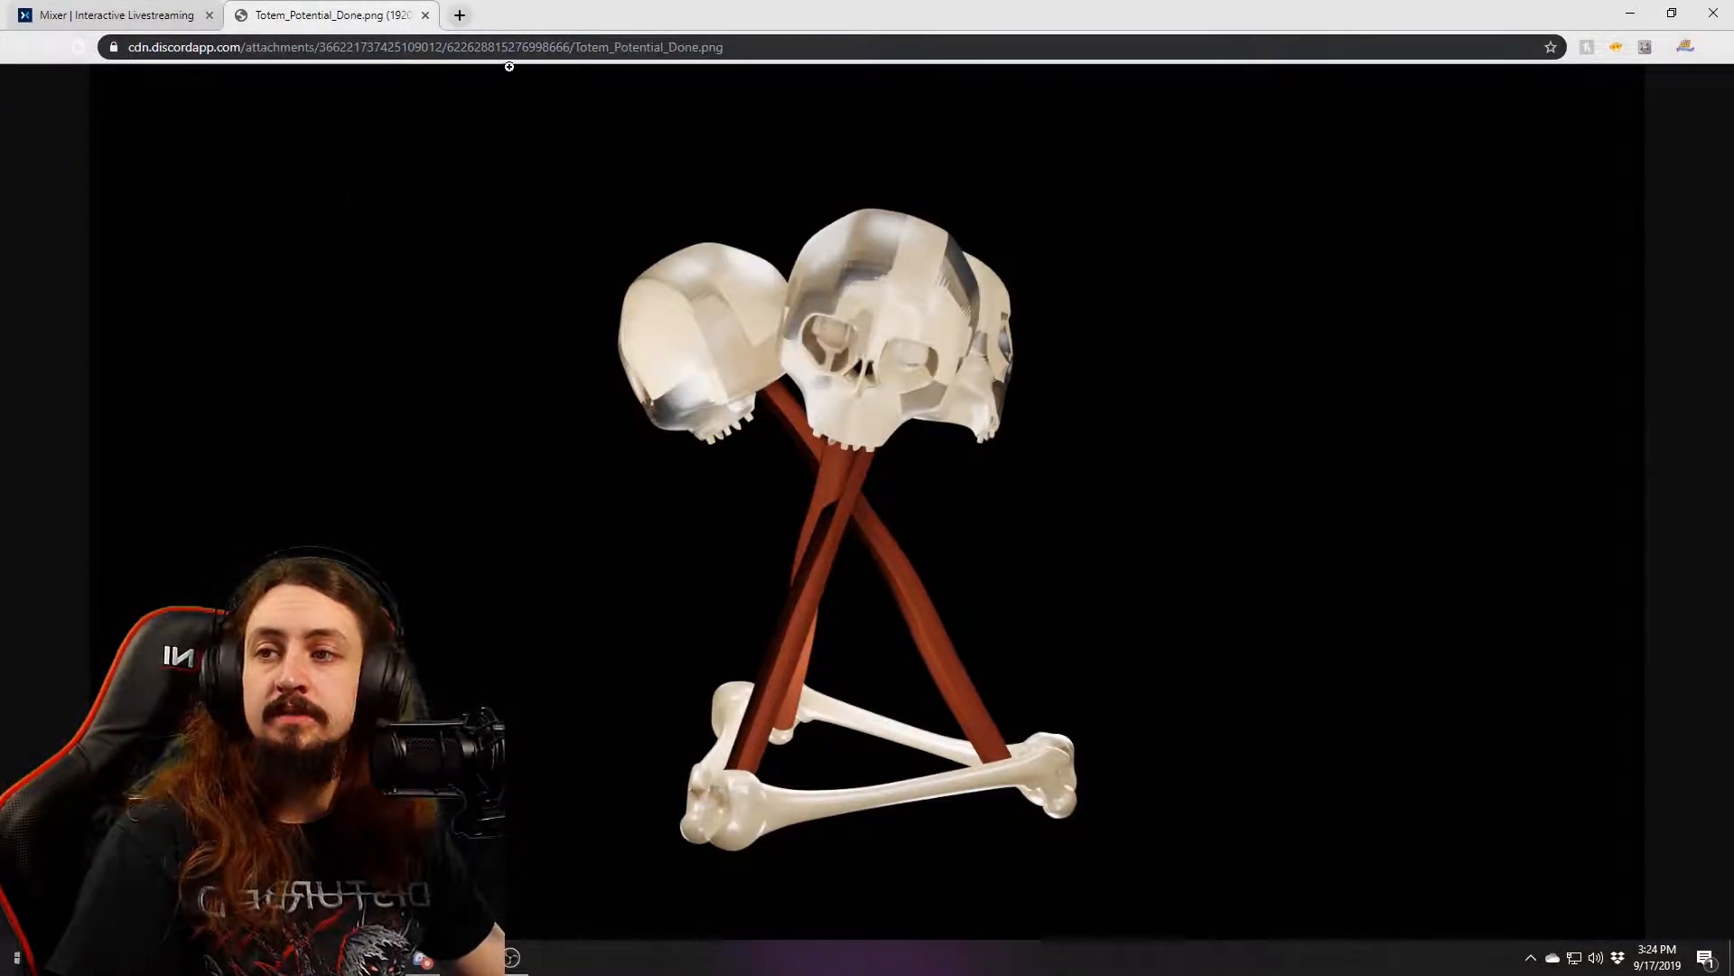
{"action": "left_click", "coordinate": [623, 438]}
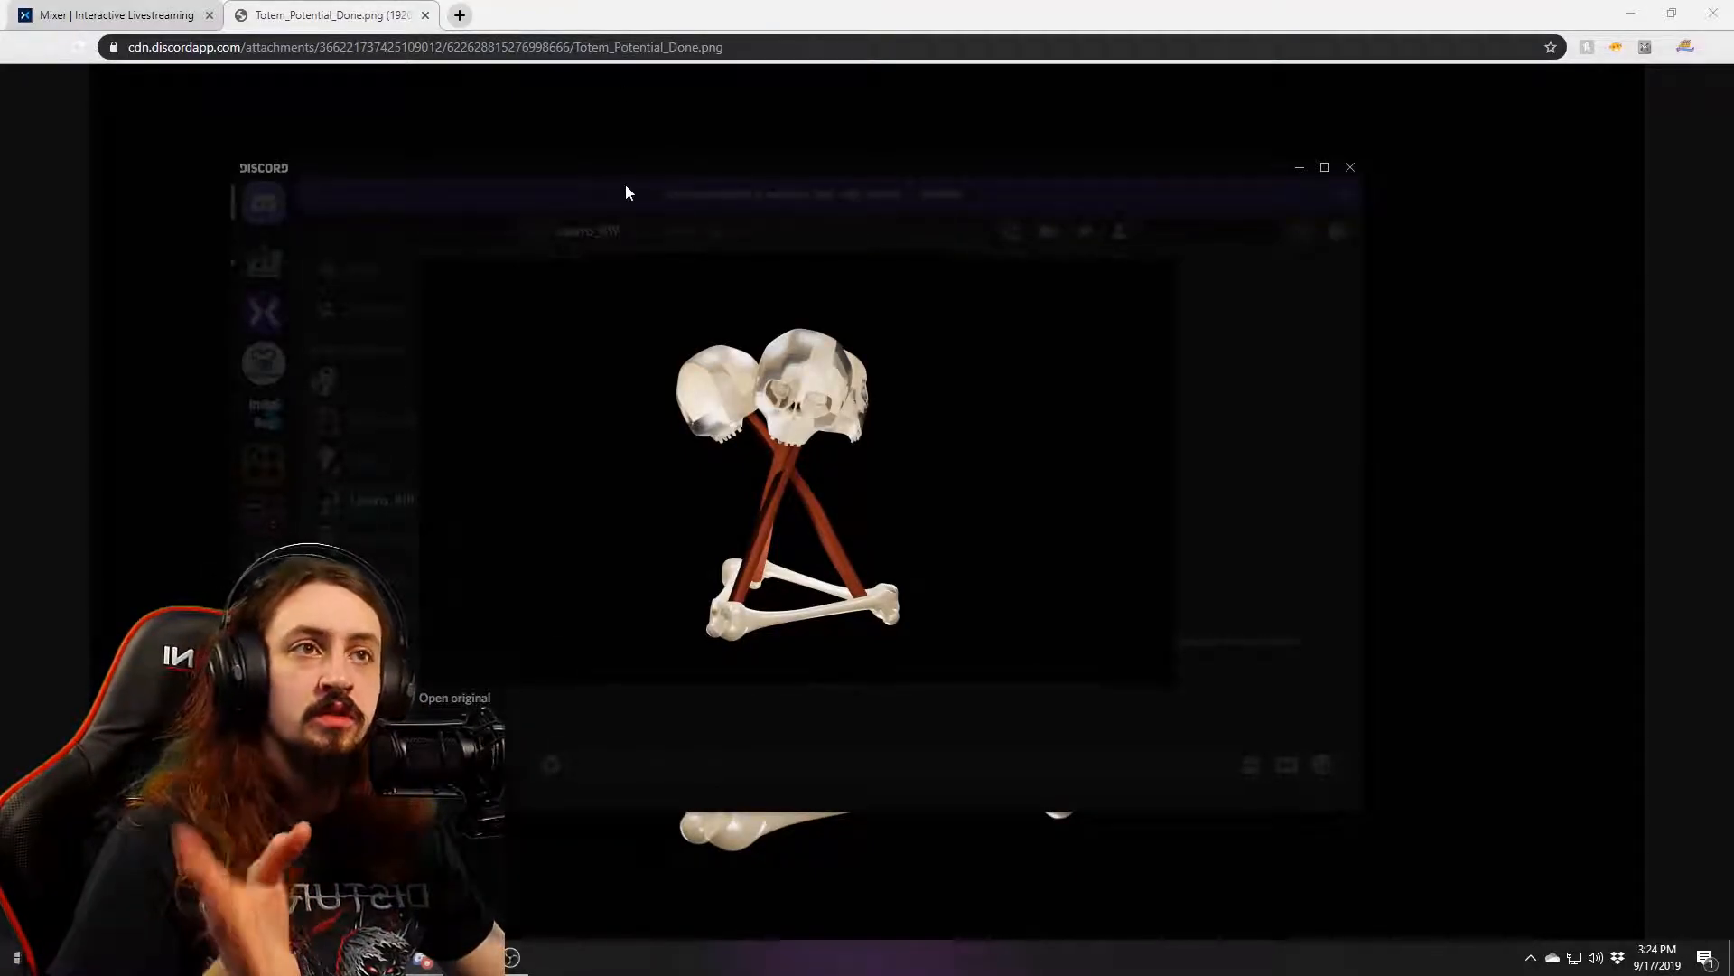
{"action": "left_click", "coordinate": [670, 171]}
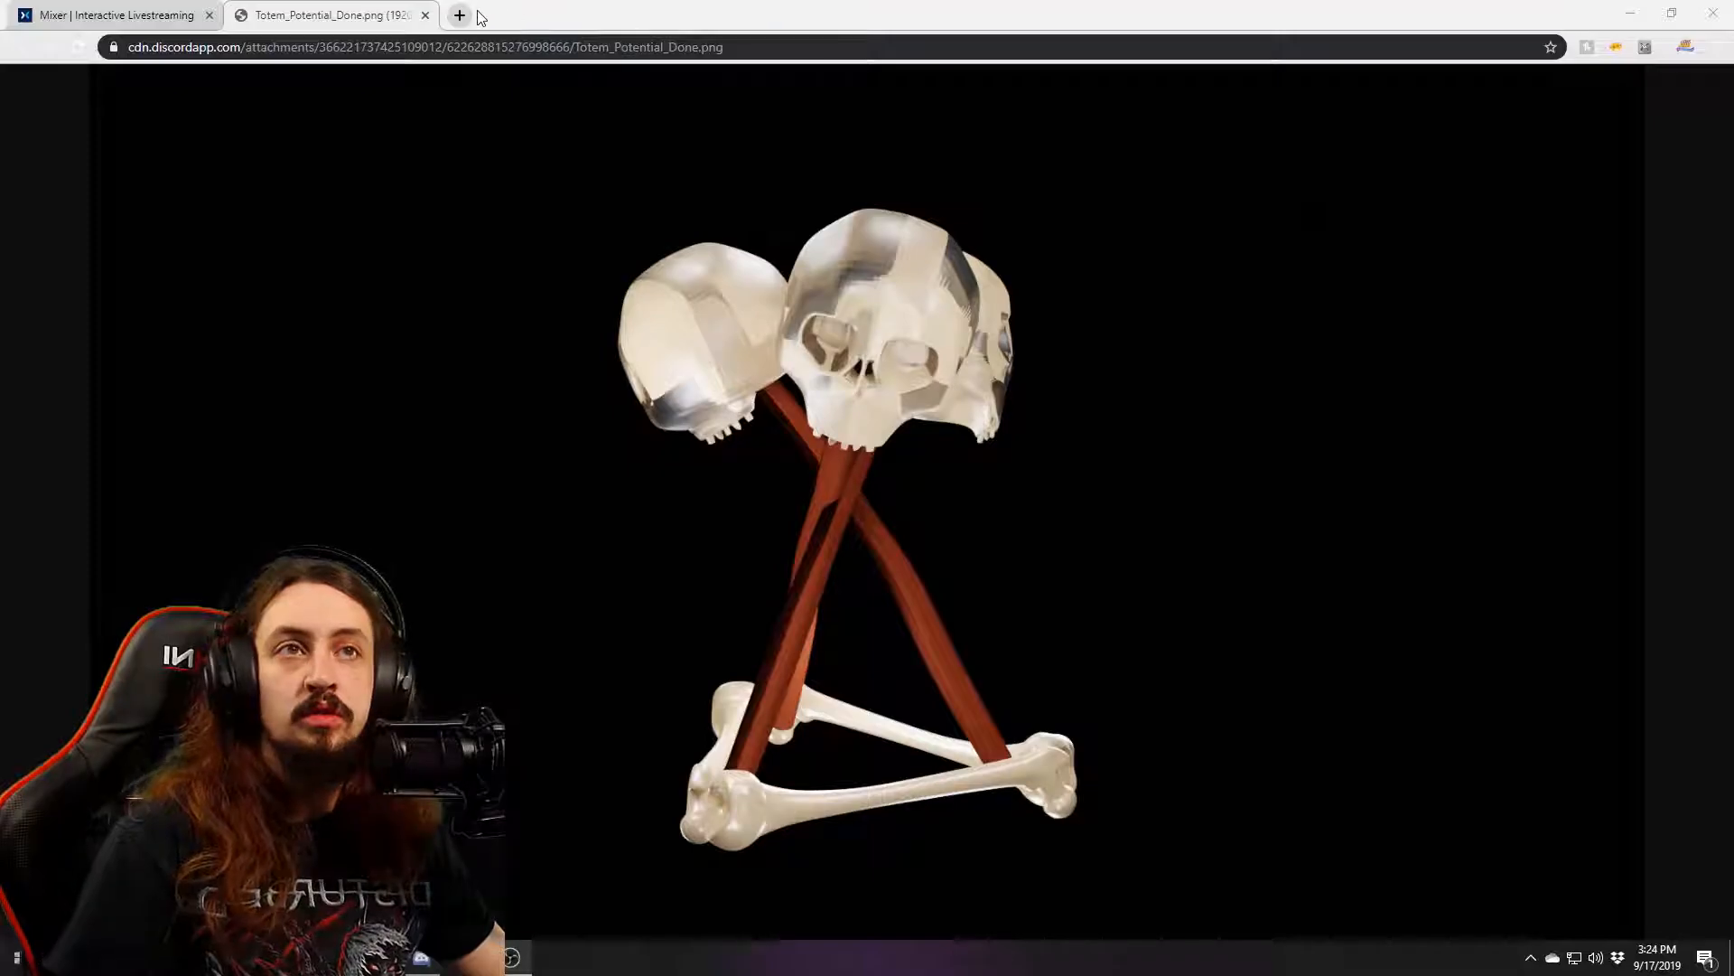
{"action": "left_click", "coordinate": [424, 14]}
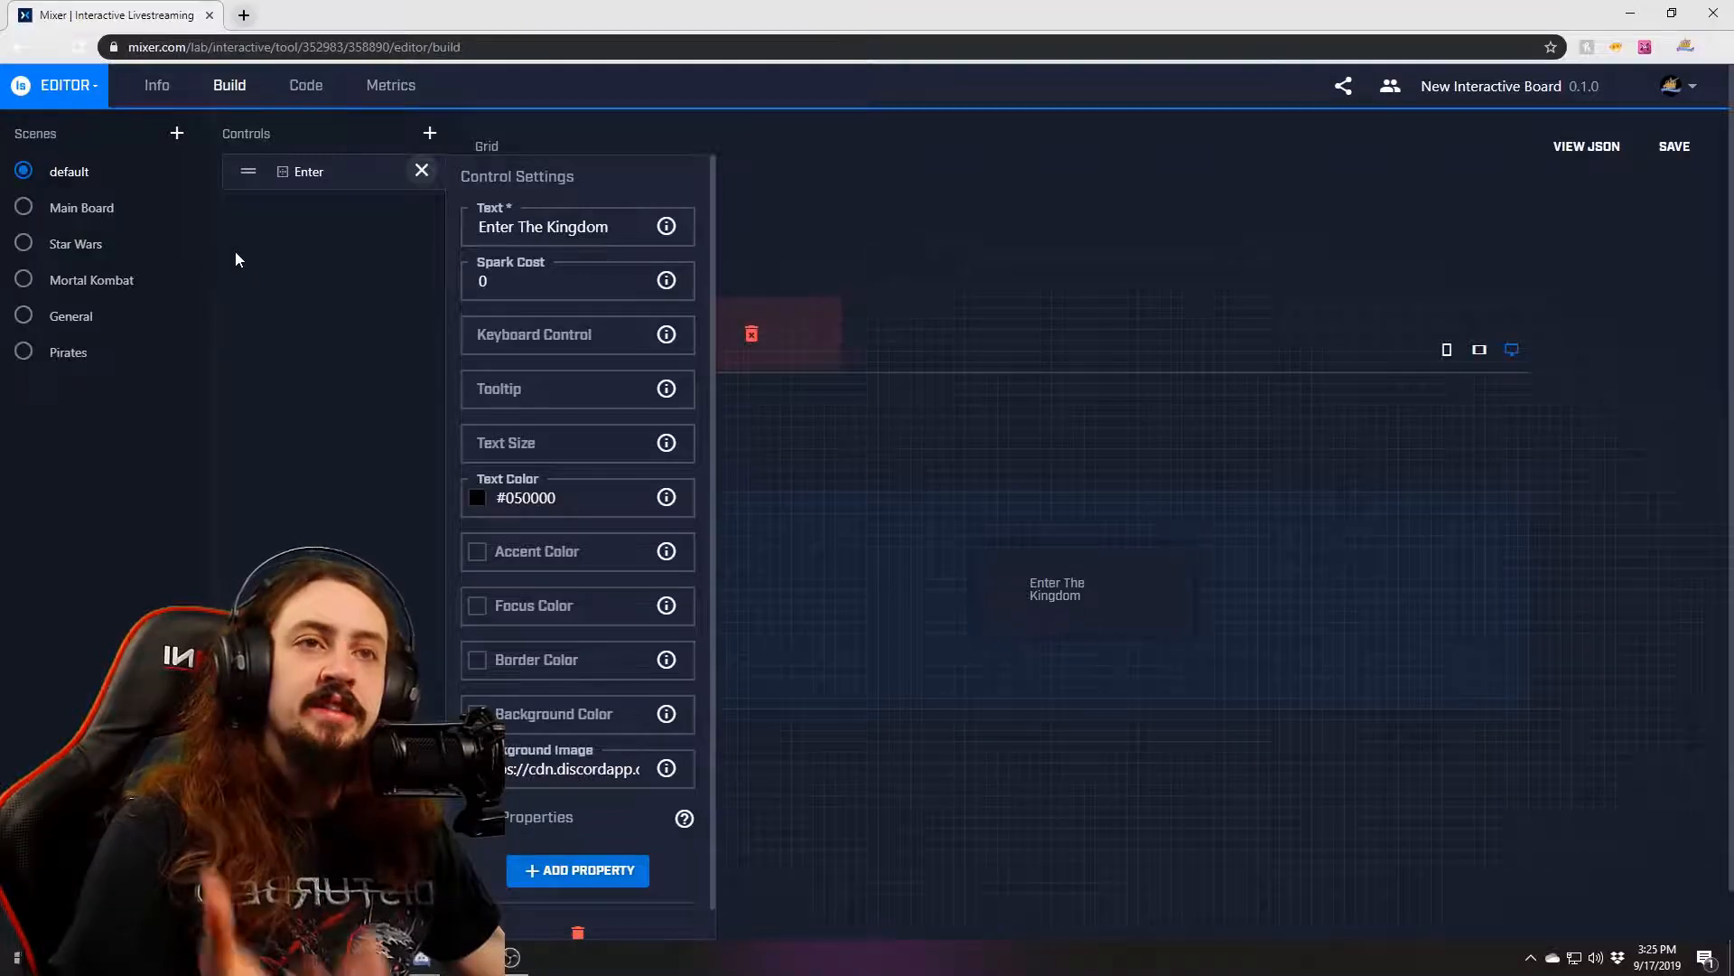
Close the Enter control's settings panel, leaving its row in the controls list.
{"action": "left_click", "coordinate": [420, 172]}
{"action": "left_click", "coordinate": [420, 172]}
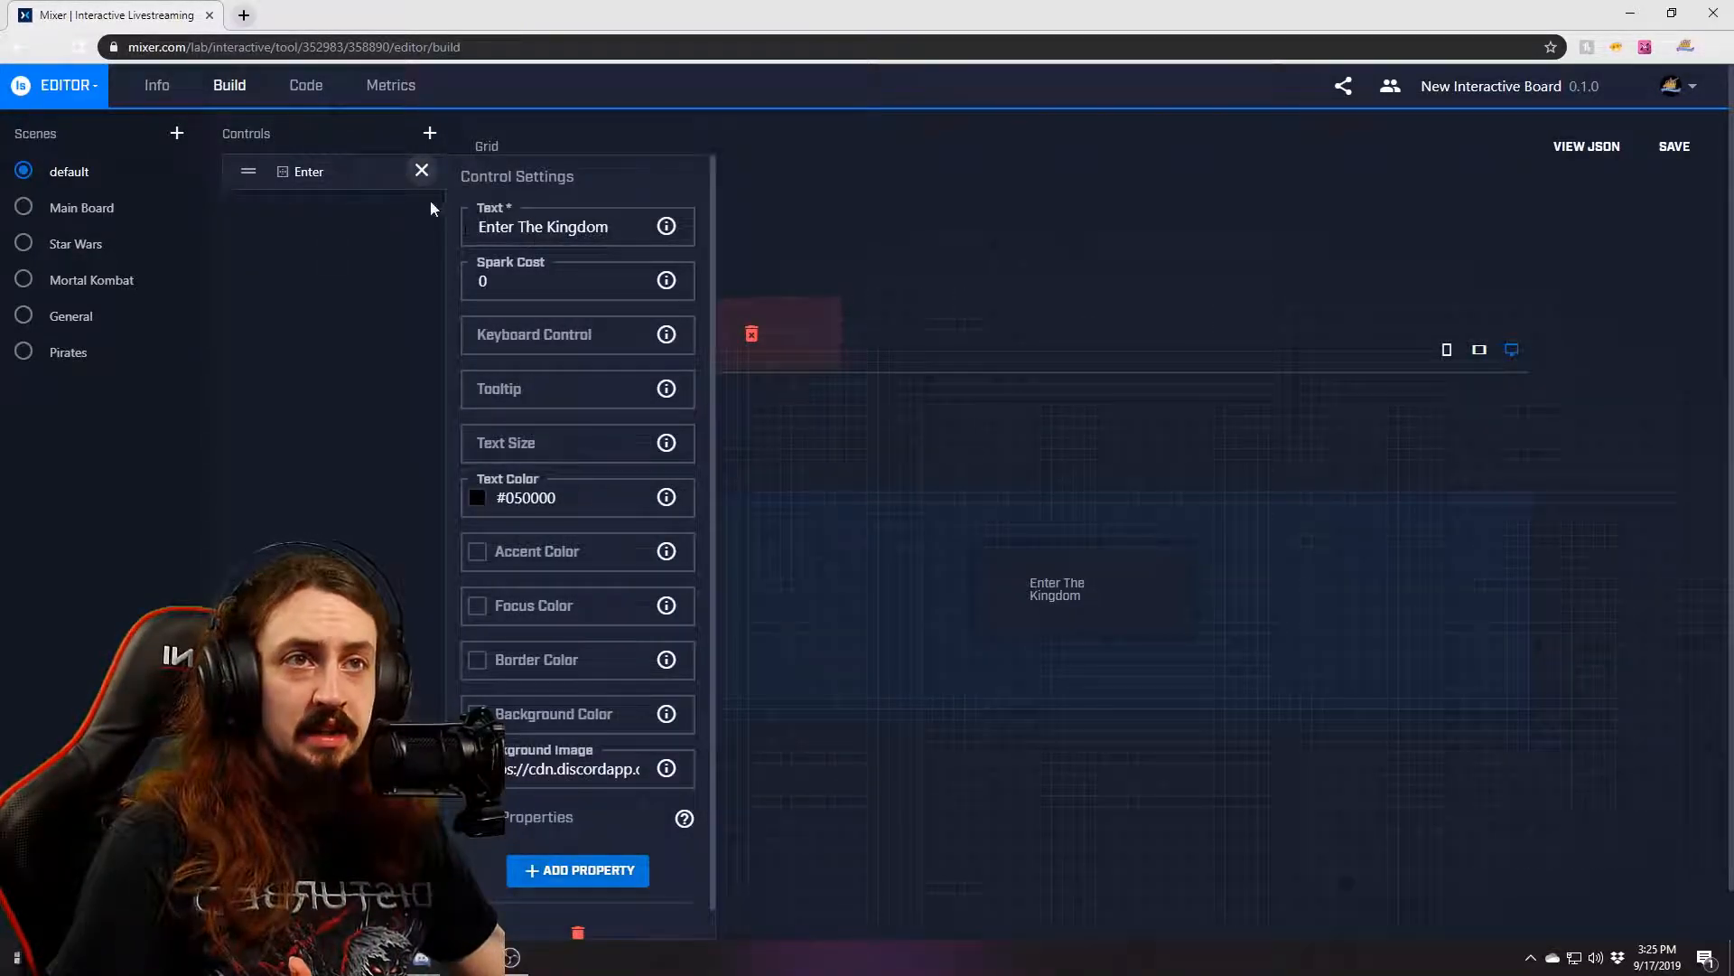
{"action": "left_click", "coordinate": [421, 170]}
{"action": "mouse_move", "coordinate": [251, 172]}
{"action": "left_mouse_down"}
{"action": "mouse_move", "coordinate": [616, 372]}
{"action": "mouse_move", "coordinate": [880, 619]}
{"action": "mouse_move", "coordinate": [1344, 555]}
{"action": "mouse_move", "coordinate": [1099, 459]}
{"action": "mouse_move", "coordinate": [639, 507]}
{"action": "mouse_move", "coordinate": [1003, 854]}
{"action": "mouse_move", "coordinate": [1389, 472]}
{"action": "mouse_move", "coordinate": [867, 484]}
{"action": "mouse_move", "coordinate": [607, 820]}
{"action": "mouse_move", "coordinate": [1443, 366]}
{"action": "mouse_move", "coordinate": [600, 364]}
{"action": "mouse_move", "coordinate": [232, 163]}
{"action": "mouse_move", "coordinate": [244, 171]}
{"action": "left_mouse_up"}
Select Enter The Kingdom on the grid, glance at Main Board, and return to default.
{"action": "left_click", "coordinate": [1042, 581]}
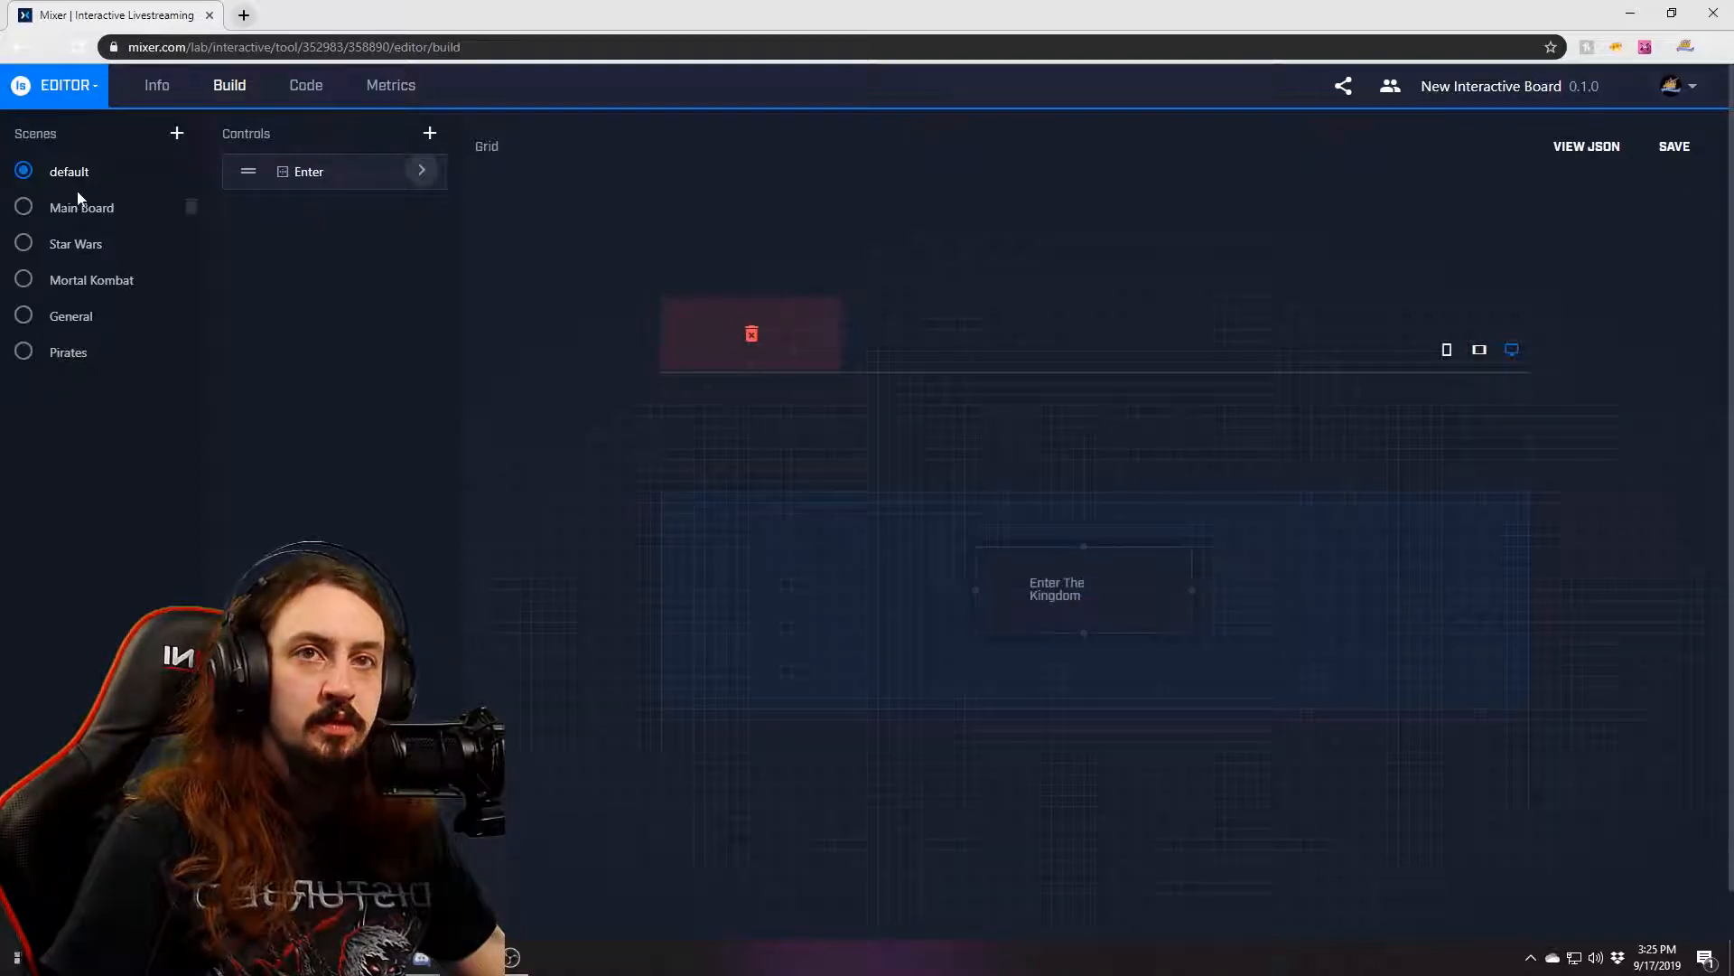
{"action": "left_click", "coordinate": [25, 206]}
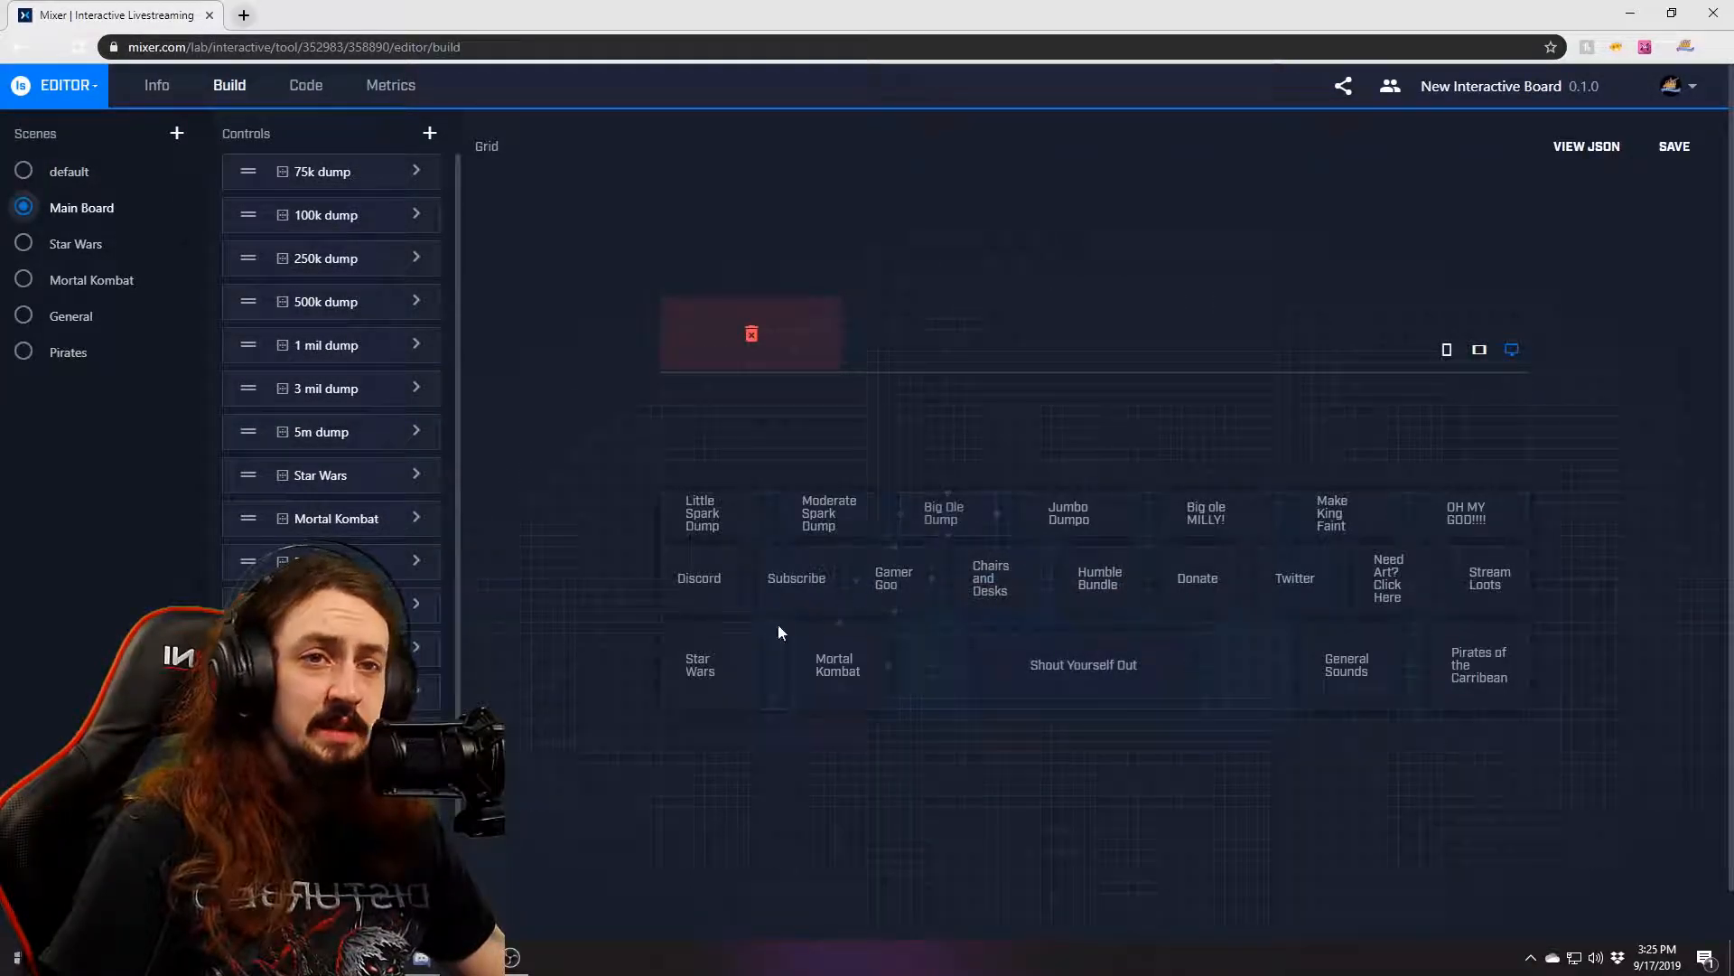
{"action": "left_click", "coordinate": [23, 170]}
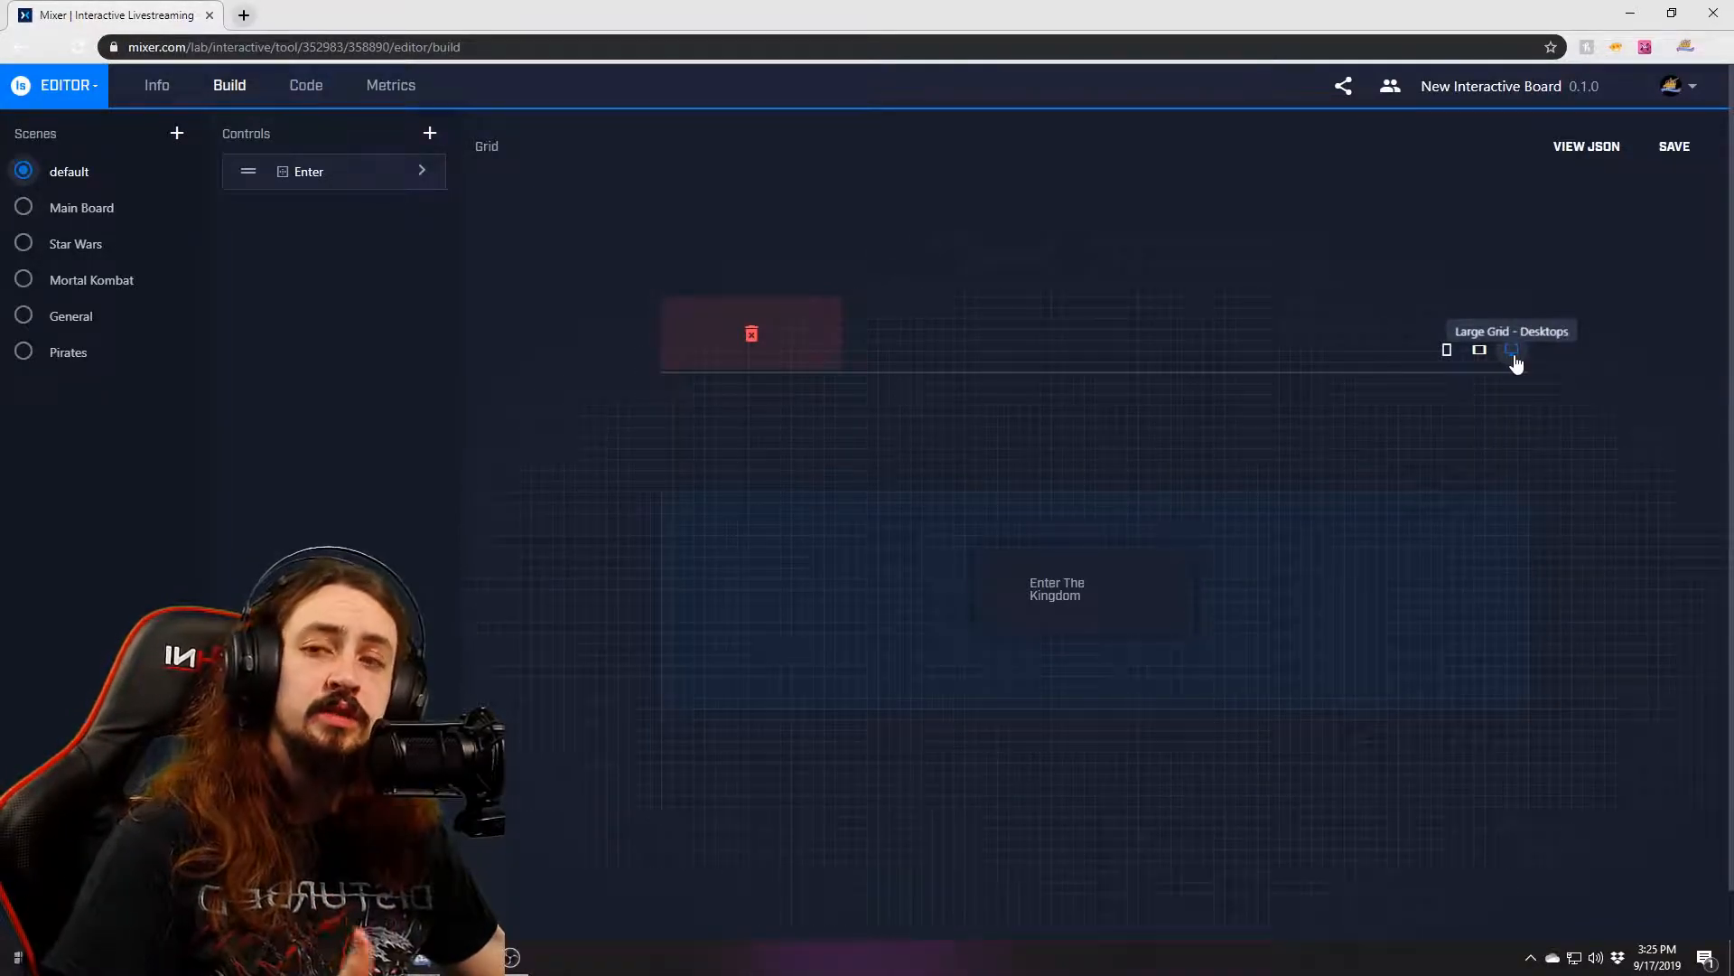
Cycle the grid size previews, settle on large-screen, and display the Main Board scene.
{"action": "left_click", "coordinate": [1489, 361]}
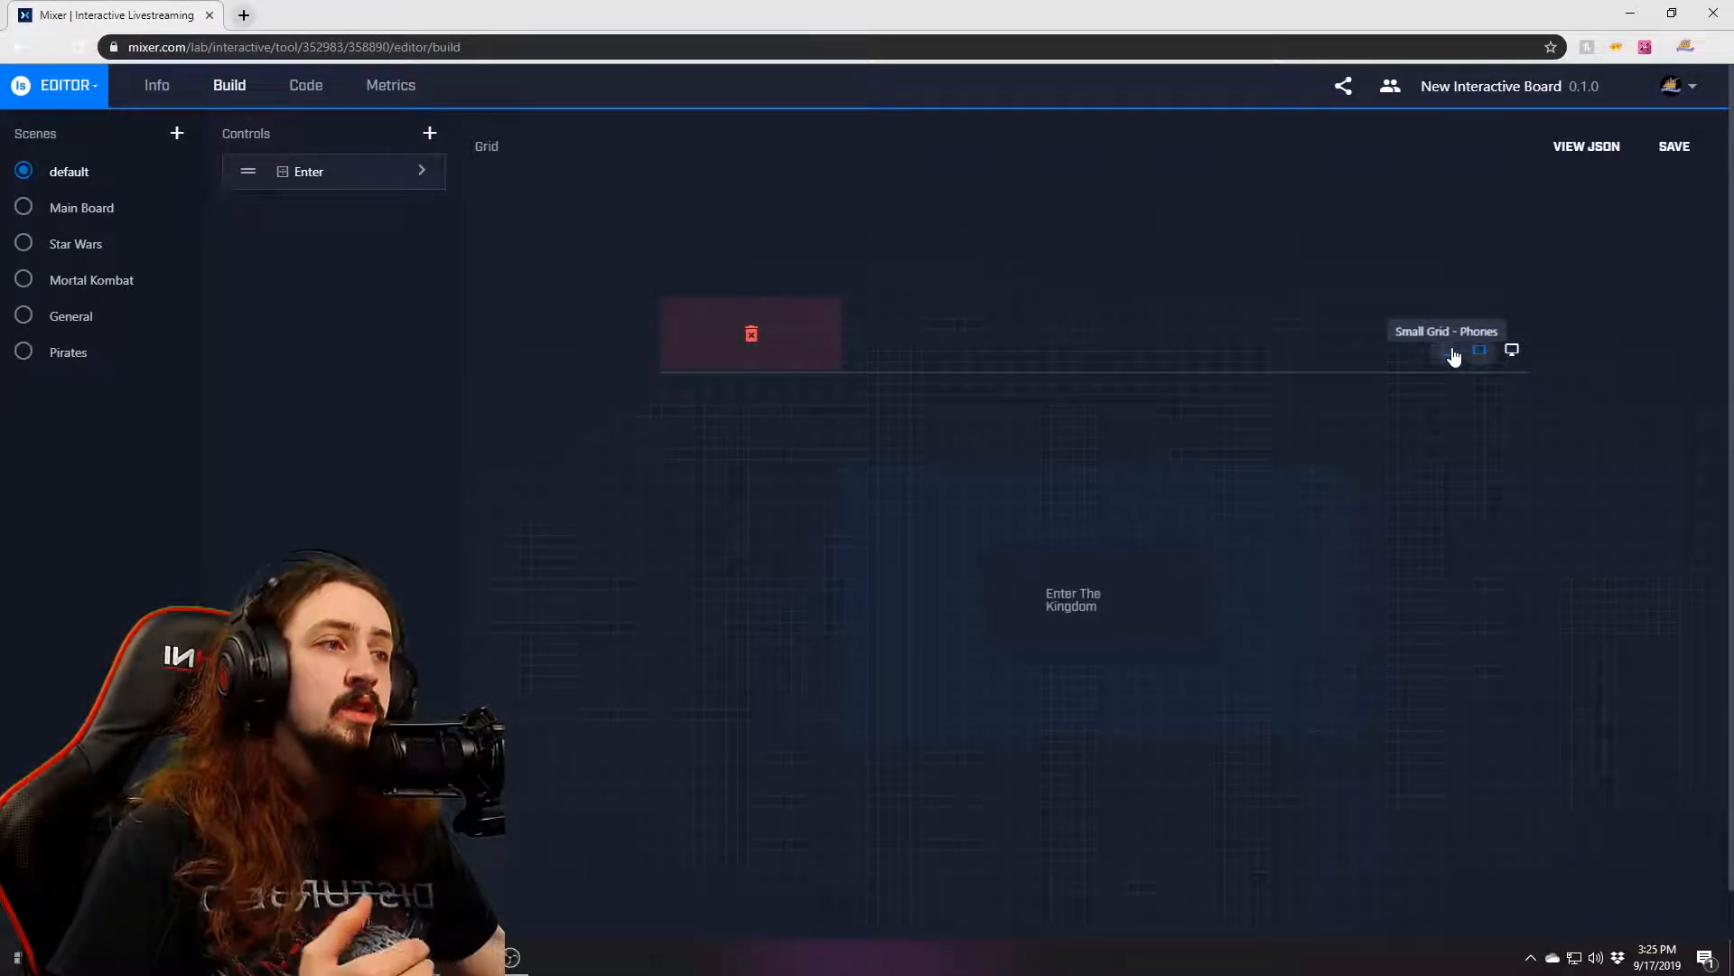
{"action": "left_click", "coordinate": [1451, 353]}
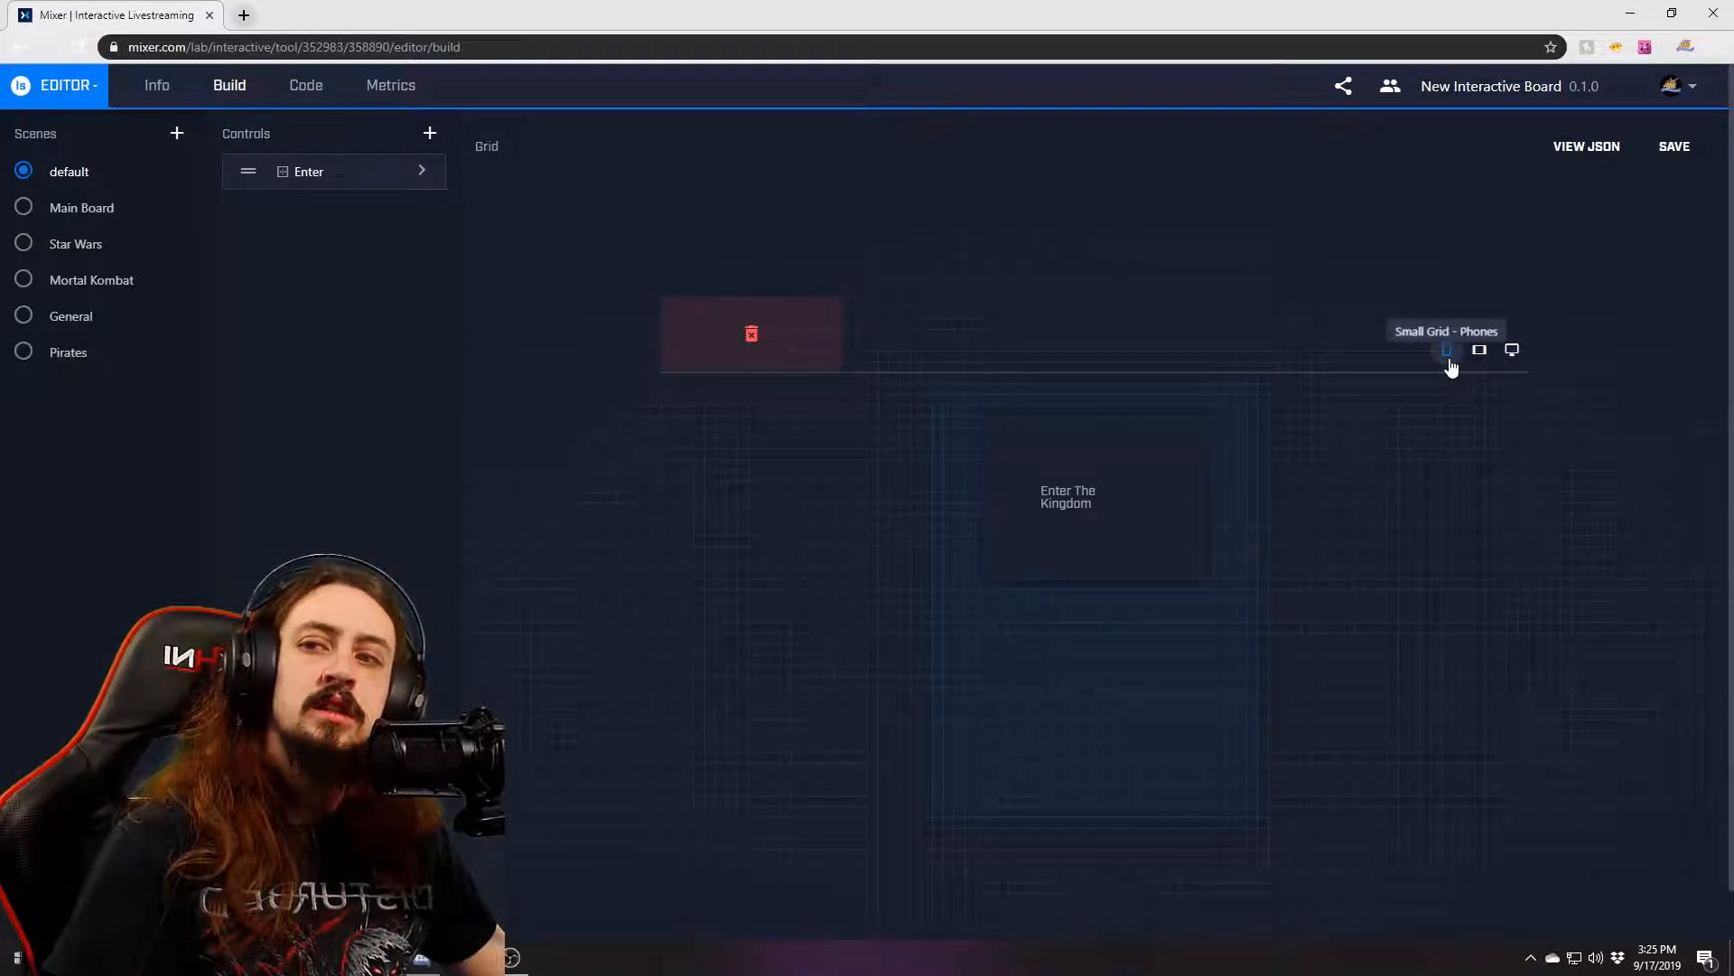
{"action": "left_click", "coordinate": [1479, 354]}
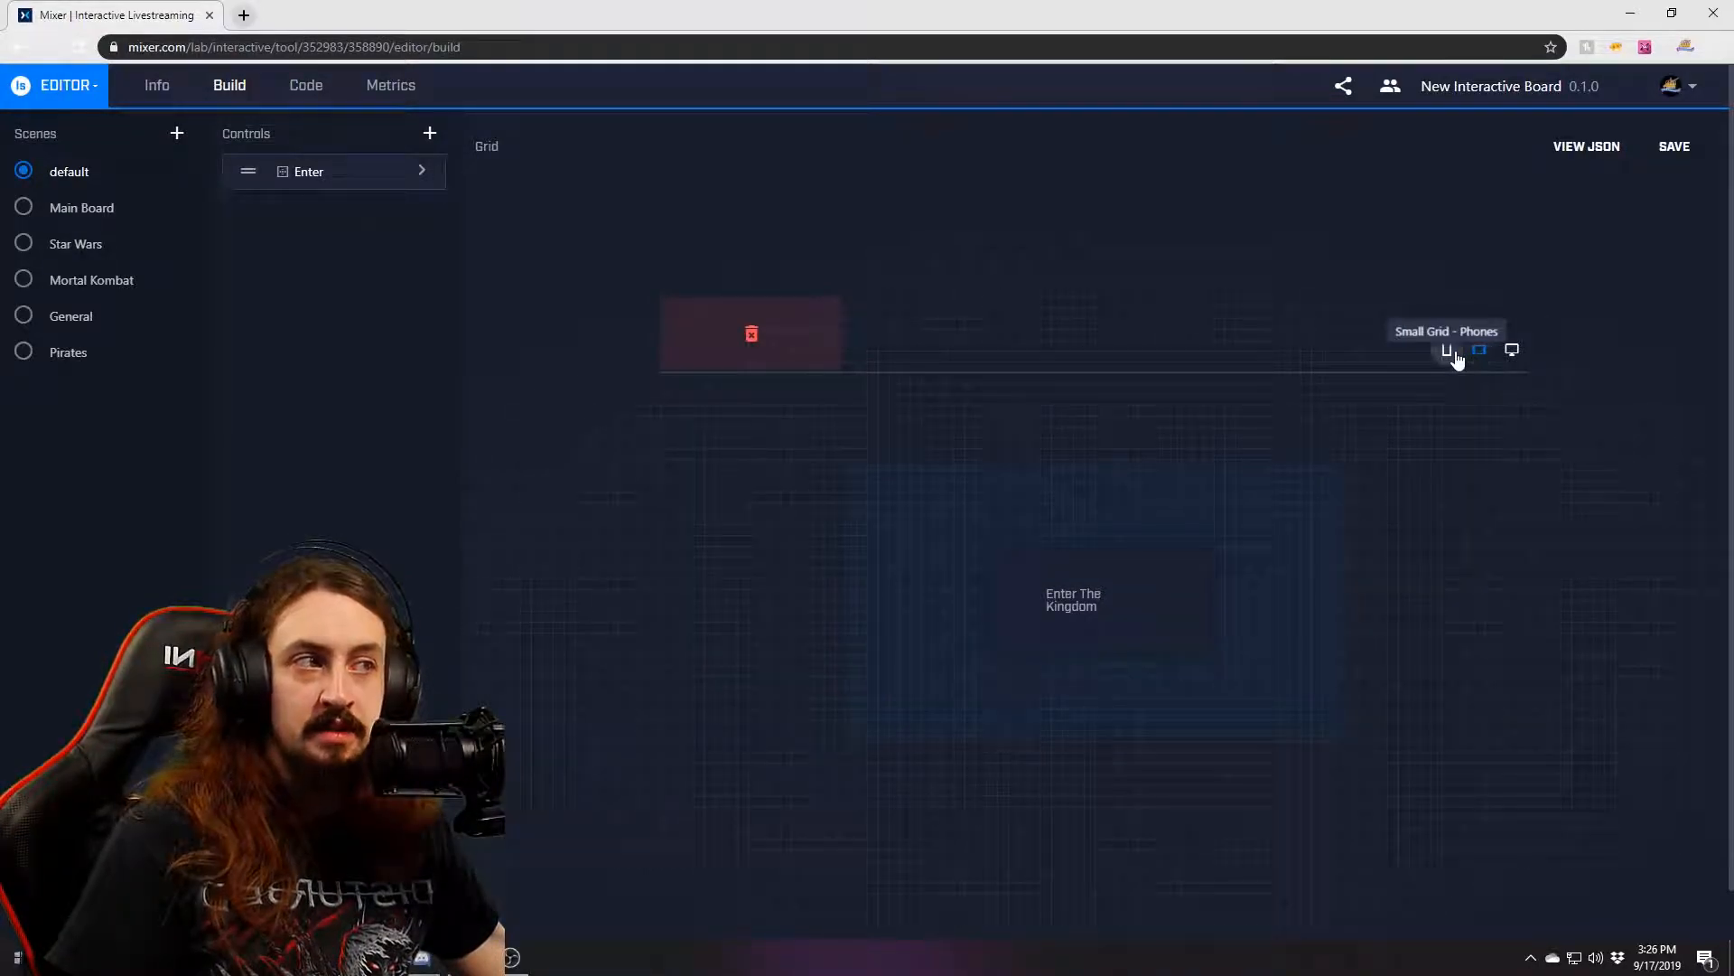
{"action": "left_click", "coordinate": [1454, 356]}
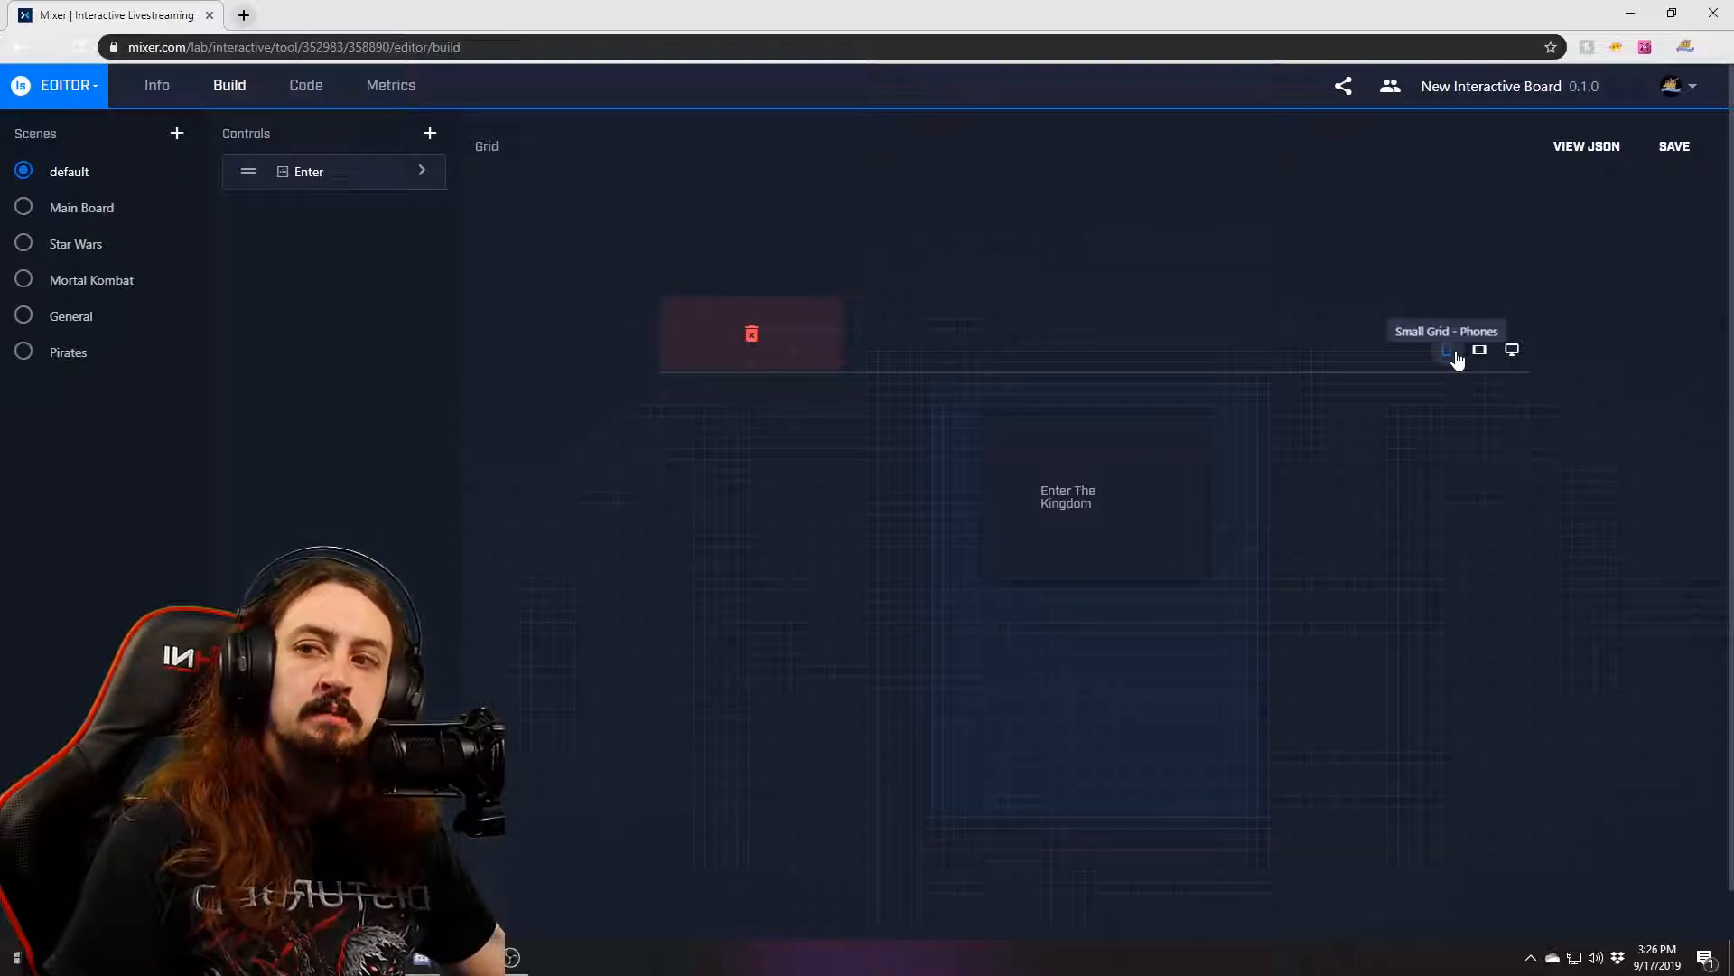
{"action": "left_click", "coordinate": [1517, 350]}
{"action": "left_click", "coordinate": [1479, 355]}
{"action": "left_click", "coordinate": [1447, 358]}
{"action": "left_click", "coordinate": [1514, 358]}
{"action": "left_click", "coordinate": [1474, 358]}
{"action": "left_click", "coordinate": [1447, 358]}
{"action": "left_click", "coordinate": [1504, 355]}
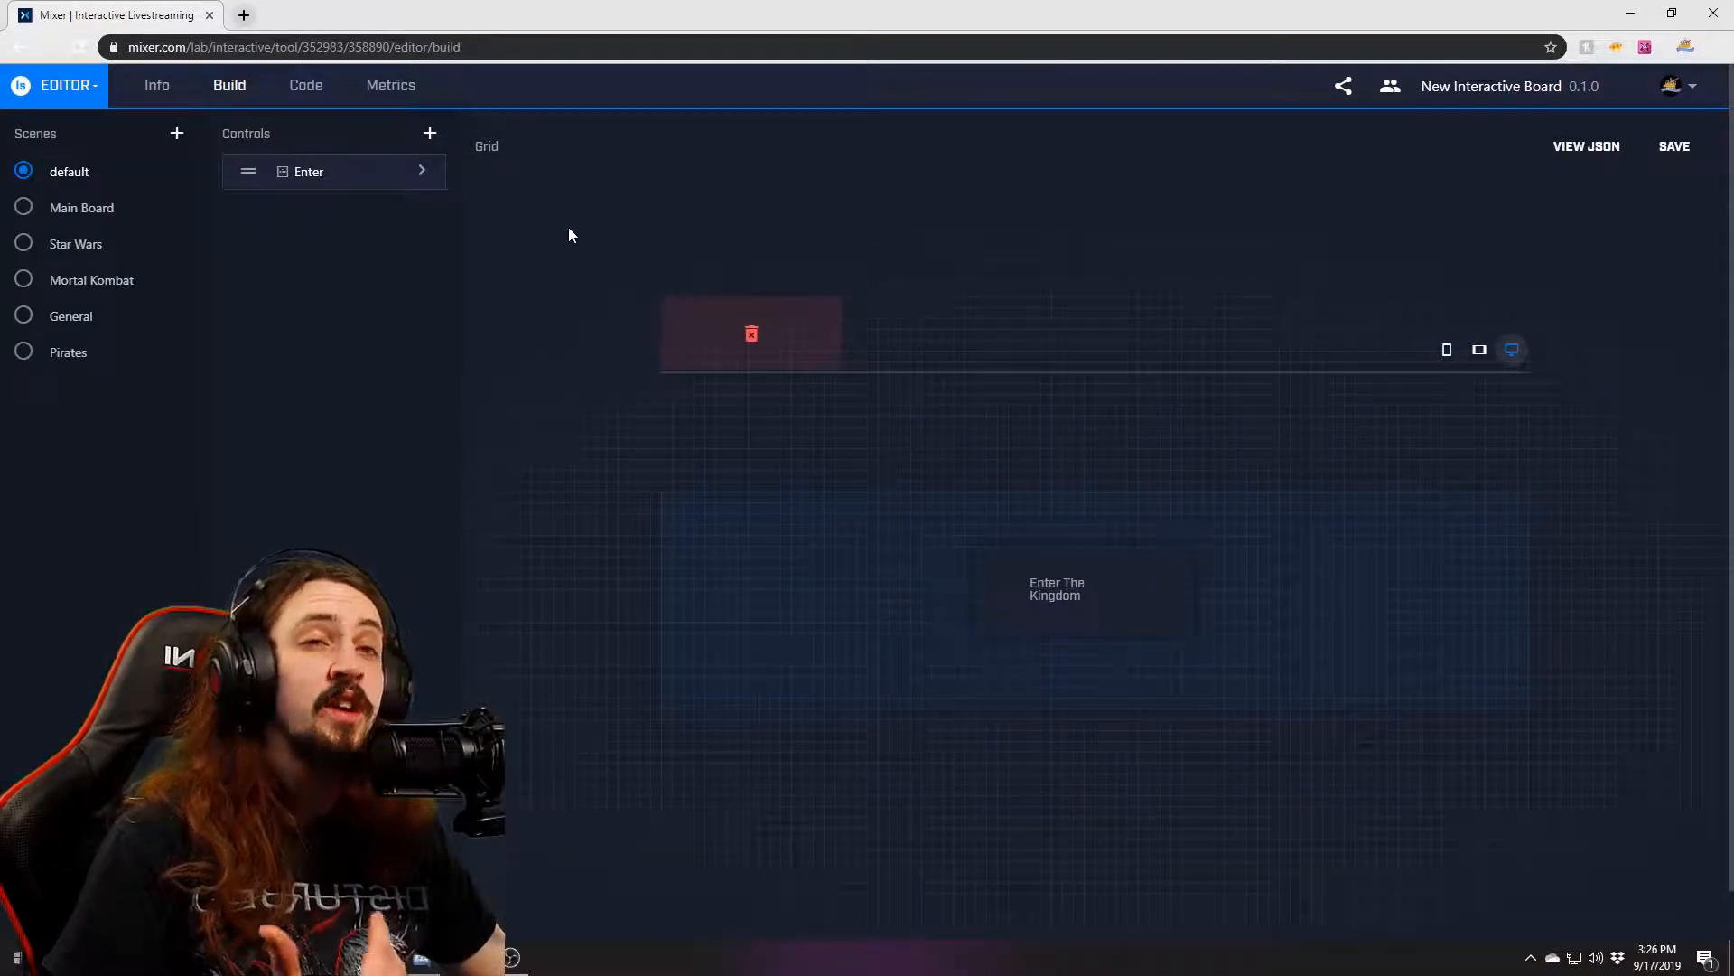
{"action": "left_click", "coordinate": [24, 208]}
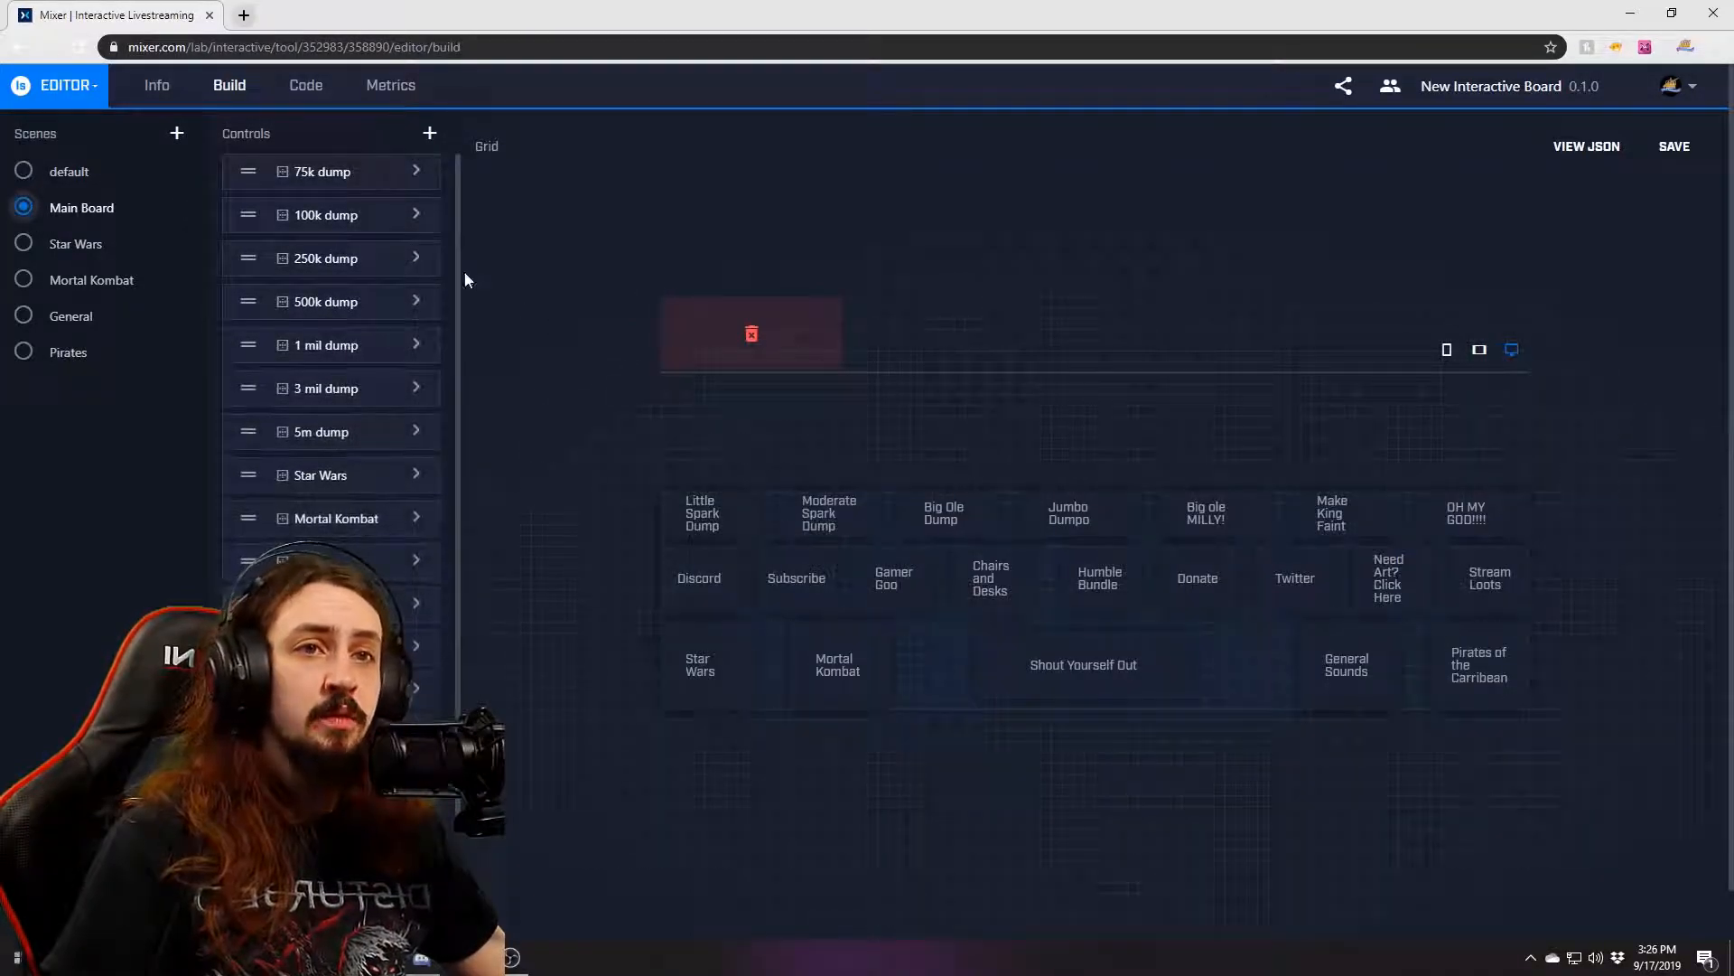
Browse the Star Wars, Mortal Kombat and General scenes' controls.
{"action": "scroll", "coordinate": [340, 342], "scroll_direction": "down", "scroll_amount": 3}
{"action": "scroll", "coordinate": [332, 425], "scroll_direction": "down", "scroll_amount": 1}
{"action": "scroll", "coordinate": [331, 425], "scroll_direction": "up", "scroll_amount": 3}
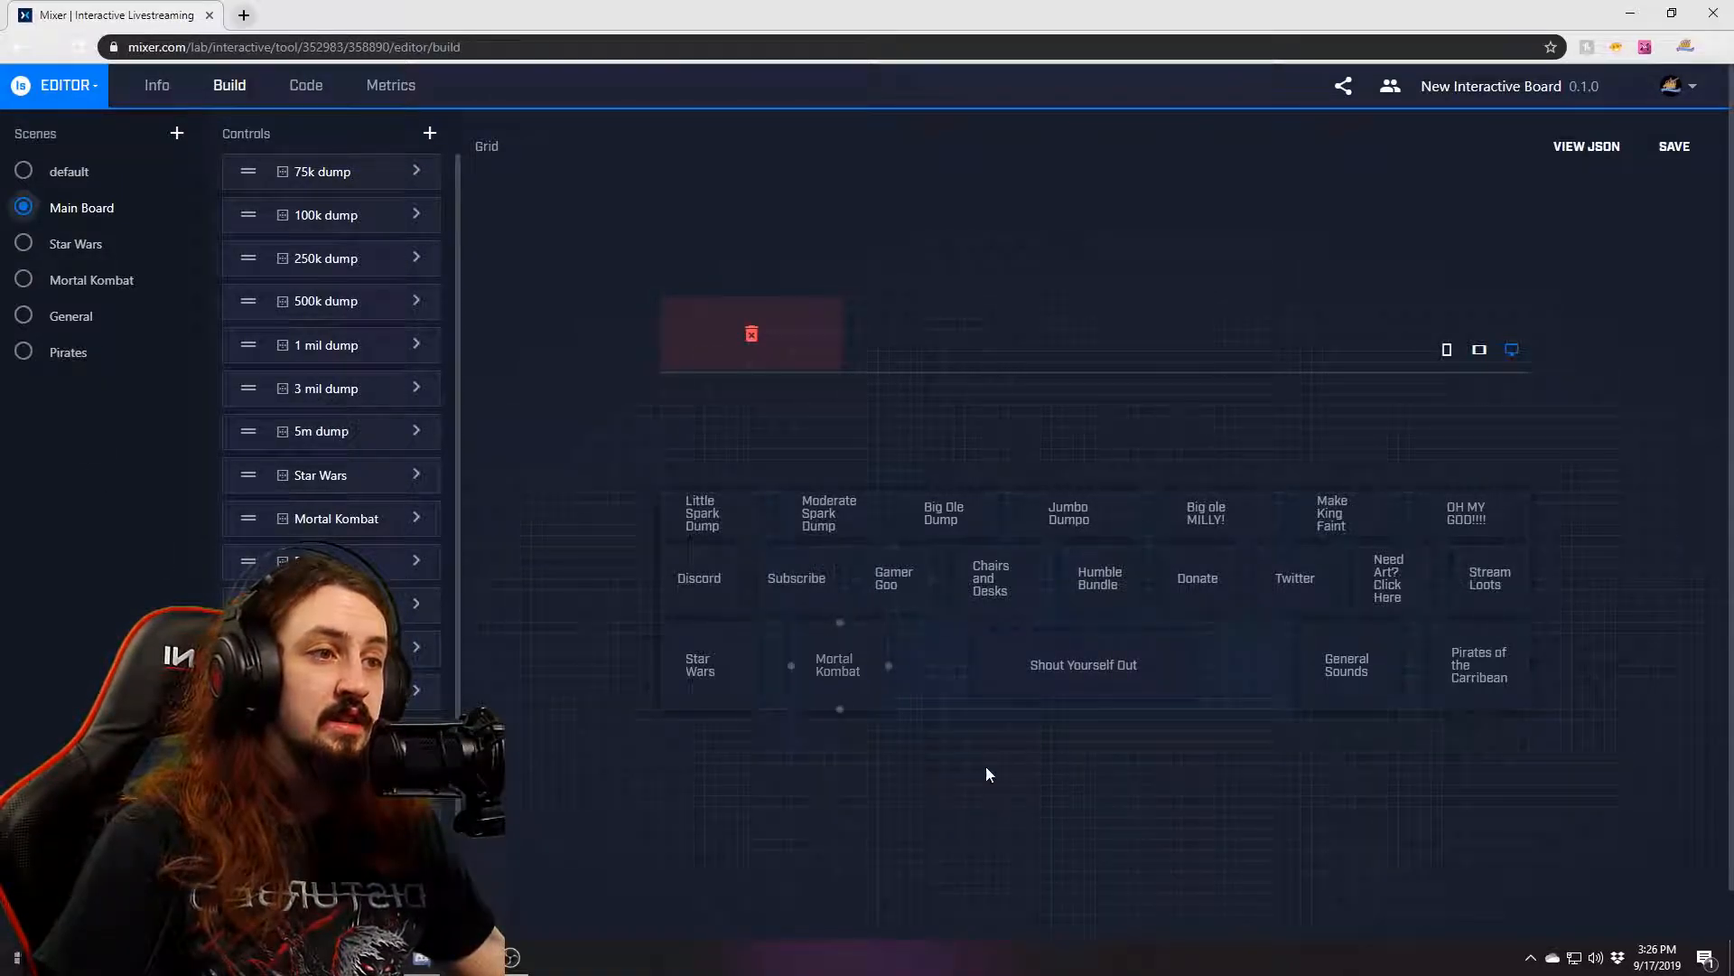
{"action": "left_click", "coordinate": [25, 244]}
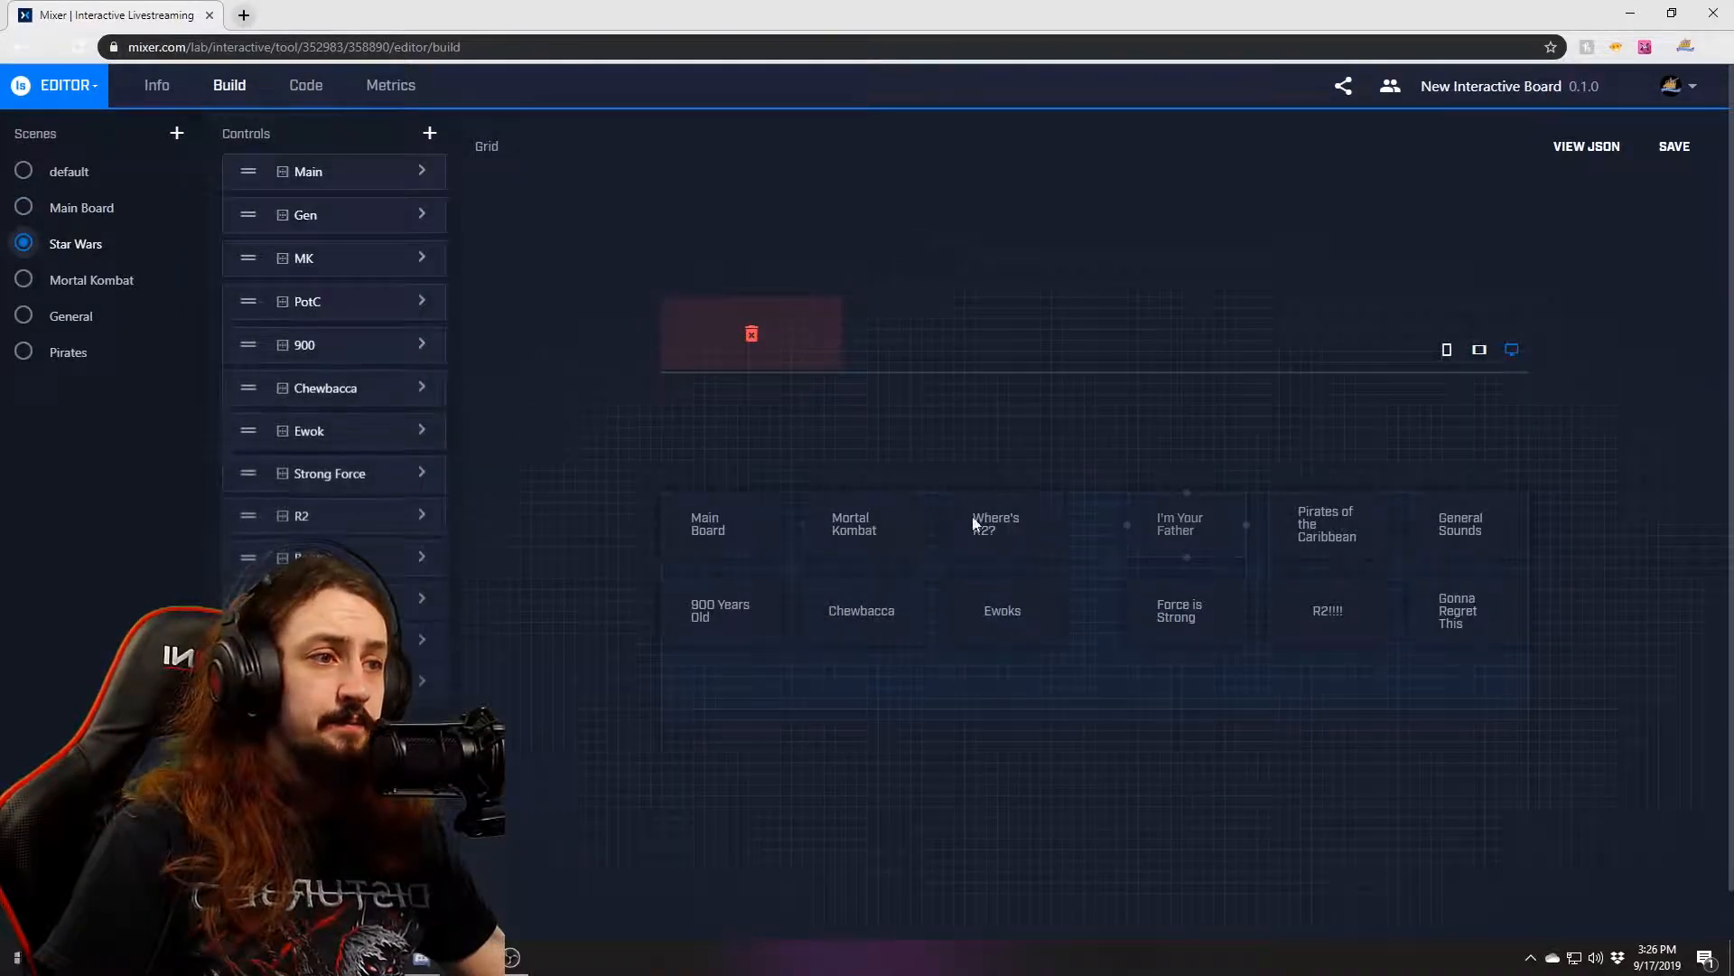
{"action": "left_click", "coordinate": [37, 287]}
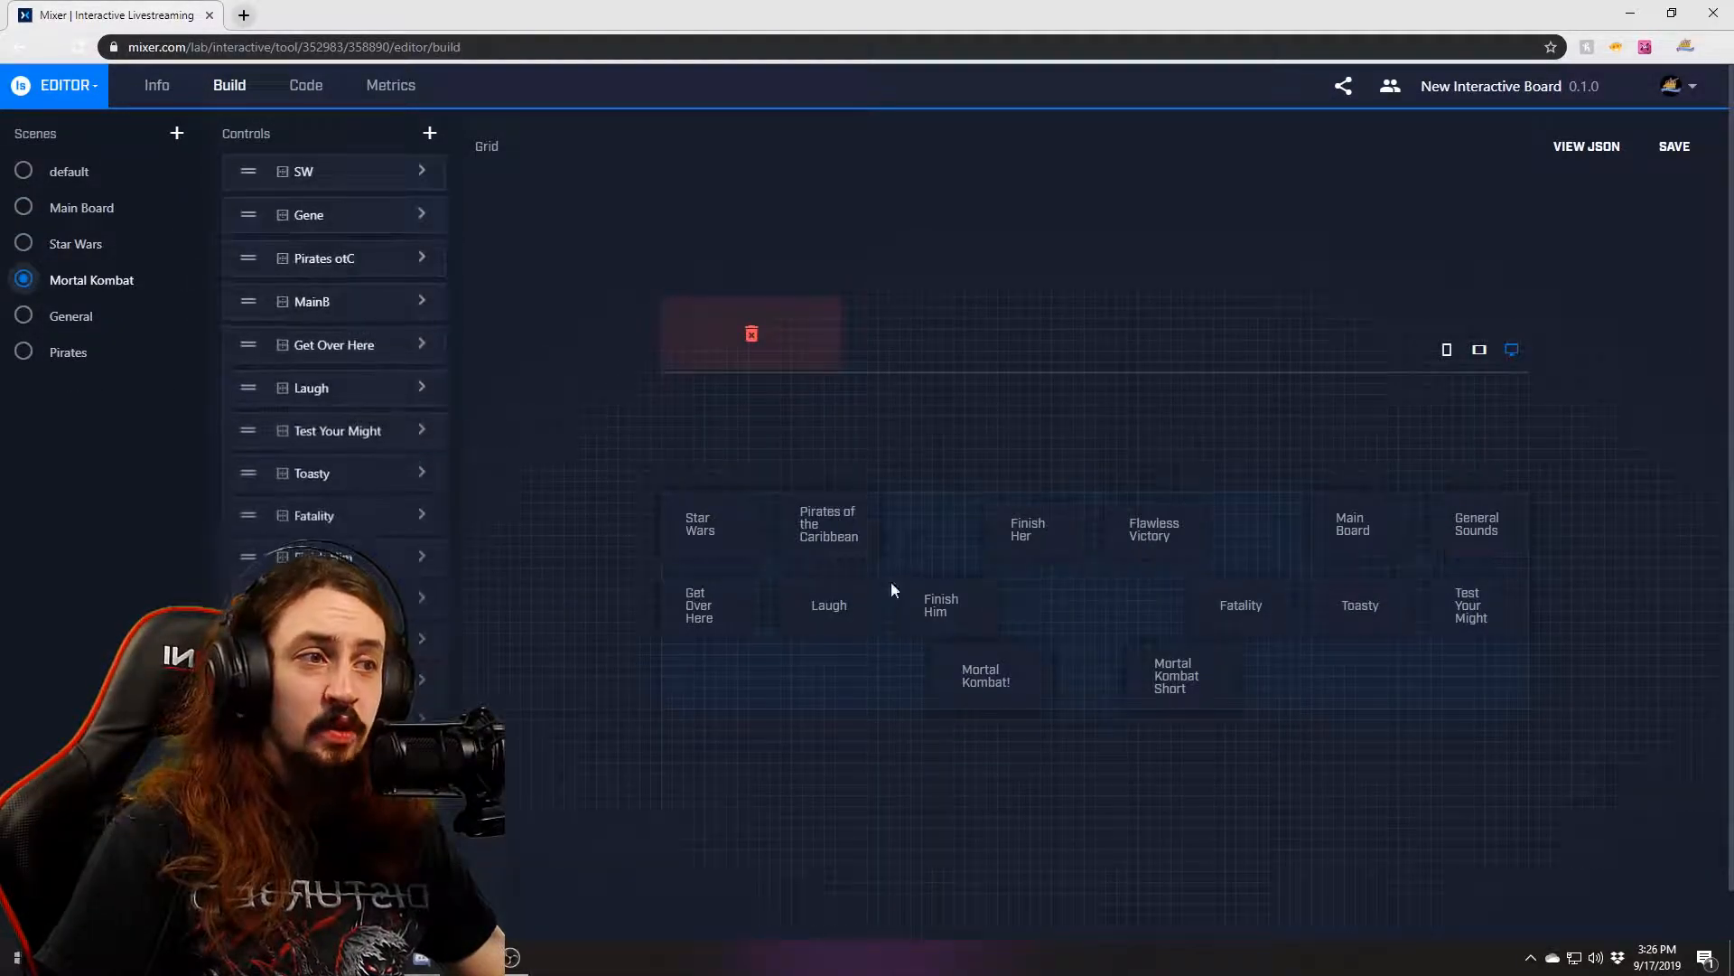
{"action": "left_click", "coordinate": [22, 318]}
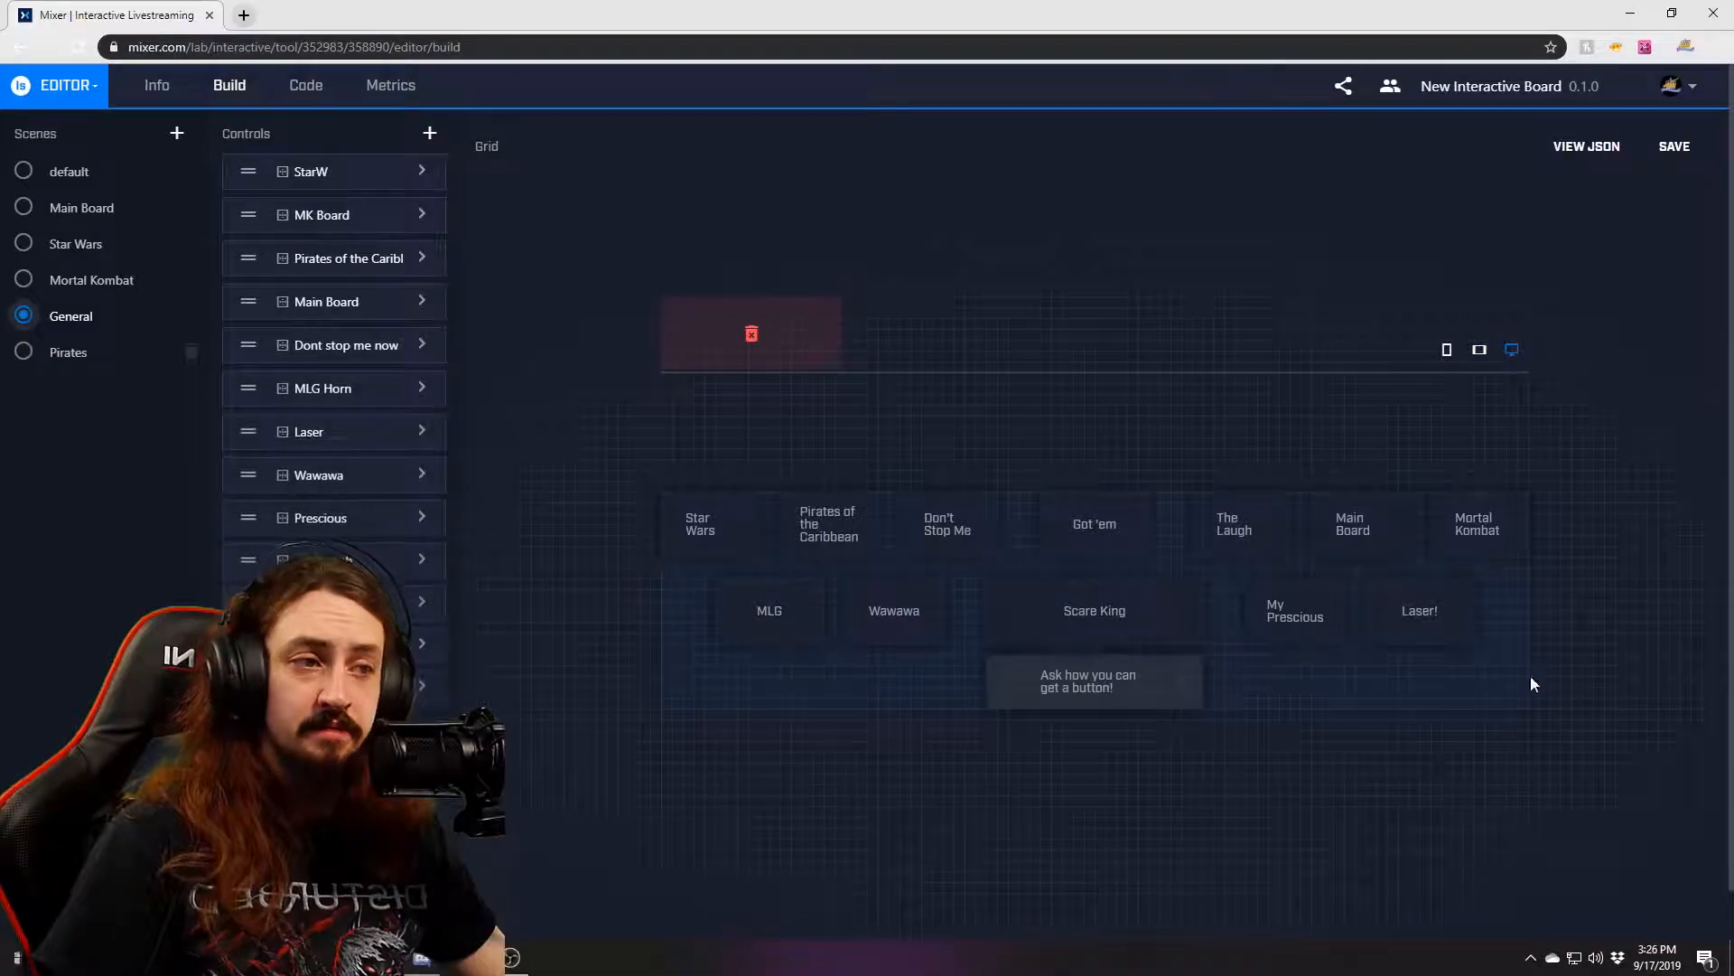
{"action": "left_click", "coordinate": [994, 682]}
Check Pirates, then back in General open the 'Ask how you can get a button!' settings.
{"action": "left_click", "coordinate": [64, 352]}
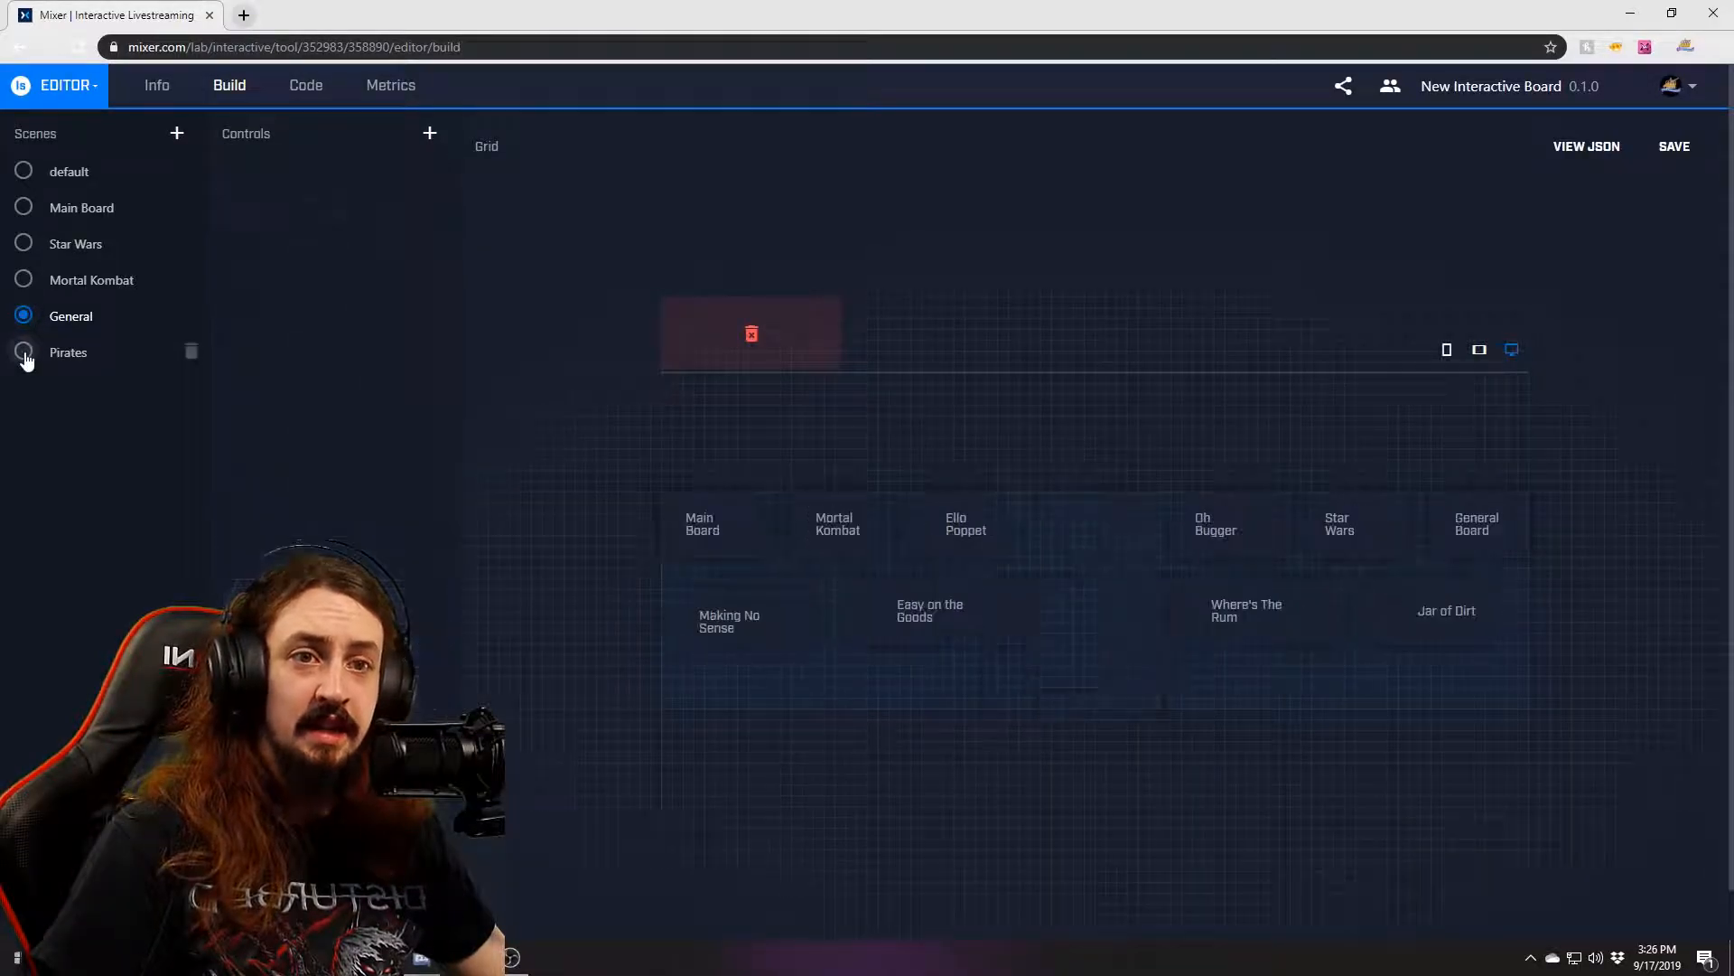
{"action": "left_click", "coordinate": [72, 316]}
{"action": "left_click", "coordinate": [1102, 679]}
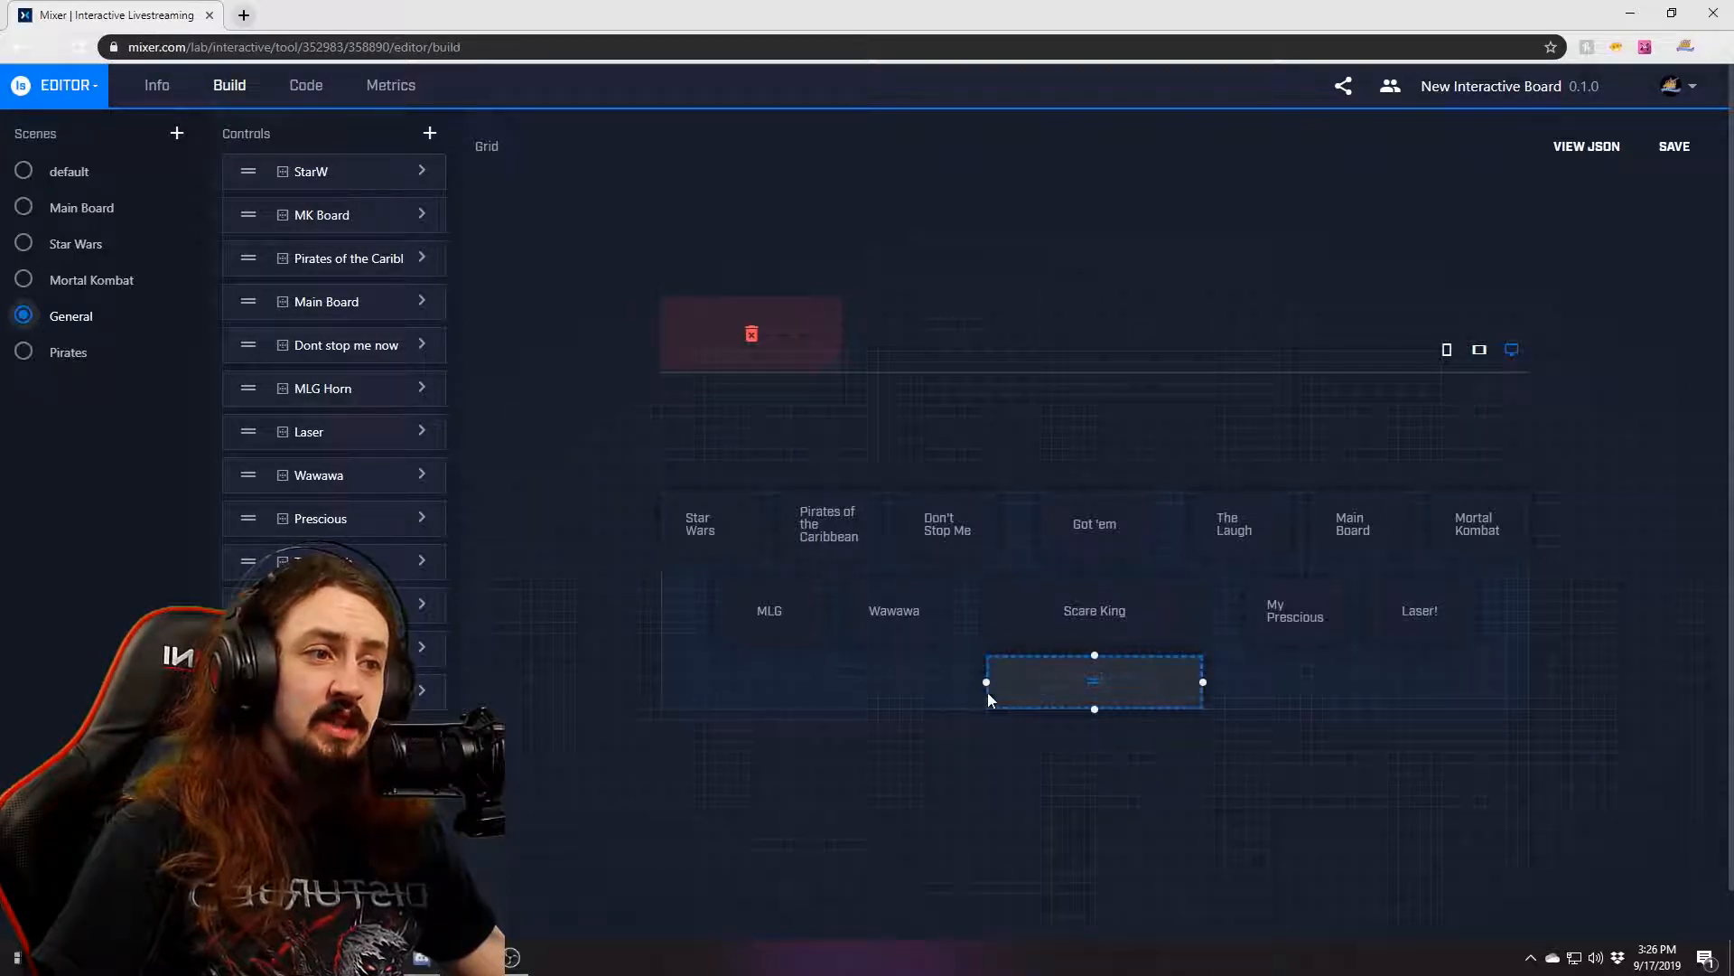
{"action": "left_click", "coordinate": [417, 693]}
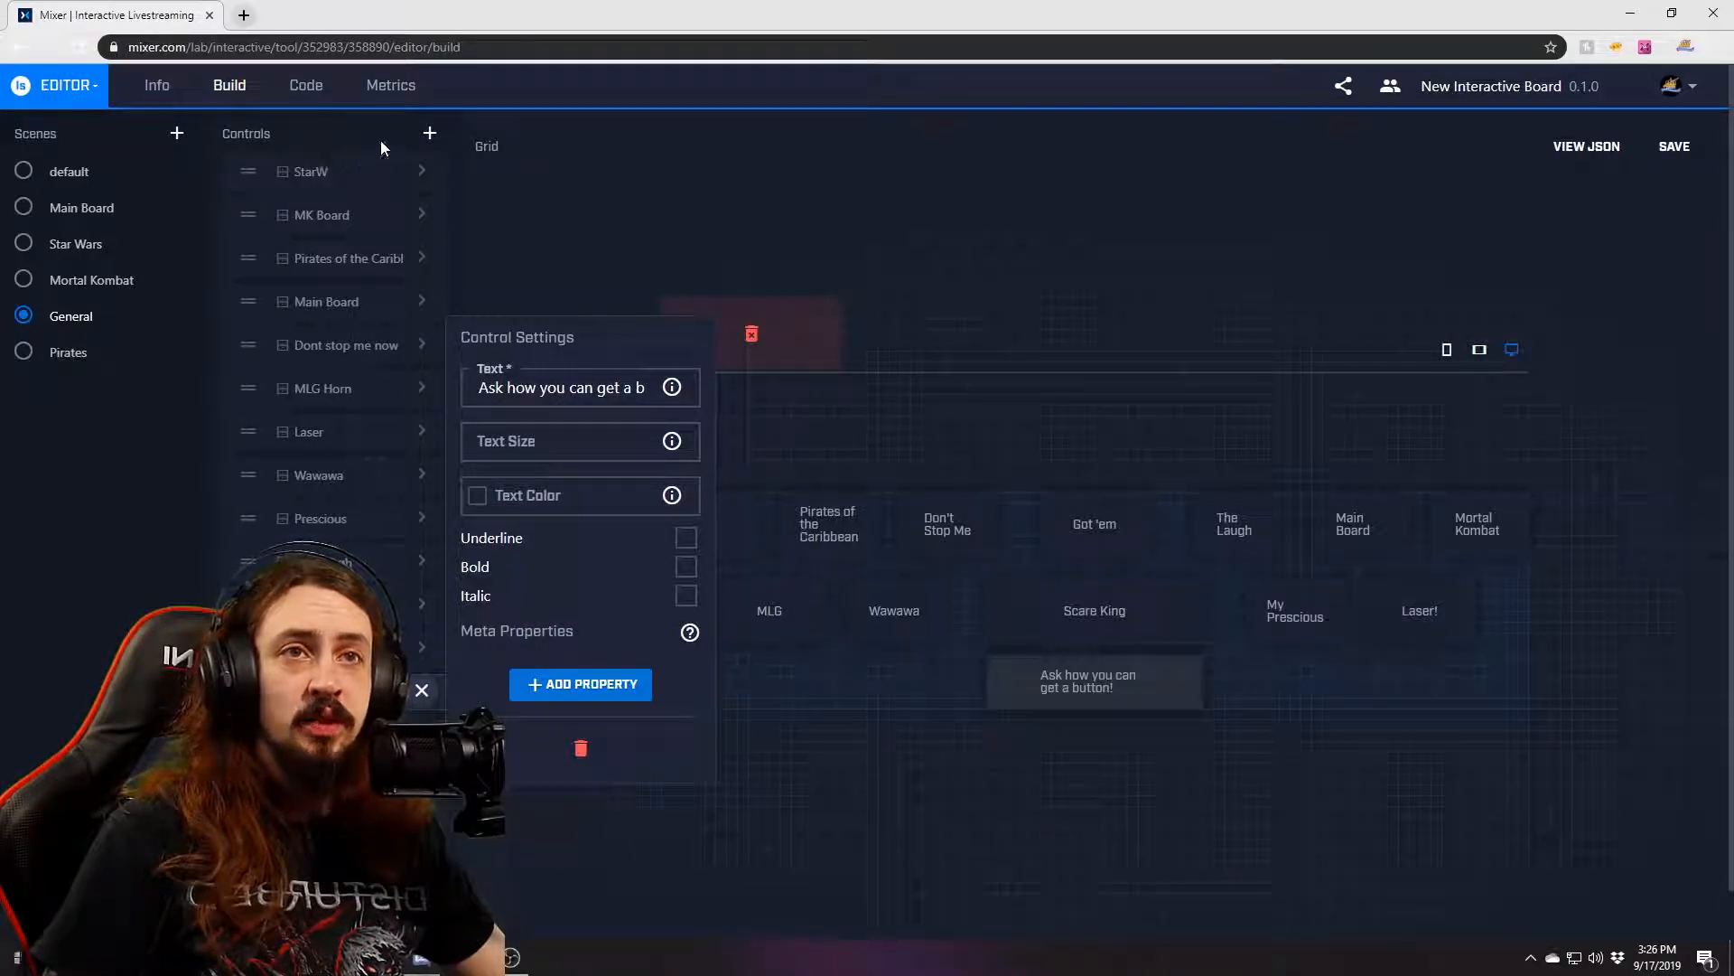
Close the label's settings, start then cancel a new button control, and deselect the grid.
{"action": "left_click", "coordinate": [422, 691]}
{"action": "left_click", "coordinate": [426, 133]}
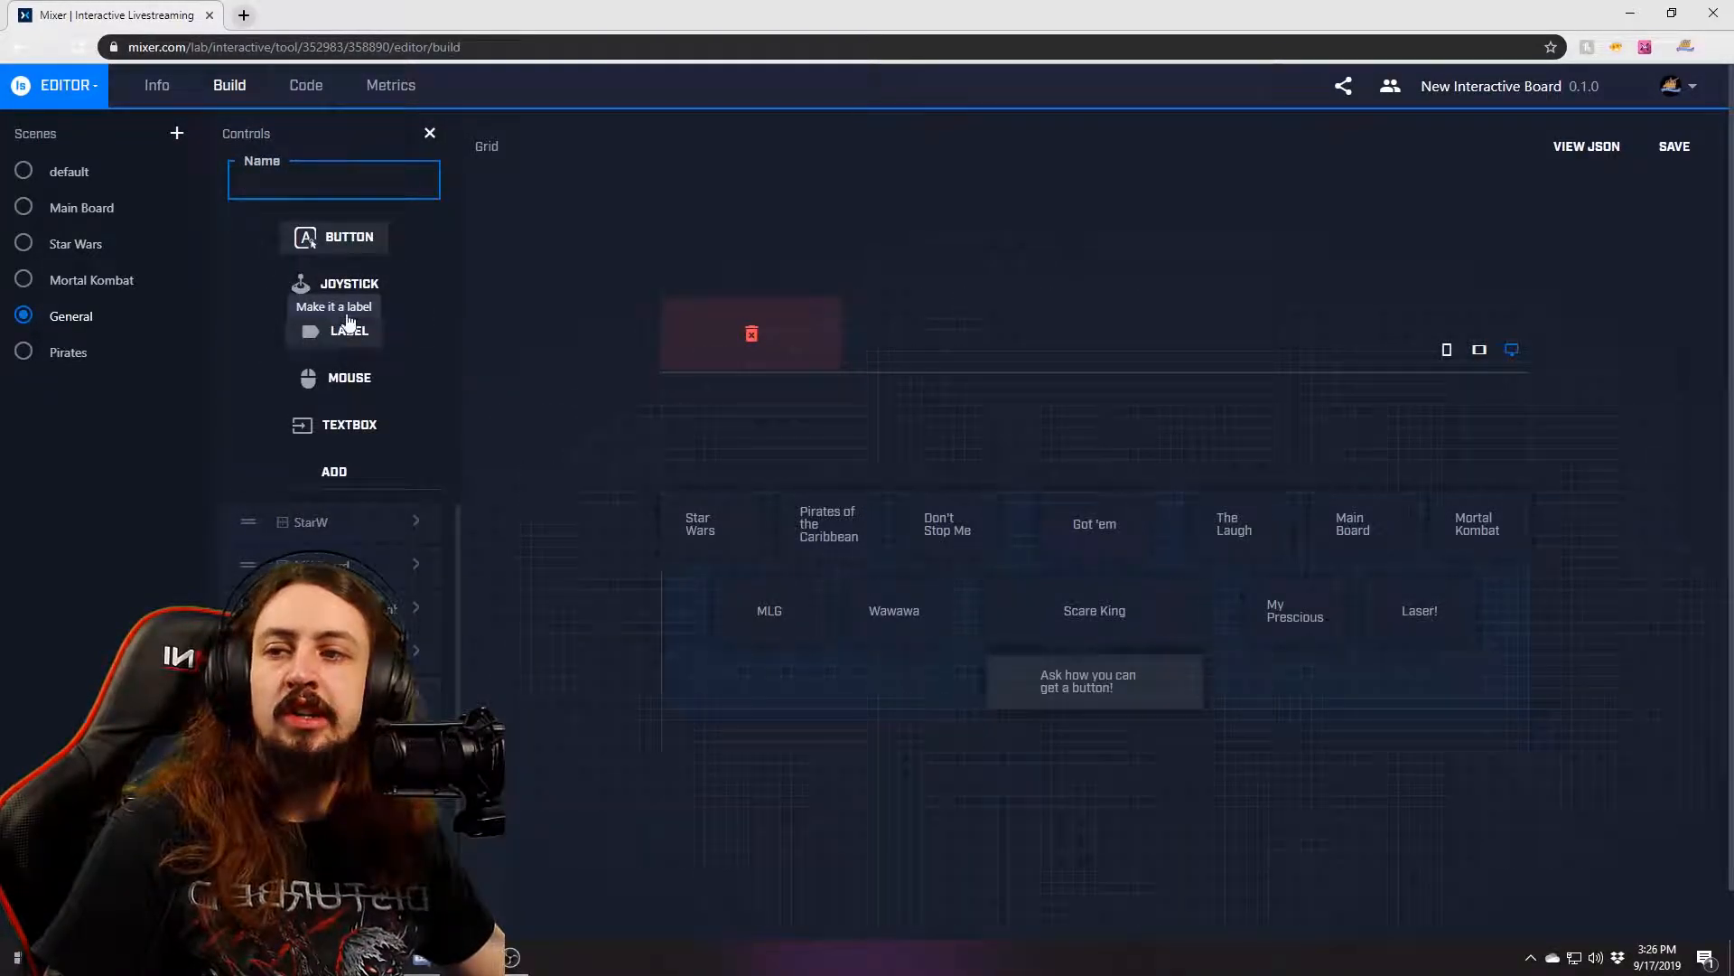
{"action": "left_click", "coordinate": [344, 258]}
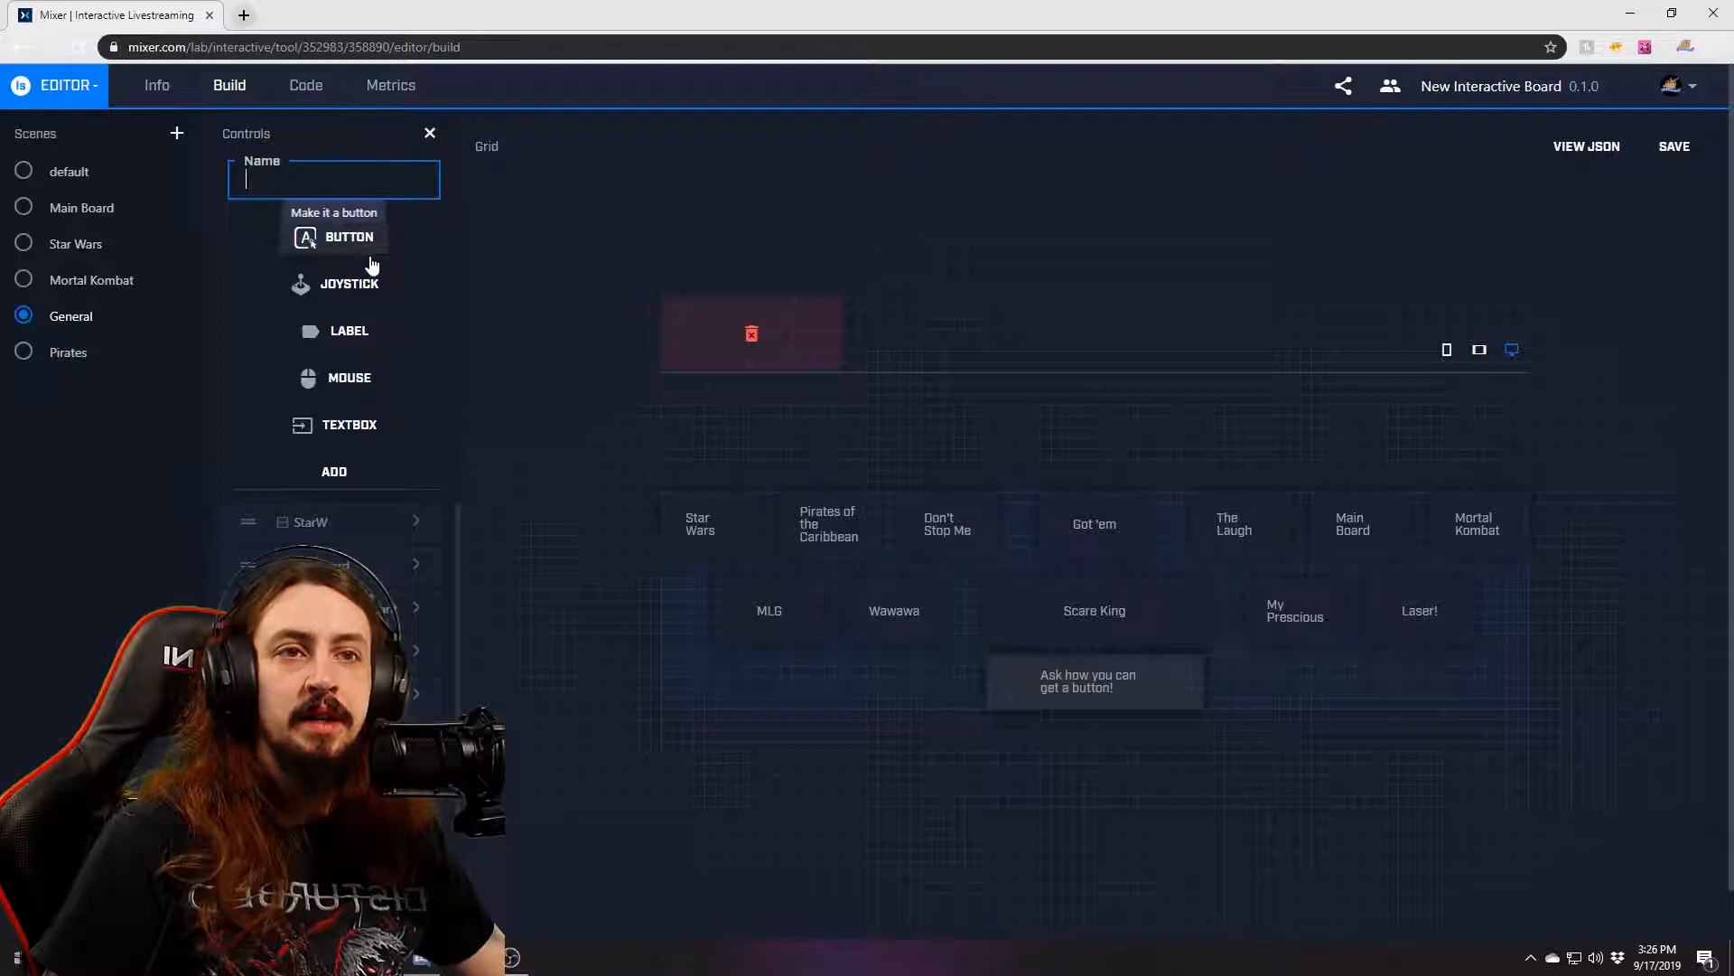
{"action": "left_click", "coordinate": [1156, 679]}
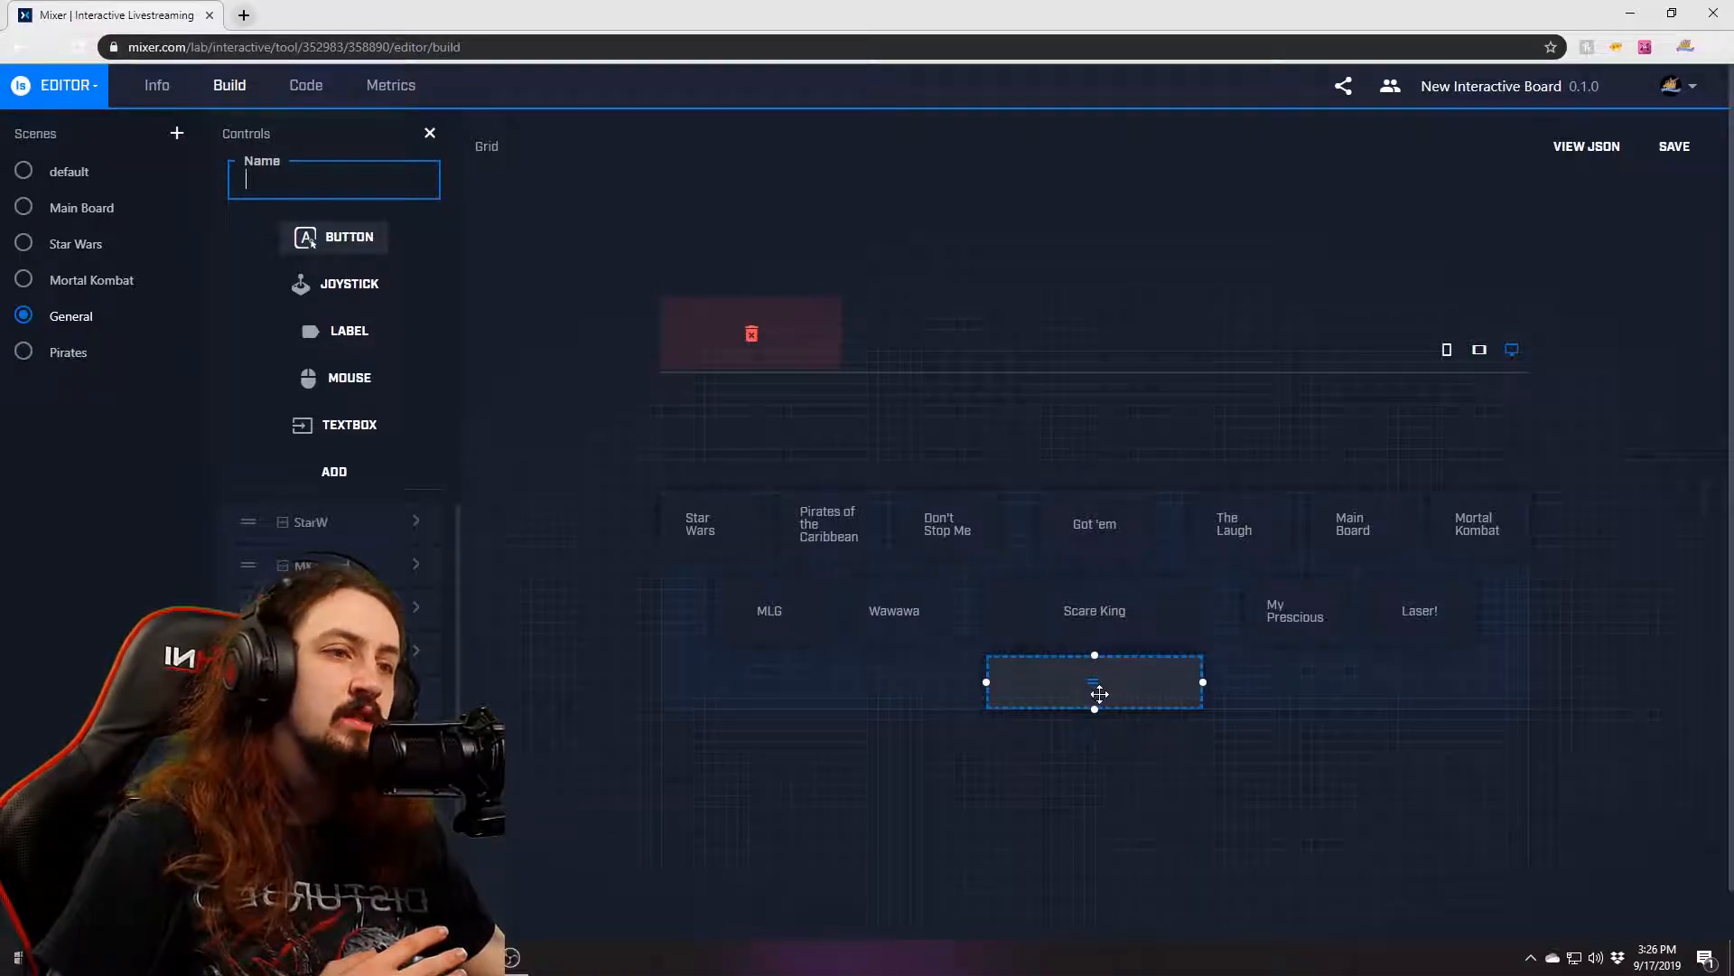
{"action": "left_click", "coordinate": [430, 133]}
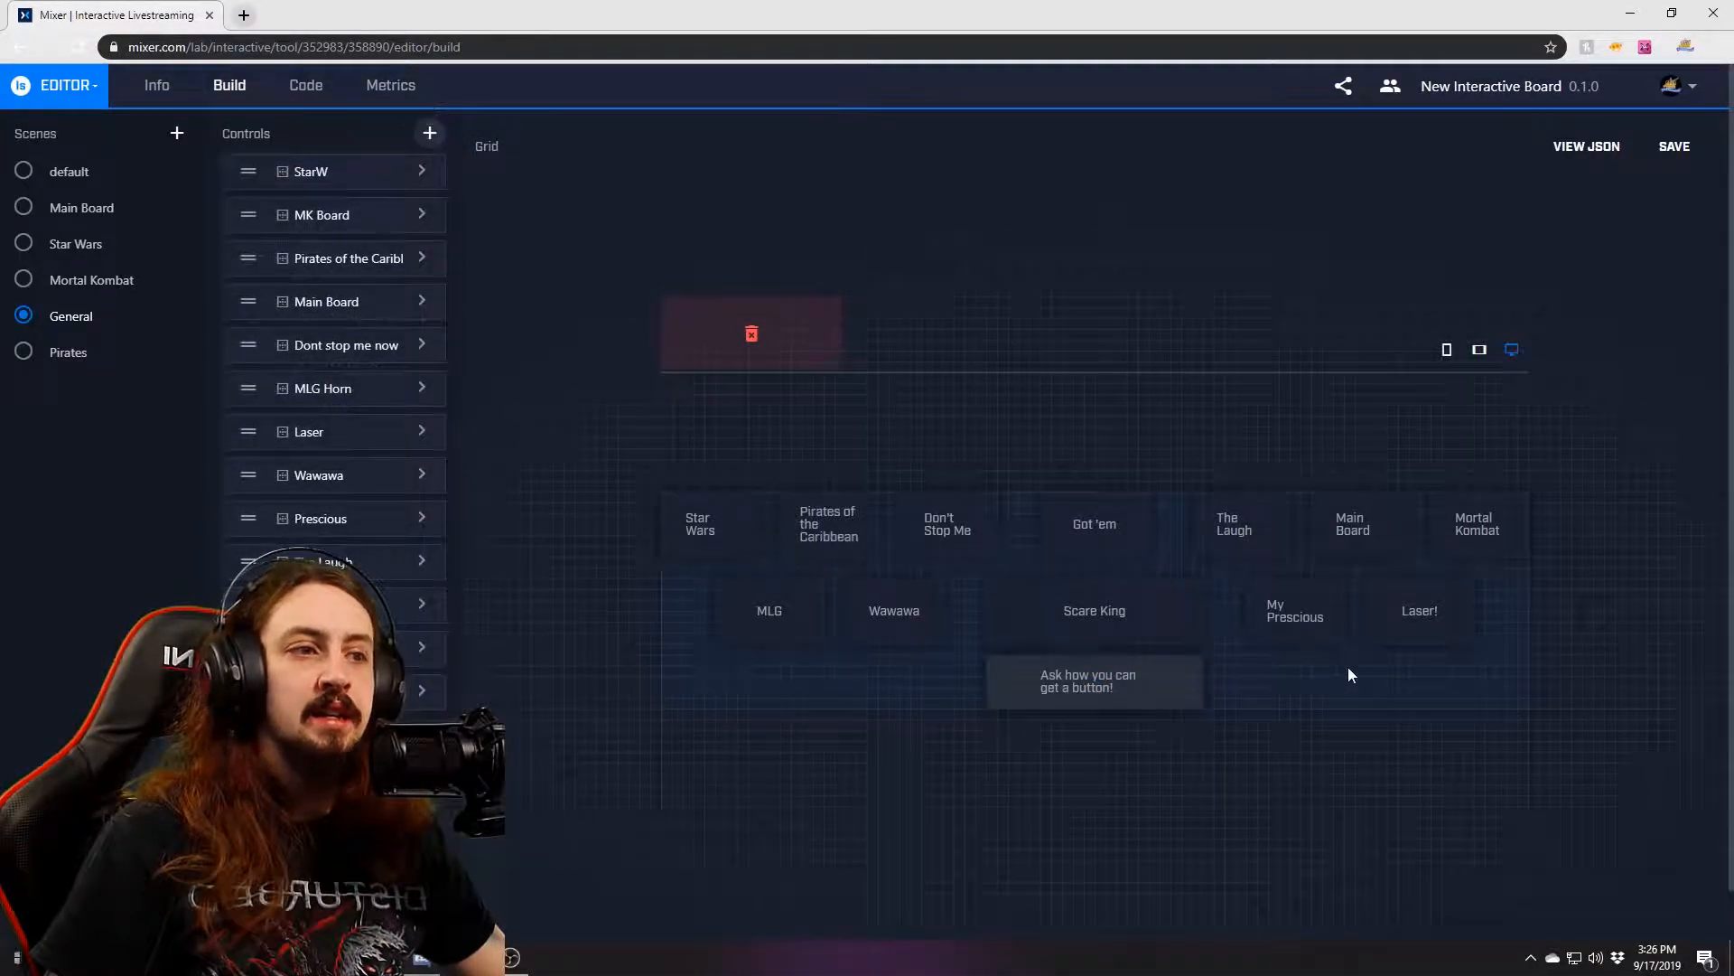
{"action": "left_click", "coordinate": [829, 669]}
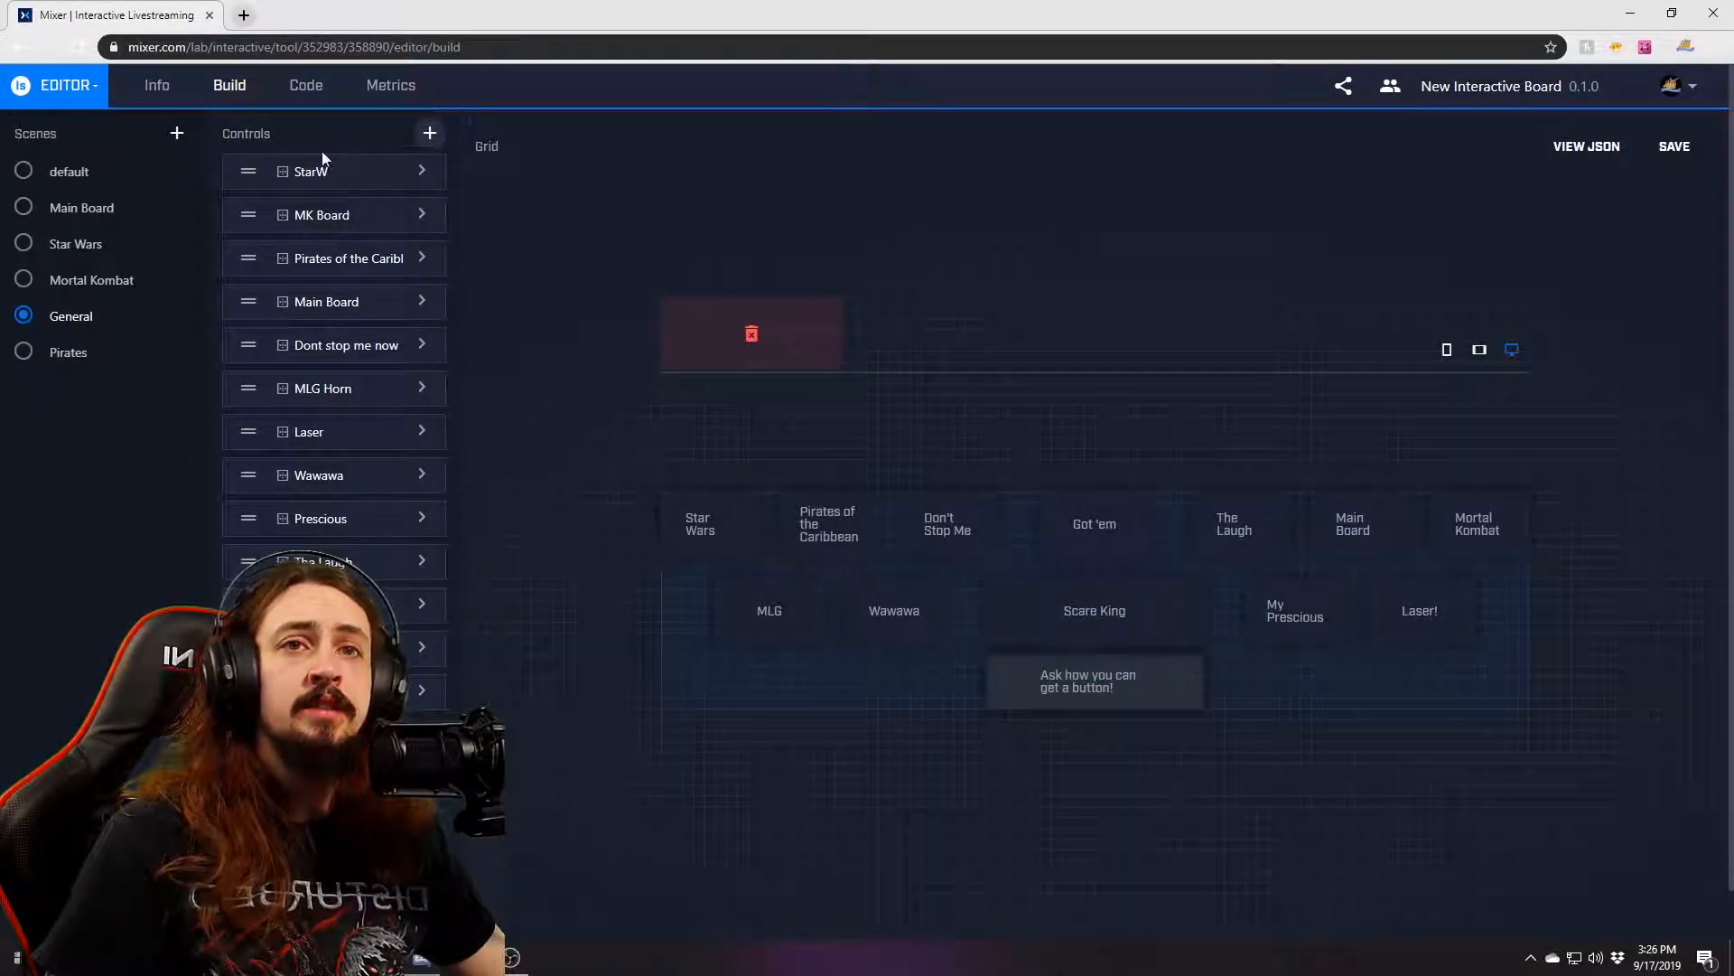
Visit Pirates, default and Main Board, opening and closing the 75k dump control's settings.
{"action": "left_click", "coordinate": [23, 354]}
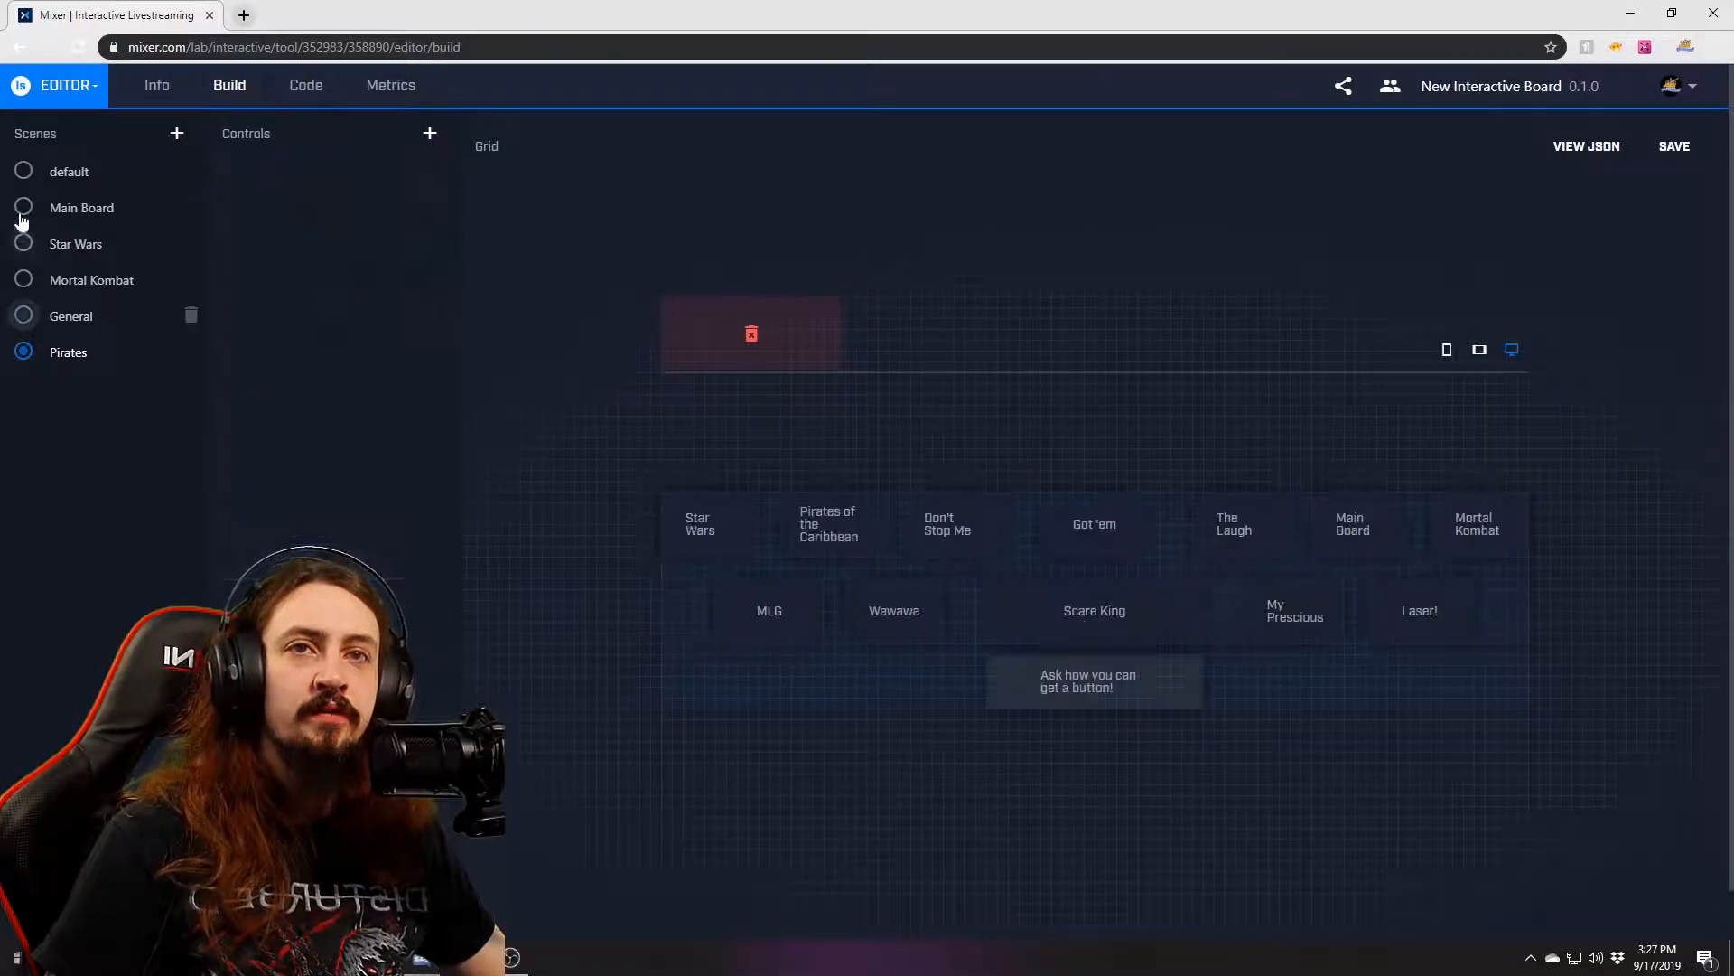
{"action": "left_click", "coordinate": [23, 172]}
{"action": "left_click", "coordinate": [23, 208]}
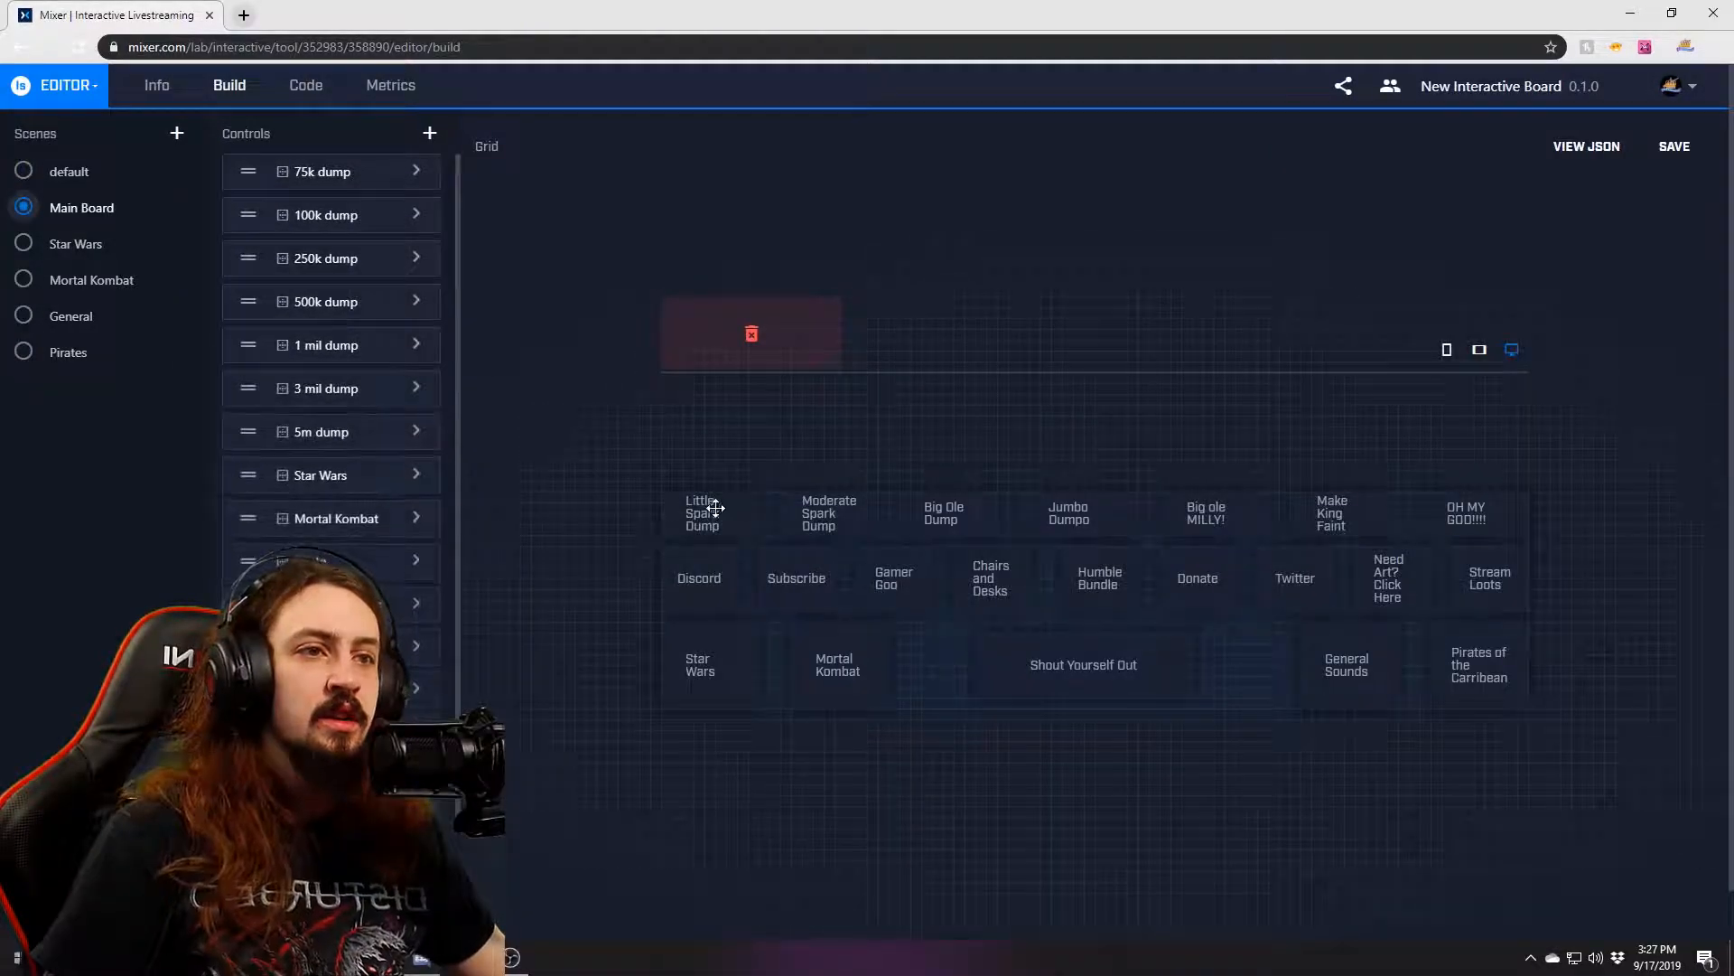
{"action": "left_click", "coordinate": [418, 172]}
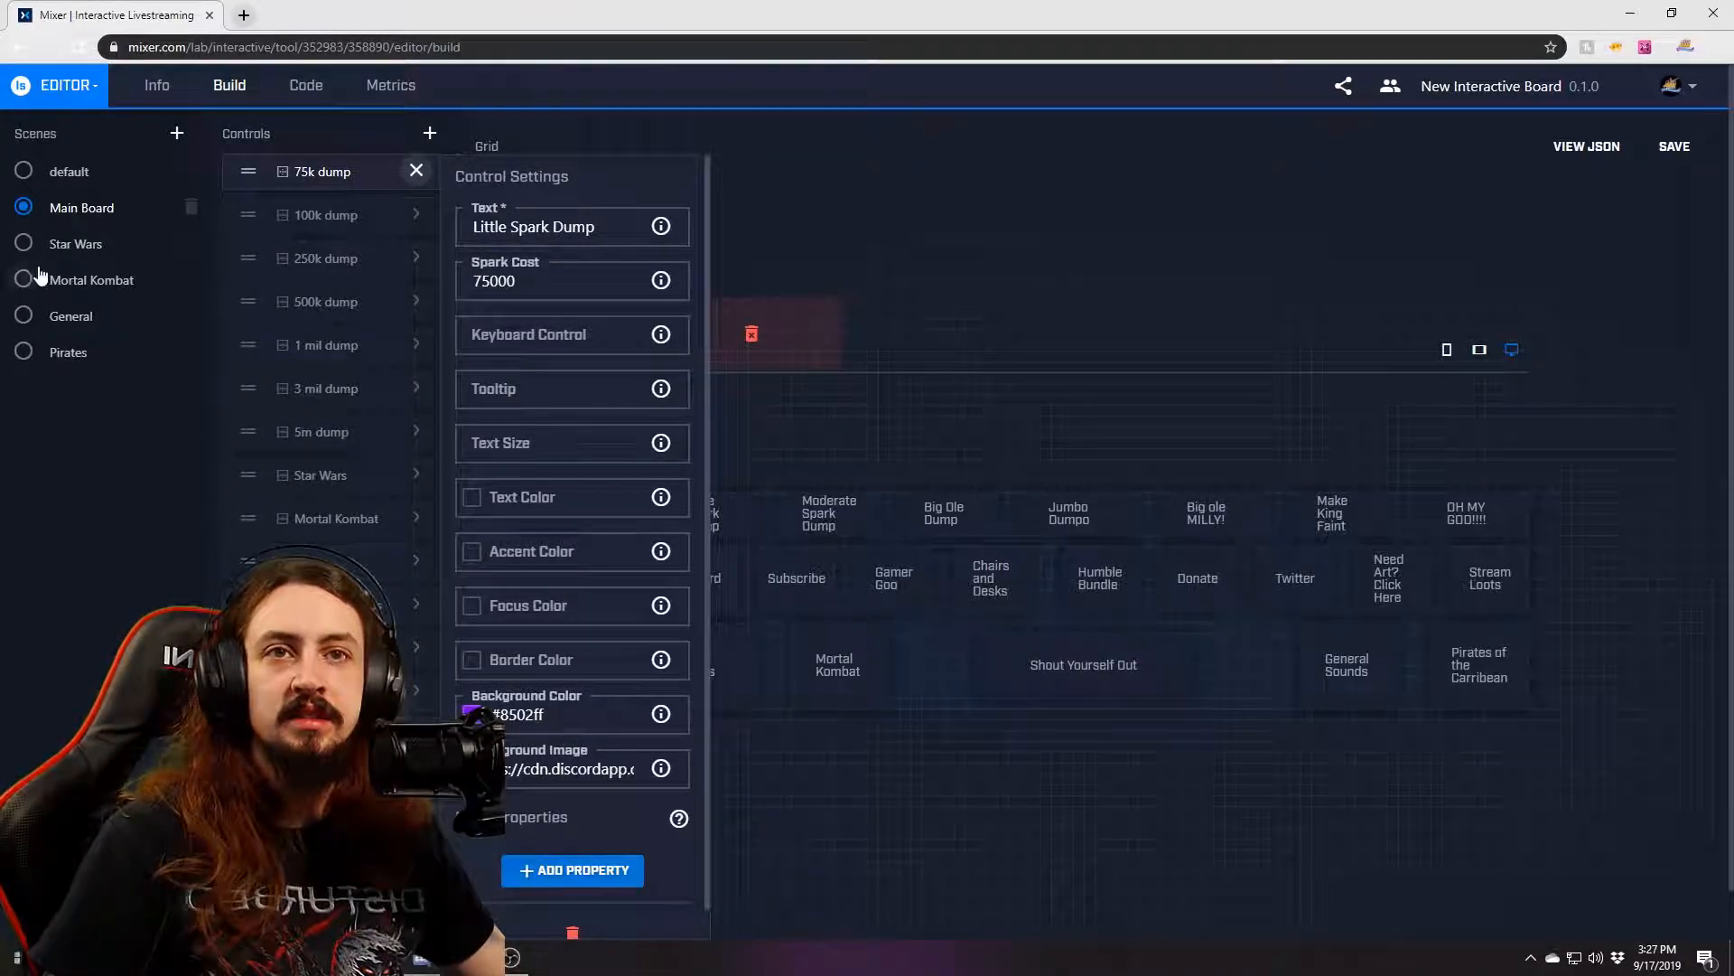
{"action": "left_click", "coordinate": [414, 170]}
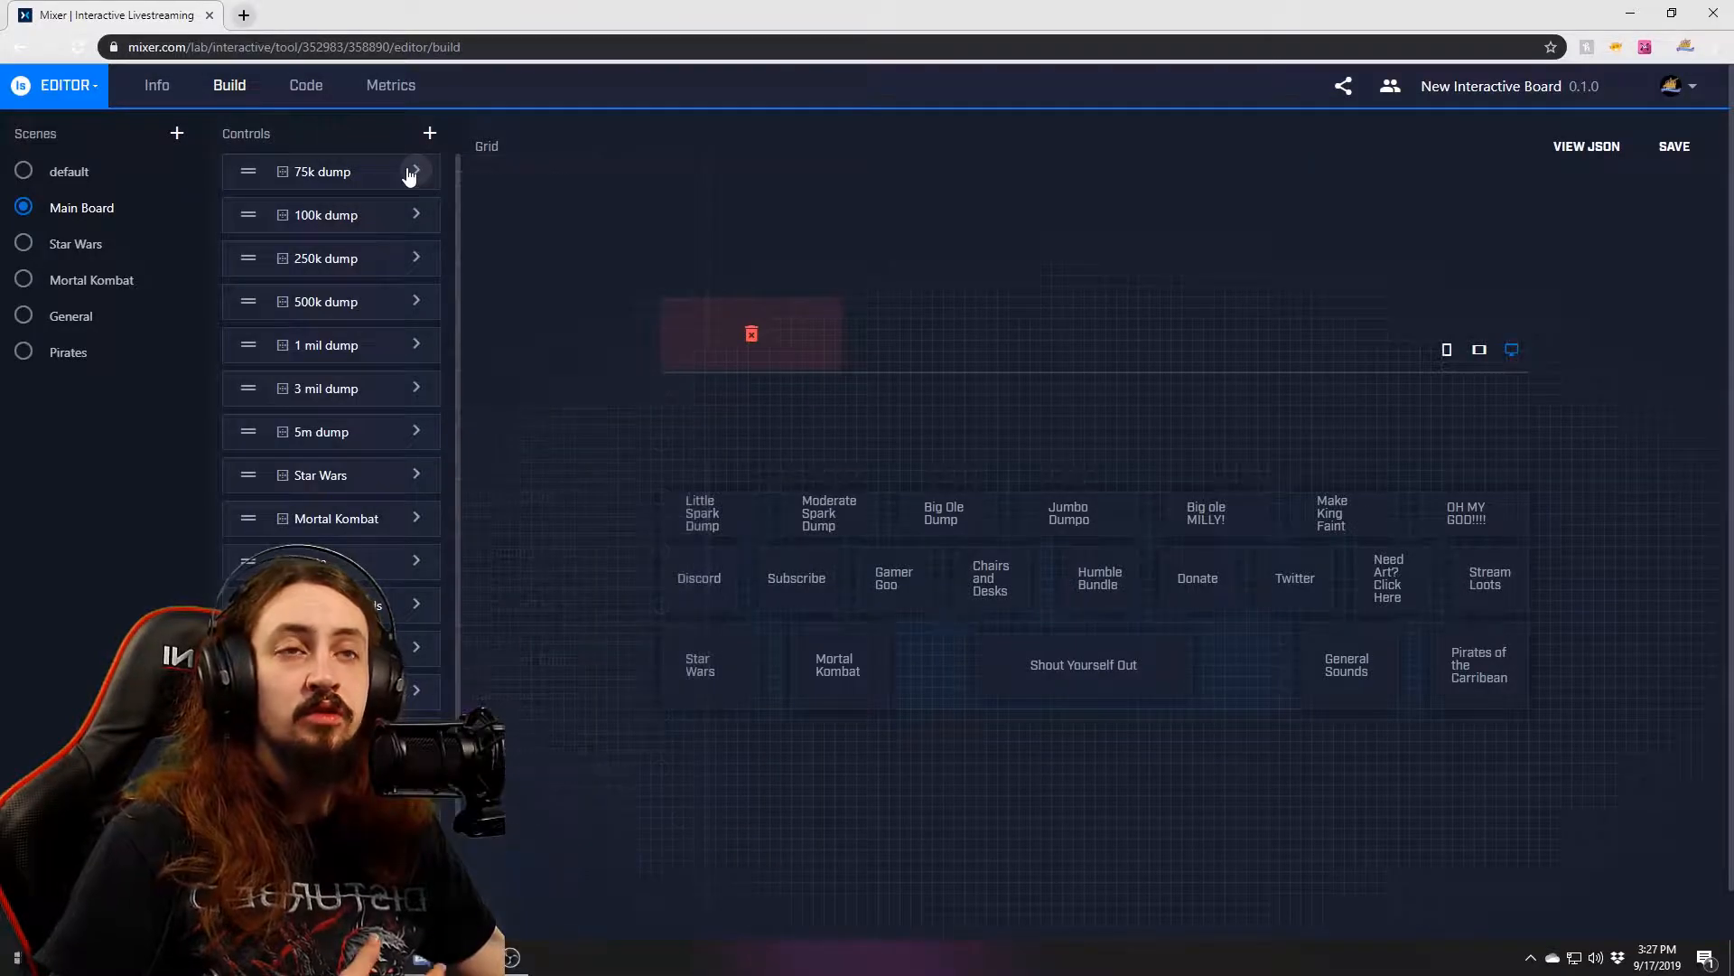
Show the Star Wars scene and briefly open the 900 control's settings.
{"action": "left_click", "coordinate": [23, 243]}
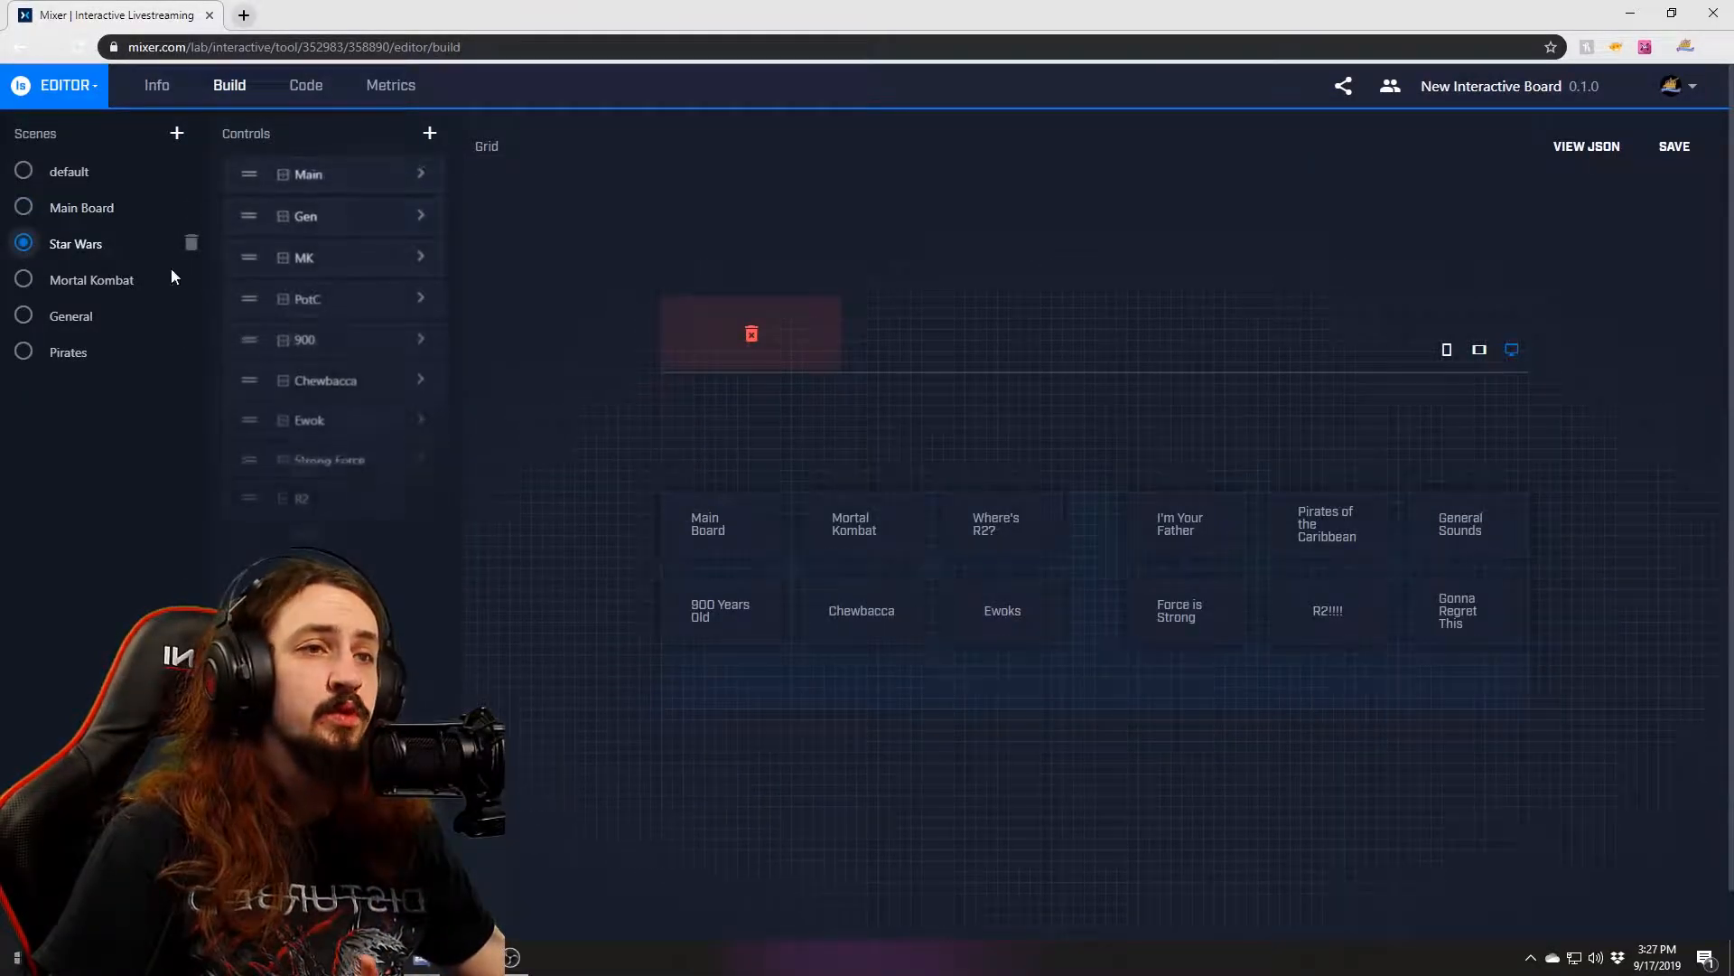
{"action": "left_click", "coordinate": [422, 344]}
{"action": "left_click", "coordinate": [421, 344]}
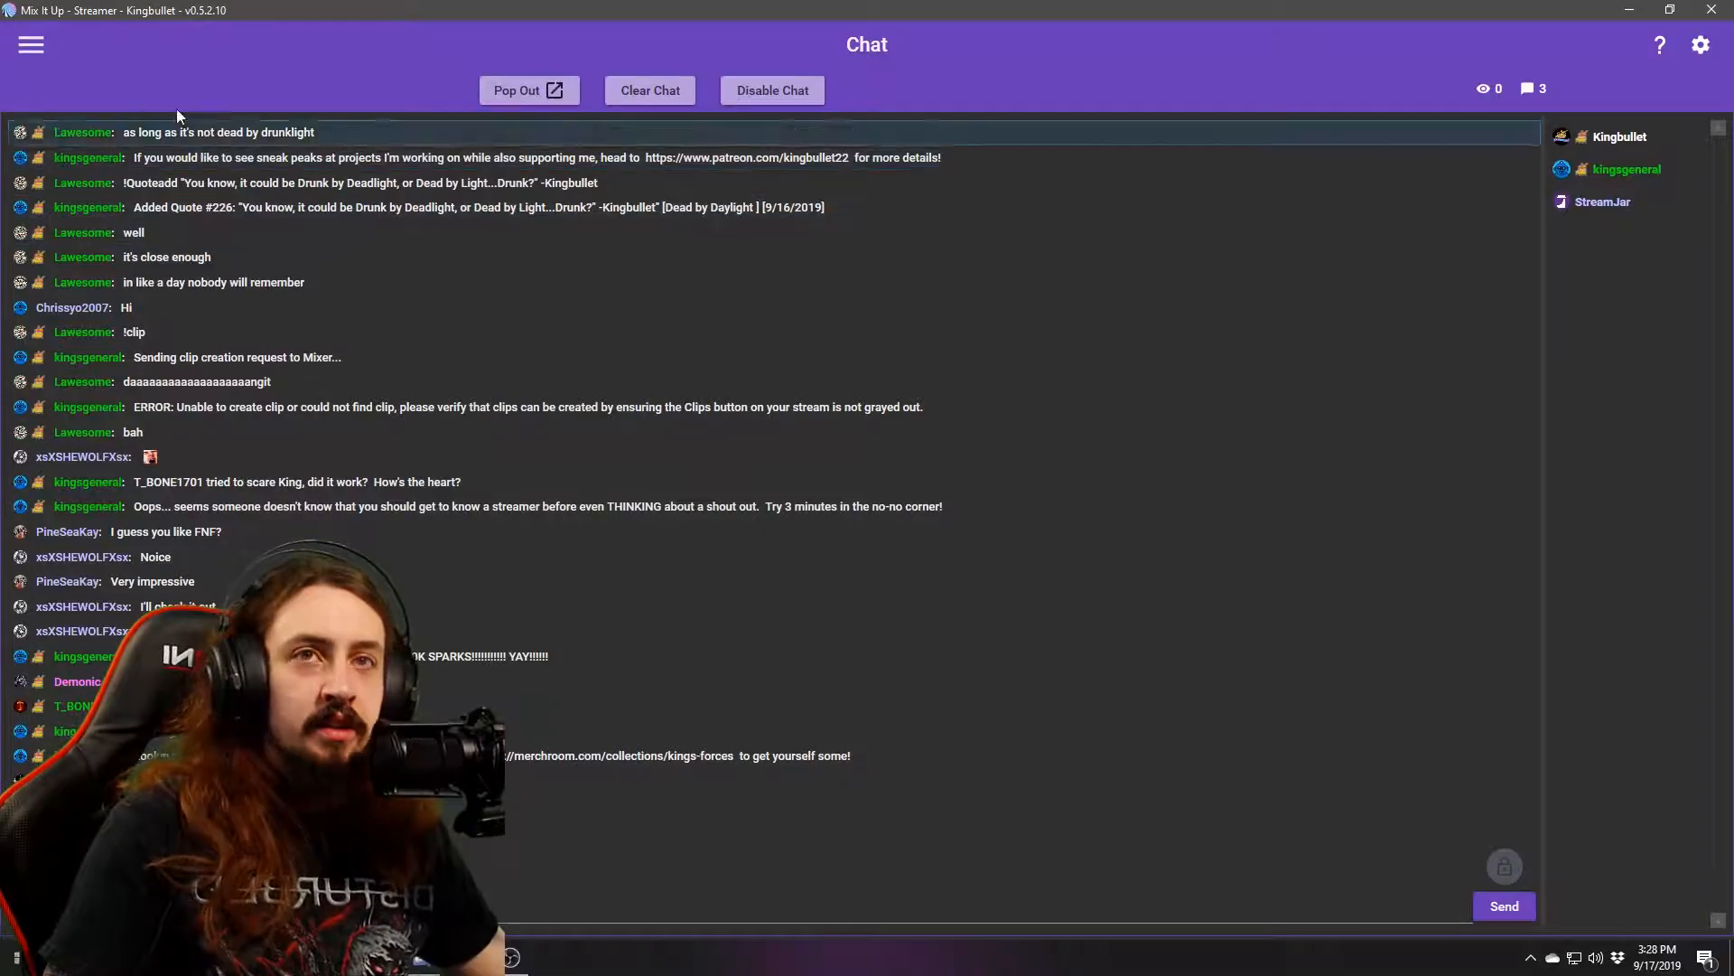
Go to Mix It Up's MixPlay page, then return to the browser's board editor.
{"action": "left_click", "coordinate": [40, 44]}
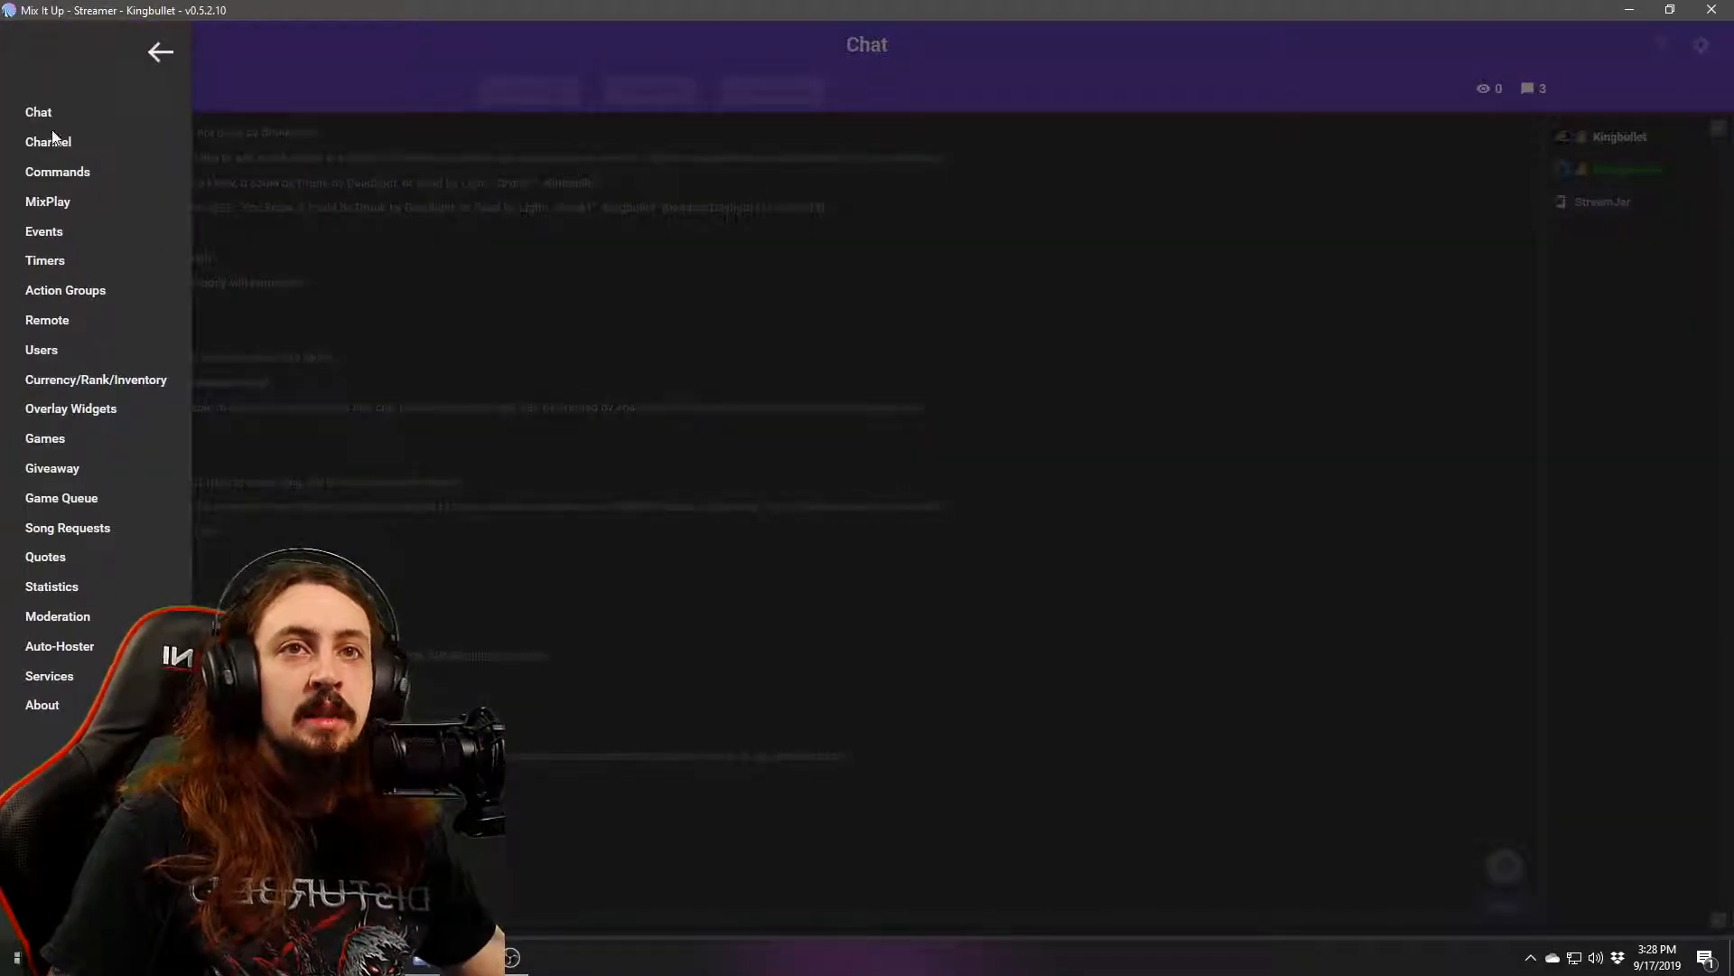
{"action": "left_click", "coordinate": [161, 51]}
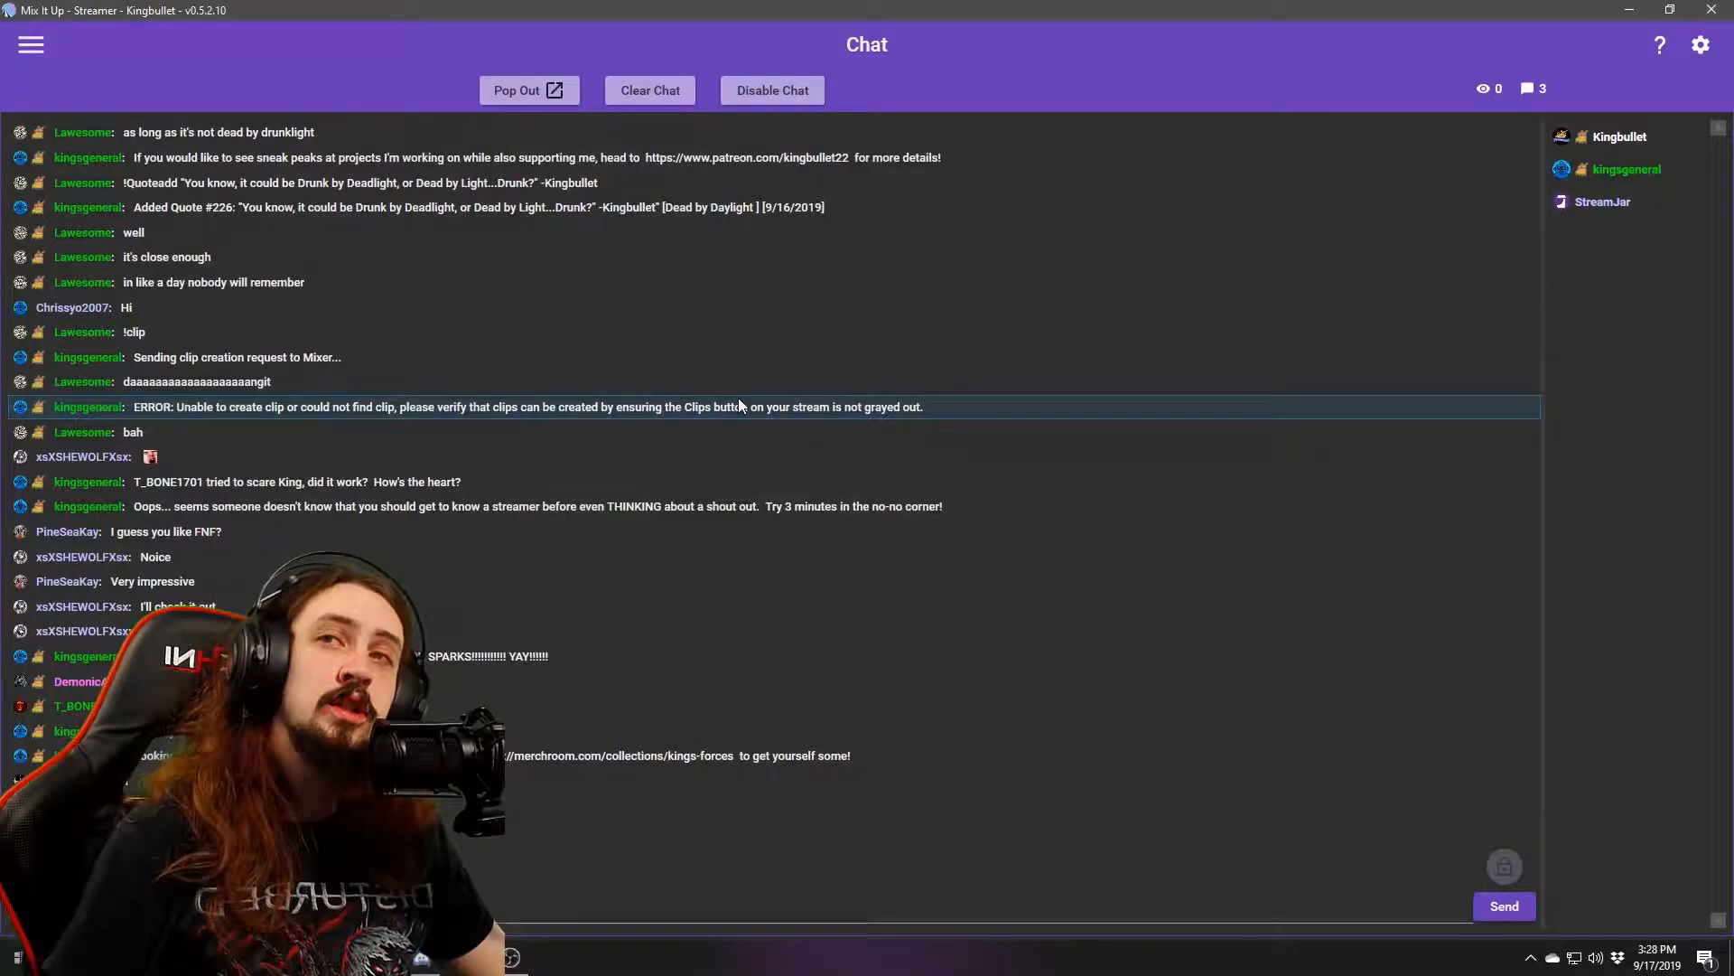
{"action": "left_click", "coordinate": [32, 45]}
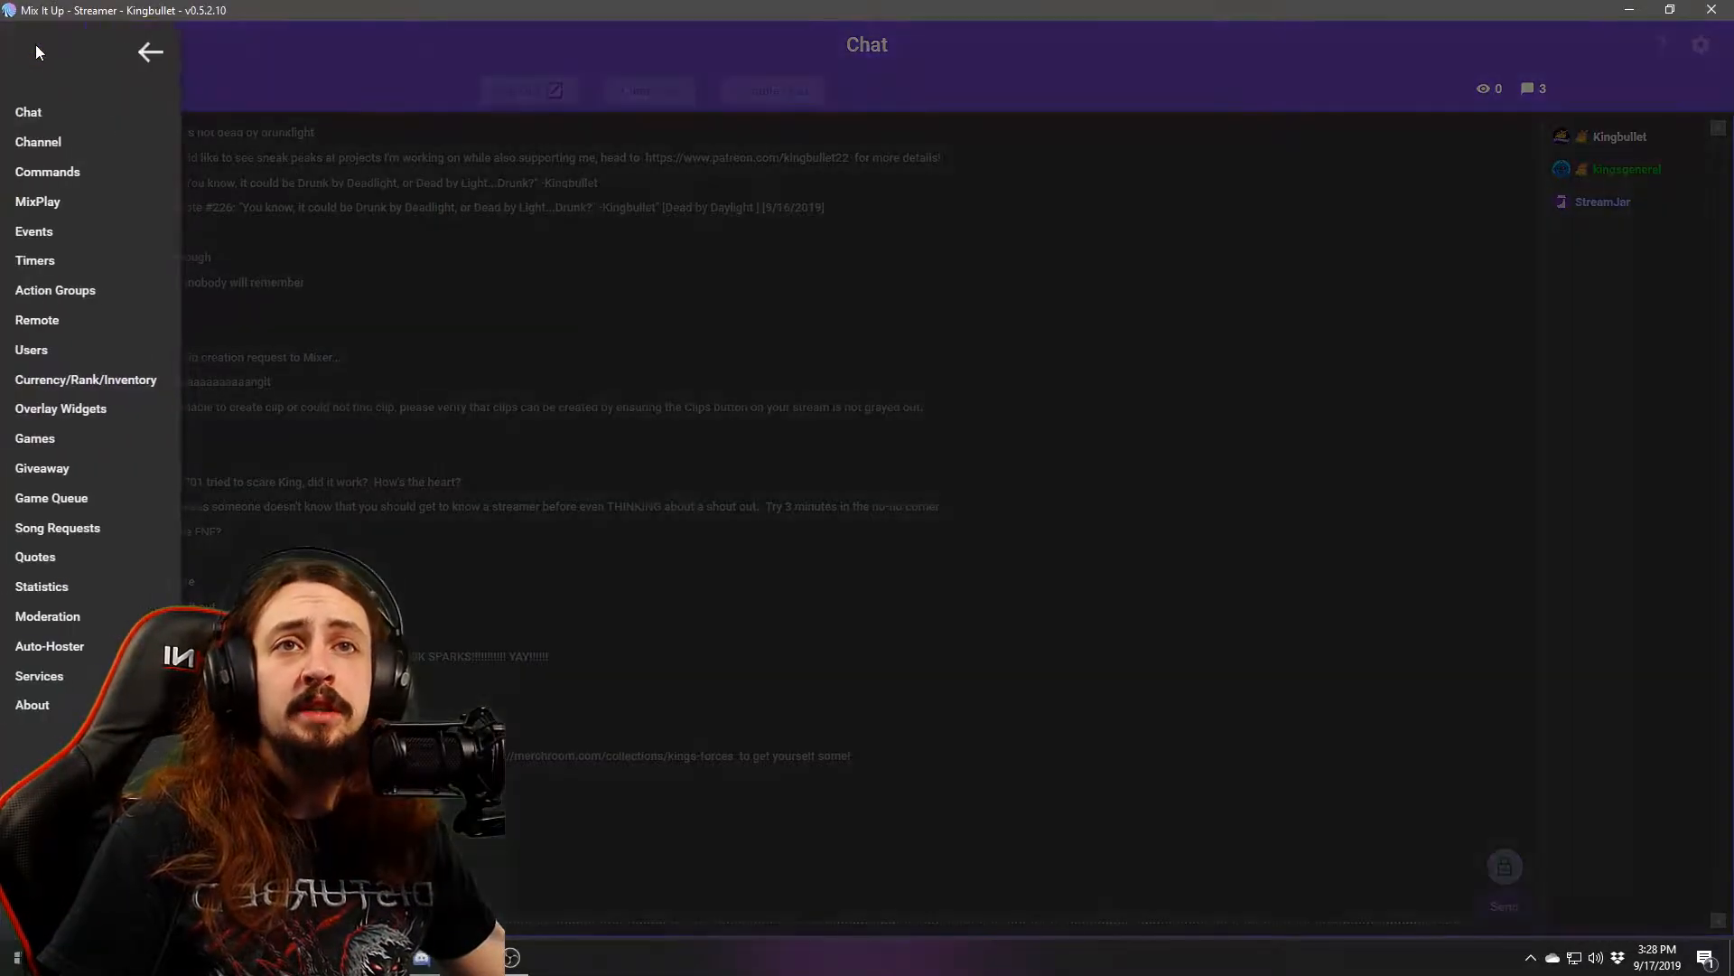
{"action": "left_click", "coordinate": [52, 201]}
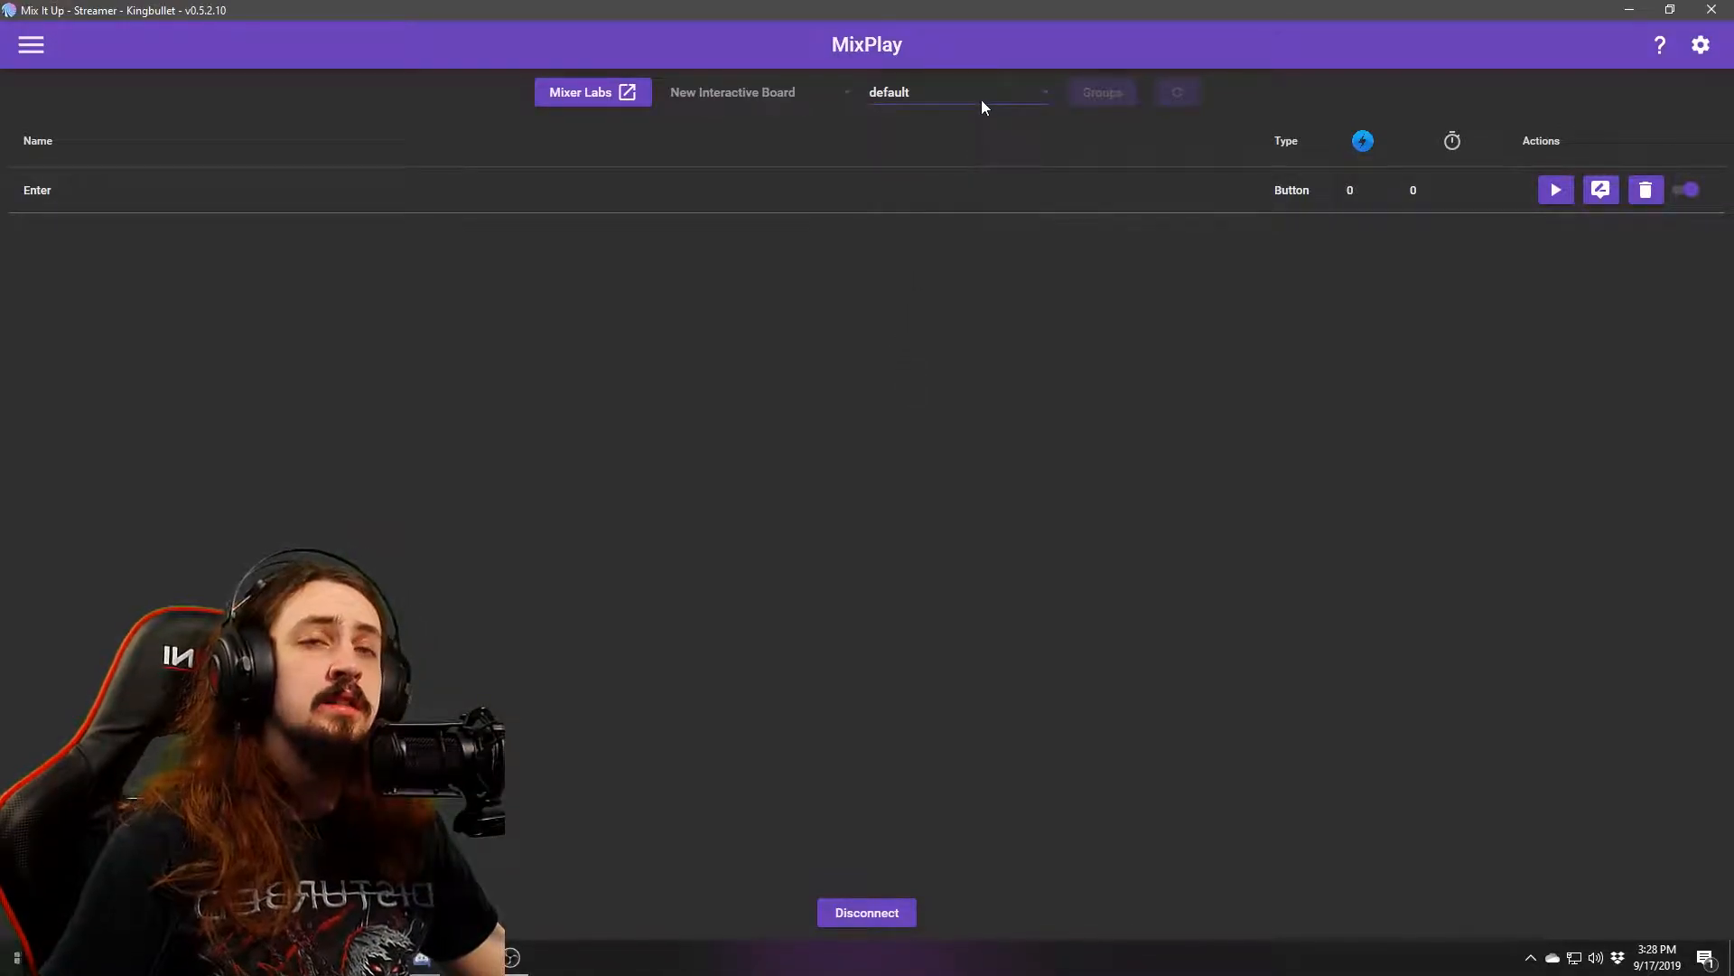
{"action": "key", "text": "alt+Tab"}
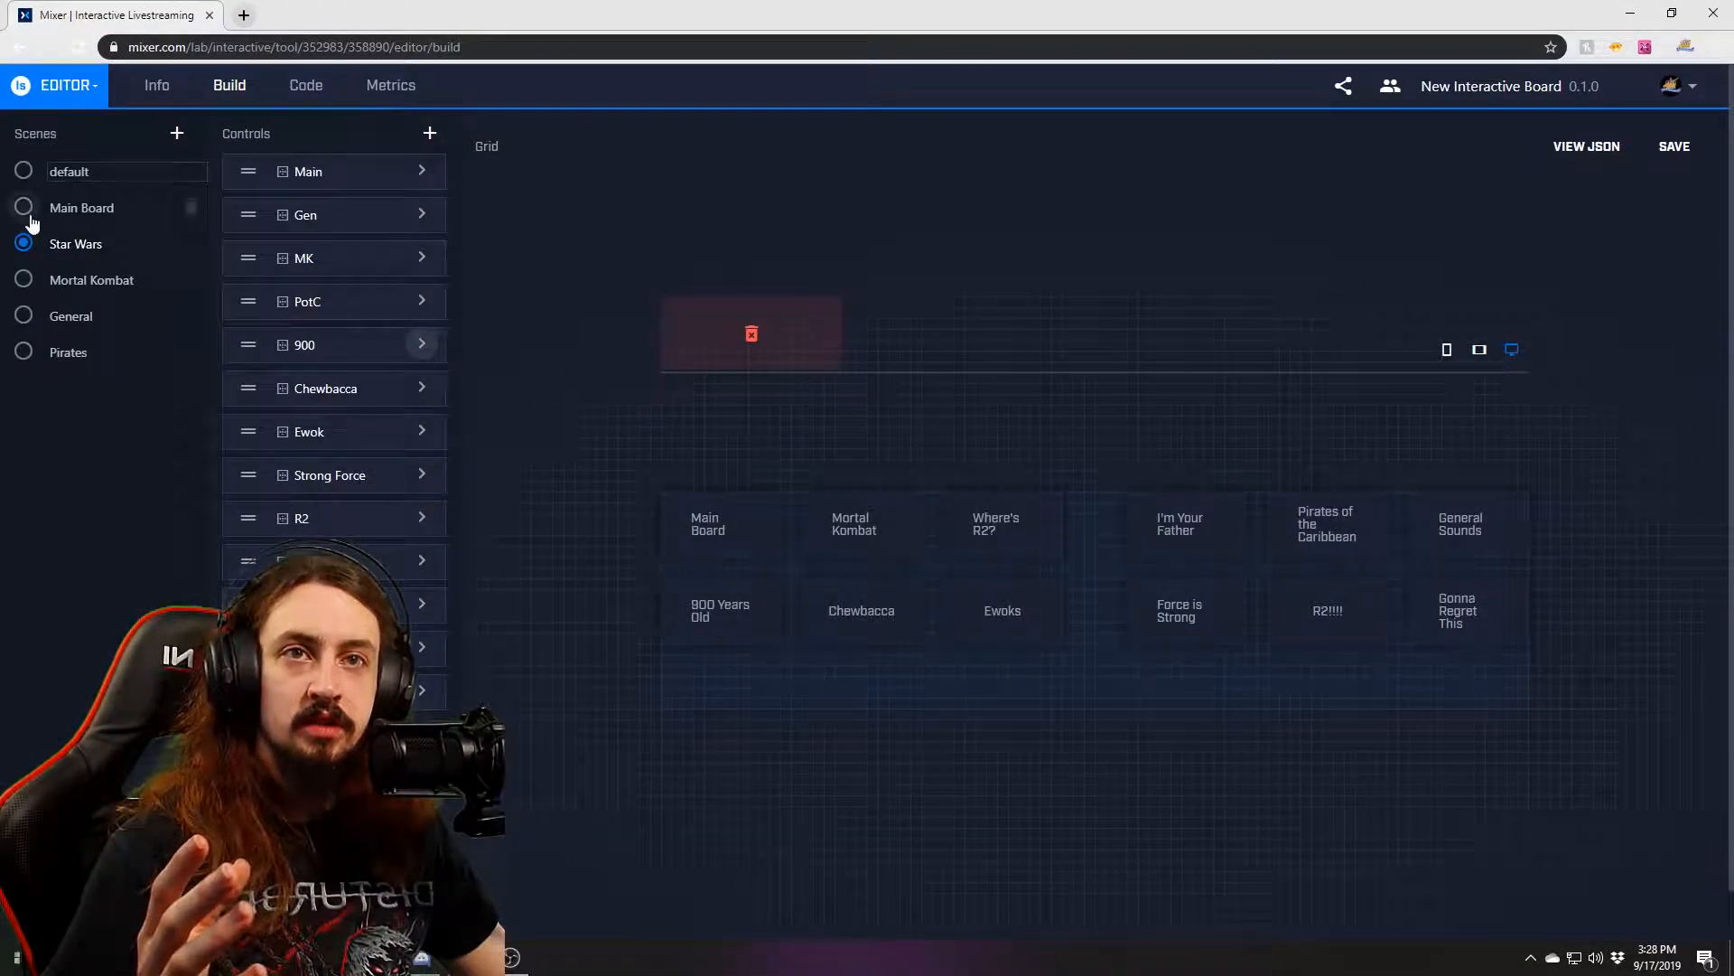
Review the default, Star Wars and Main Board scenes in Mixer Developer Lab, then return to Mix It Up.
{"action": "left_click", "coordinate": [24, 207]}
{"action": "left_click", "coordinate": [24, 171]}
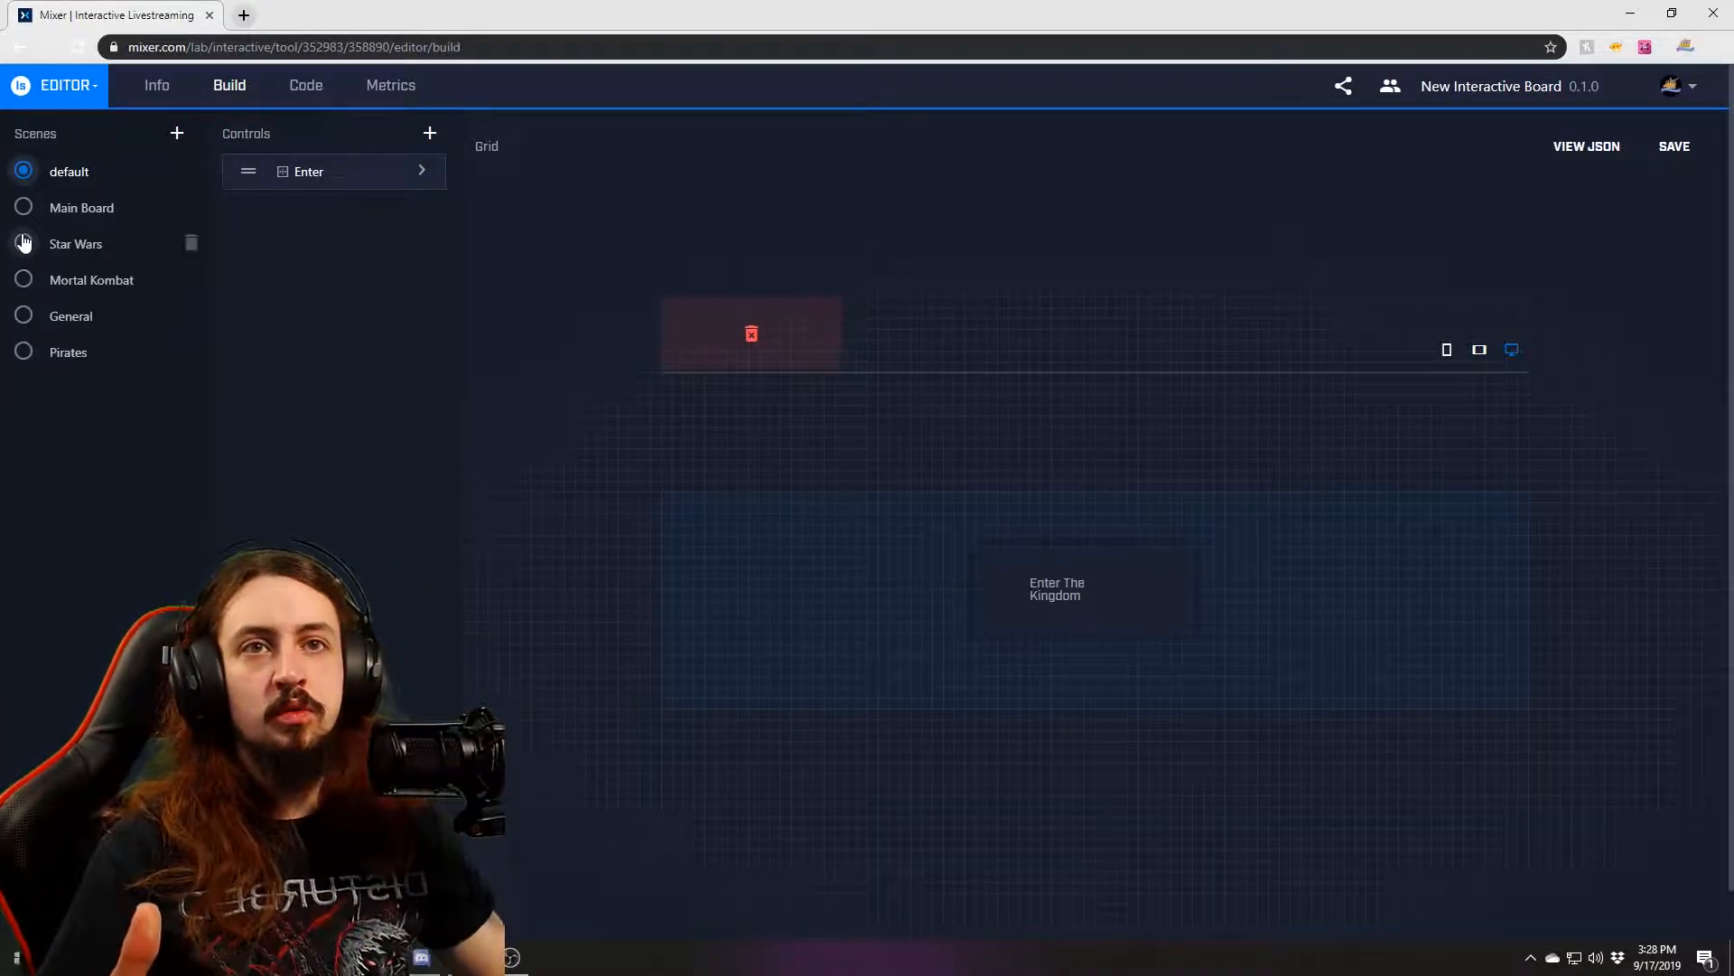
{"action": "left_click", "coordinate": [24, 242]}
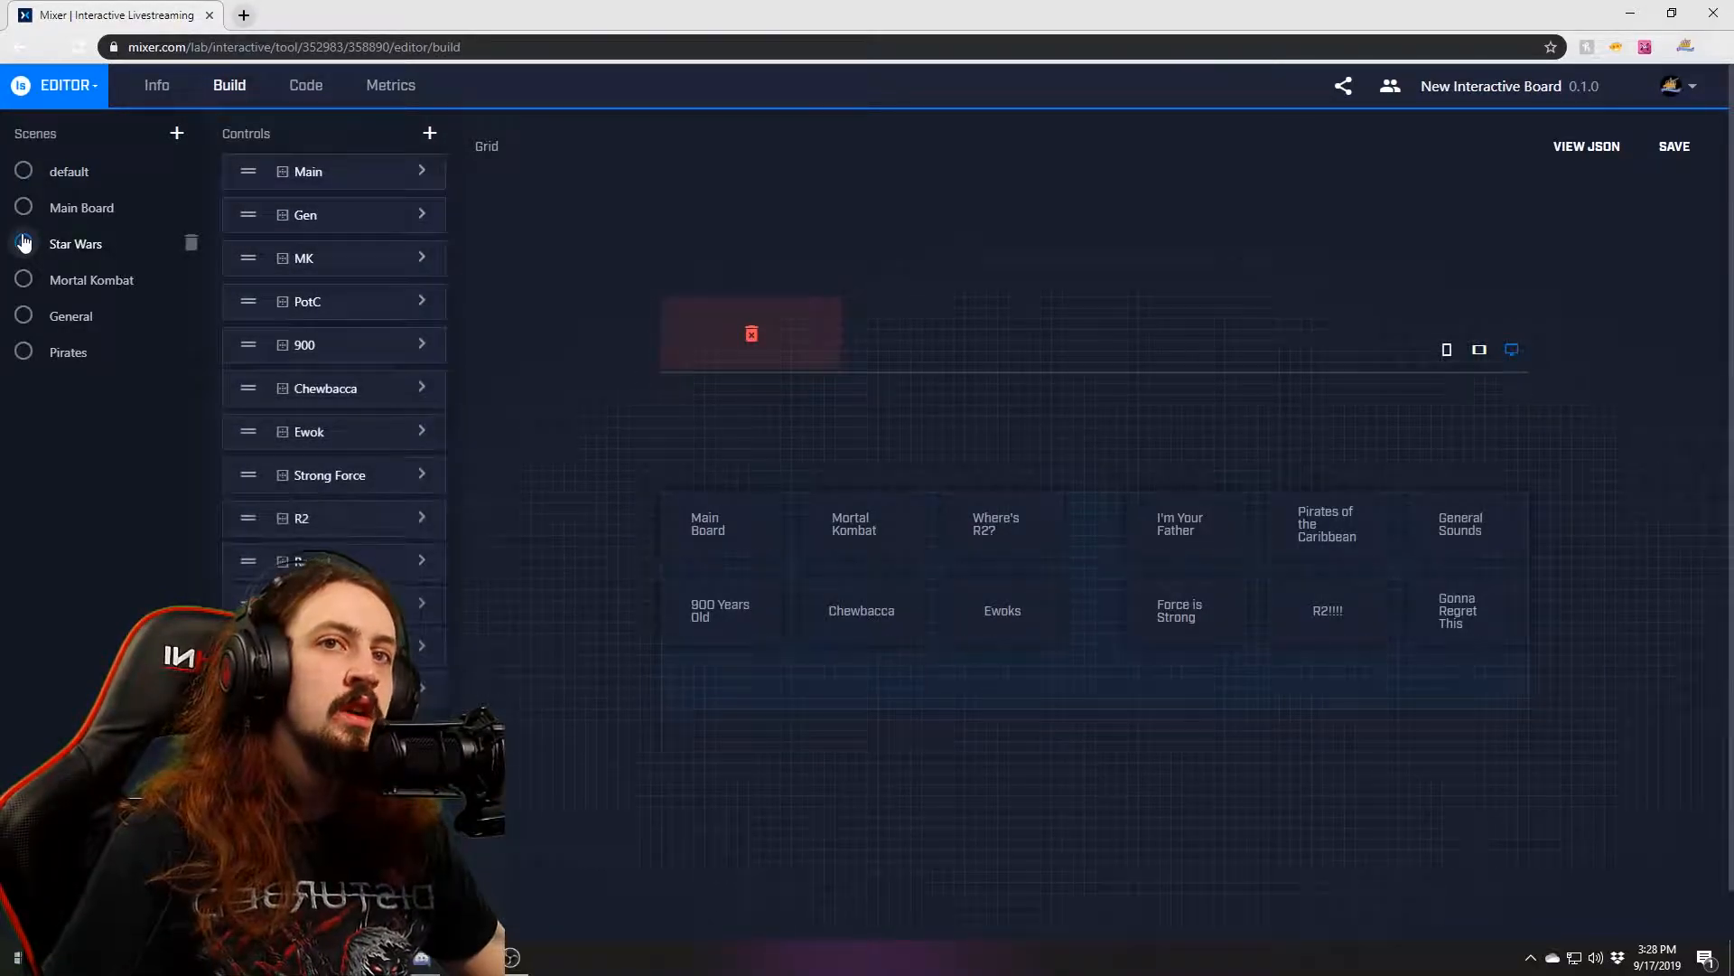
{"action": "left_click", "coordinate": [23, 207]}
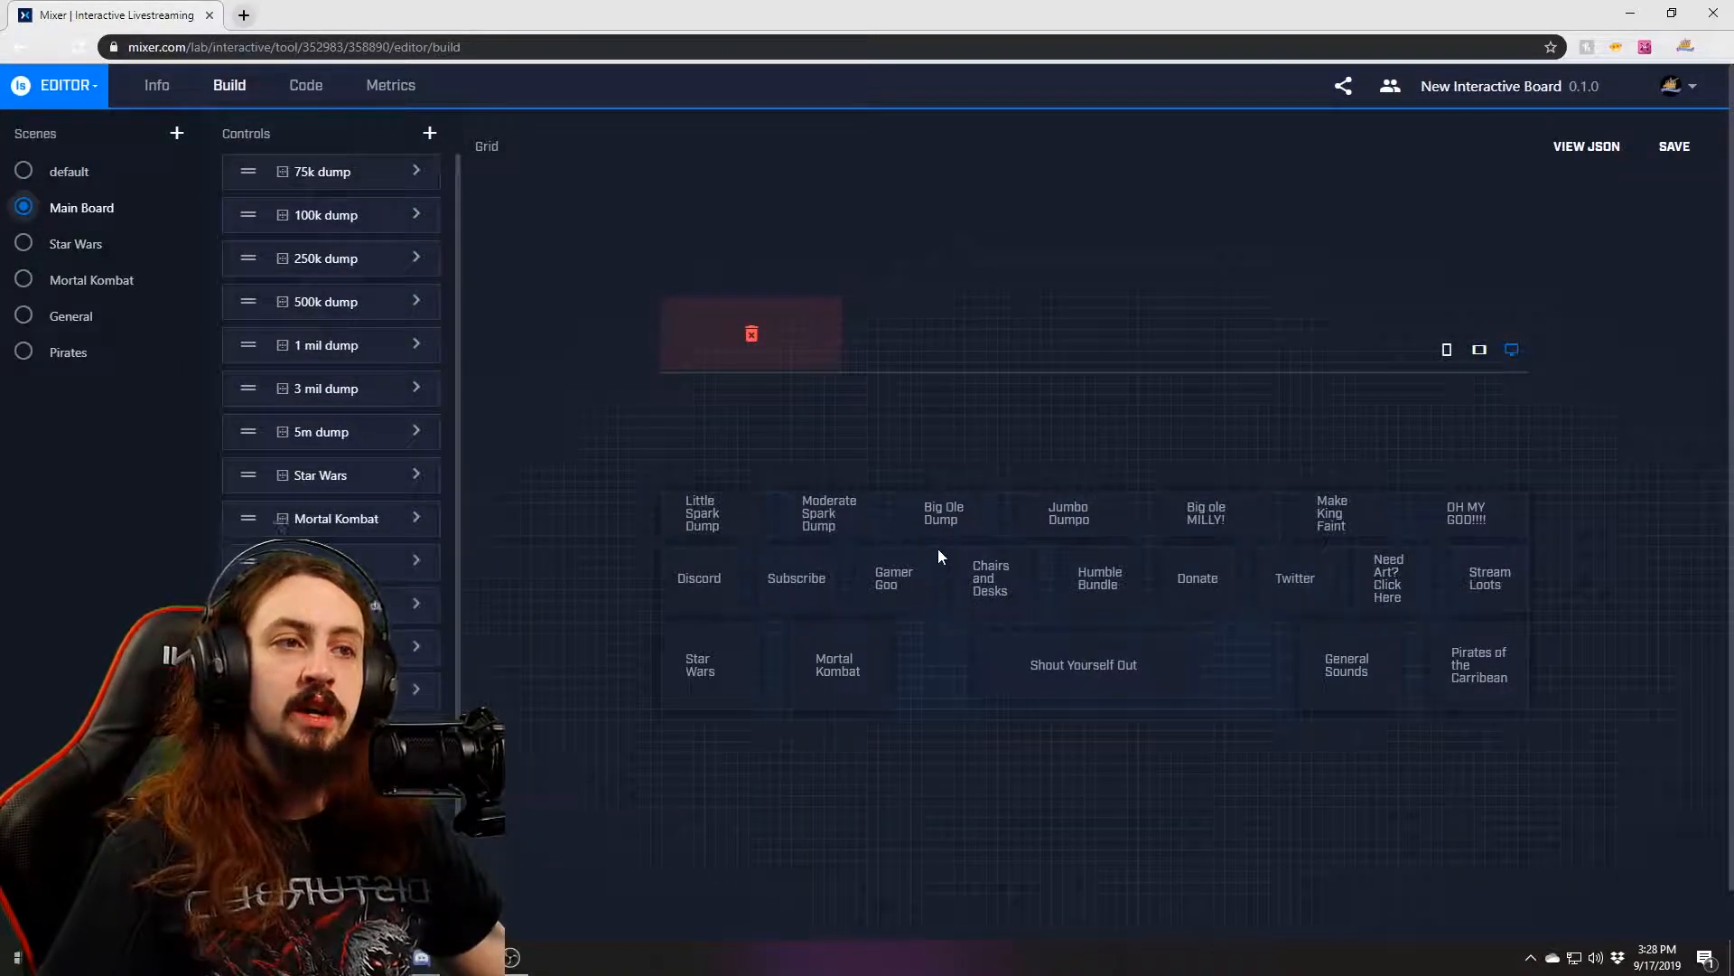
{"action": "left_click", "coordinate": [960, 518]}
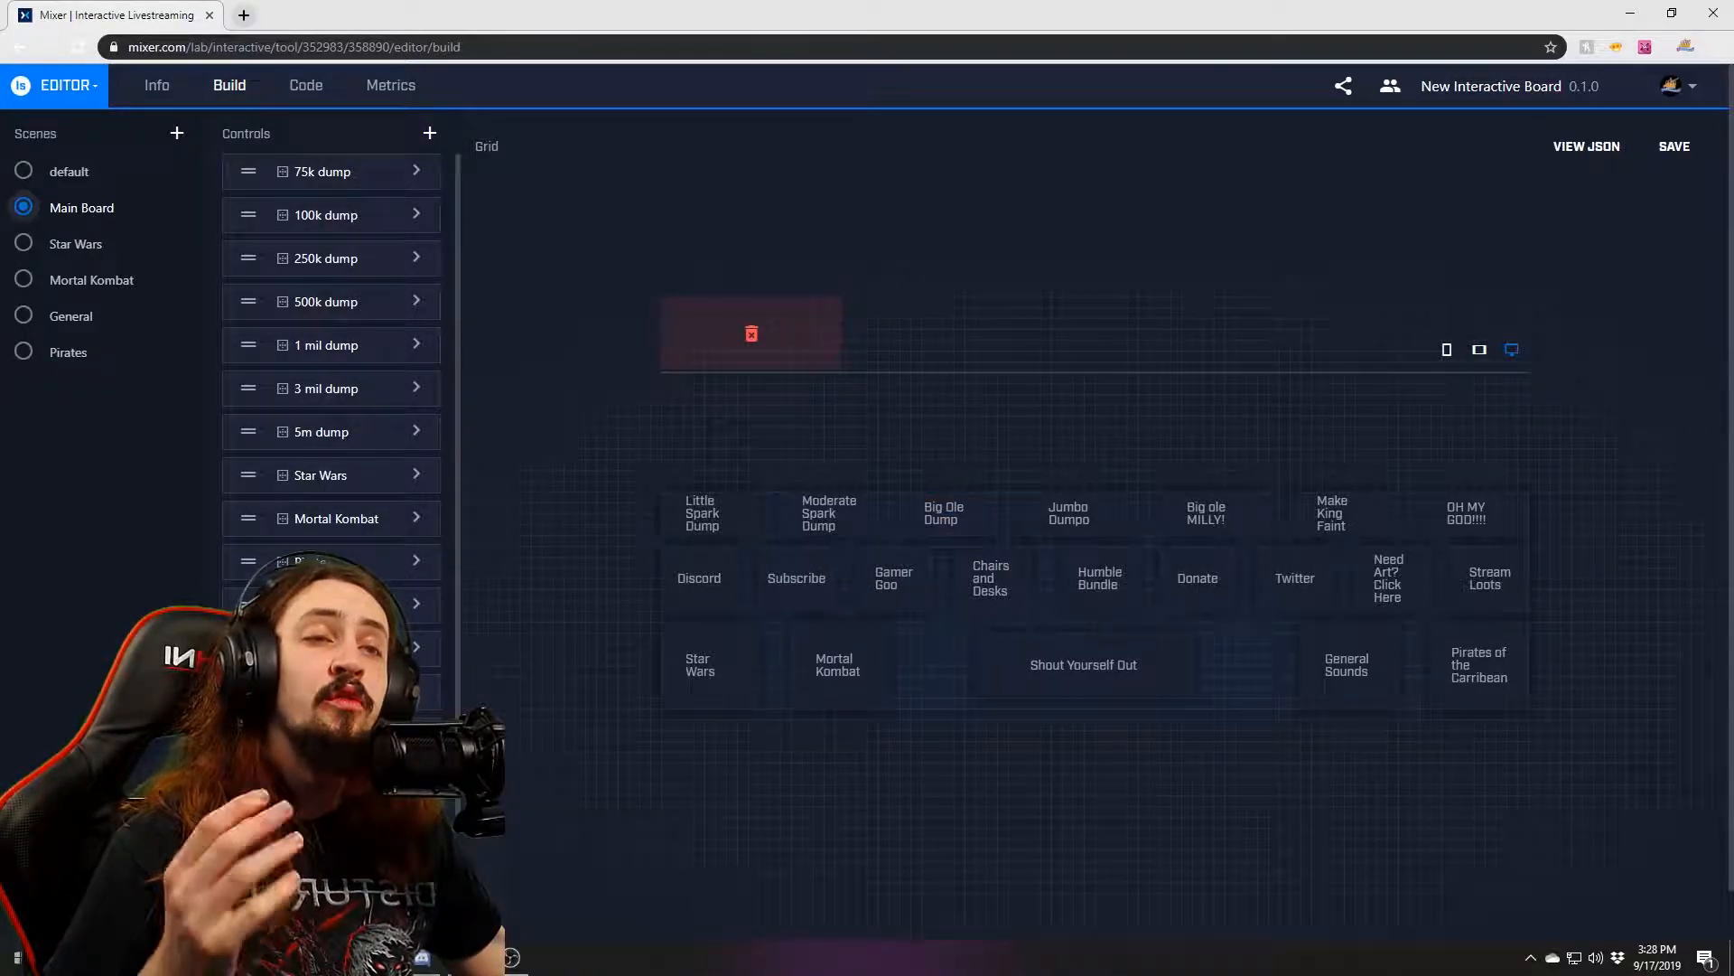
{"action": "key", "text": "alt+Tab"}
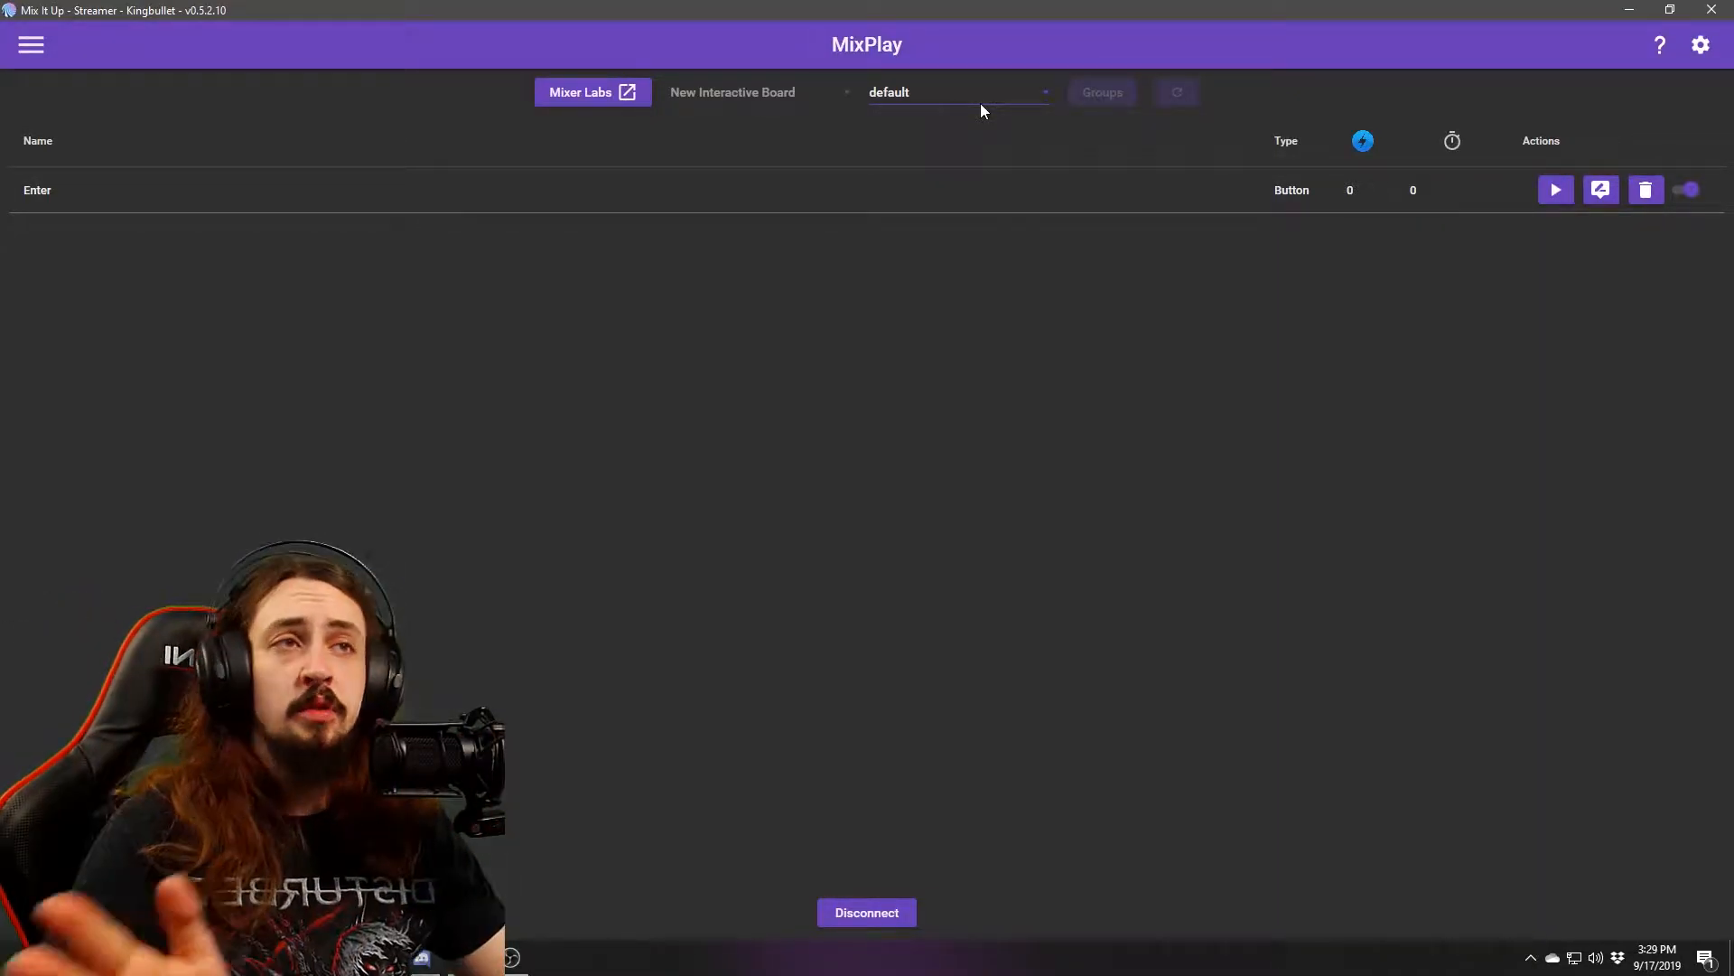
Disconnect MixPlay, switch to the default scene, and look through its groups list.
{"action": "left_click", "coordinate": [1035, 101]}
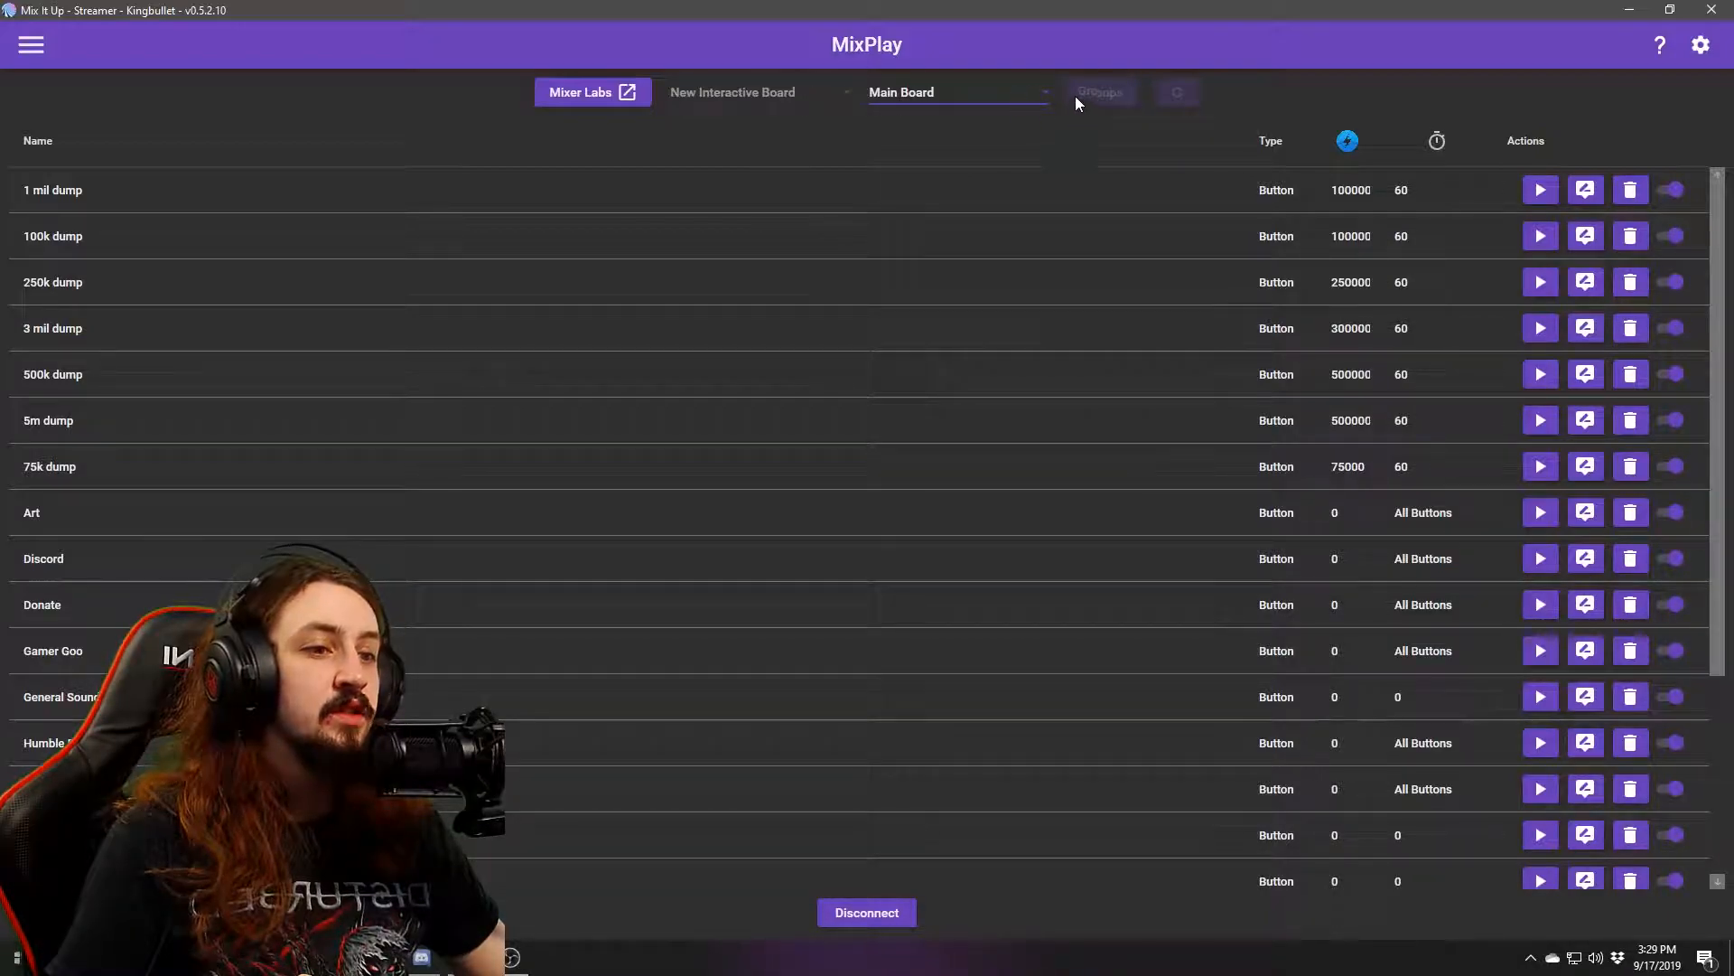
{"action": "left_click", "coordinate": [879, 914]}
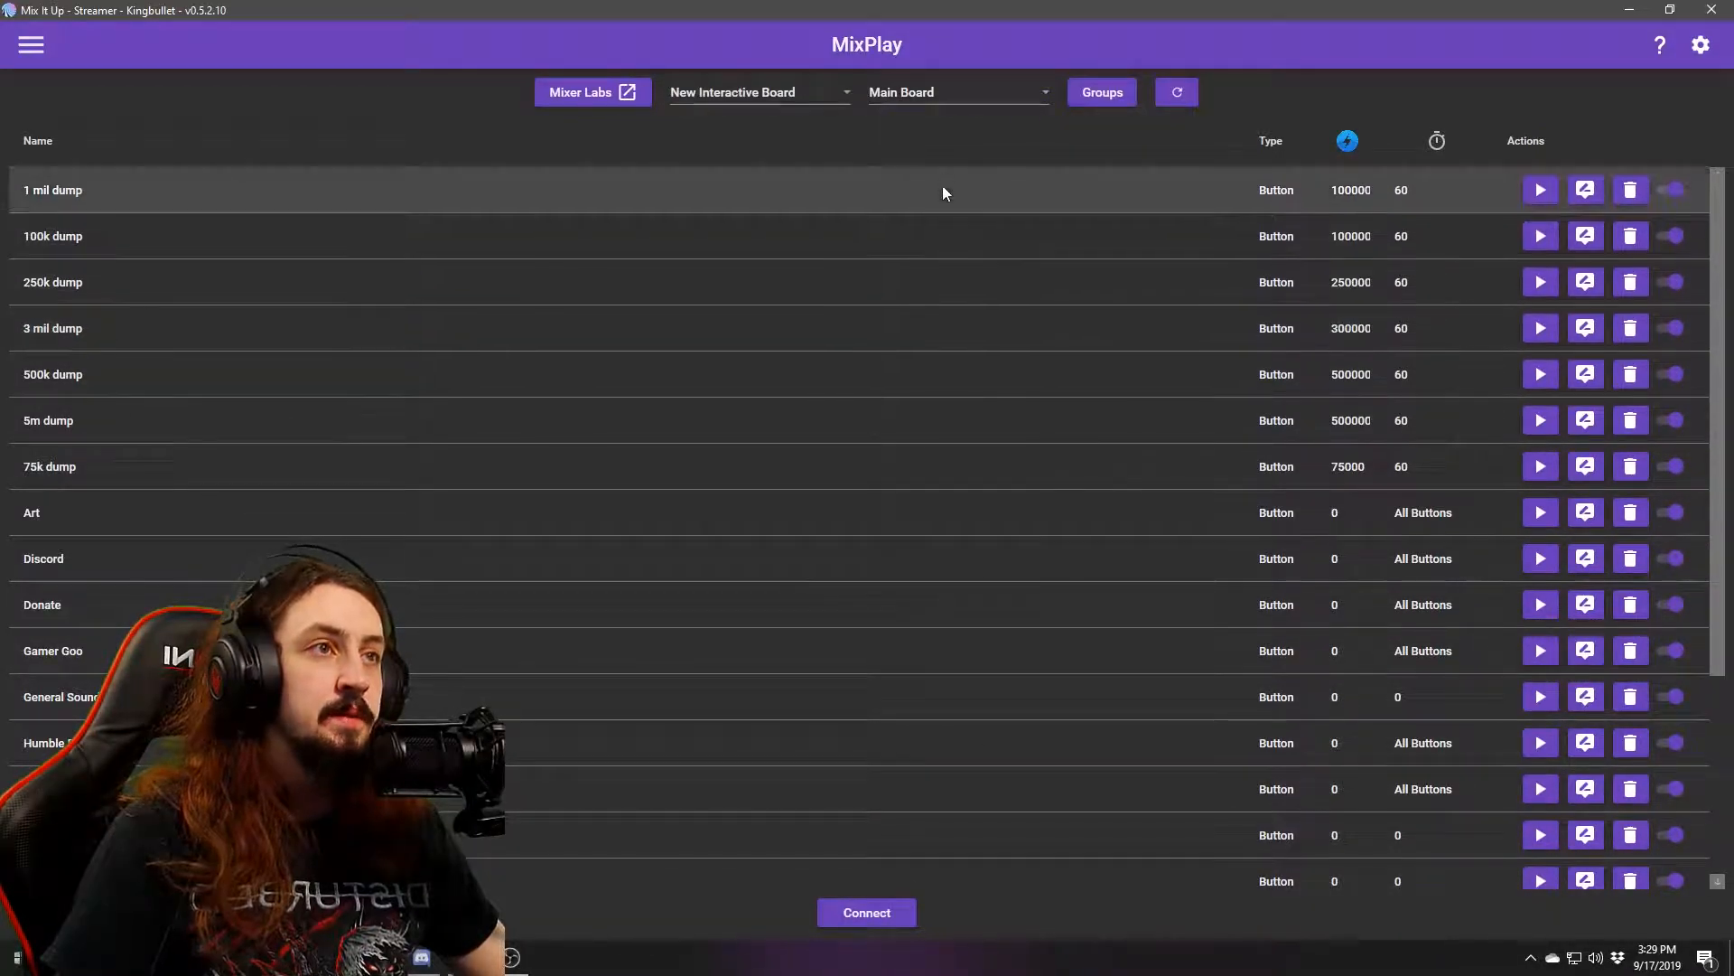
{"action": "left_click", "coordinate": [958, 94]}
{"action": "left_click", "coordinate": [918, 122]}
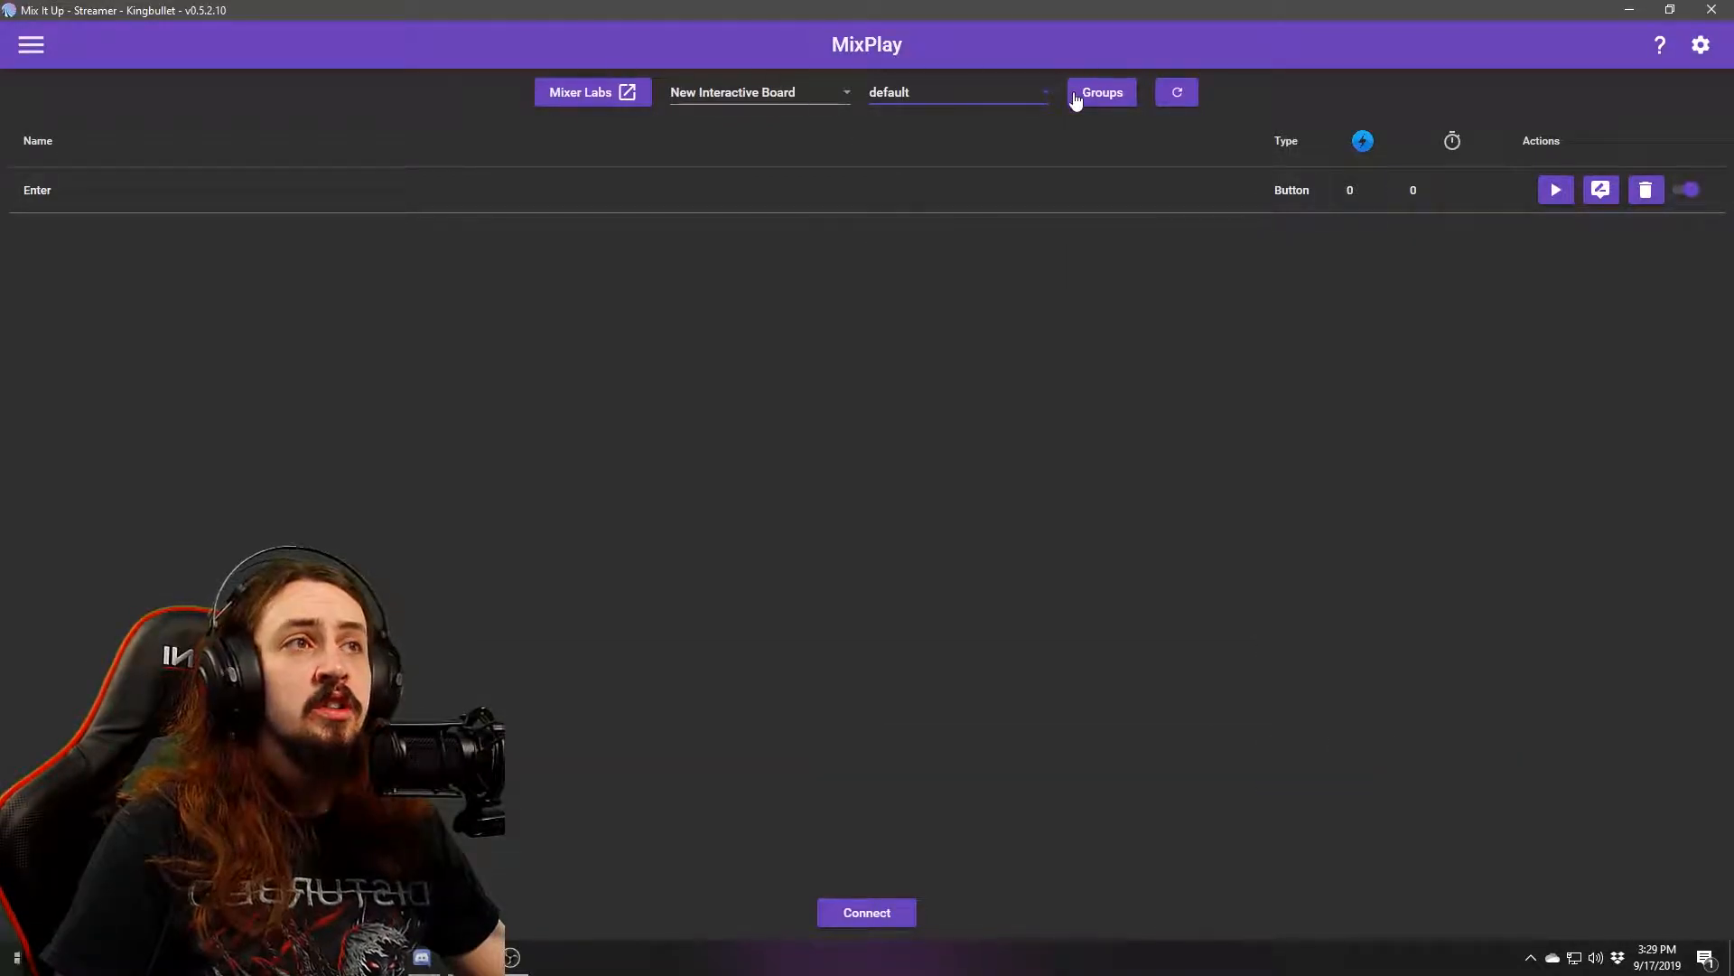
{"action": "left_click", "coordinate": [1079, 94]}
{"action": "left_click_drag", "start_coordinate": [979, 370], "coordinate": [989, 312]}
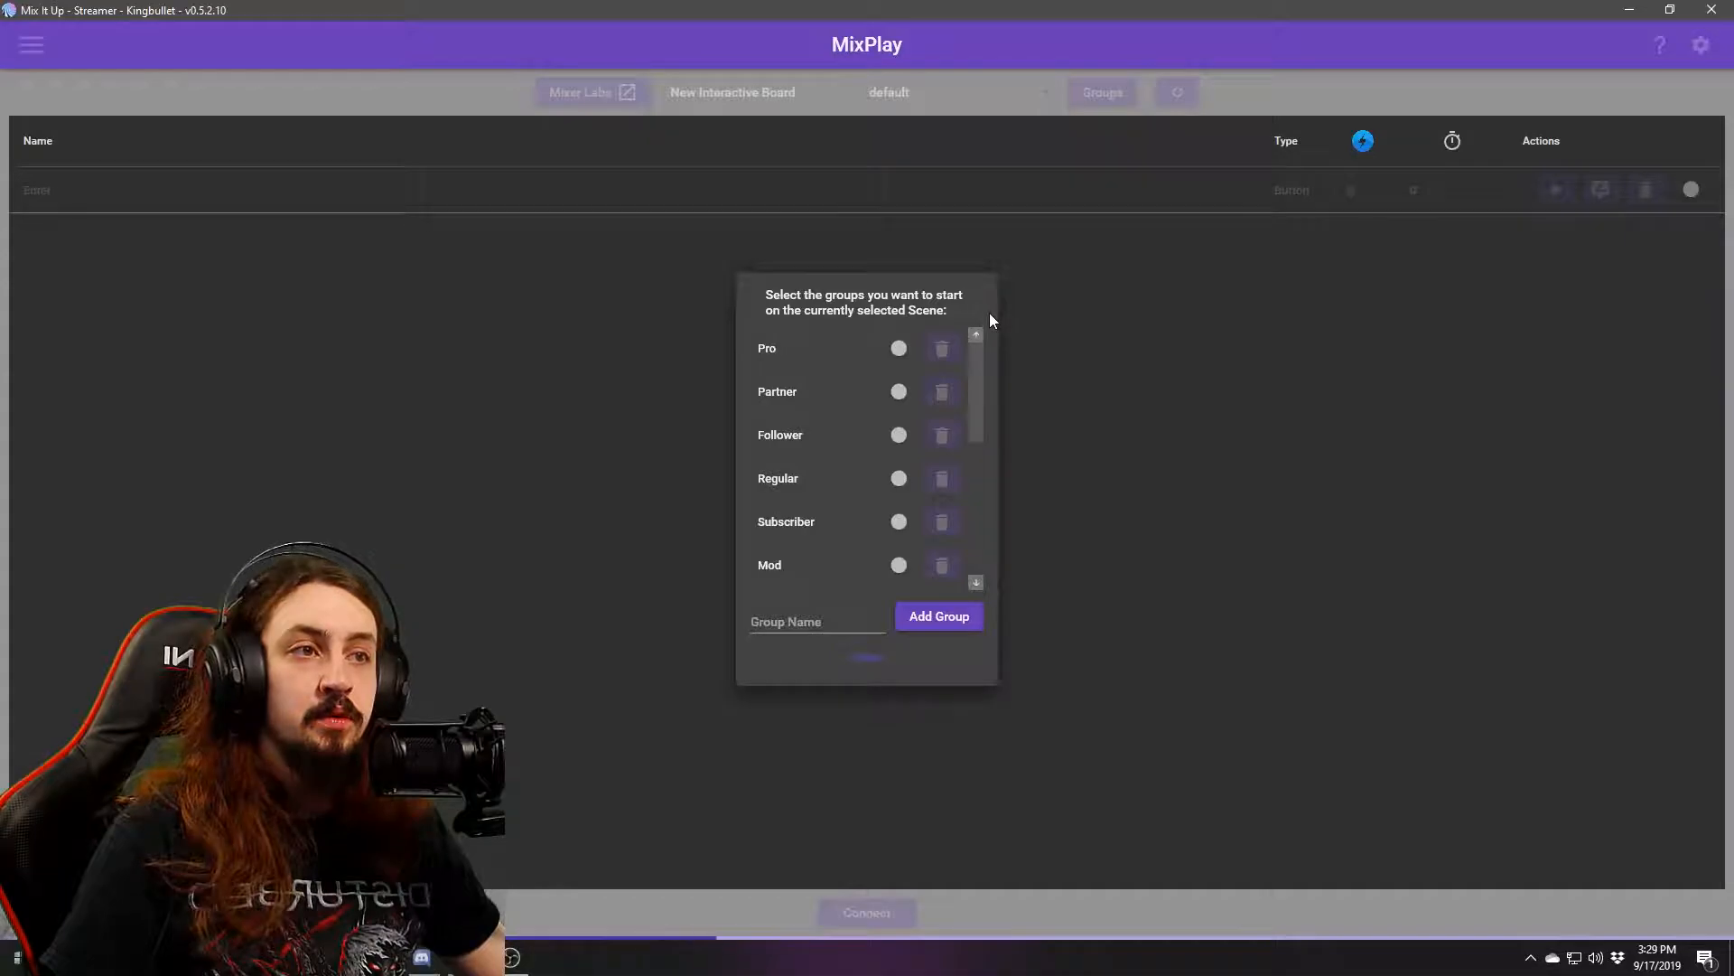
{"action": "left_click_drag", "start_coordinate": [976, 380], "coordinate": [989, 549]}
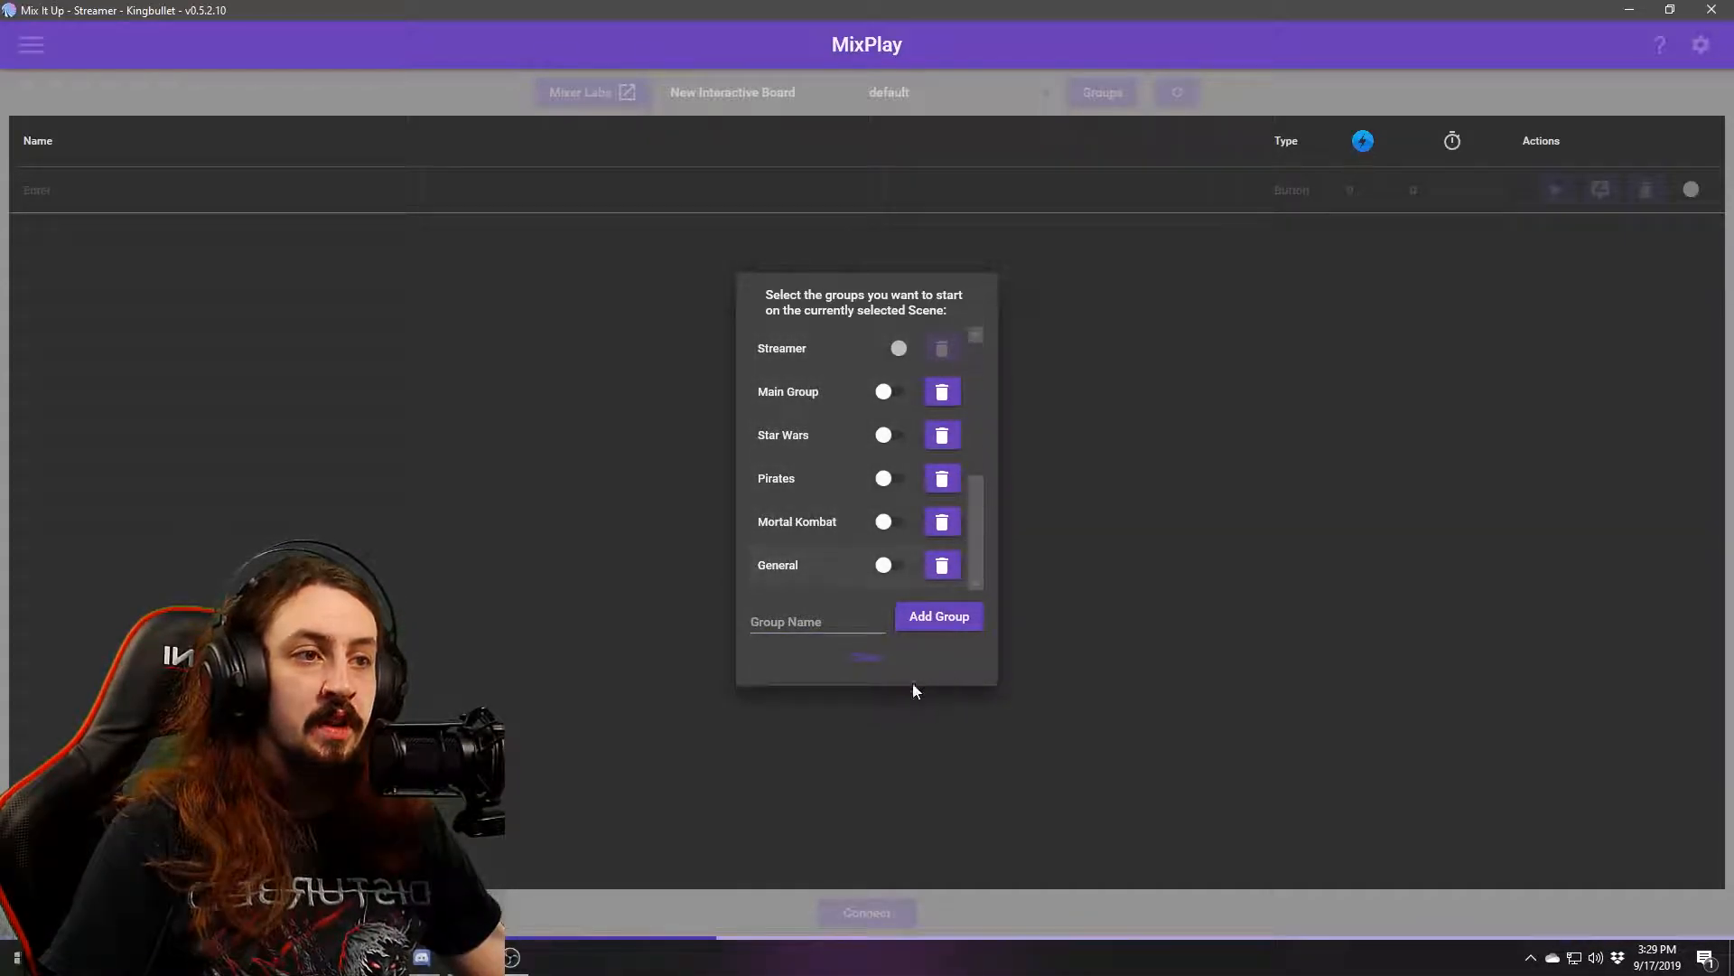
{"action": "left_click", "coordinate": [862, 661]}
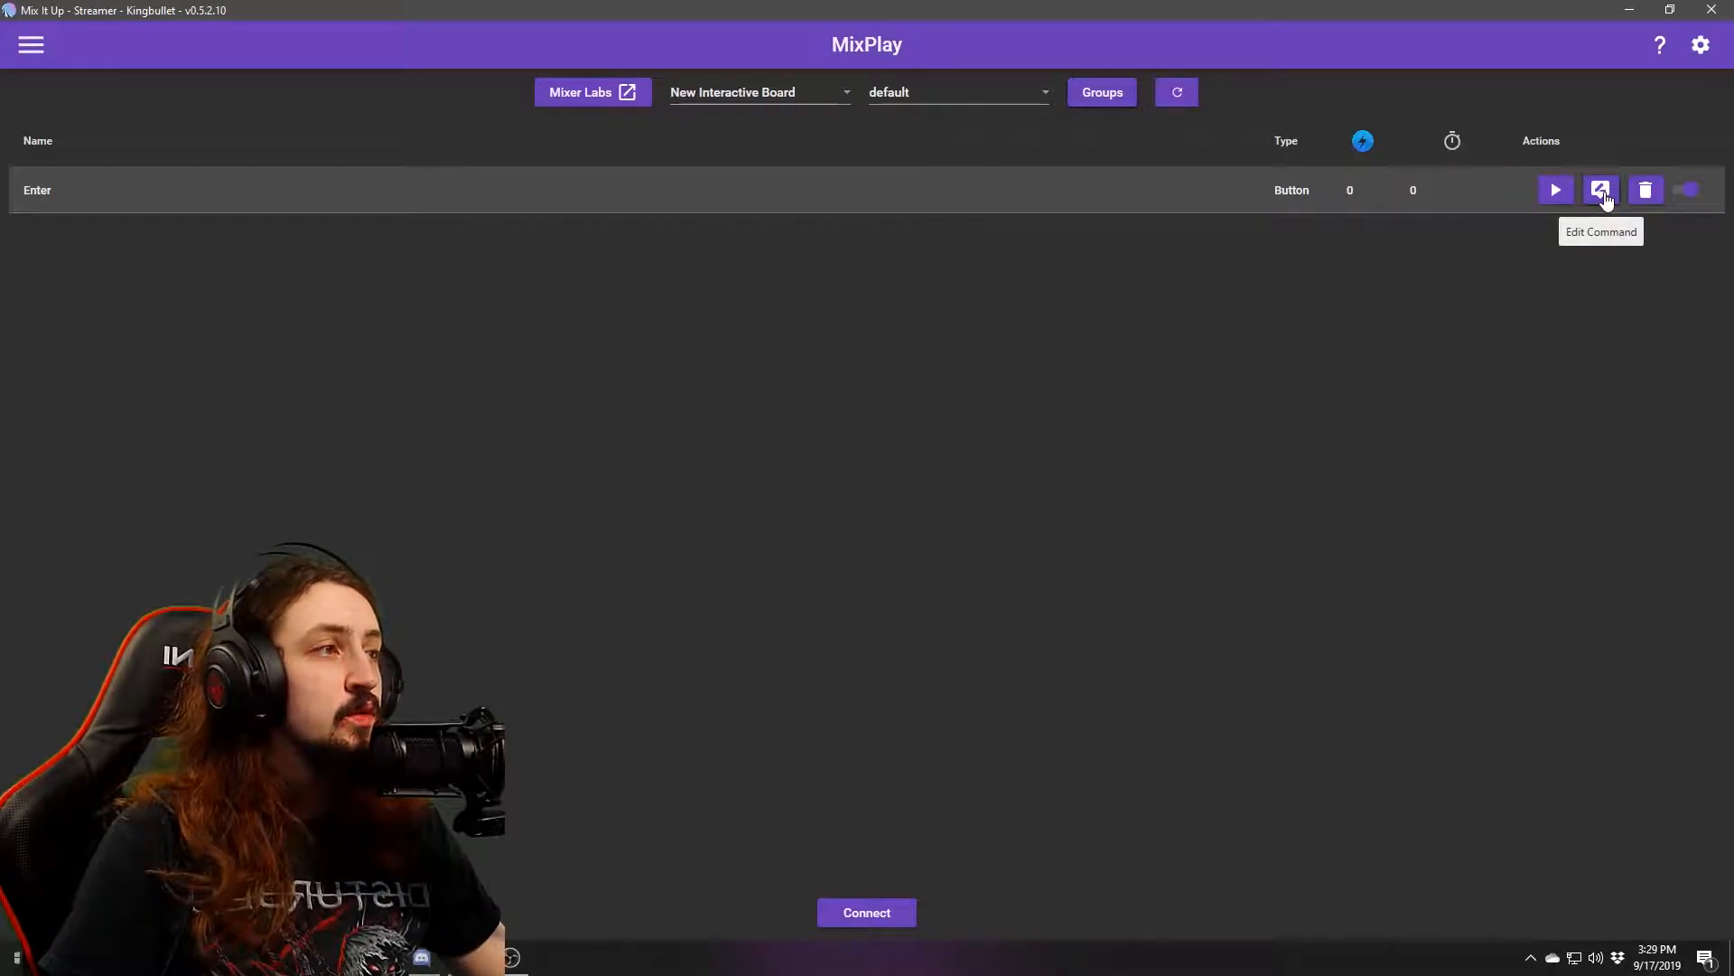
{"action": "left_click", "coordinate": [1602, 193]}
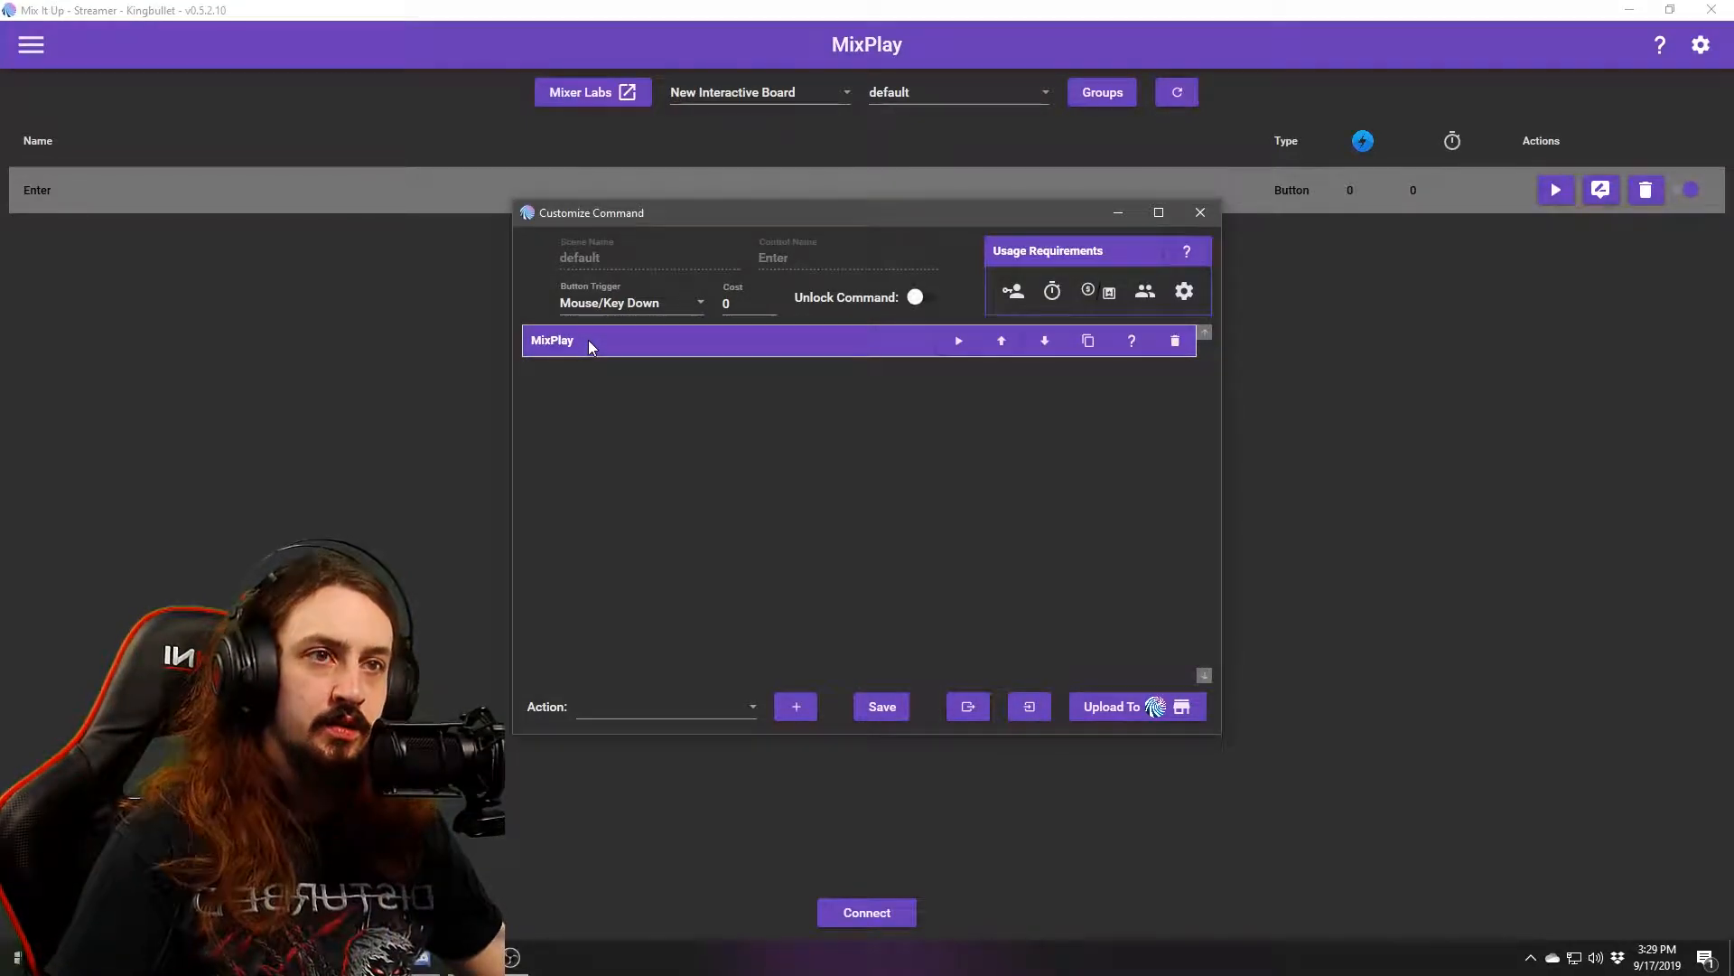
{"action": "left_click", "coordinate": [661, 713]}
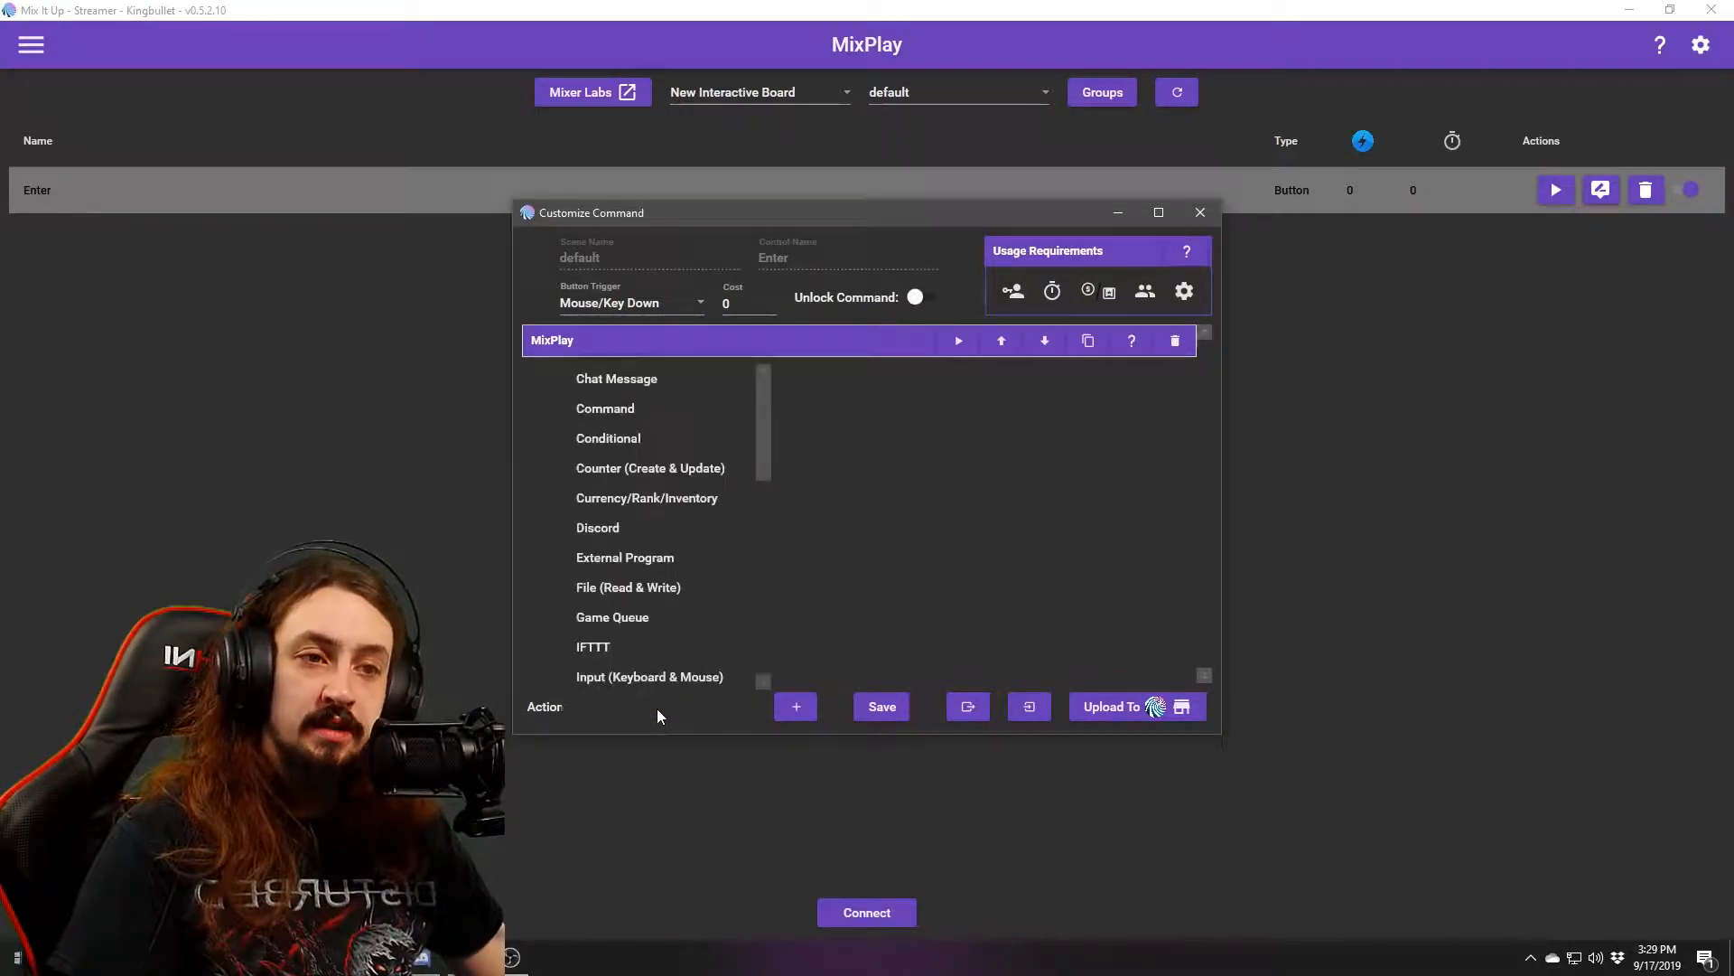
{"action": "scroll", "coordinate": [650, 511], "scroll_direction": "down", "scroll_amount": 4}
{"action": "scroll", "coordinate": [644, 522], "scroll_direction": "up", "scroll_amount": 3}
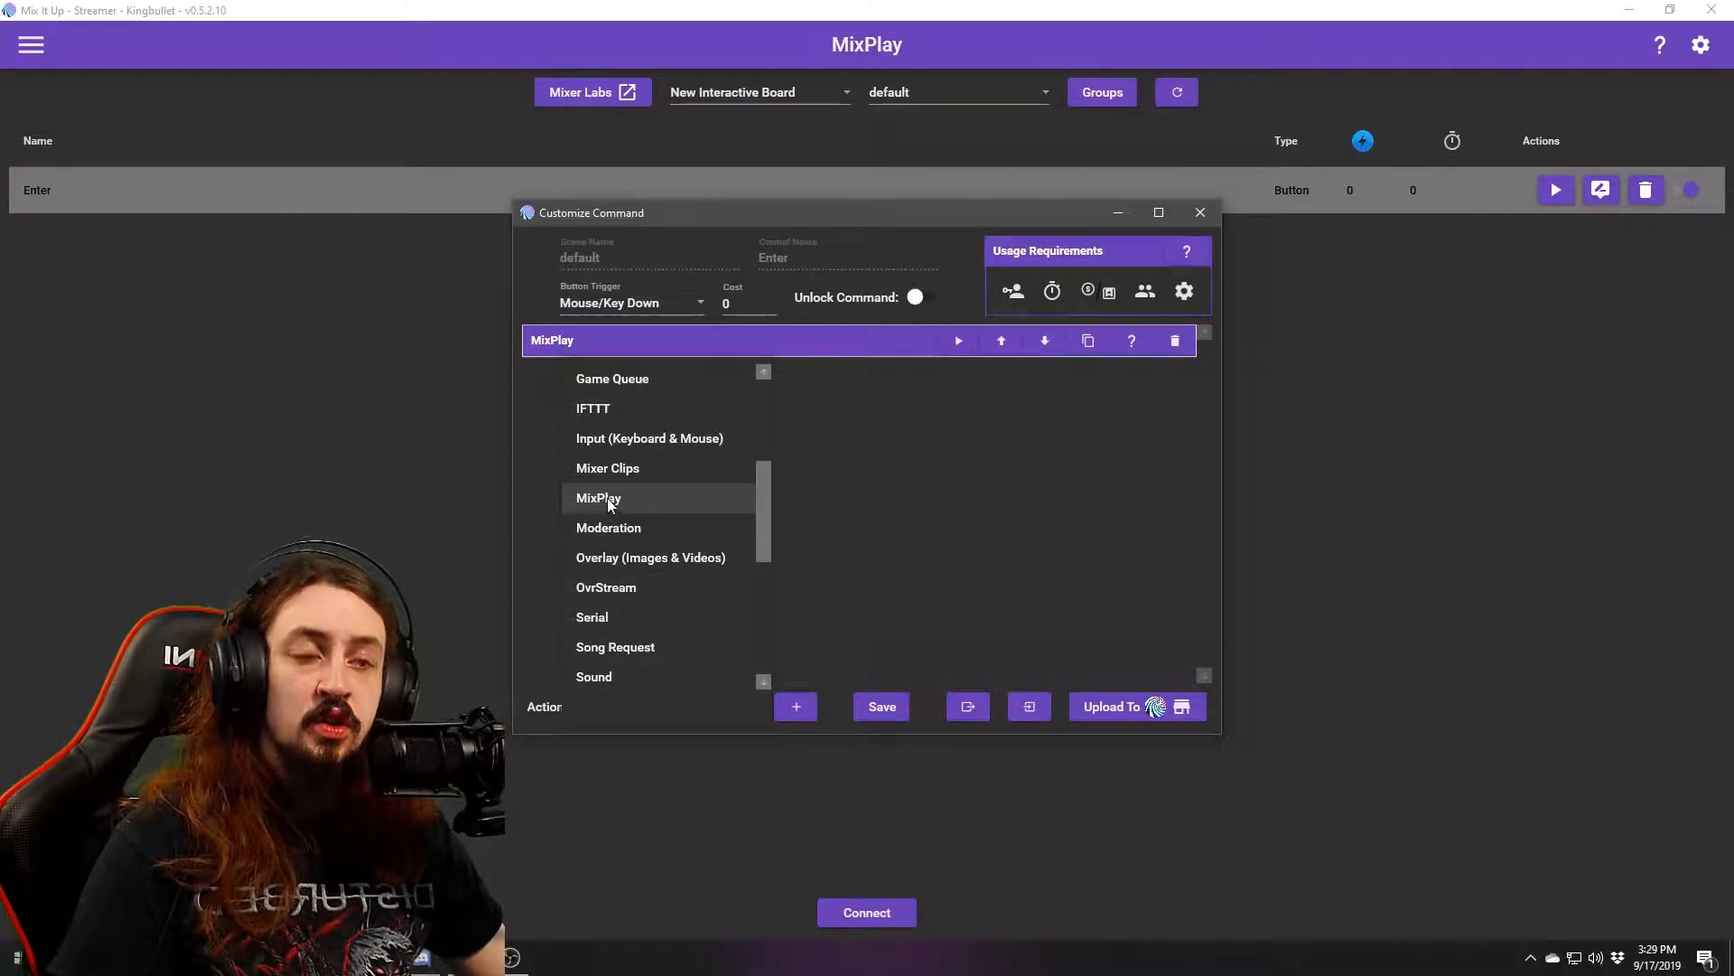
{"action": "left_click", "coordinate": [636, 500]}
{"action": "left_click", "coordinate": [786, 344]}
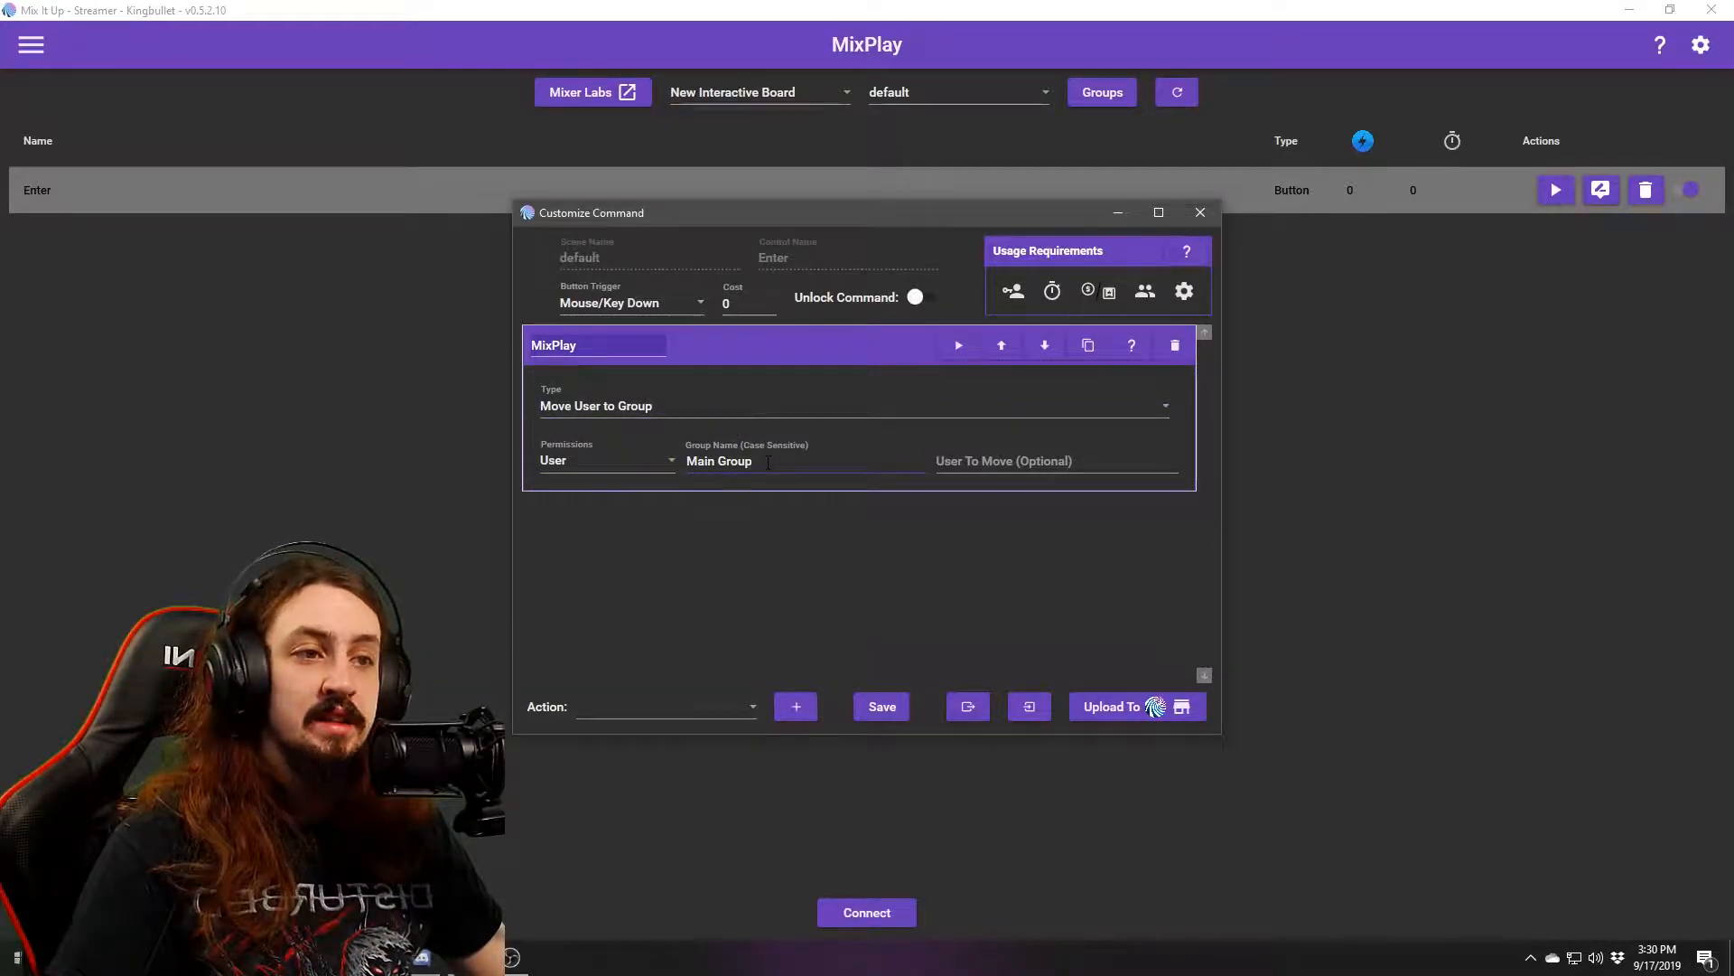
{"action": "left_click", "coordinate": [1200, 212]}
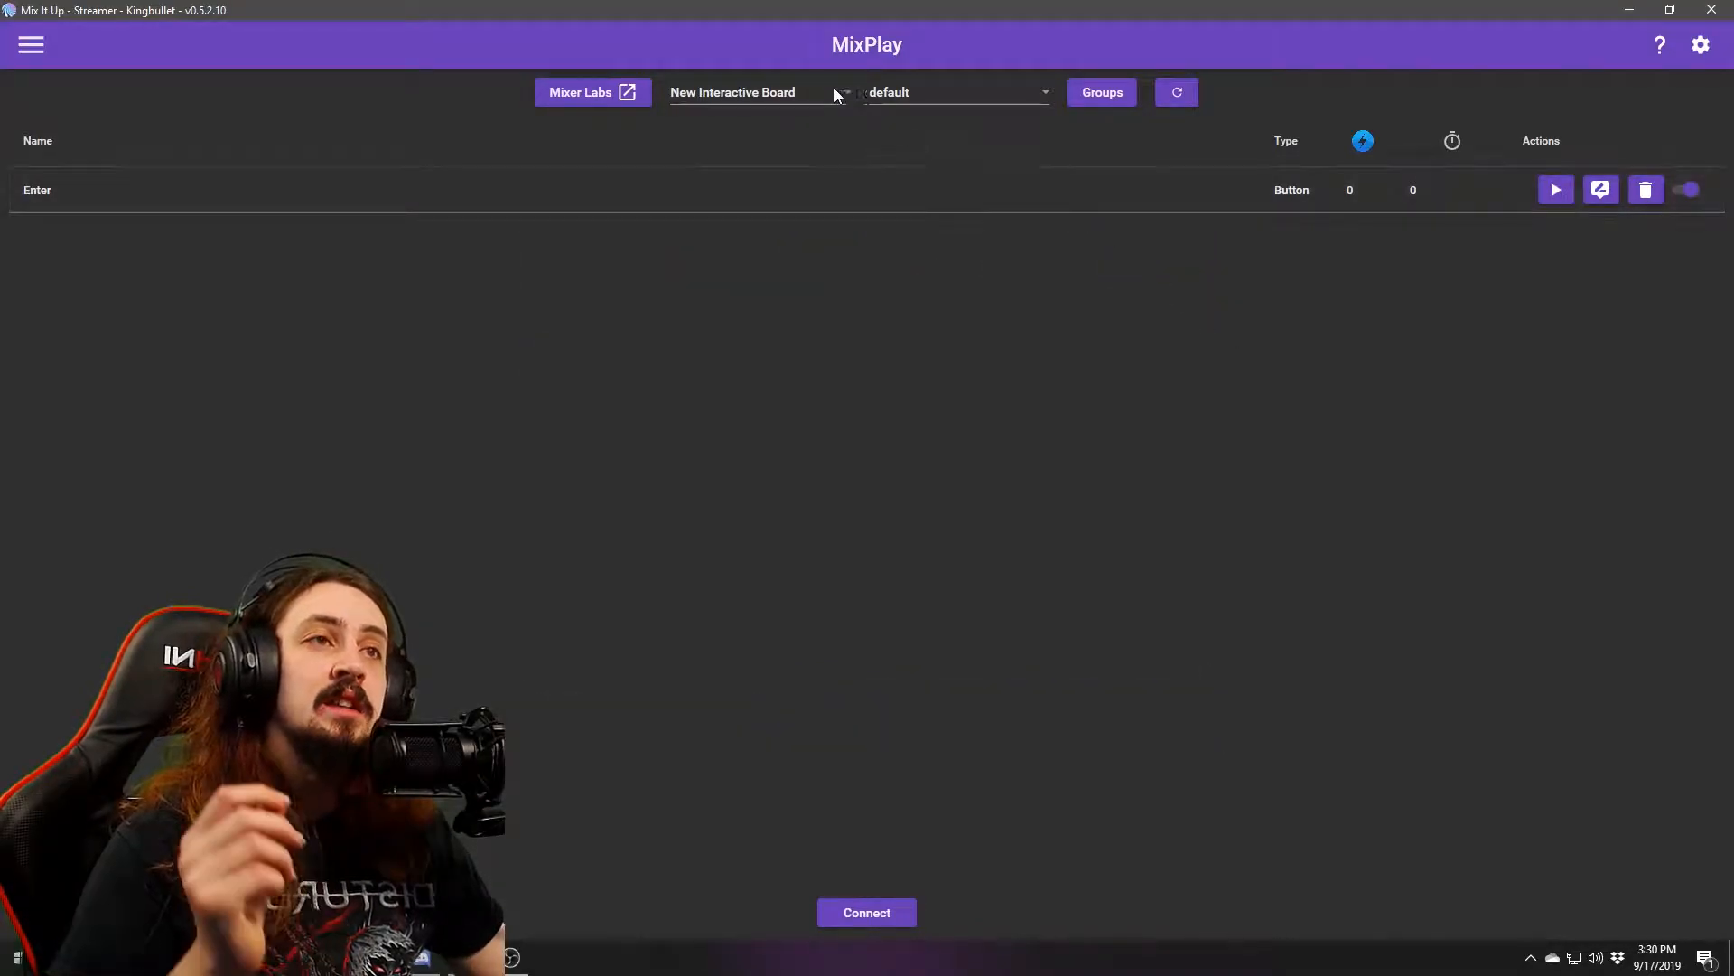
Switch to the Main Board scene and set it to start on Main Group.
{"action": "left_click", "coordinate": [928, 97]}
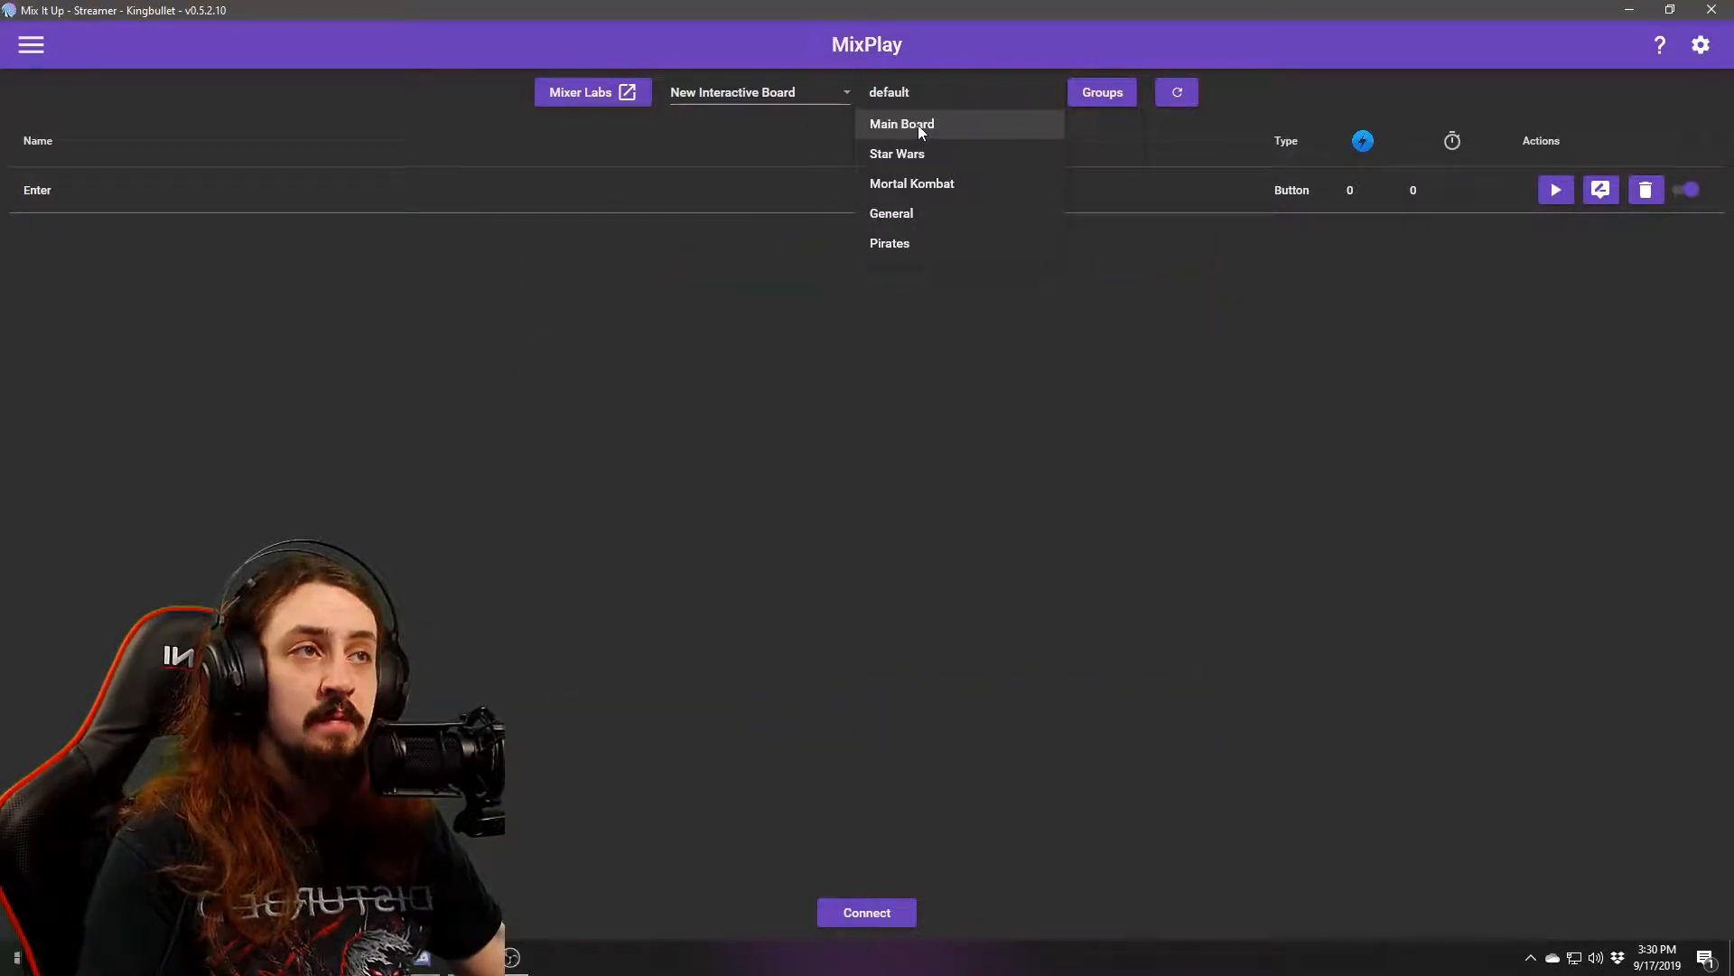
{"action": "left_click", "coordinate": [917, 125]}
{"action": "left_click", "coordinate": [1095, 93]}
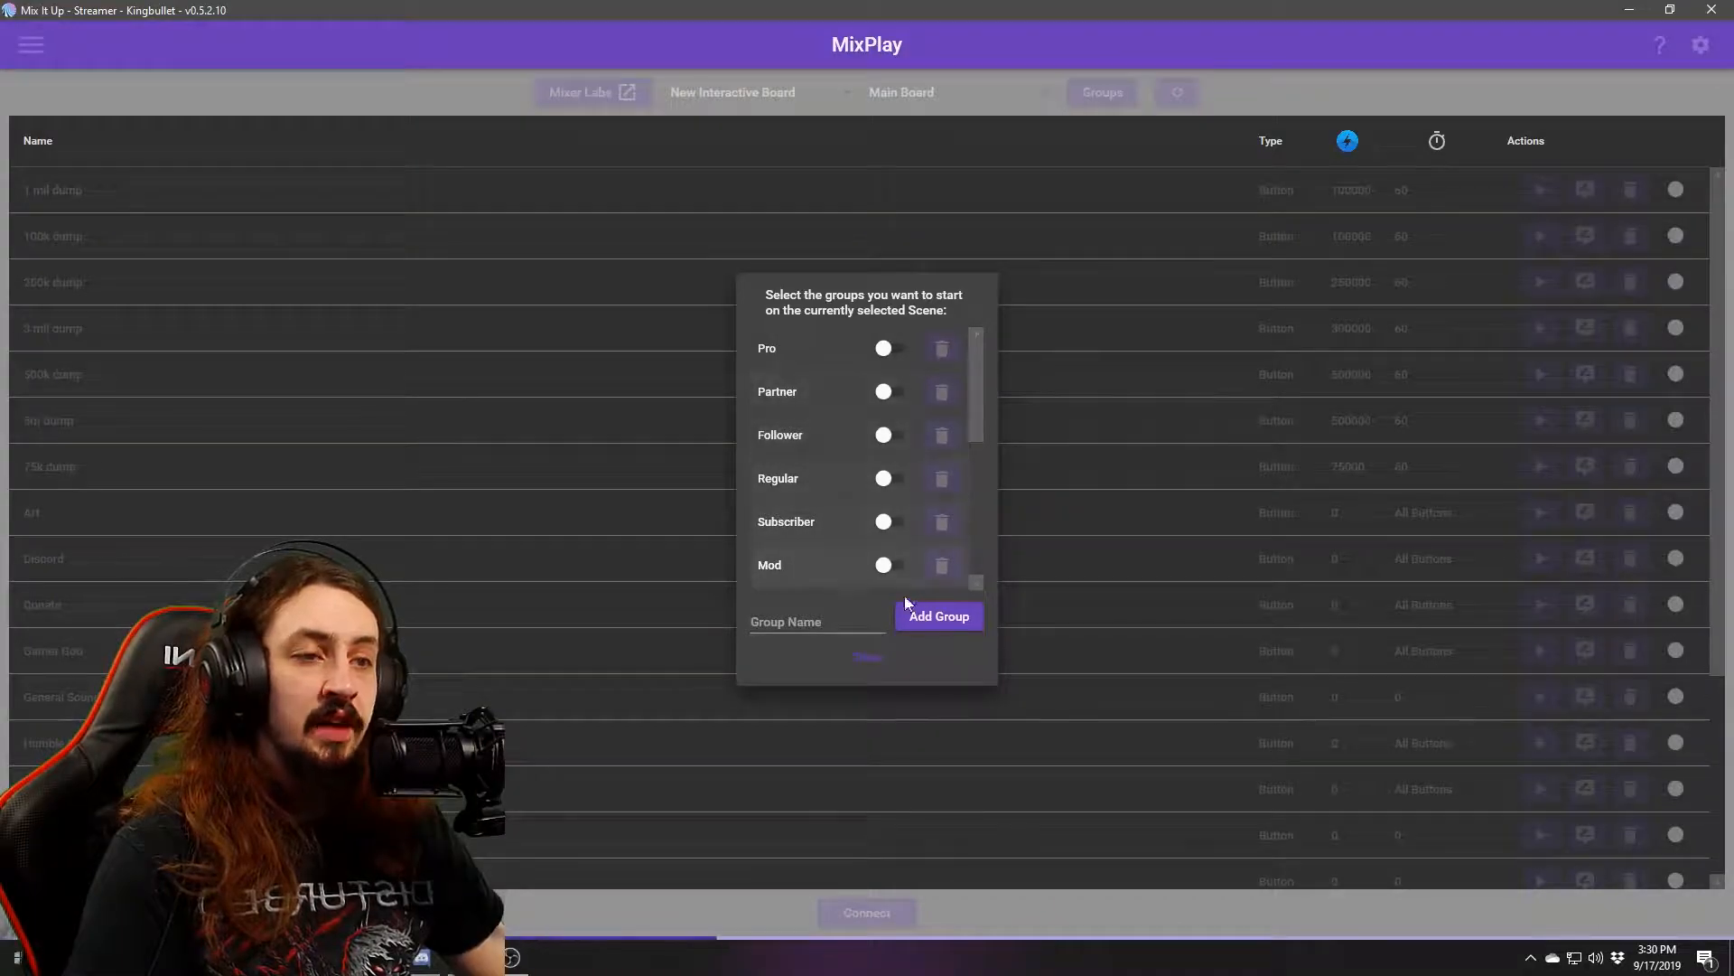
{"action": "left_click_drag", "start_coordinate": [974, 412], "coordinate": [978, 524]}
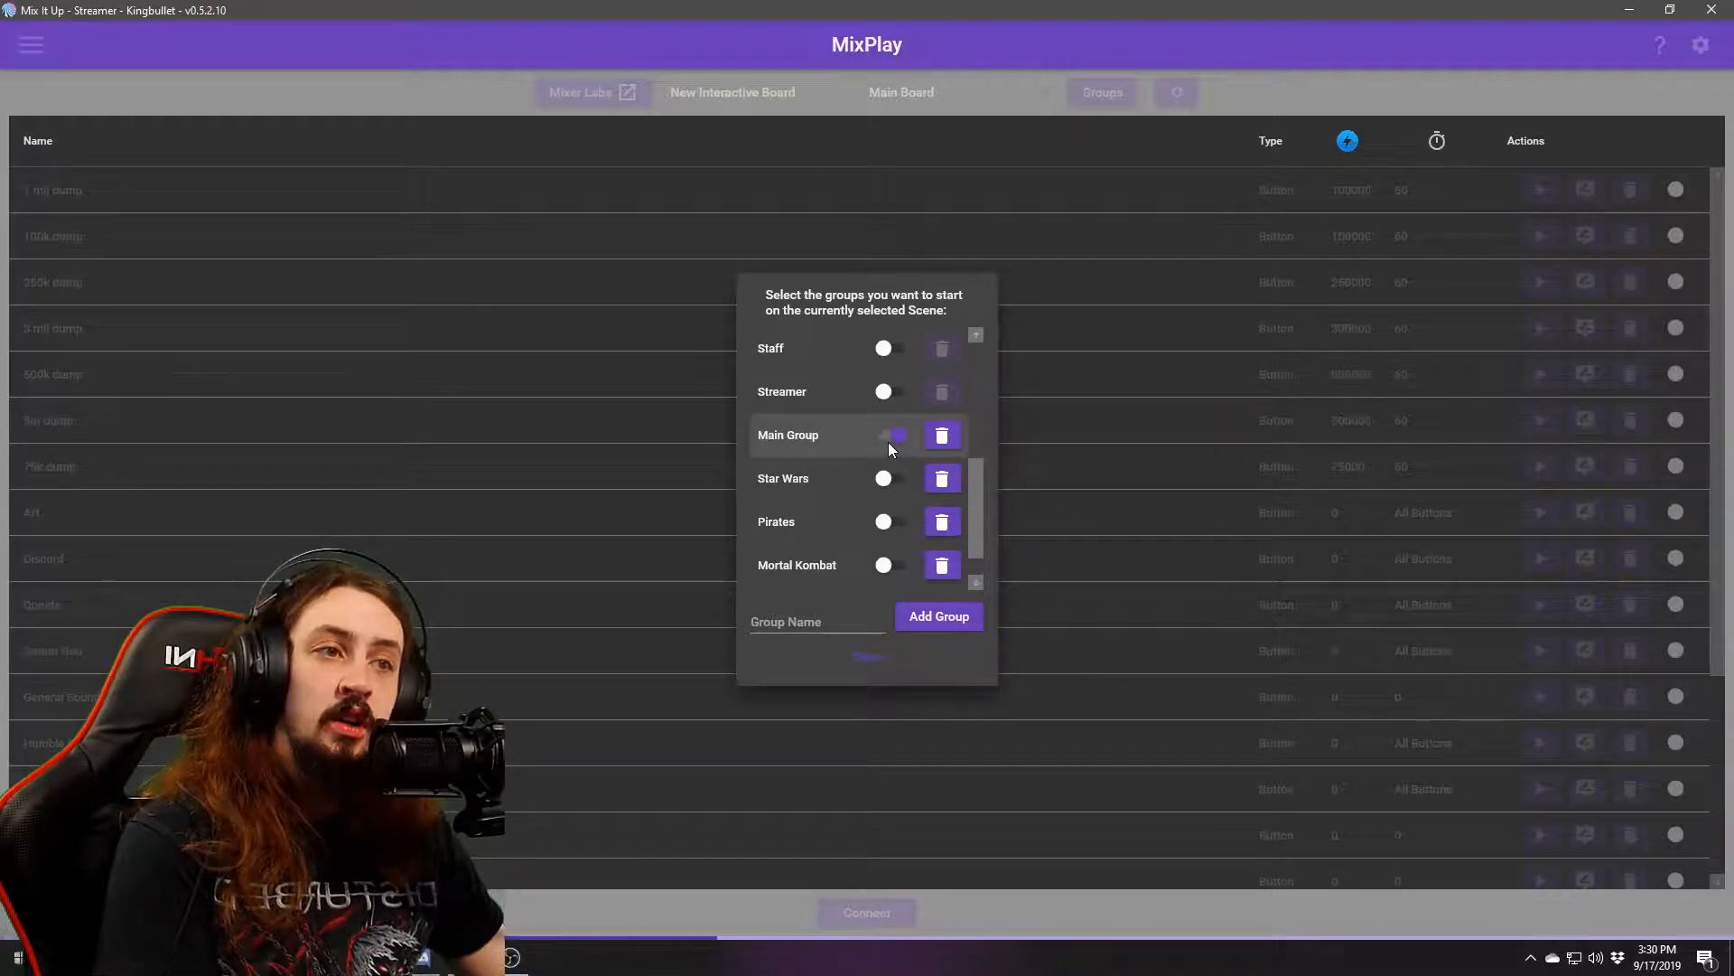
{"action": "left_click", "coordinate": [977, 578]}
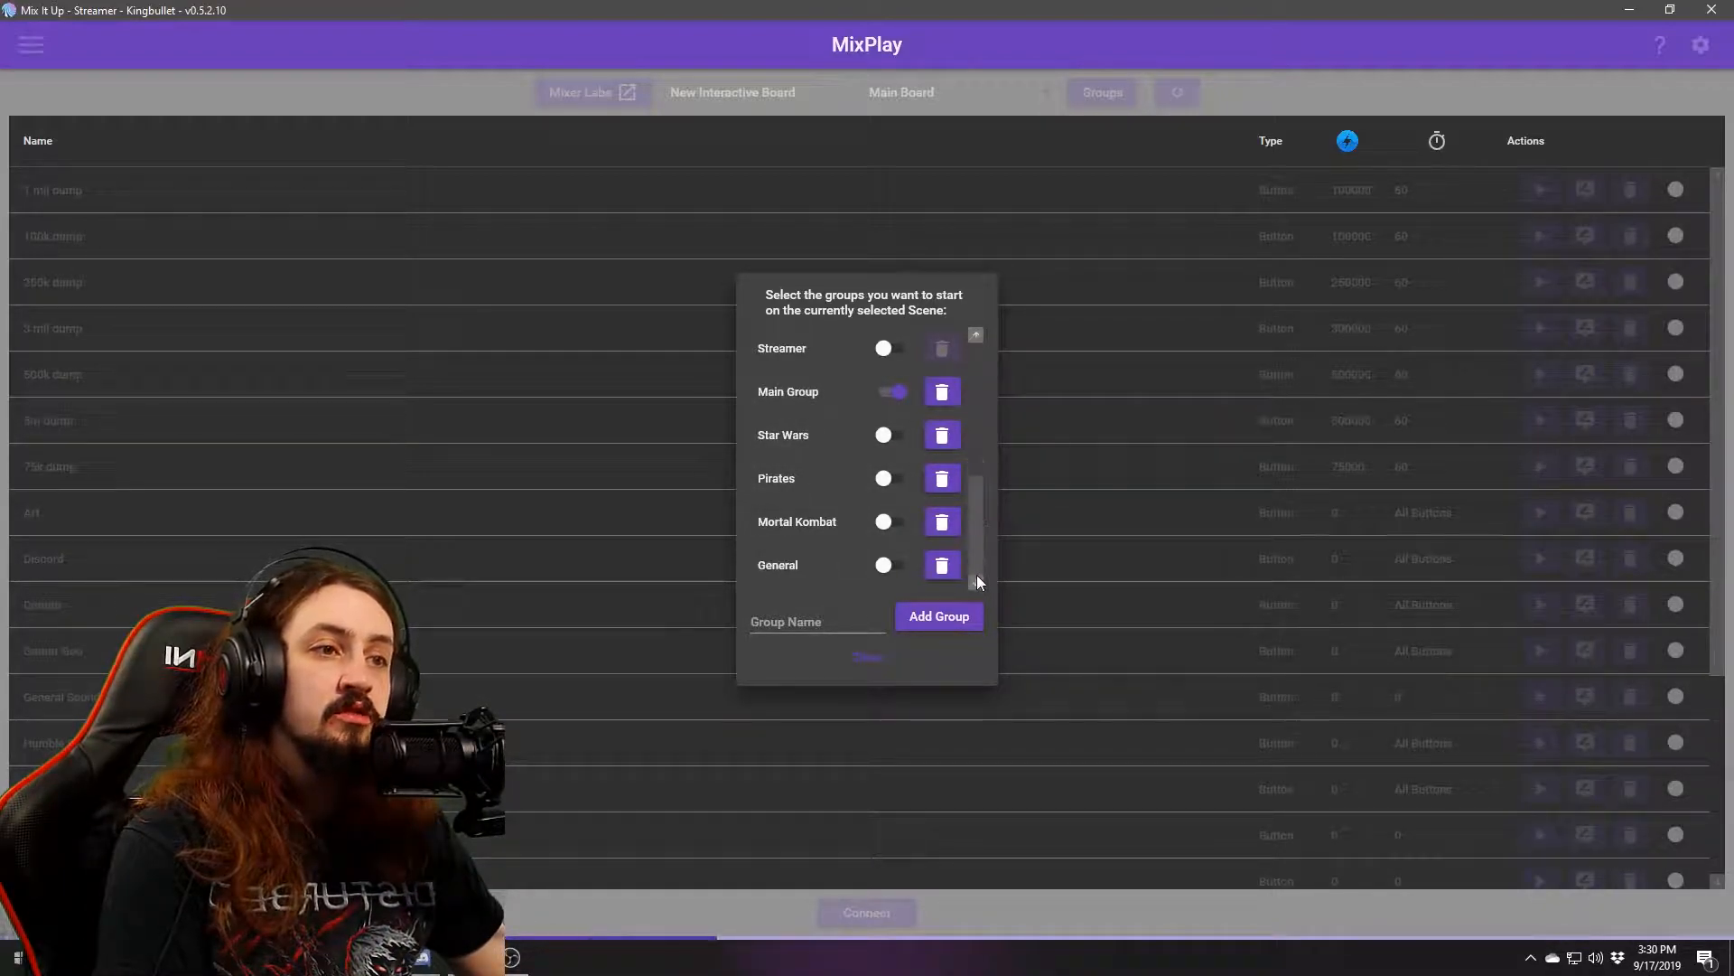
Add a new group named Borderlands 3 and close the group settings.
{"action": "left_click", "coordinate": [791, 623]}
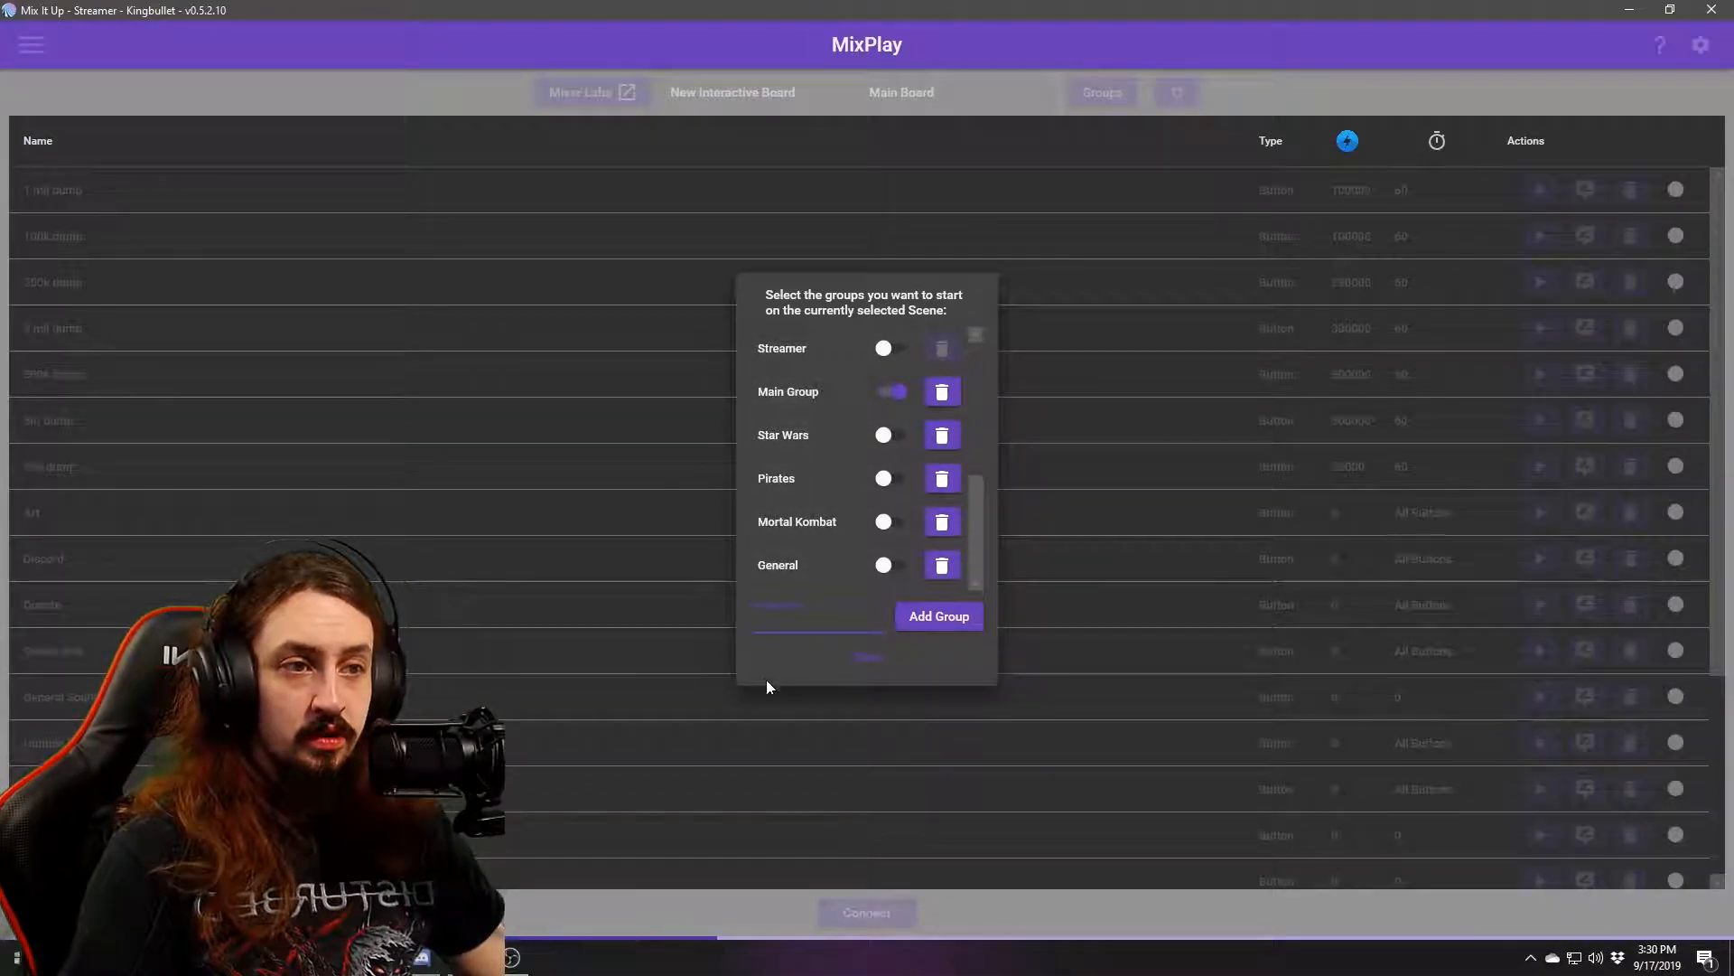
{"action": "left_click", "coordinate": [795, 623]}
{"action": "type", "text": "B"}
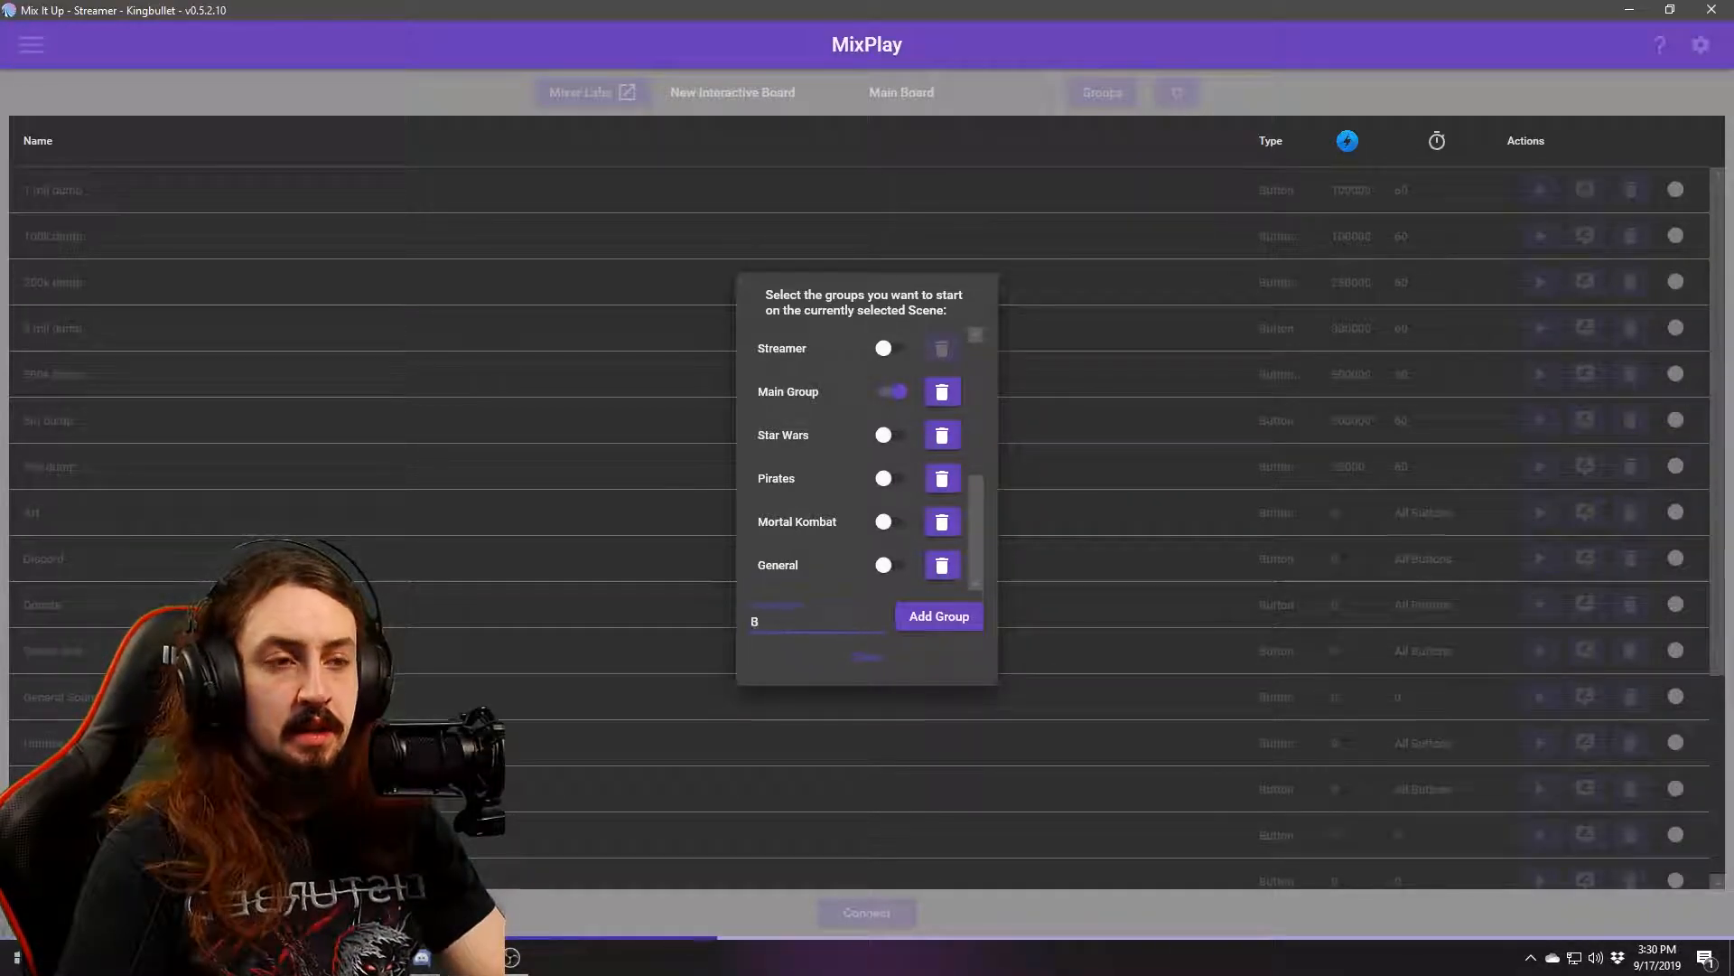
{"action": "type", "text": "orderlands 3"}
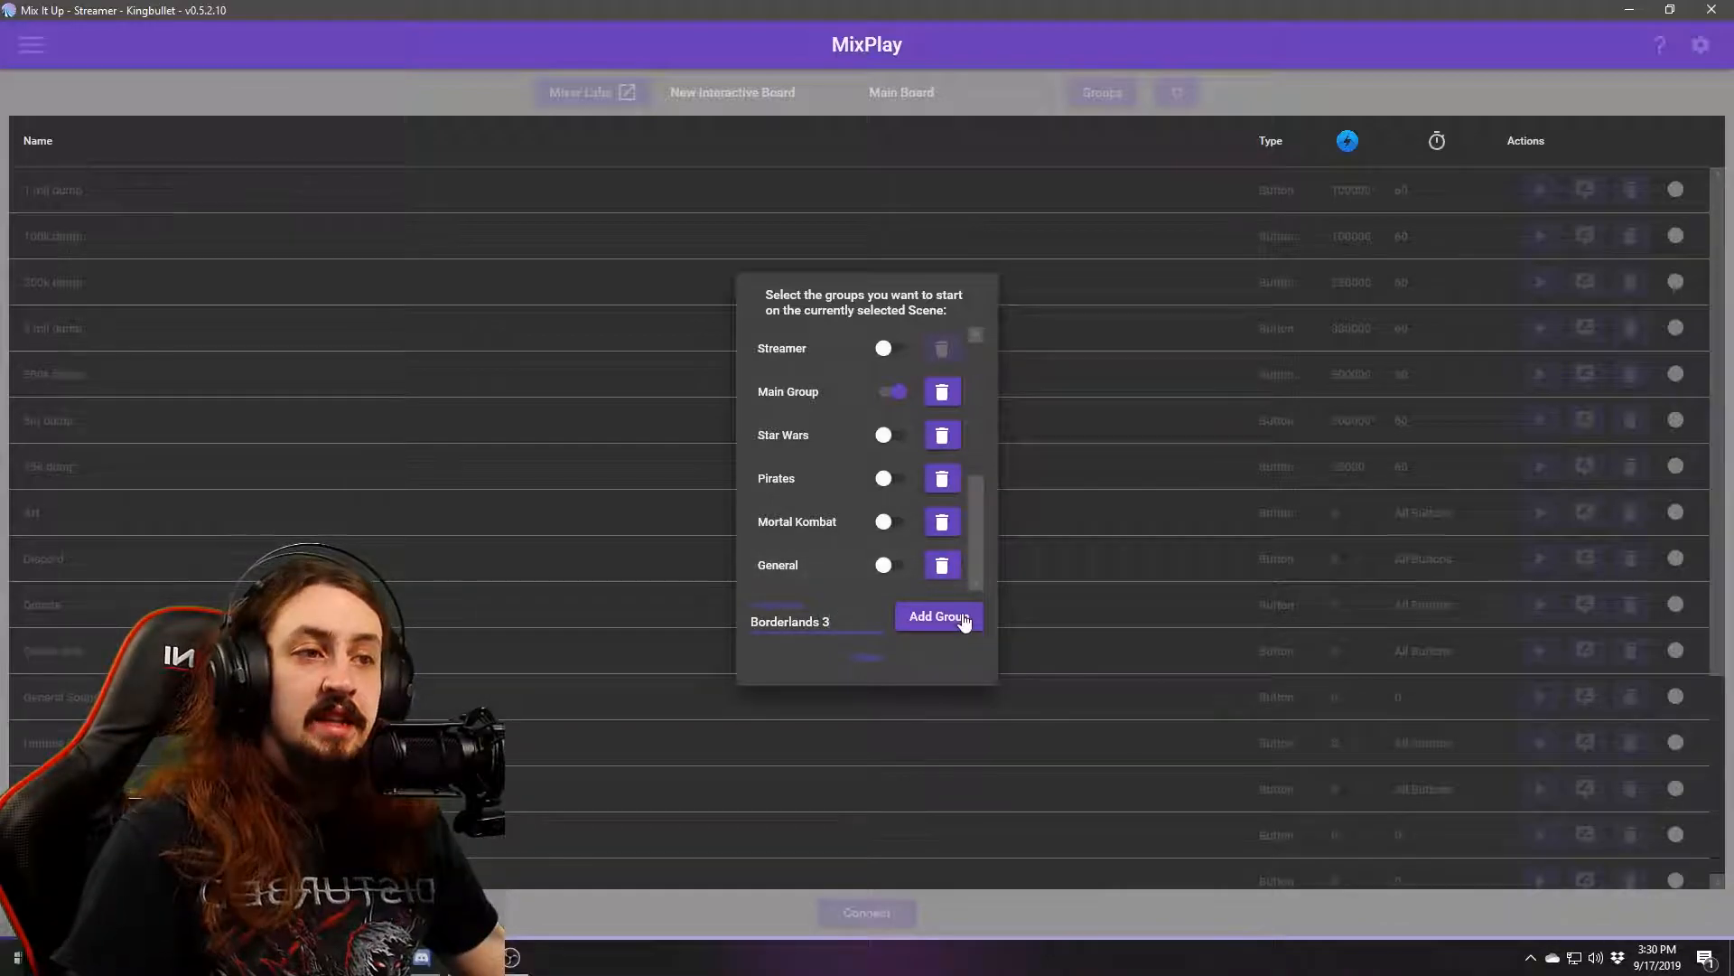
{"action": "left_click", "coordinate": [902, 614]}
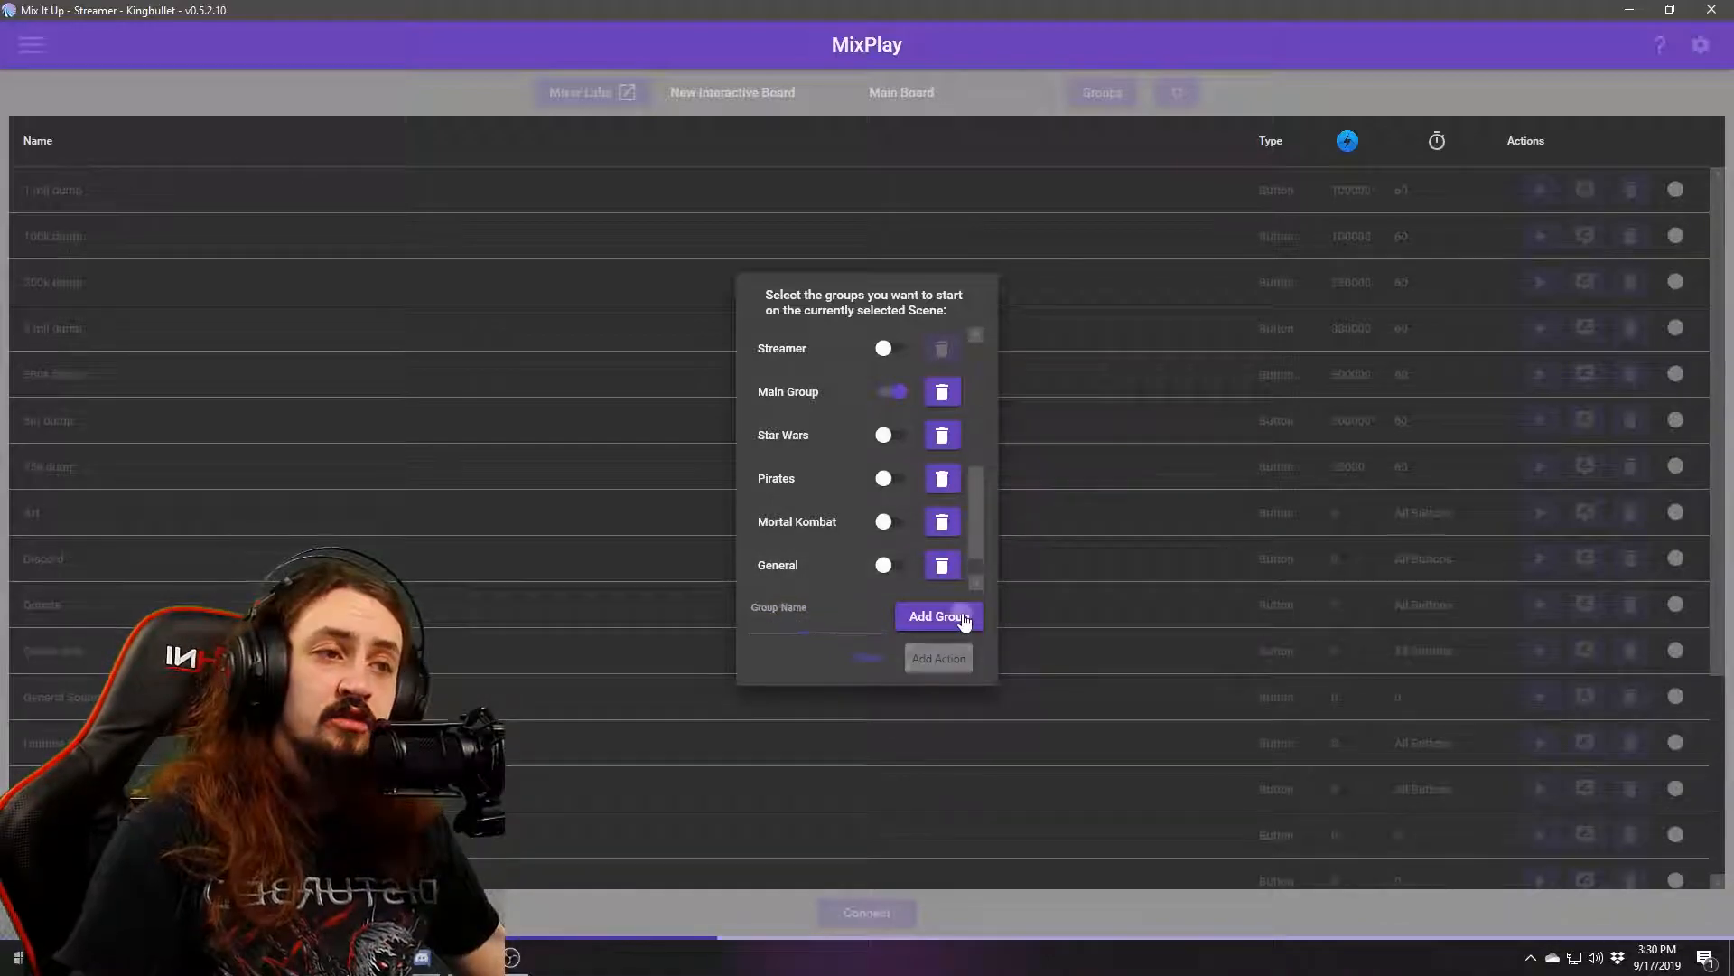
{"action": "scroll", "coordinate": [974, 578], "scroll_direction": "down", "scroll_amount": 1}
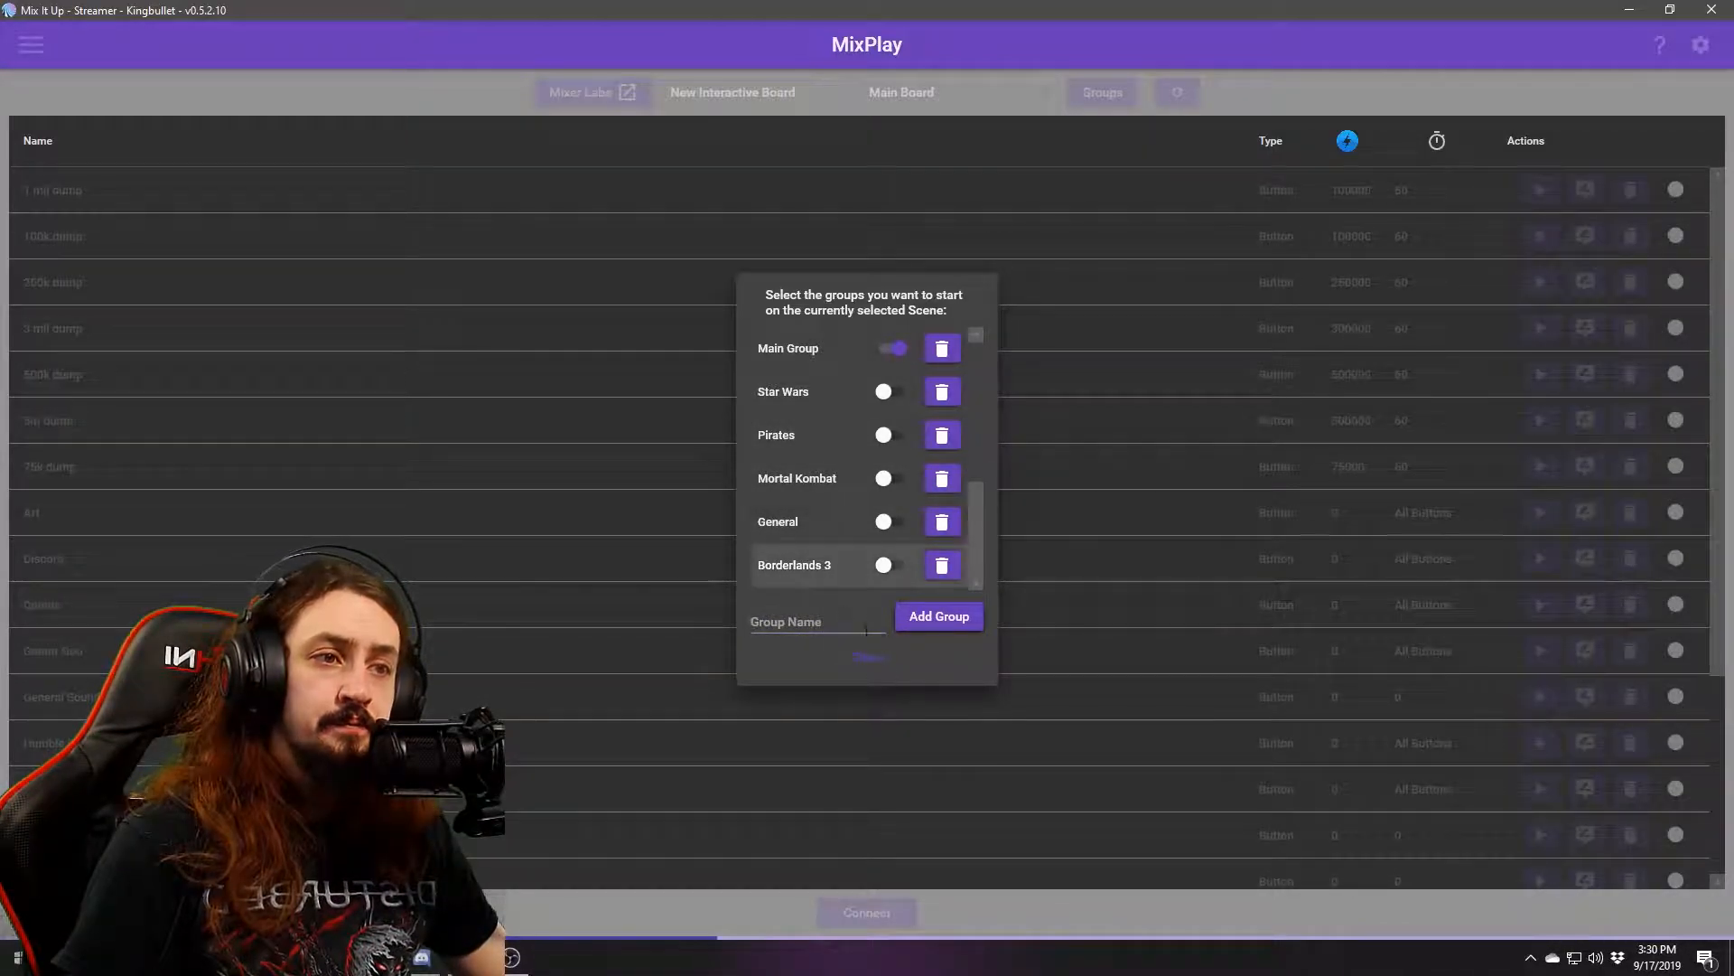
{"action": "left_click", "coordinate": [867, 659]}
On the default scene, edit the Enter button's command and set its permission to User.
{"action": "left_click", "coordinate": [939, 94]}
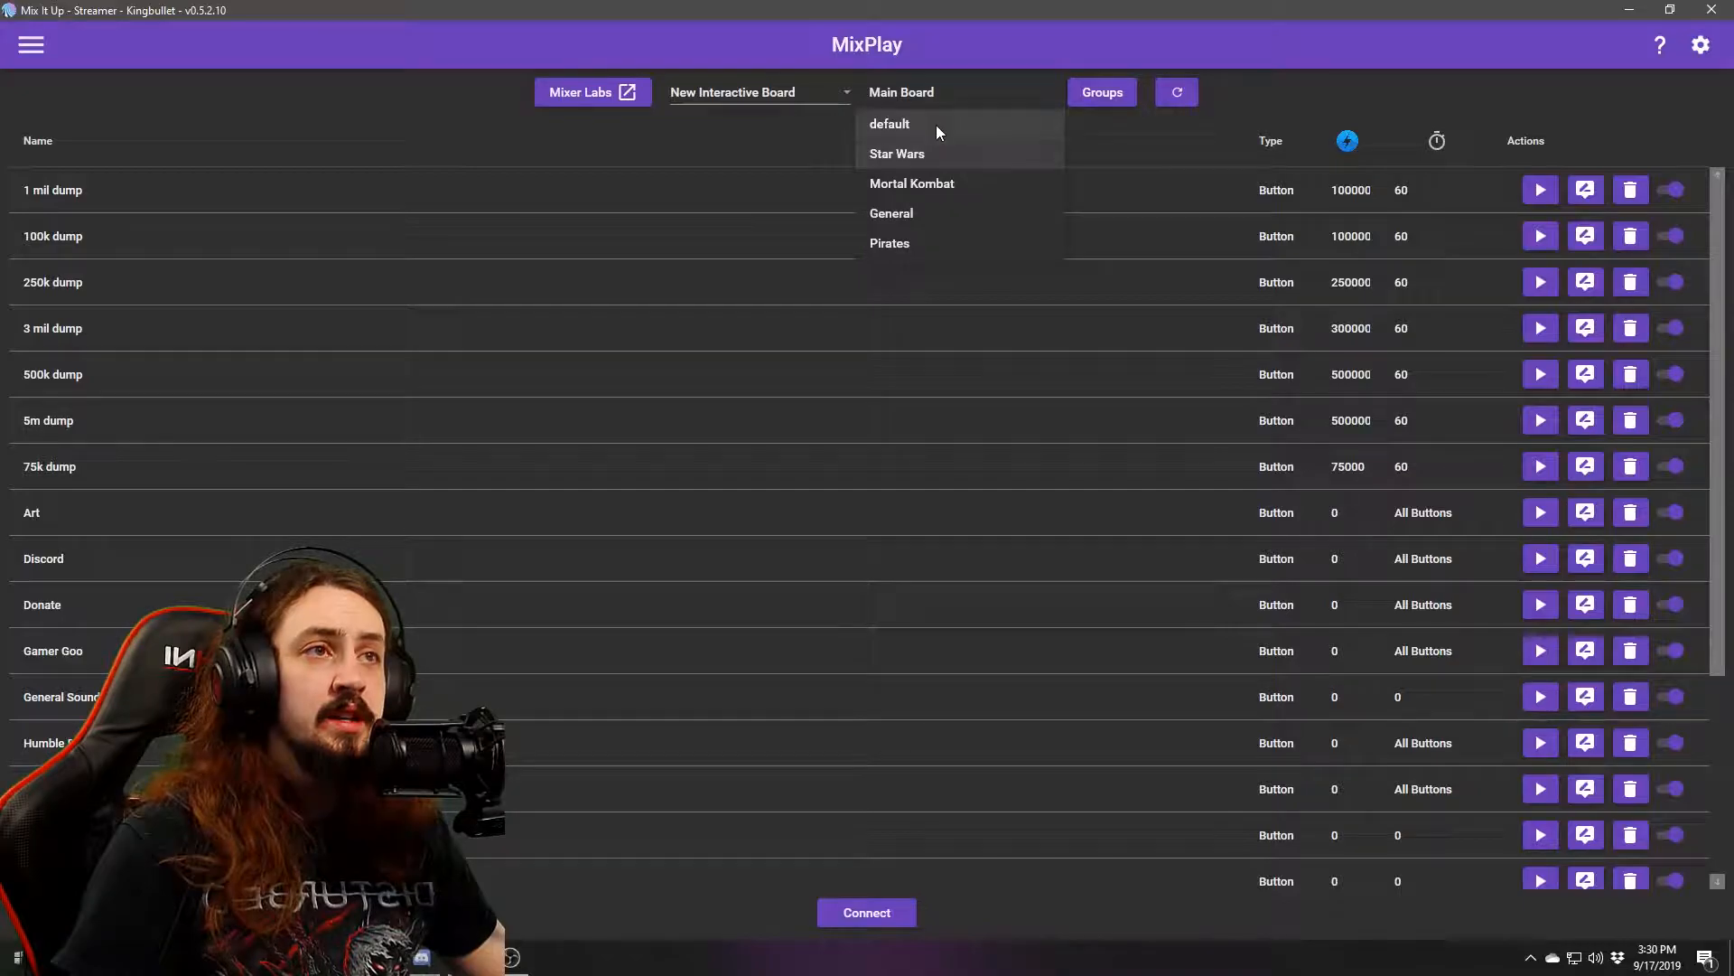
{"action": "left_click", "coordinate": [937, 127]}
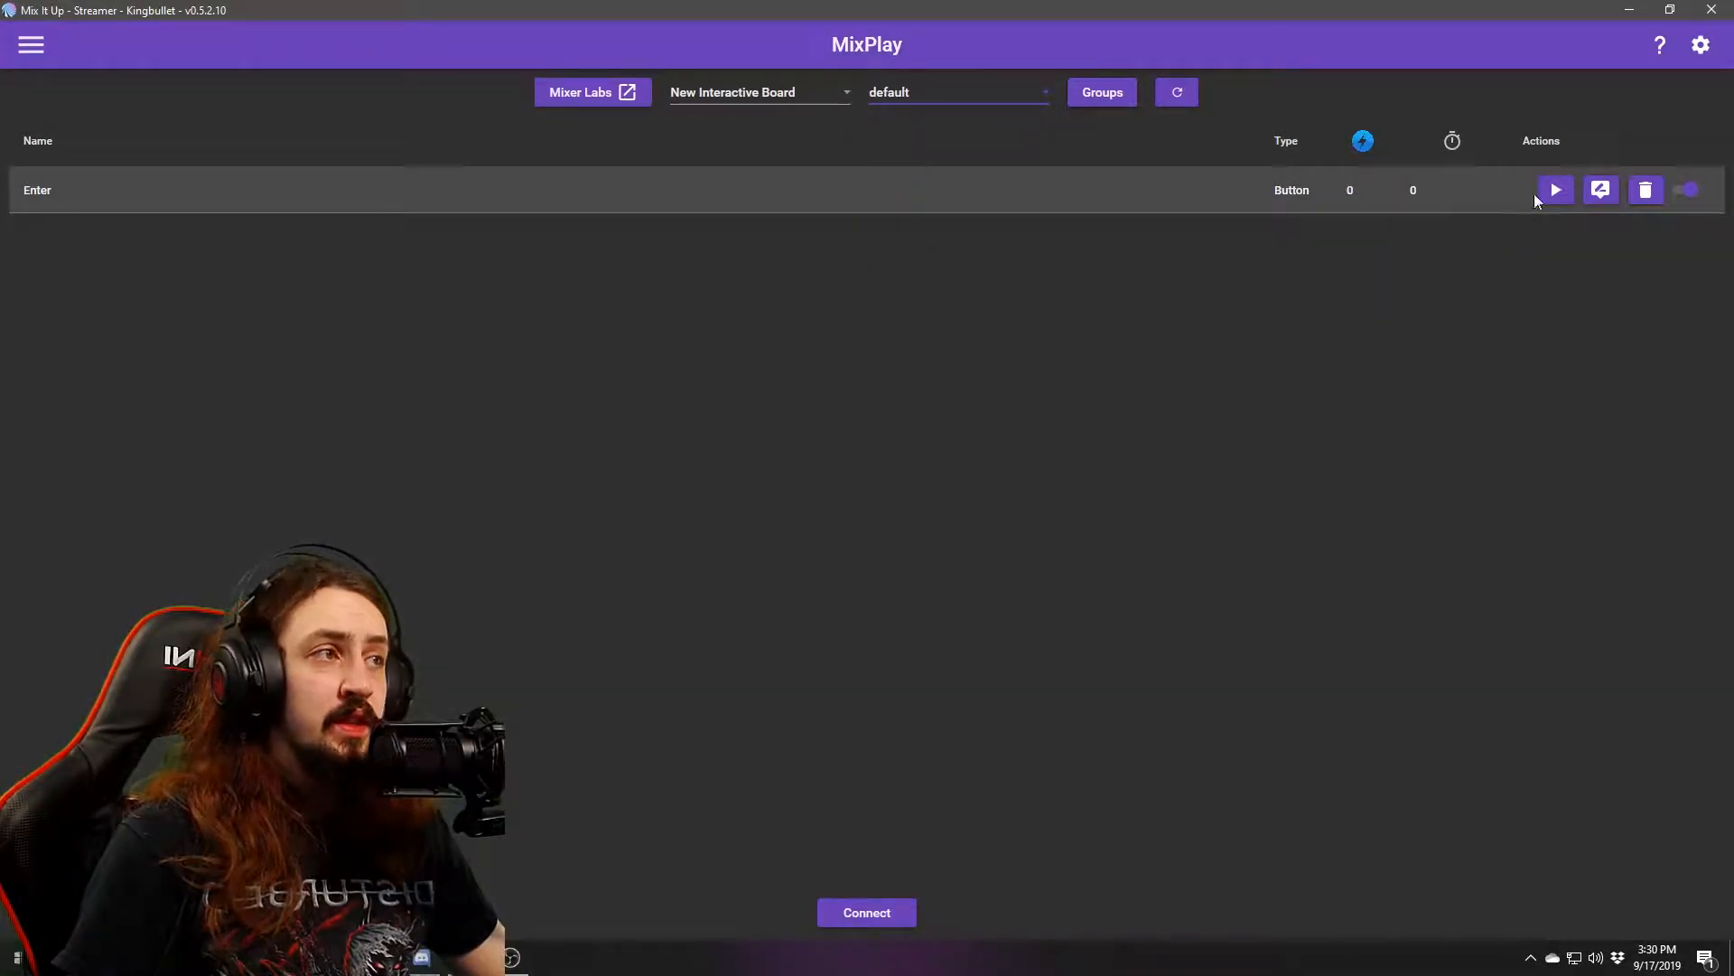
{"action": "left_click", "coordinate": [1600, 190]}
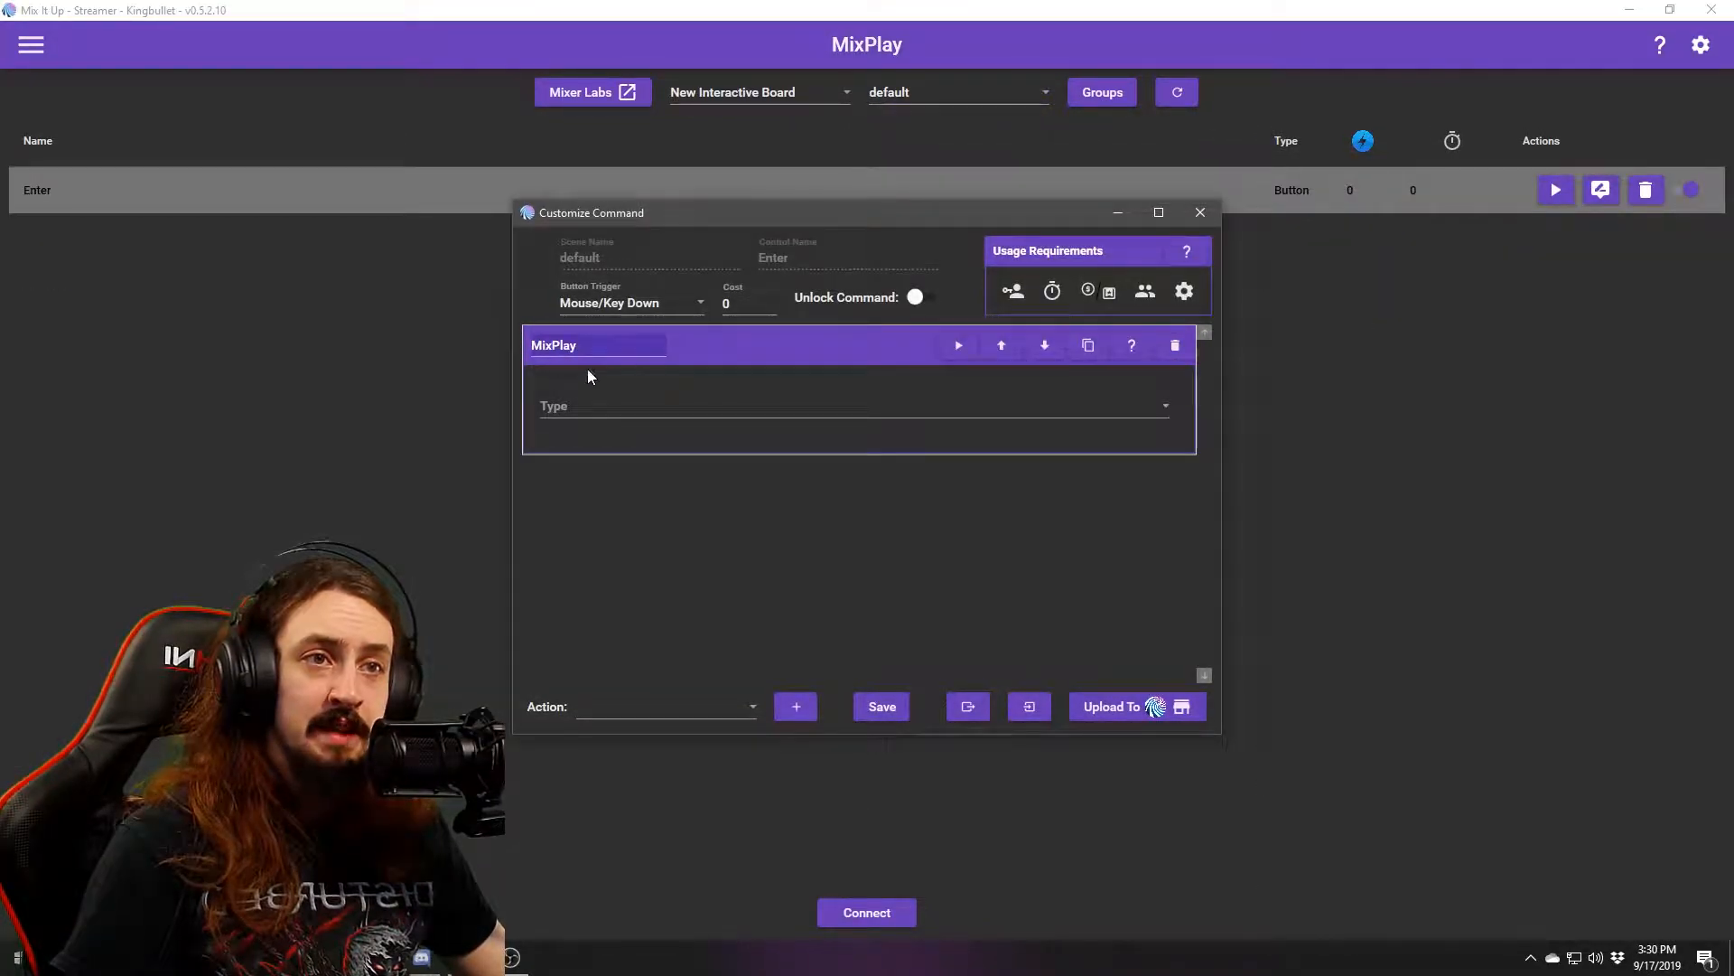
{"action": "left_click", "coordinate": [705, 407]}
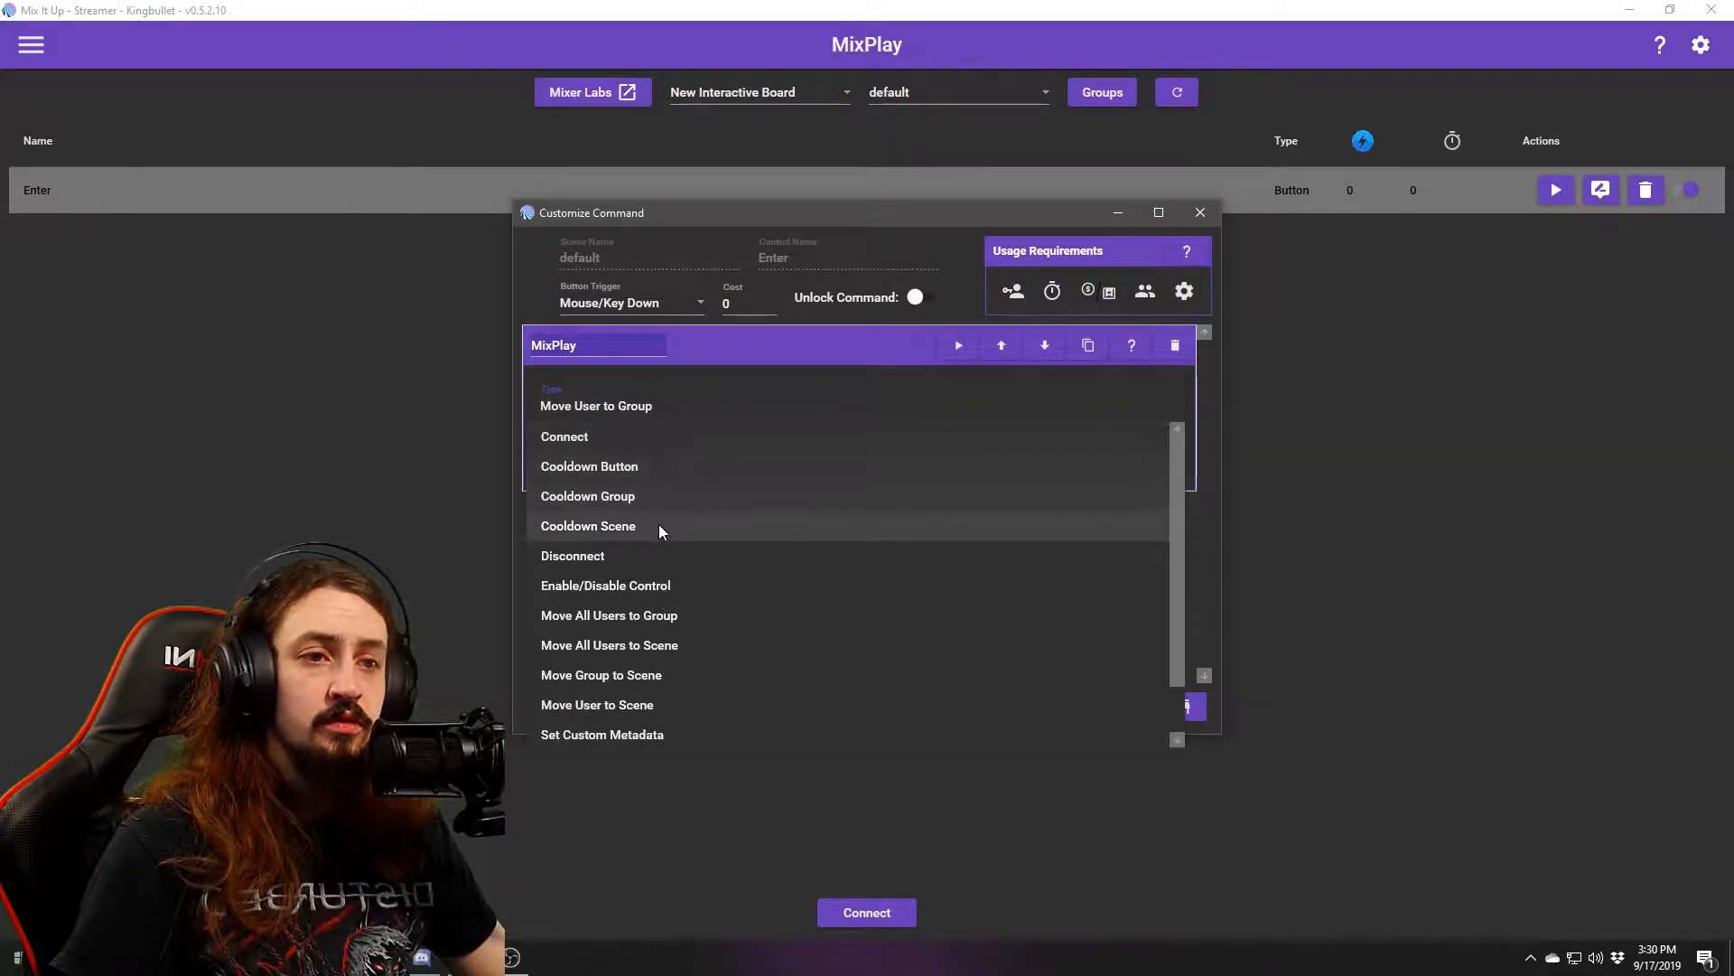
{"action": "left_click", "coordinate": [657, 617]}
{"action": "left_click", "coordinate": [631, 463]}
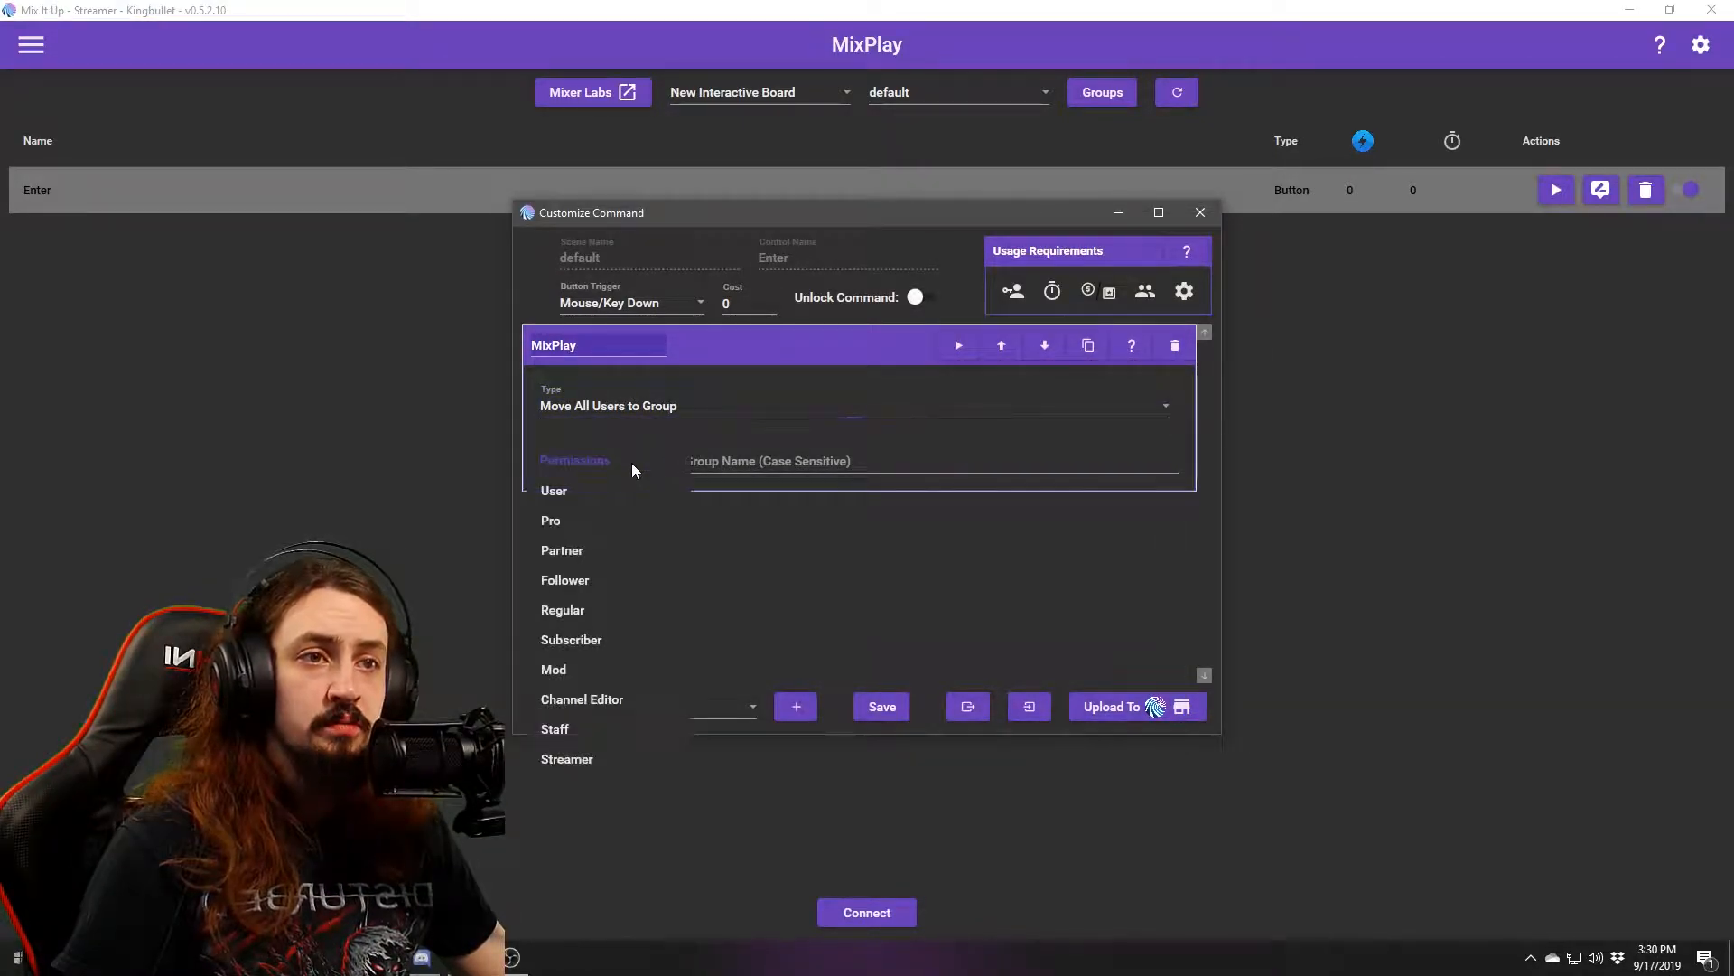
{"action": "left_click", "coordinate": [578, 487]}
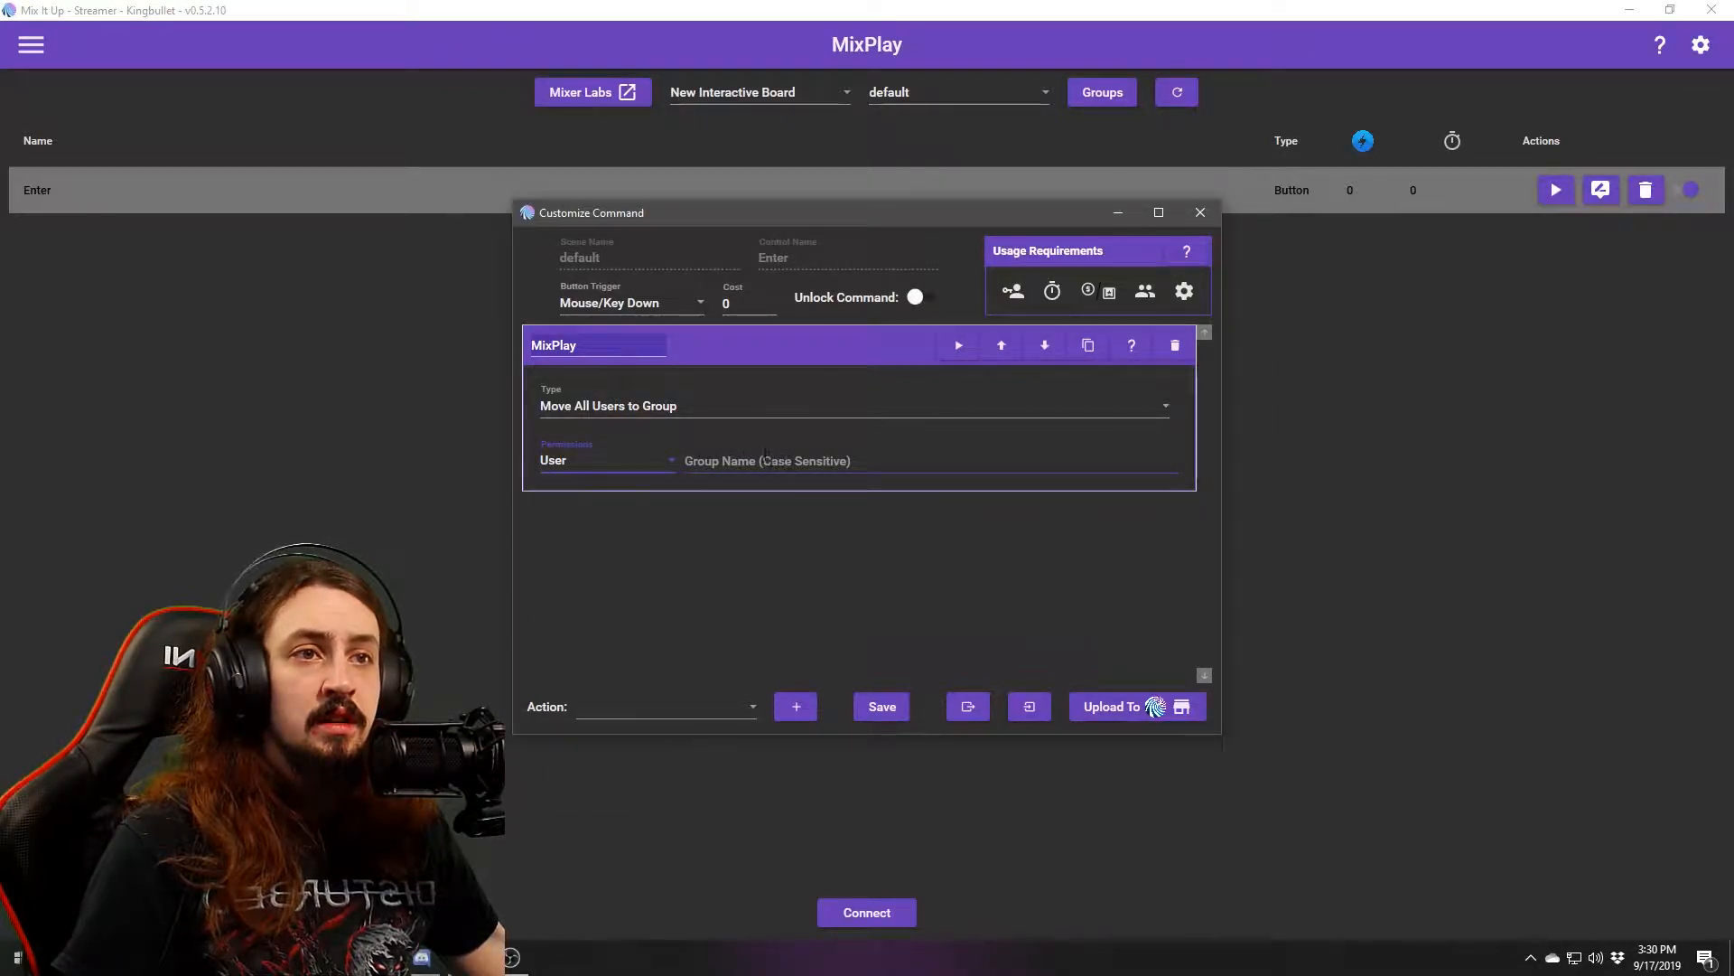
Make Enter move the pressing user to the group Main Group, and save.
{"action": "left_click", "coordinate": [741, 408]}
{"action": "left_click", "coordinate": [643, 616]}
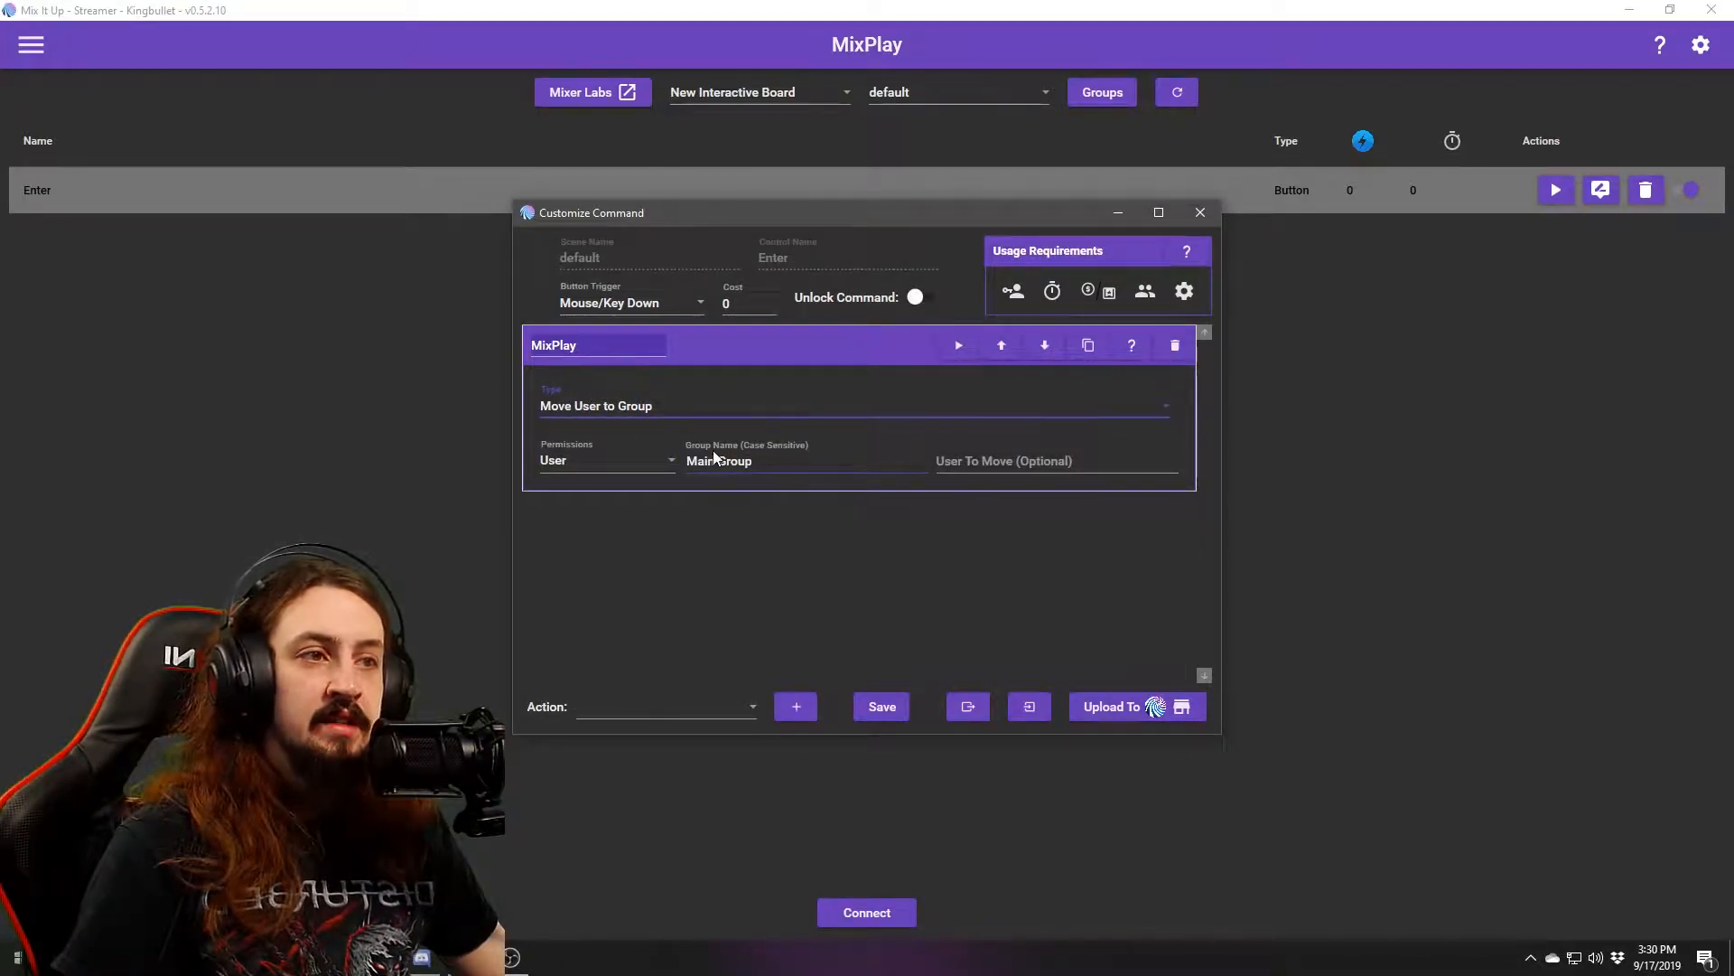
{"action": "left_click", "coordinate": [801, 467]}
{"action": "key", "text": "ctrl+a"}
{"action": "type", "text": "Borderlands 3"}
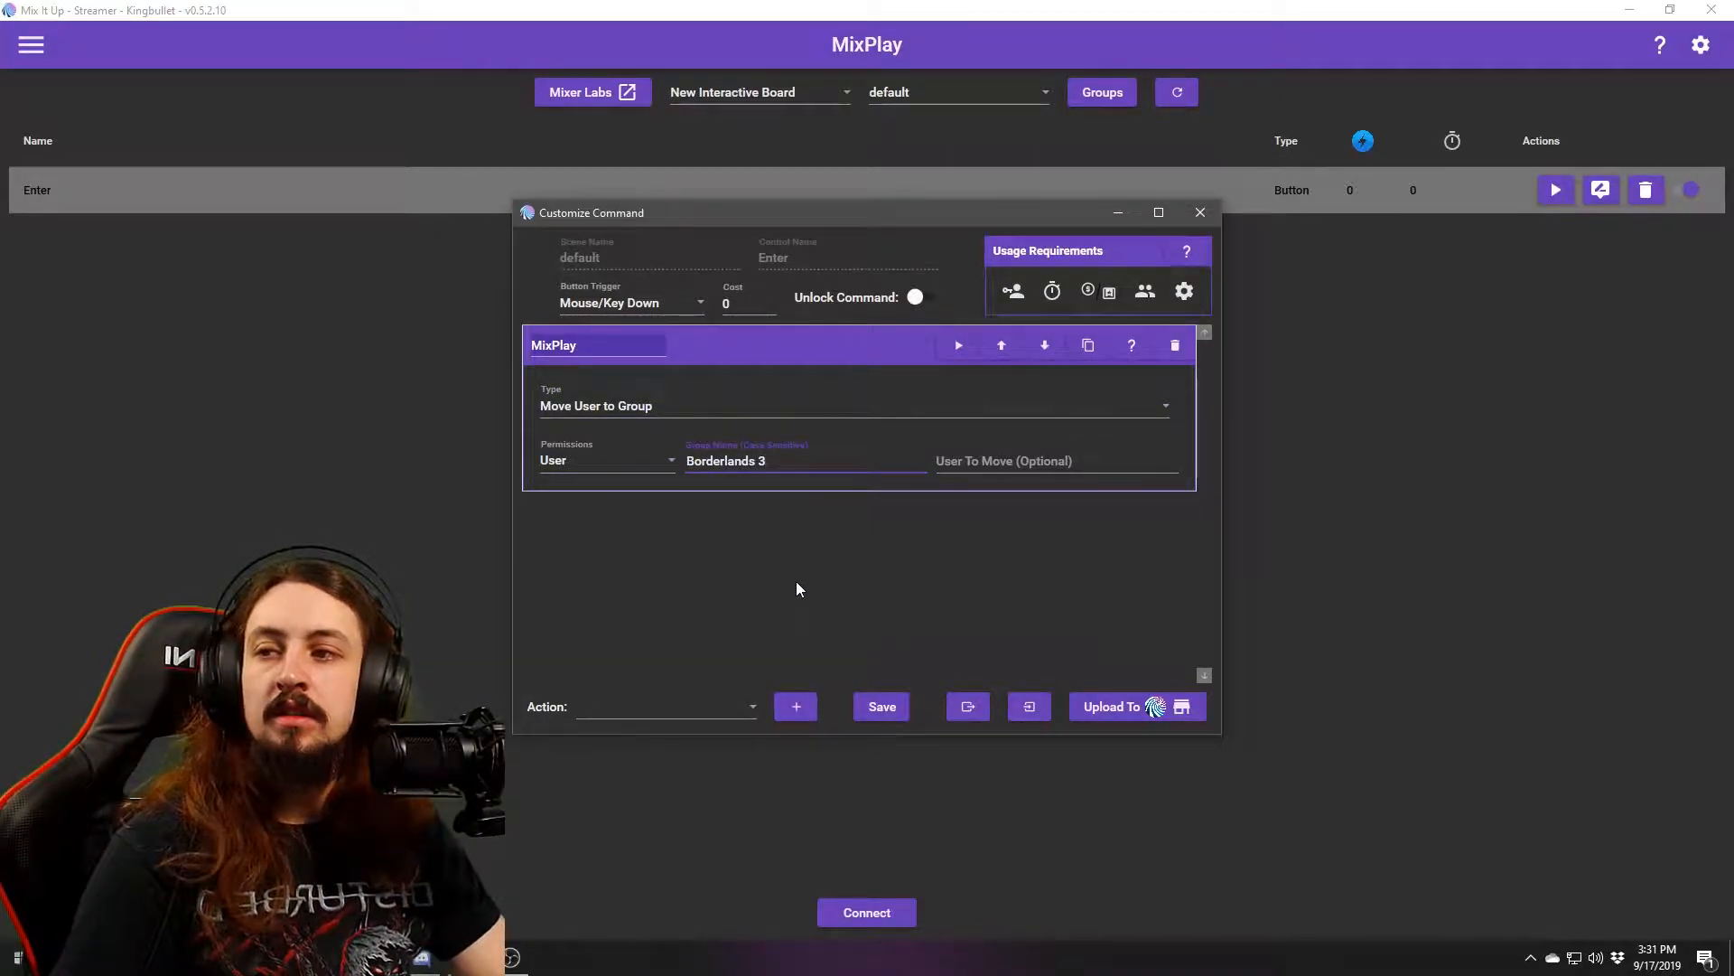
{"action": "key", "text": "BackSpace"}
{"action": "key", "text": "BackSpace"}
{"action": "key", "text": "BackSpace"}
{"action": "key", "text": "BackSpace"}
{"action": "key", "text": "BackSpace"}
{"action": "key", "text": "BackSpace"}
{"action": "key", "text": "BackSpace"}
{"action": "key", "text": "BackSpace"}
{"action": "key", "text": "BackSpace"}
{"action": "key", "text": "BackSpace"}
{"action": "key", "text": "BackSpace"}
{"action": "key", "text": "BackSpace"}
{"action": "key", "text": "BackSpace"}
{"action": "type", "text": "Main Group"}
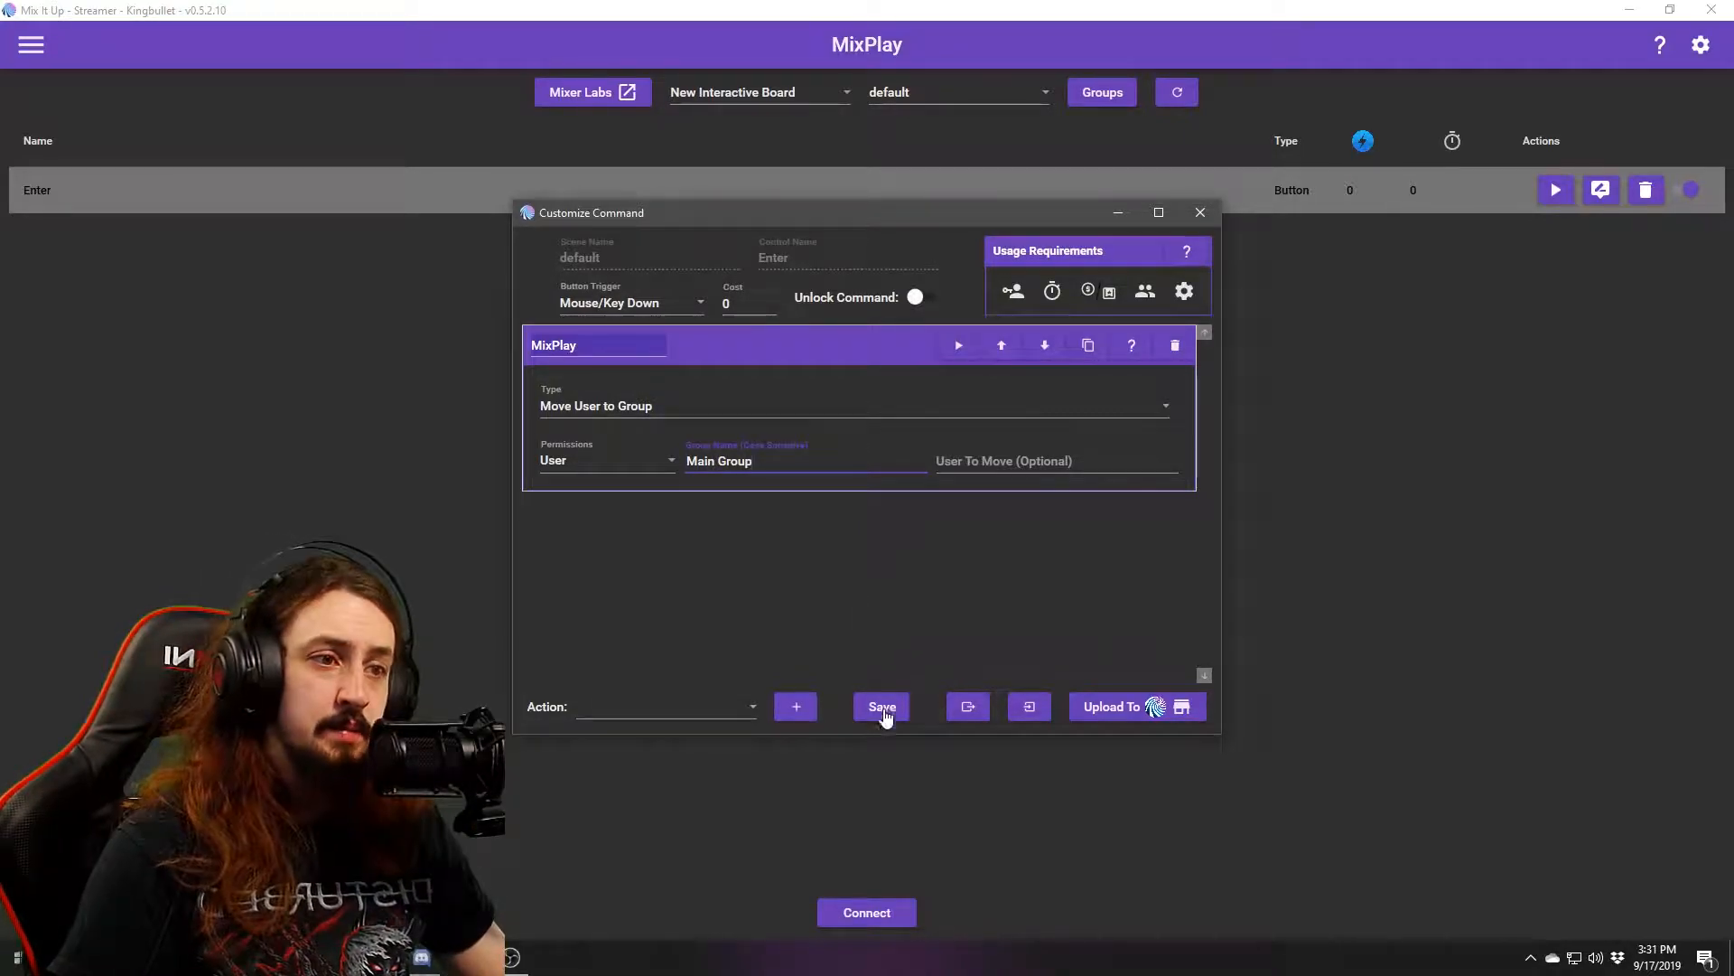
{"action": "left_click", "coordinate": [885, 707]}
Delete the Borderlands 3 group from the group settings.
{"action": "left_click", "coordinate": [1108, 93]}
{"action": "scroll", "coordinate": [863, 460], "scroll_direction": "down", "scroll_amount": 3}
{"action": "left_click", "coordinate": [942, 571]}
{"action": "left_click_drag", "start_coordinate": [985, 533], "coordinate": [979, 305]}
Close the groups list, keep the default scene, then reconnect and disconnect MixPlay.
{"action": "left_click", "coordinate": [893, 679]}
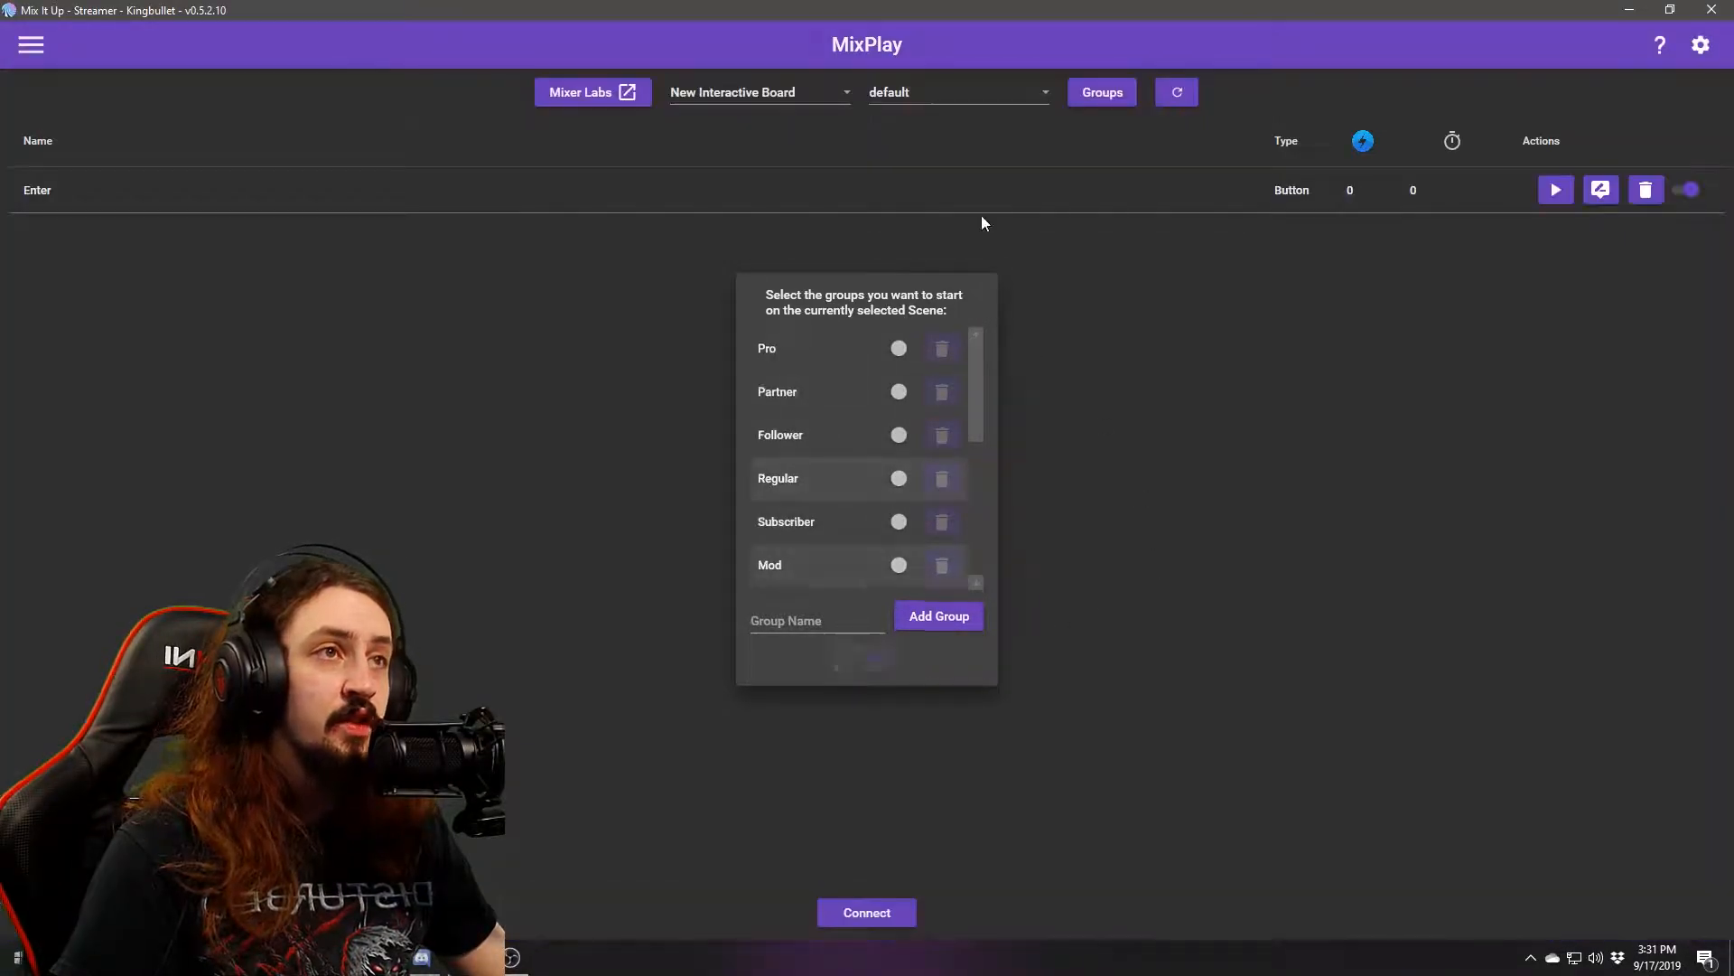
{"action": "left_click", "coordinate": [902, 84]}
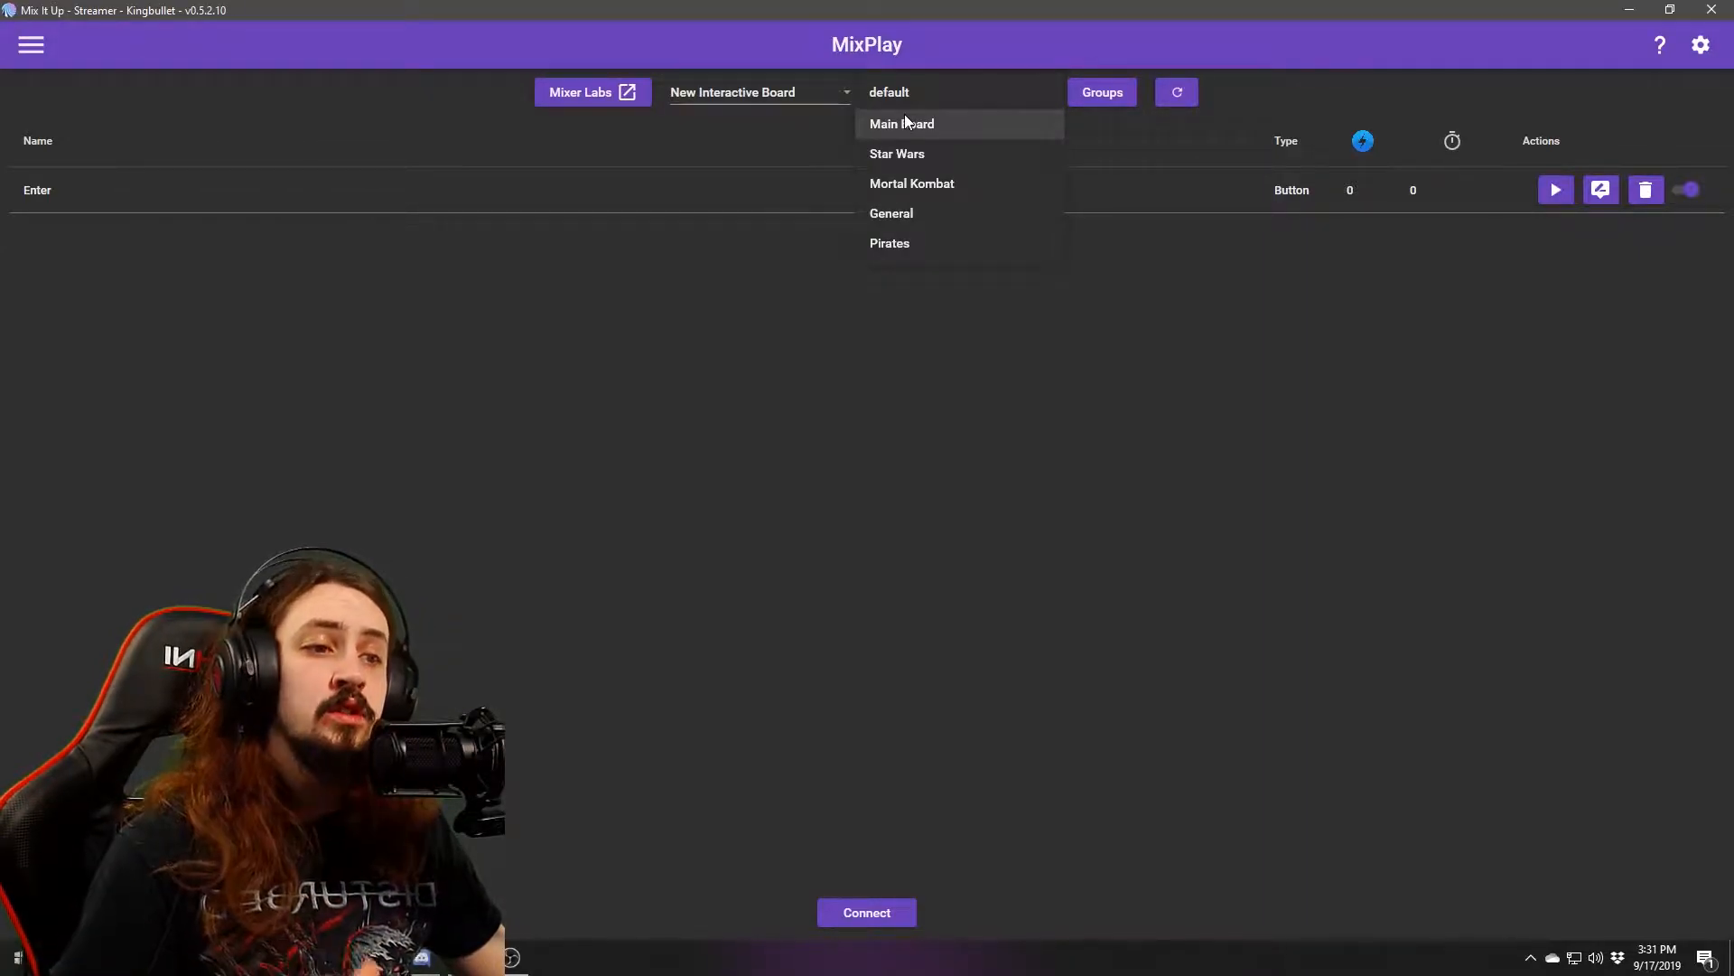
{"action": "left_click", "coordinate": [1087, 494]}
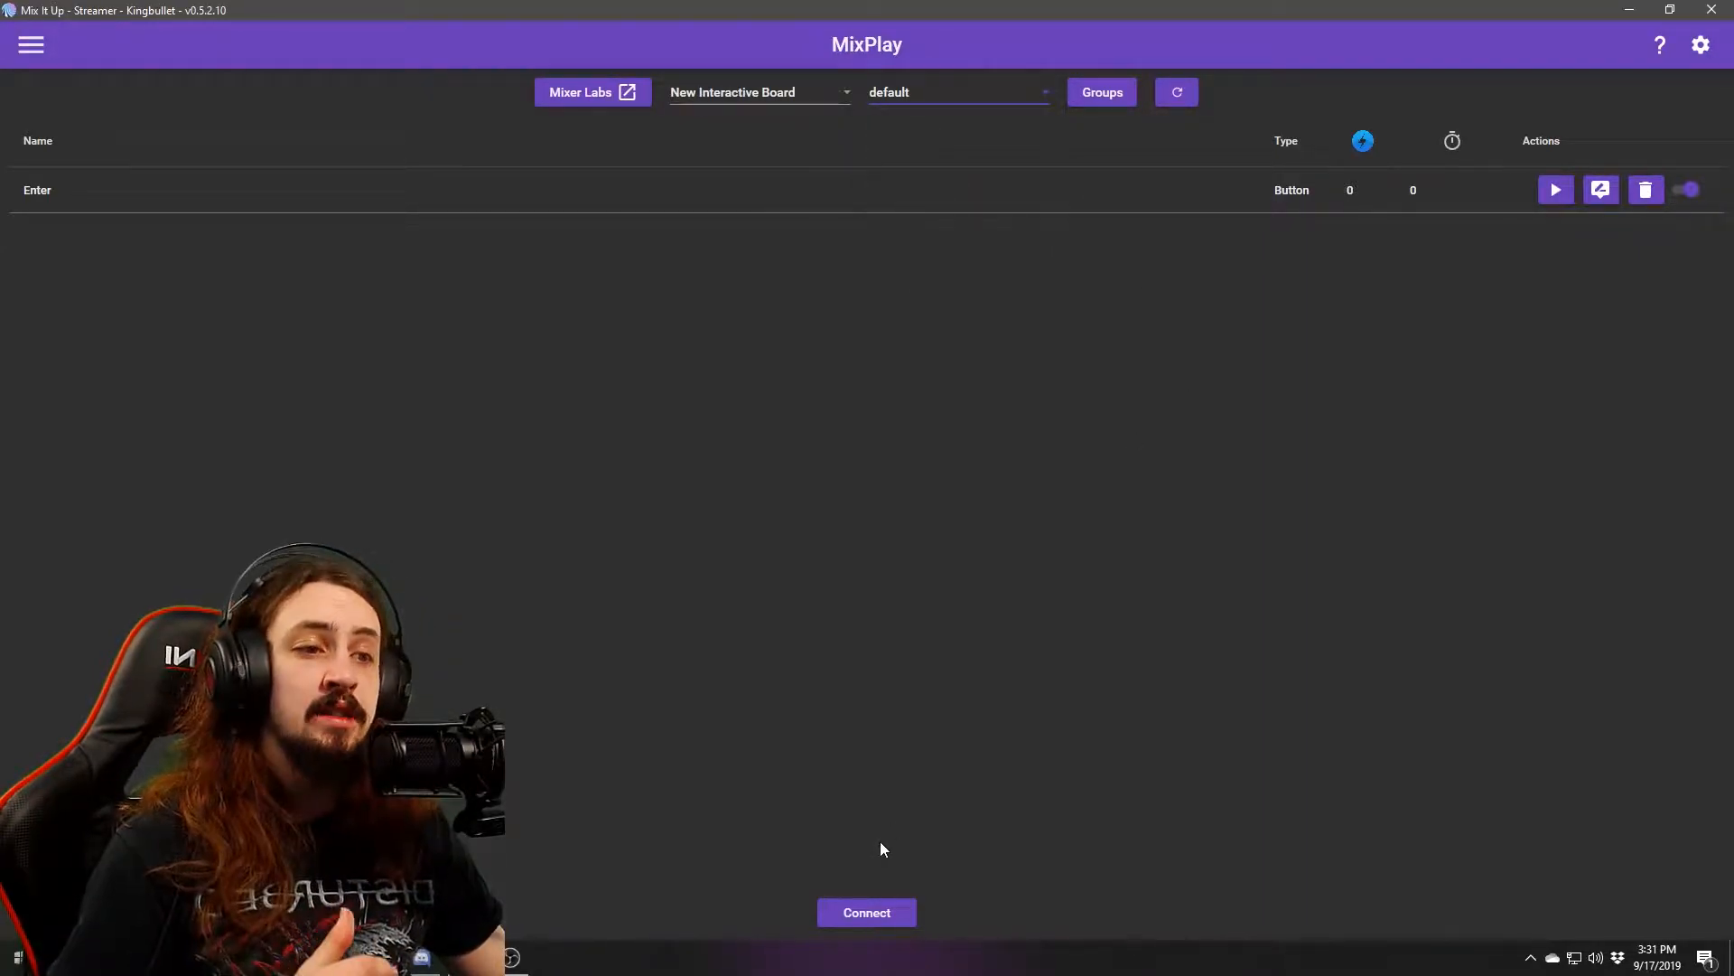
{"action": "left_click", "coordinate": [855, 920]}
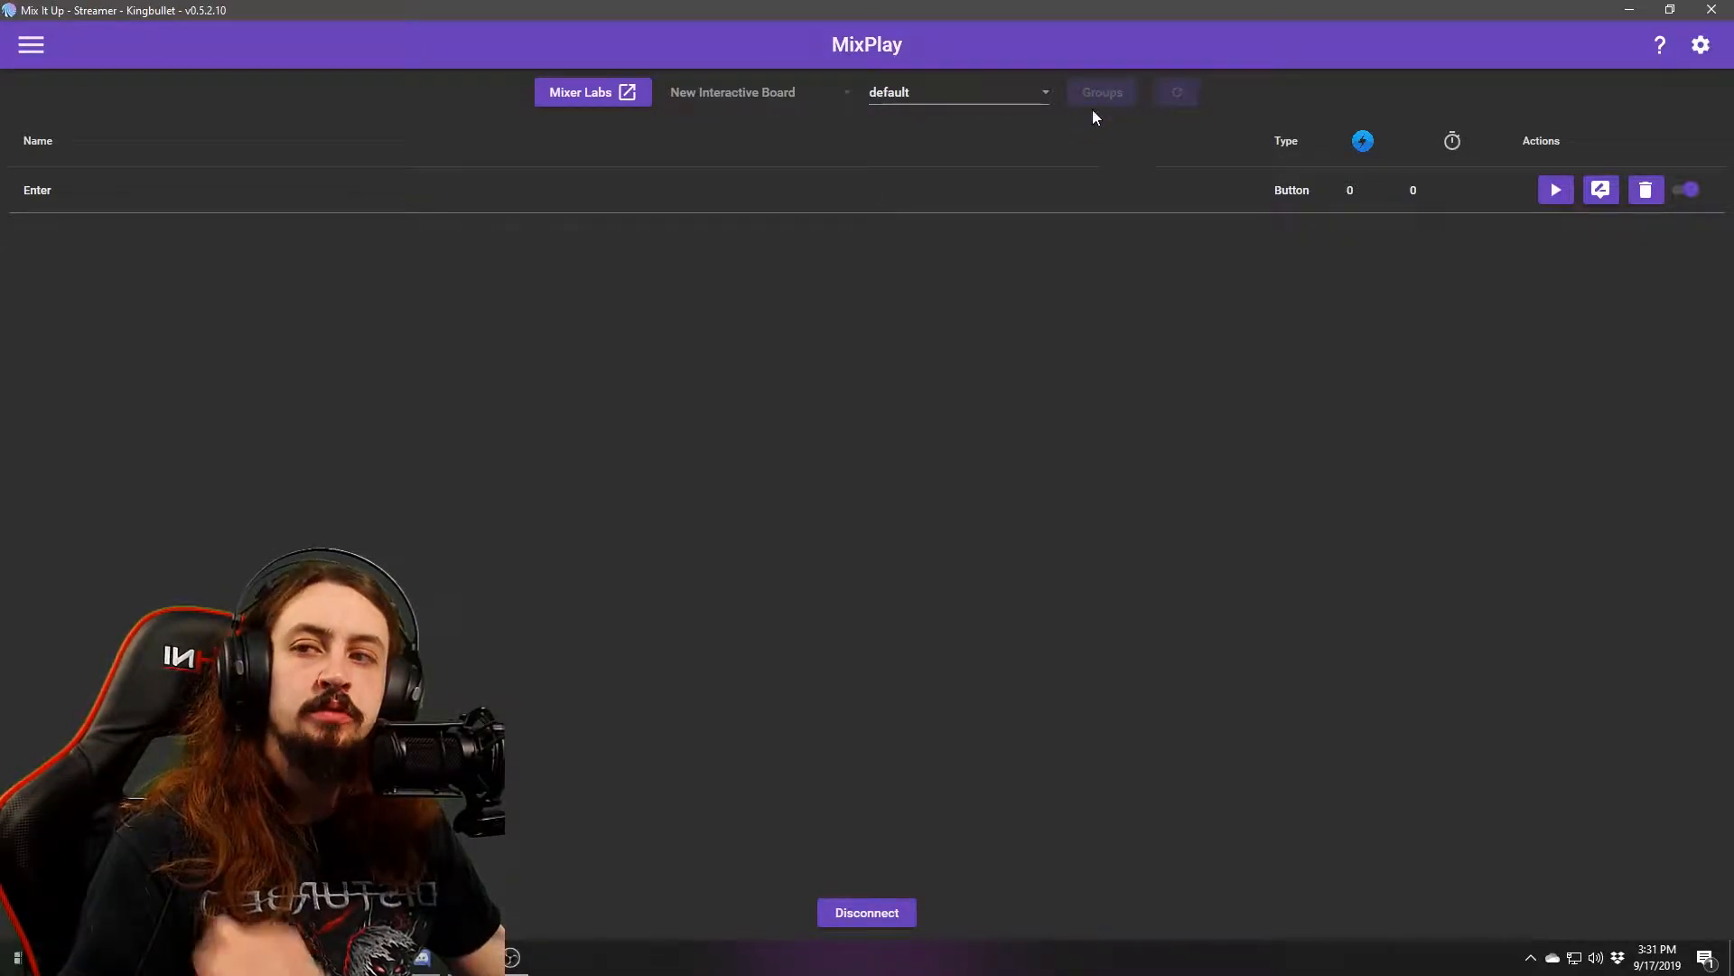
{"action": "left_click", "coordinate": [863, 922]}
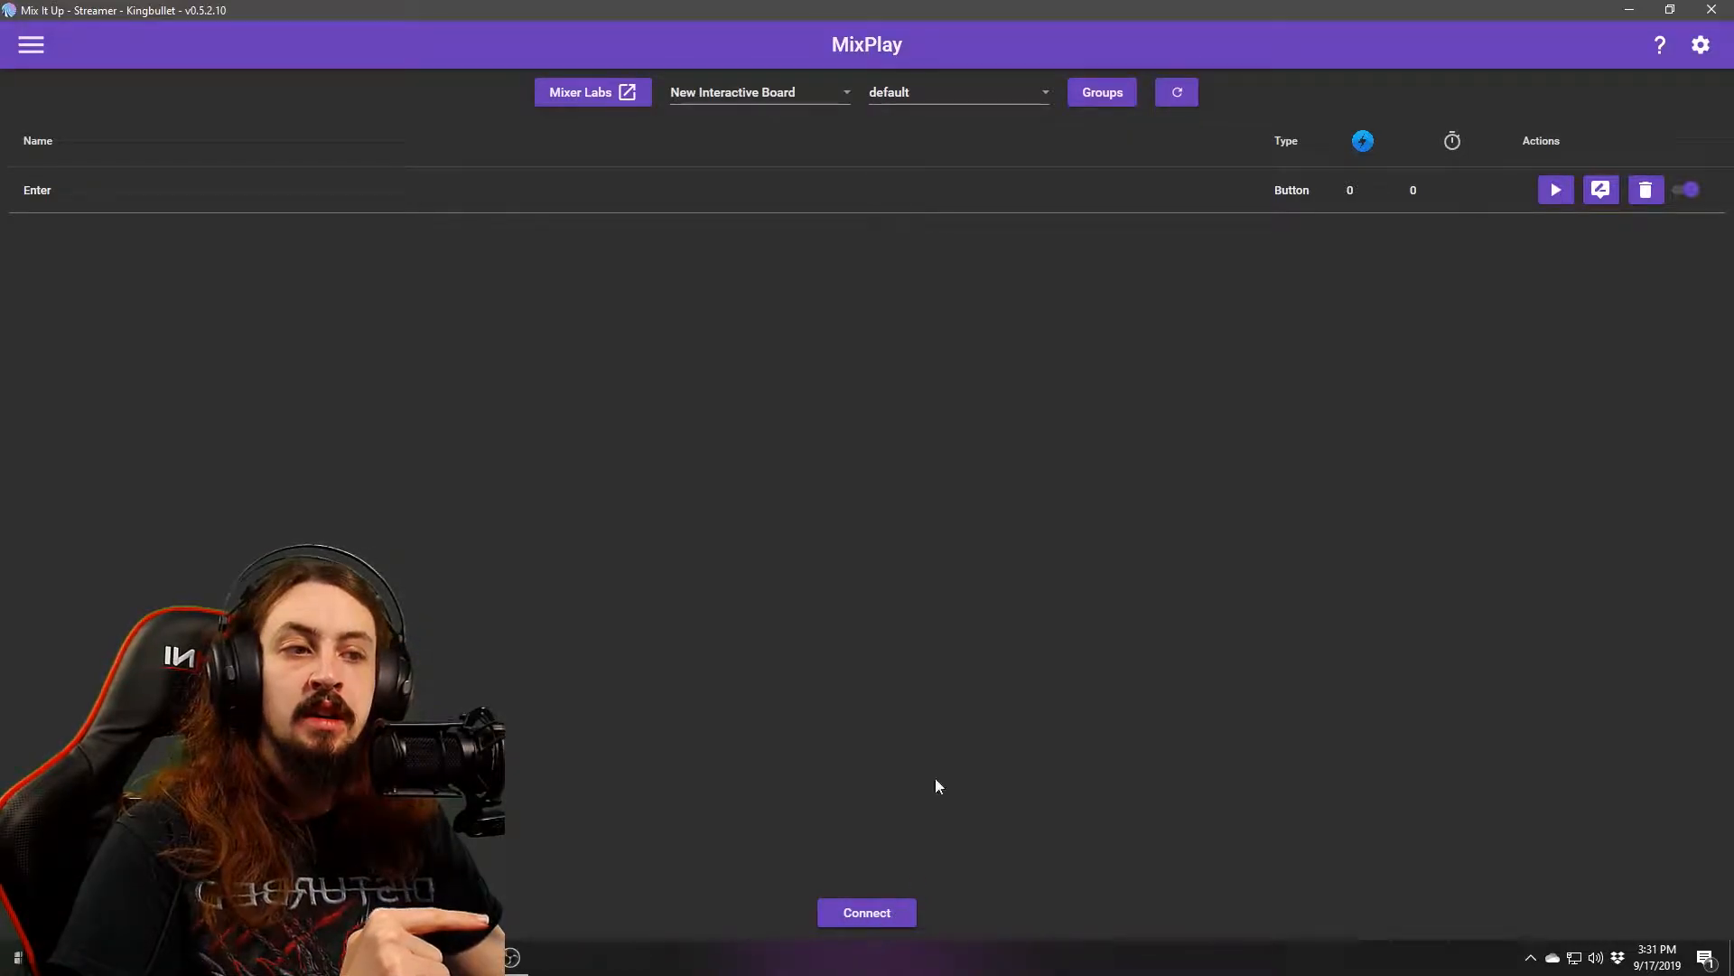
Check the user groups, then switch to the Main Board scene.
{"action": "left_click", "coordinate": [1092, 94]}
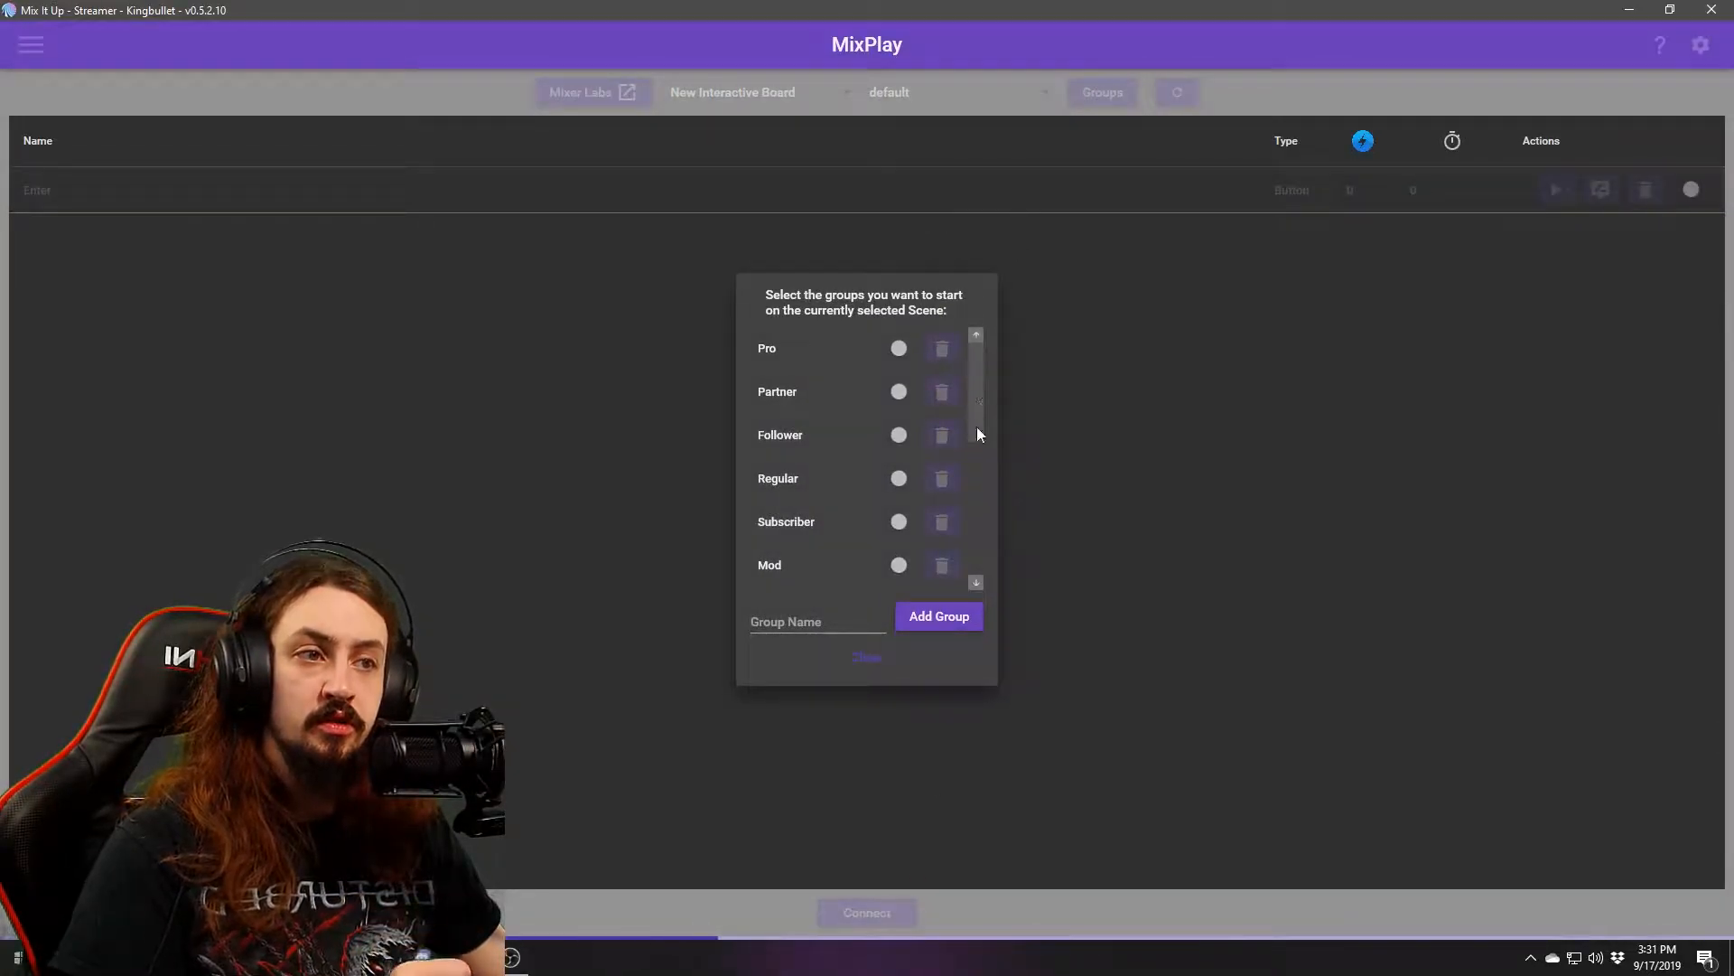
{"action": "left_click", "coordinate": [872, 684]}
{"action": "left_click", "coordinate": [906, 87]}
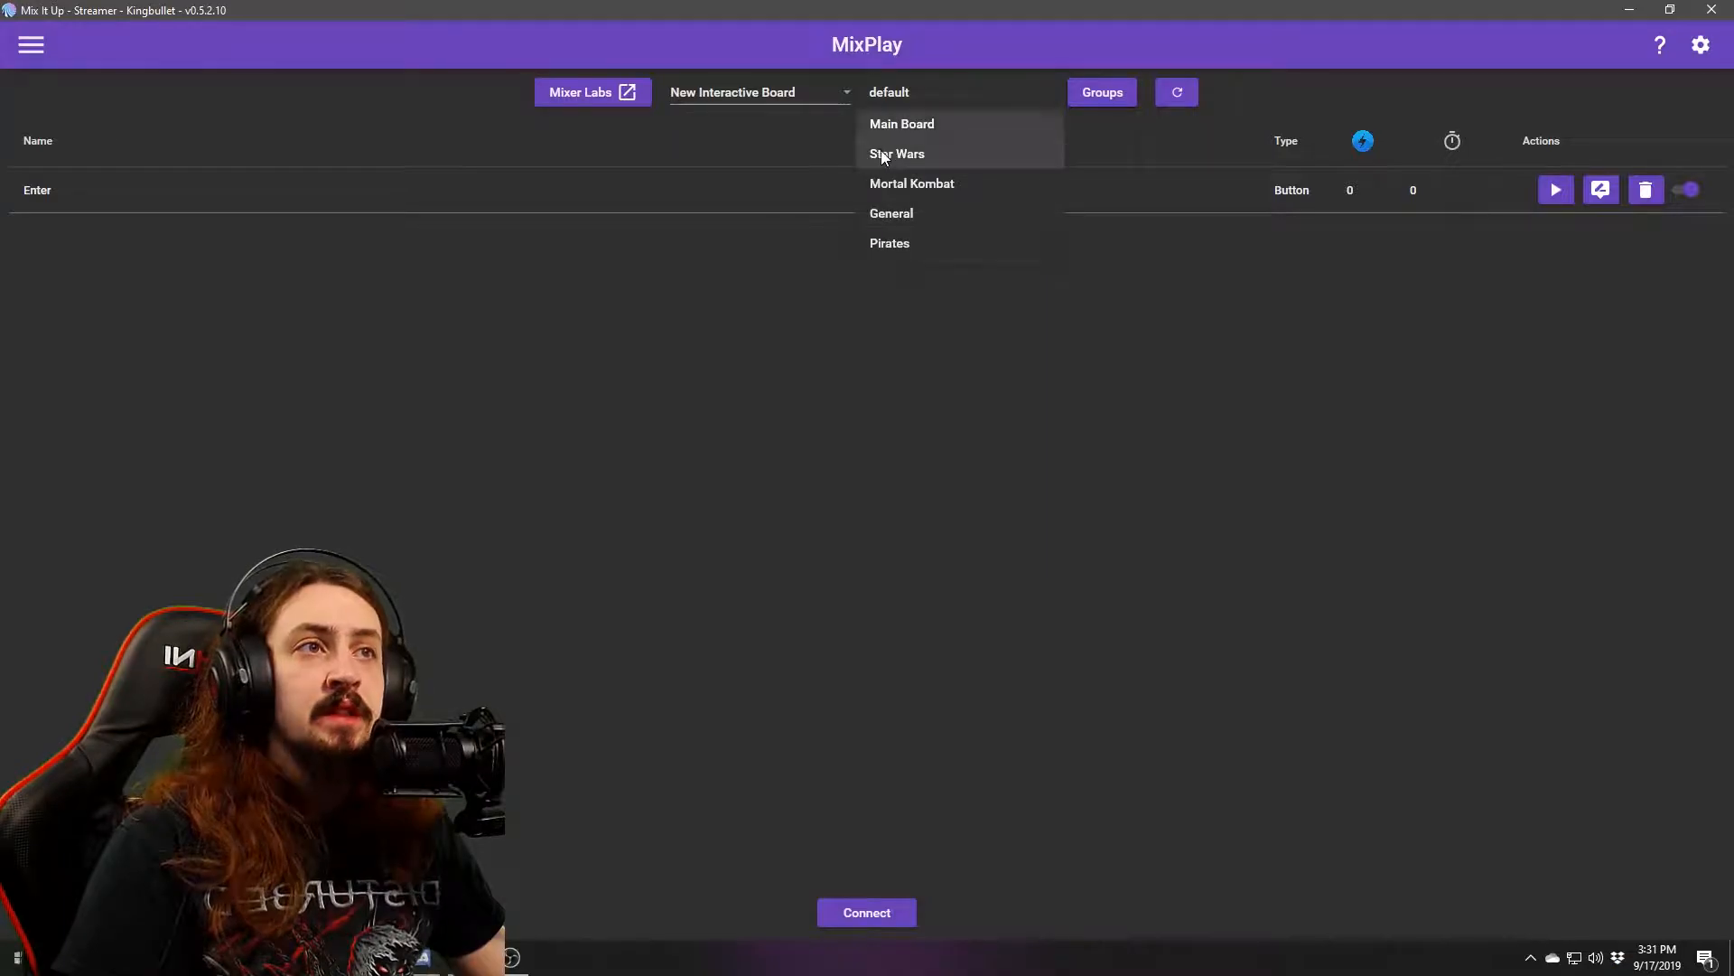
{"action": "left_click", "coordinate": [907, 127]}
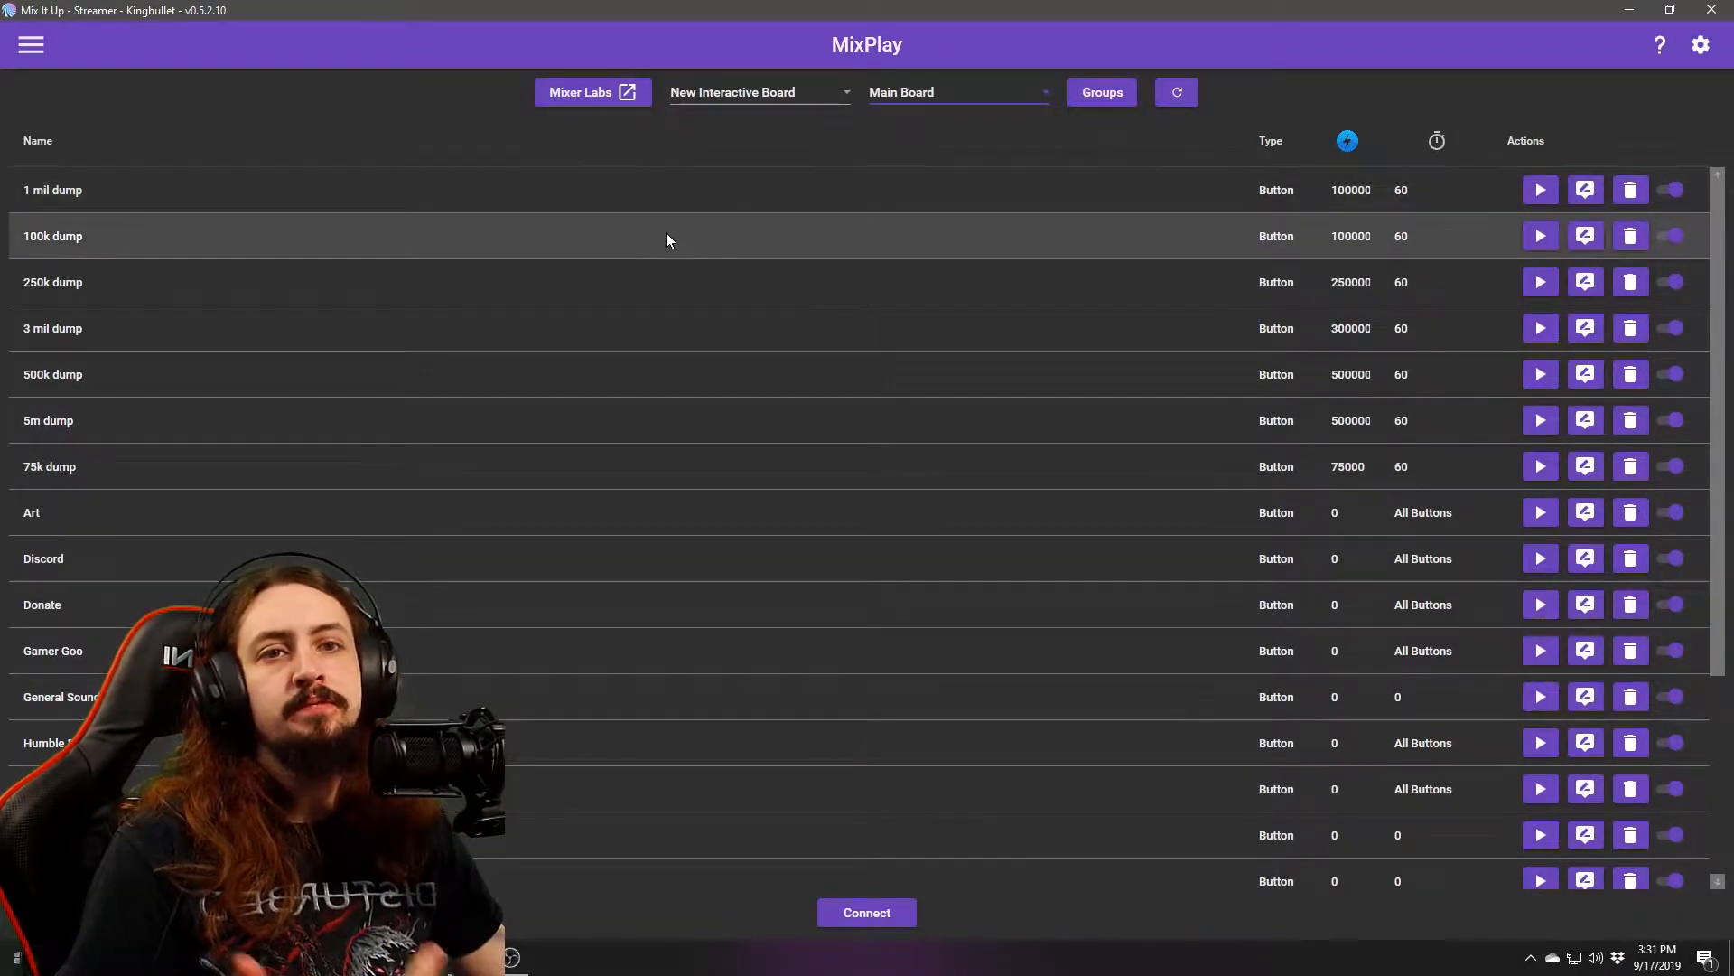
{"action": "left_click", "coordinate": [1586, 377]}
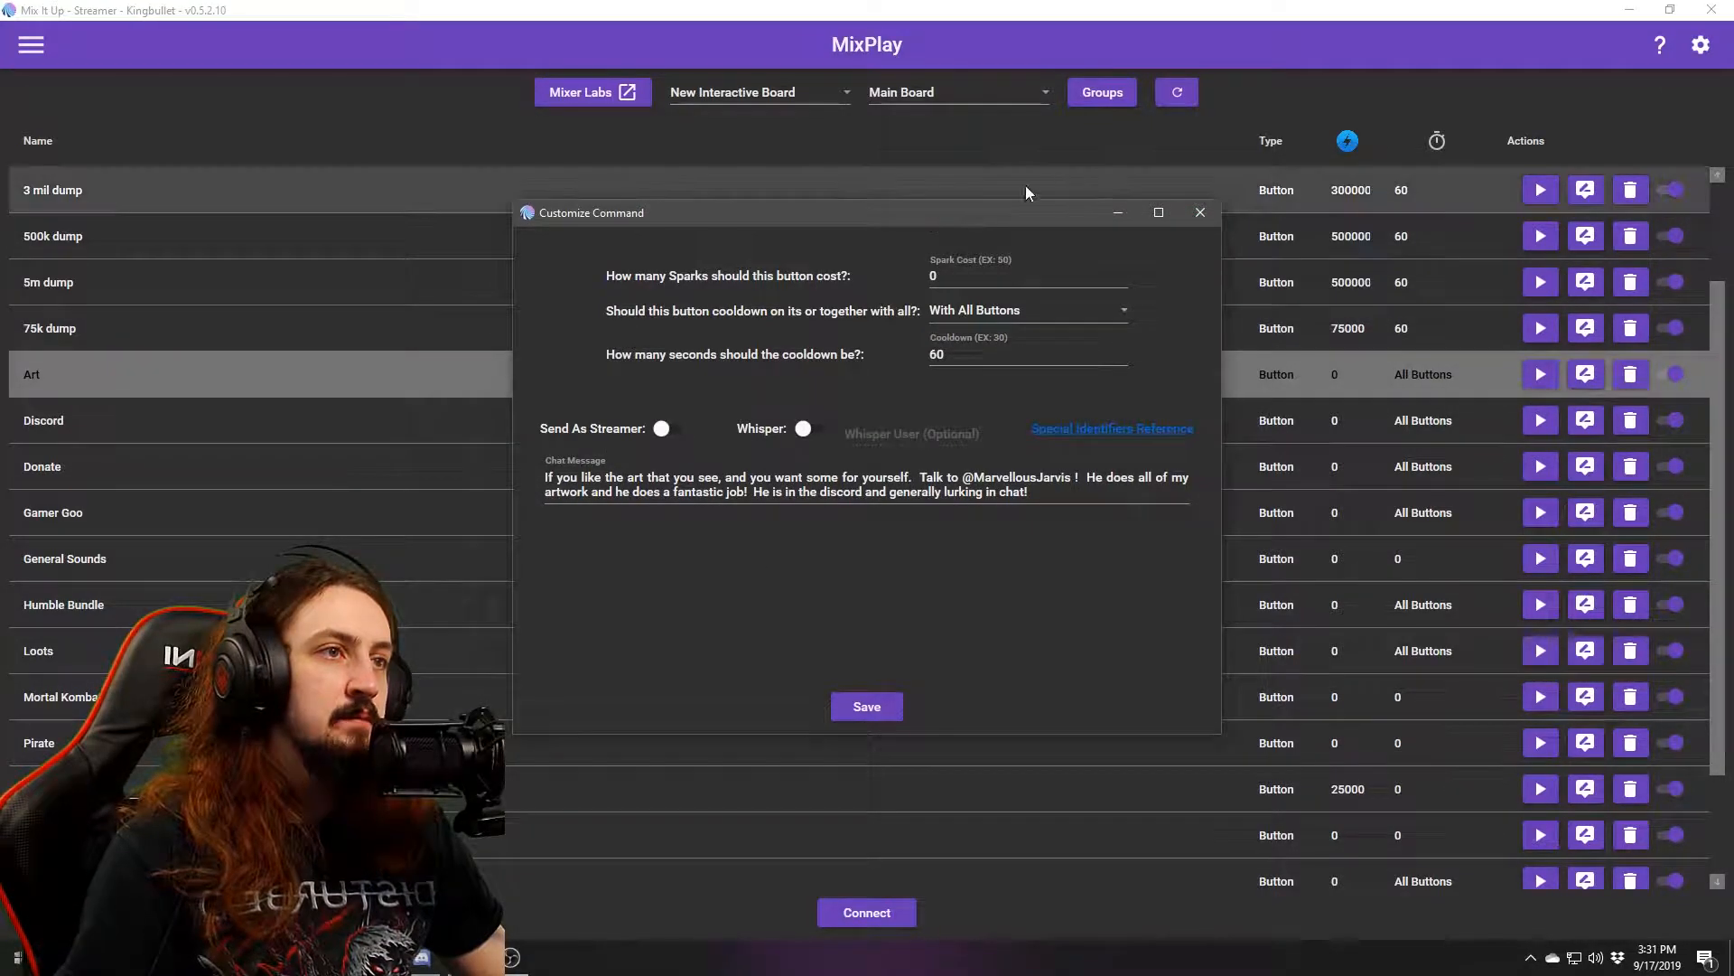
{"action": "left_click", "coordinate": [1205, 220]}
{"action": "left_click", "coordinate": [1586, 374]}
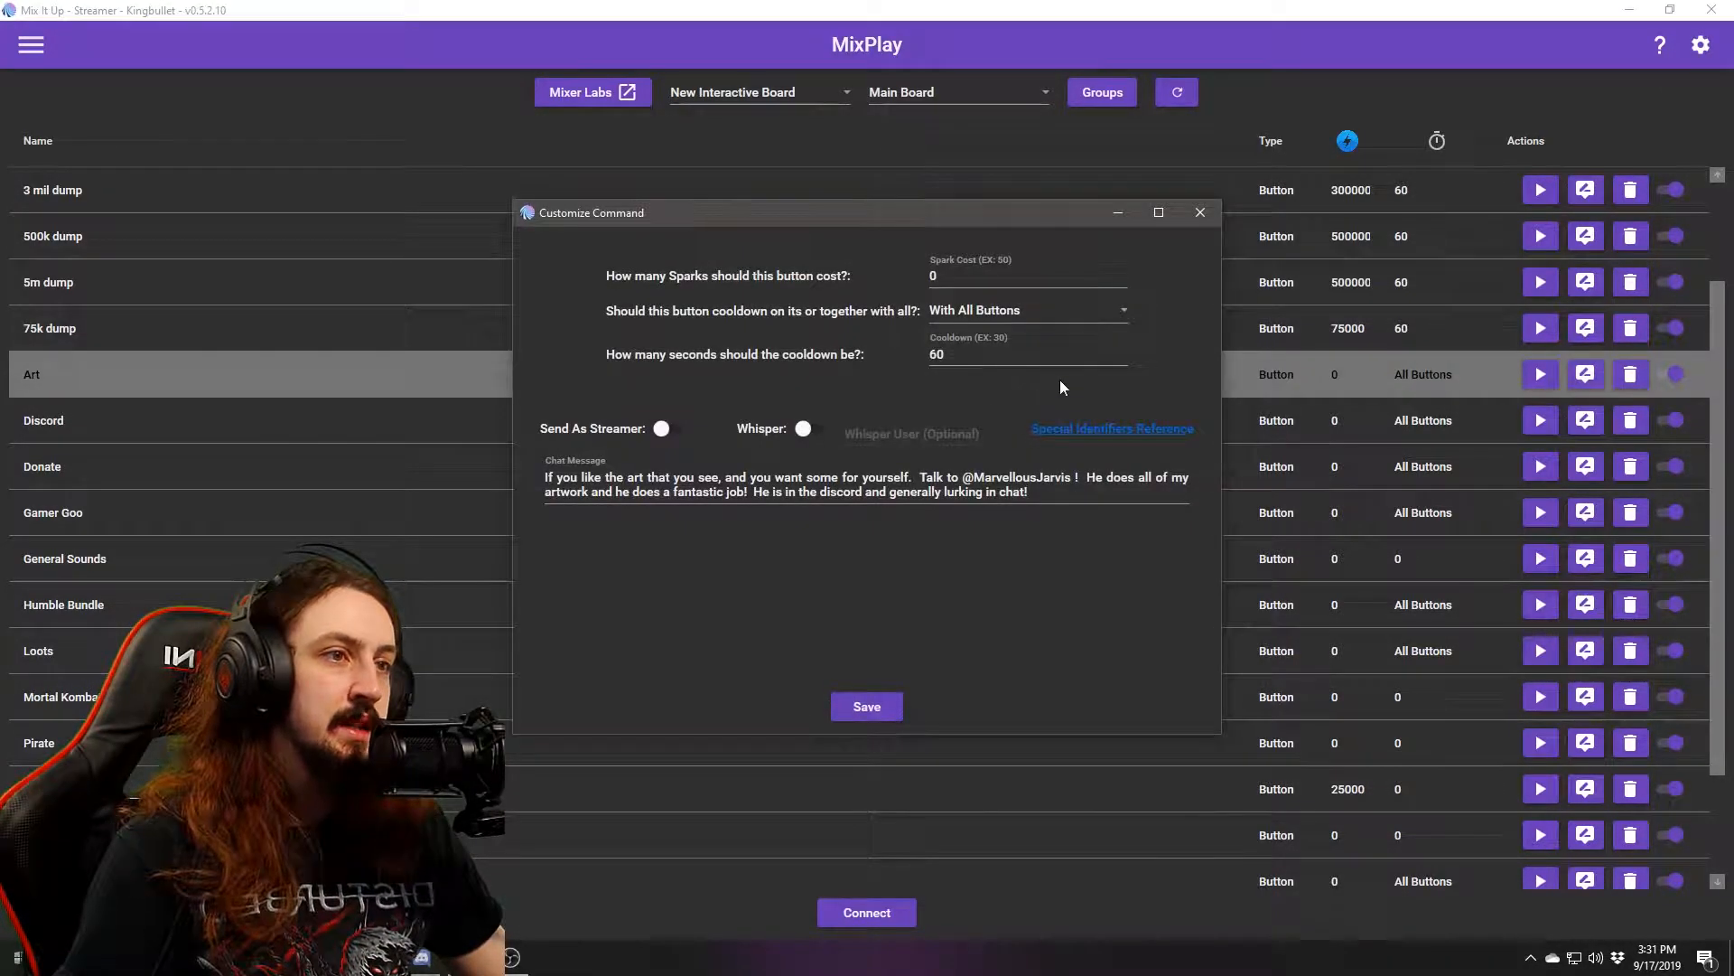
{"action": "left_click", "coordinate": [1202, 213]}
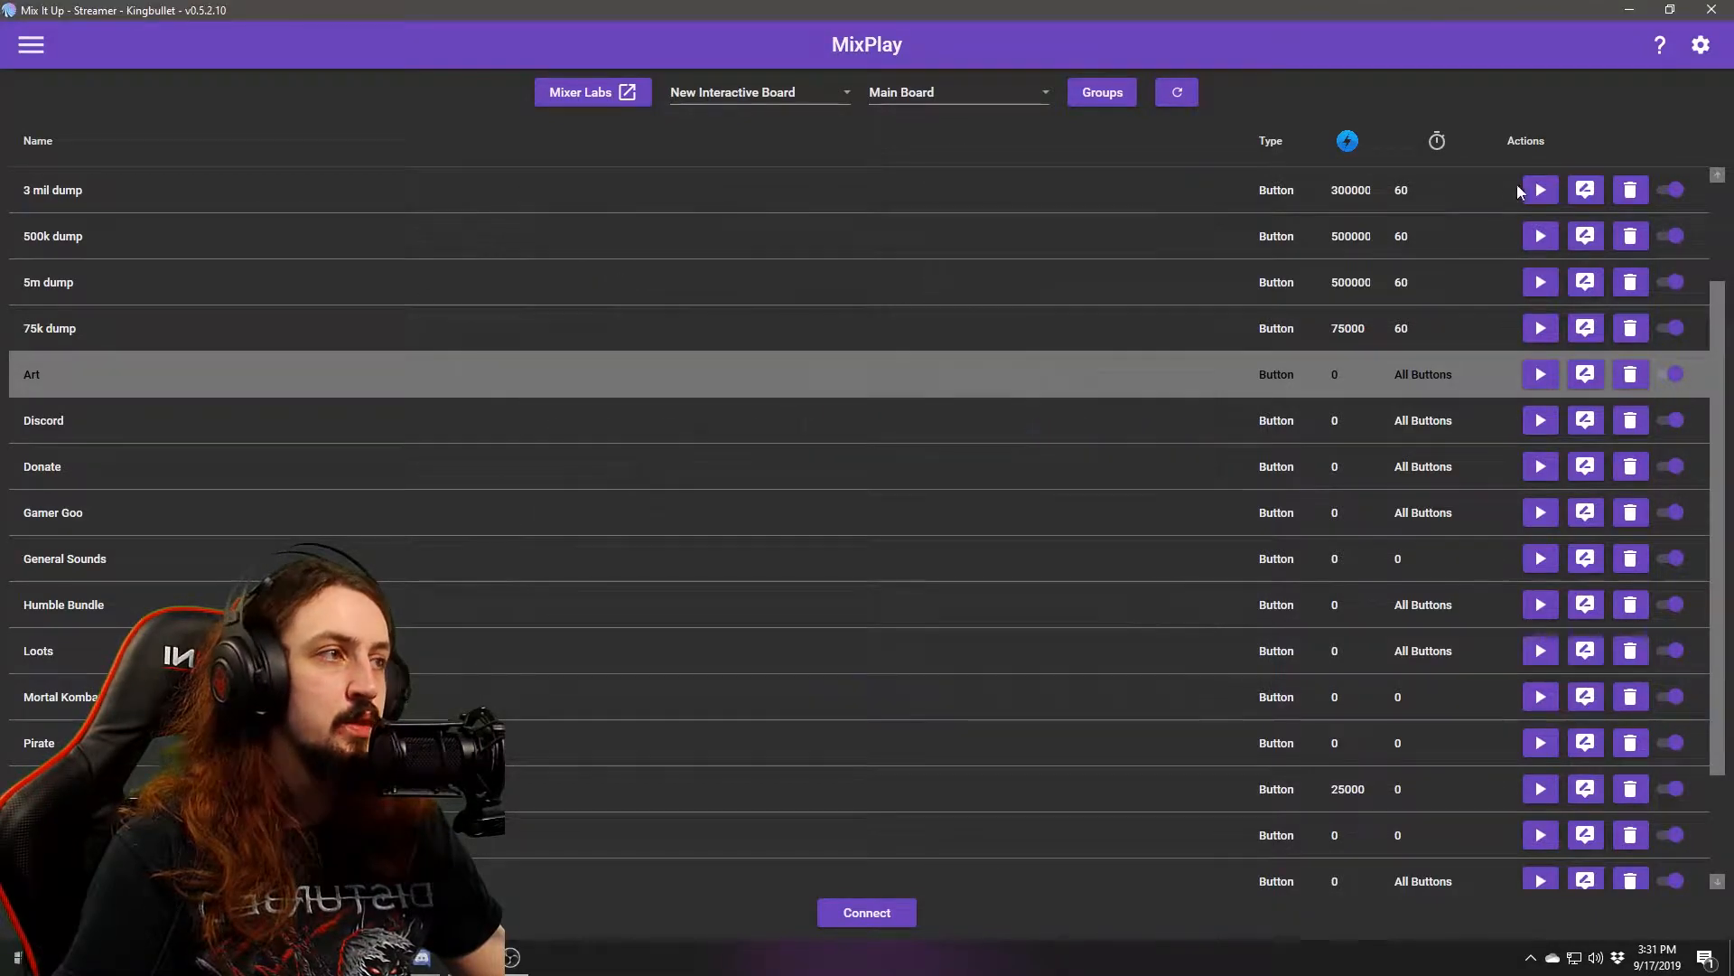
{"action": "left_click", "coordinate": [1585, 190]}
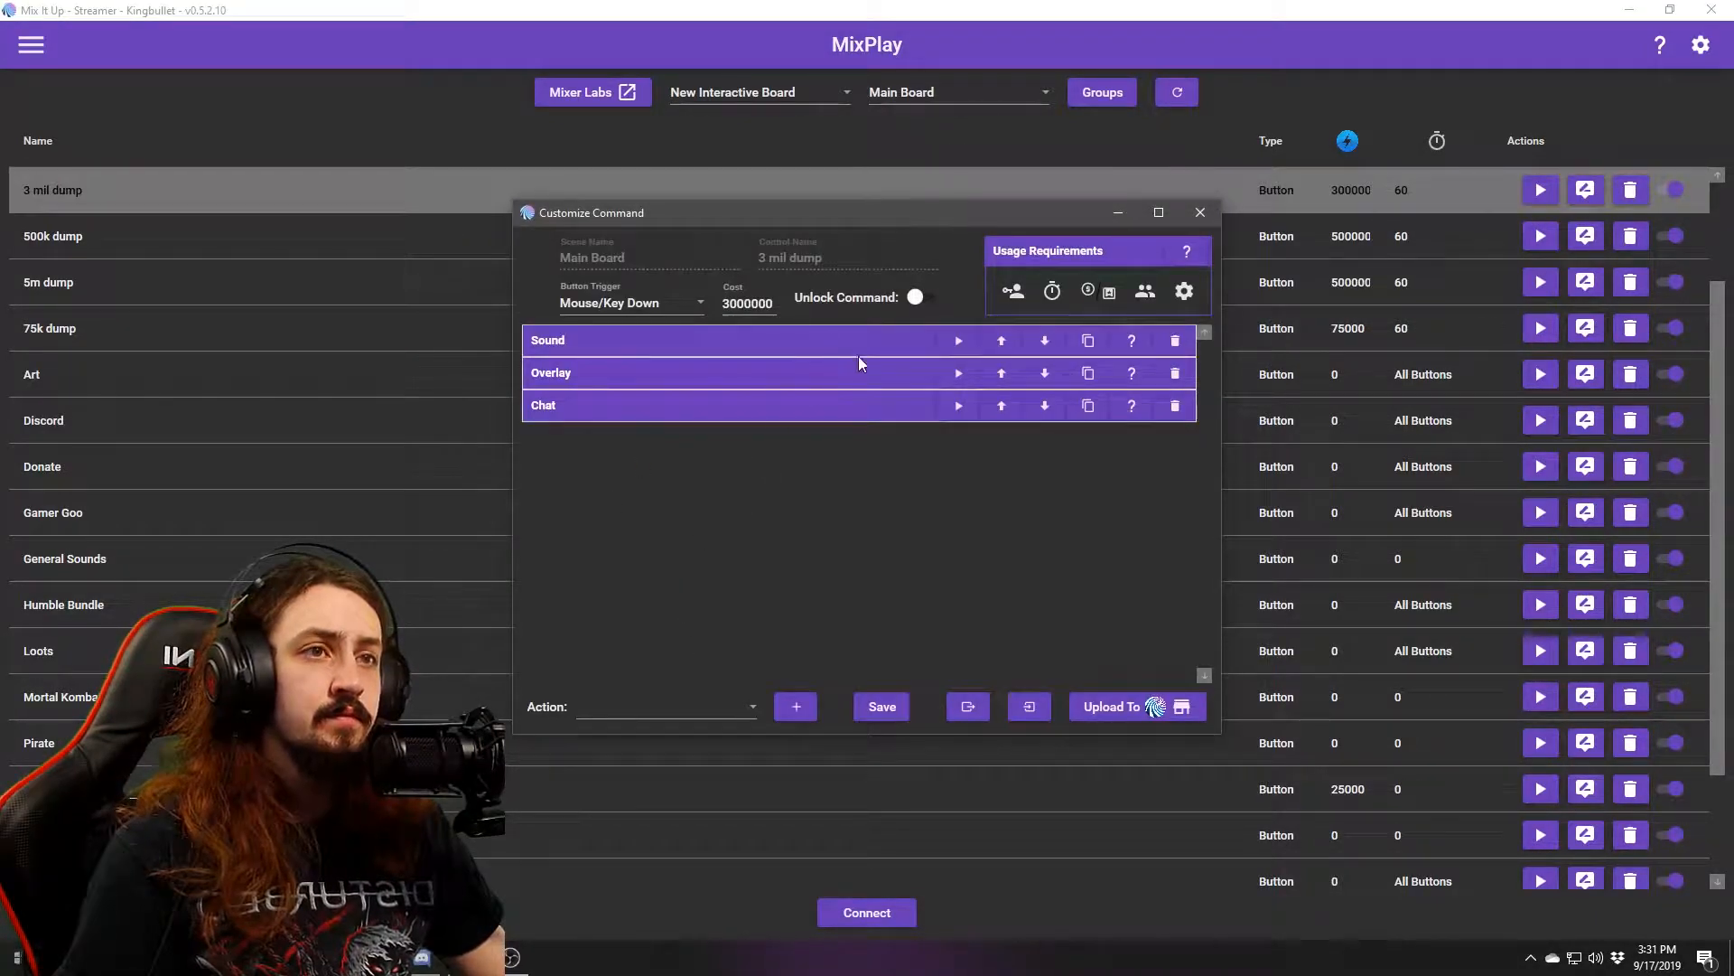
{"action": "left_click", "coordinate": [1205, 214]}
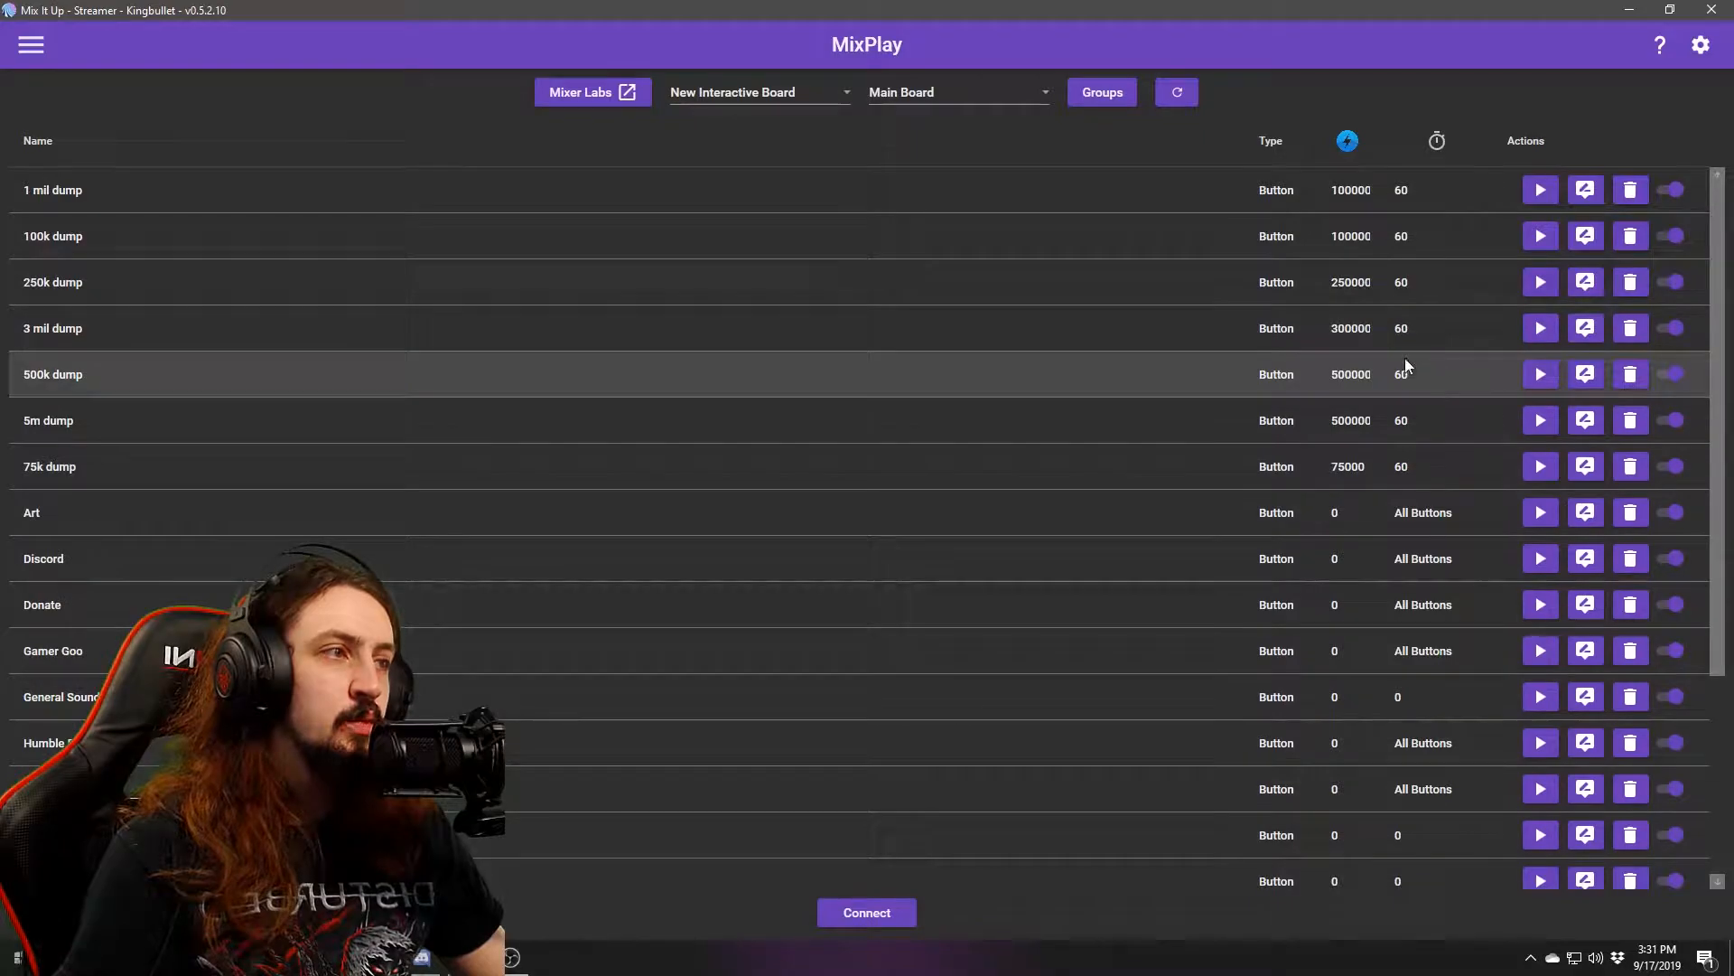
{"action": "scroll", "coordinate": [1302, 340], "scroll_direction": "down", "scroll_amount": 3}
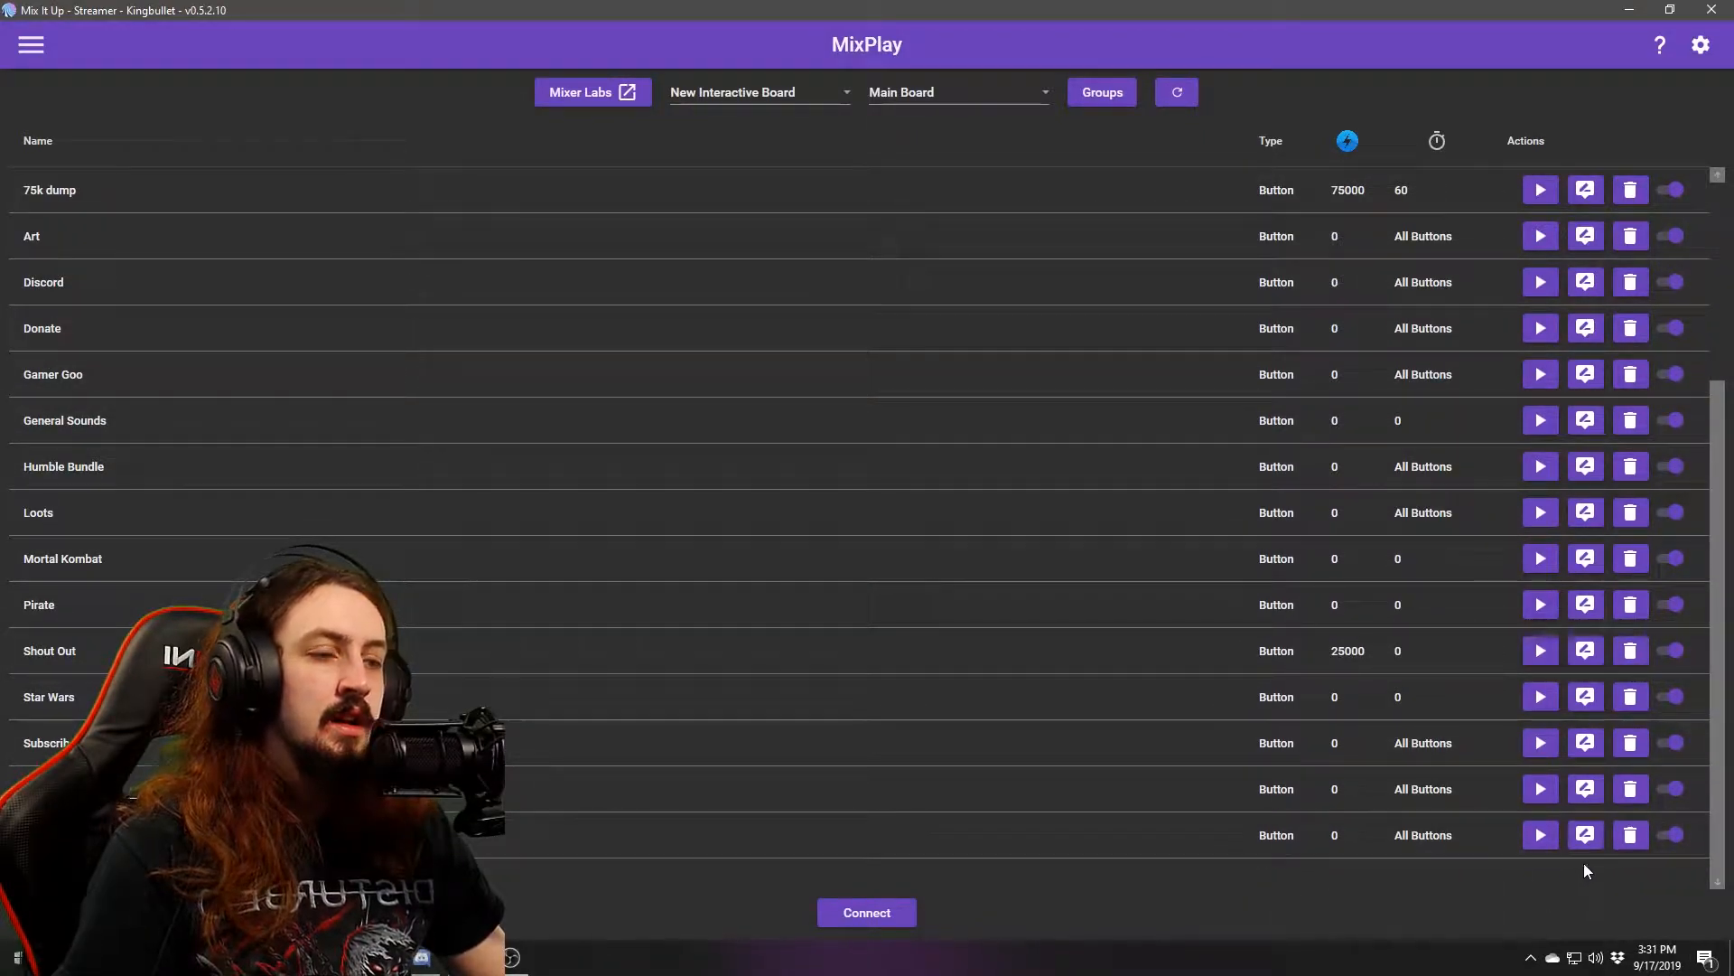
{"action": "scroll", "coordinate": [1526, 379], "scroll_direction": "up", "scroll_amount": 3}
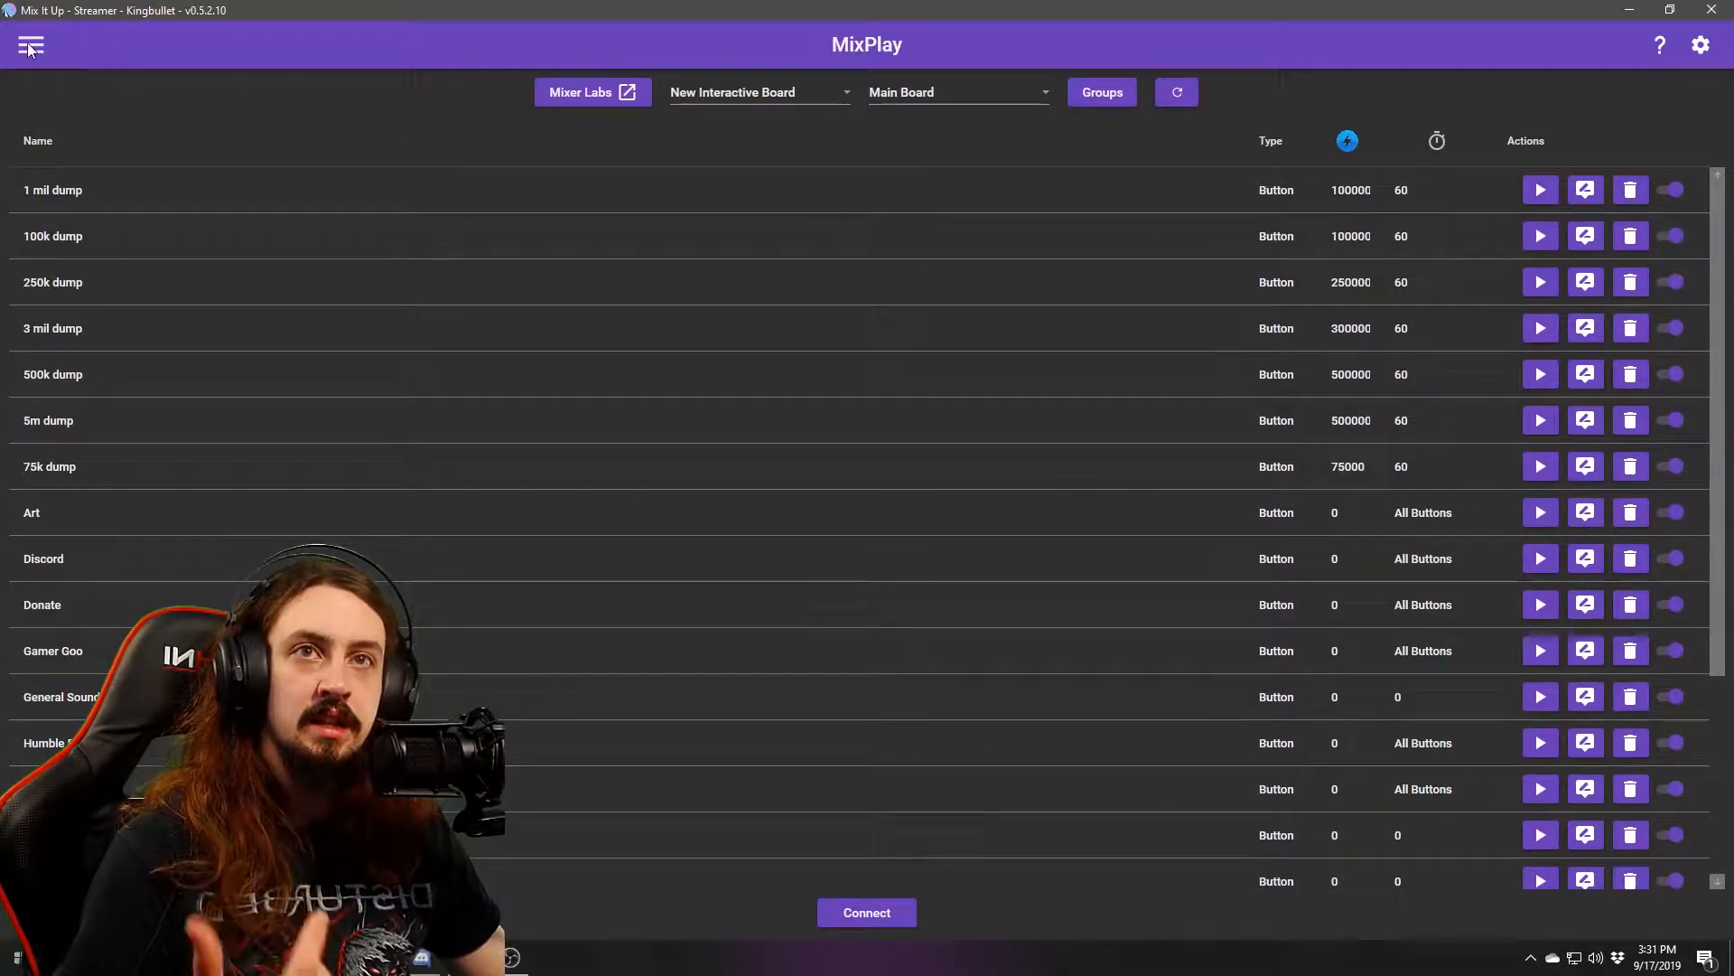
{"action": "left_click", "coordinate": [29, 46]}
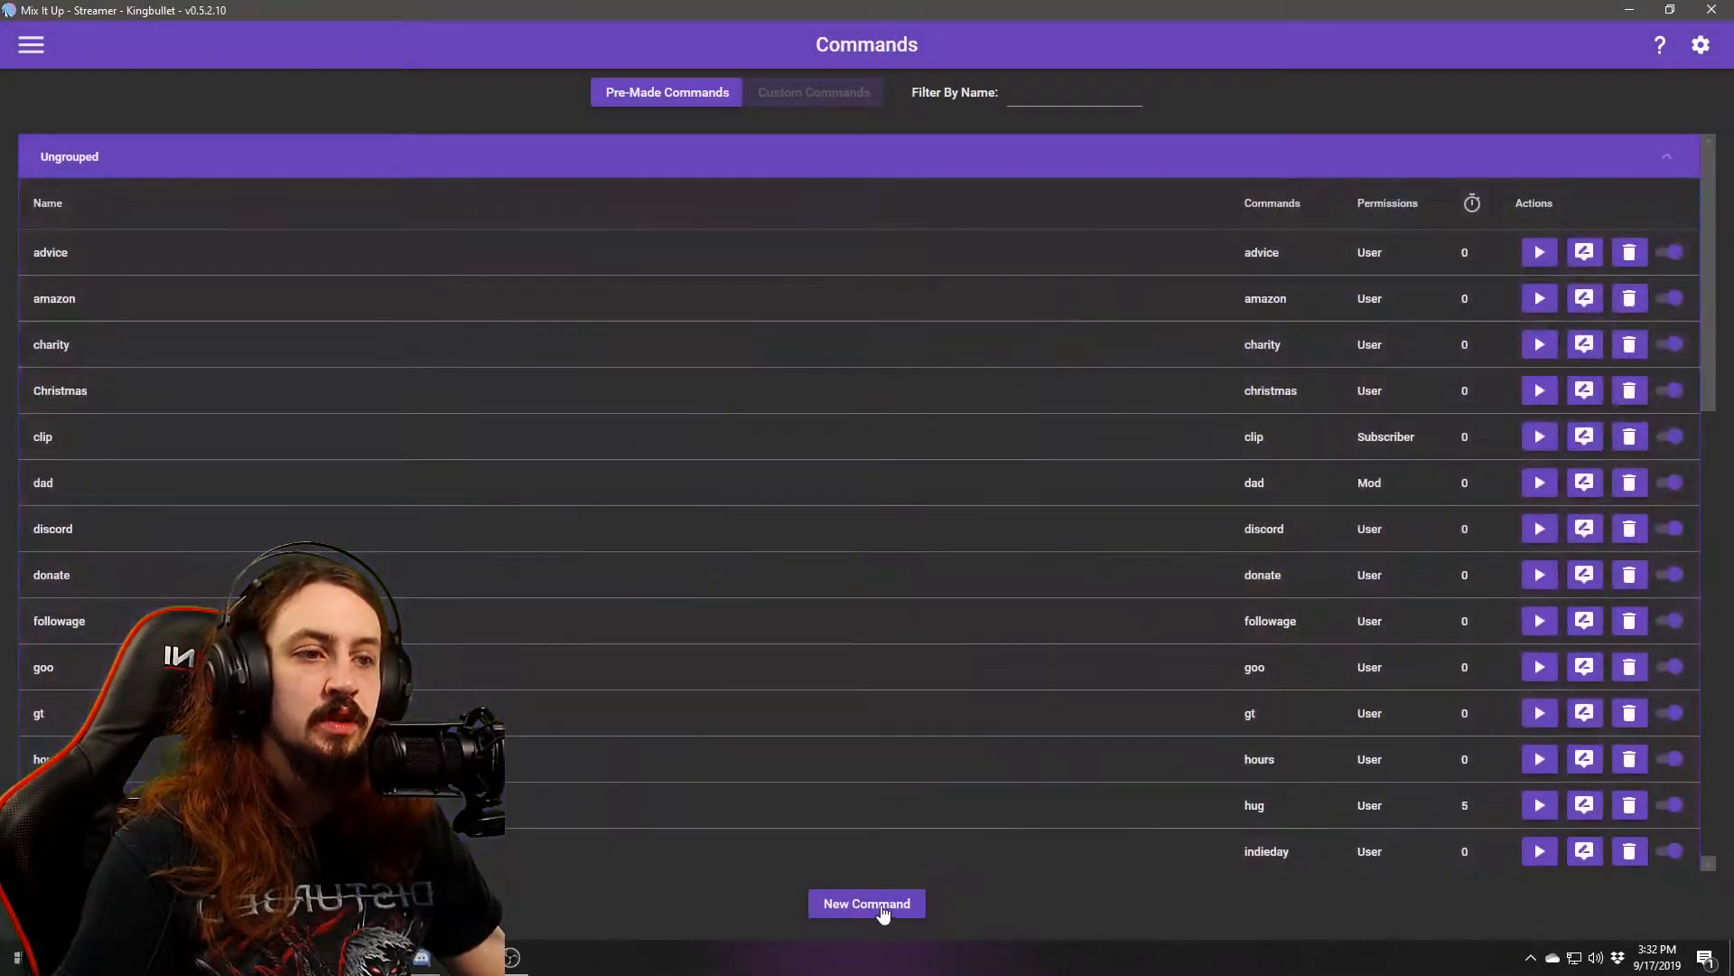
{"action": "left_click", "coordinate": [876, 906]}
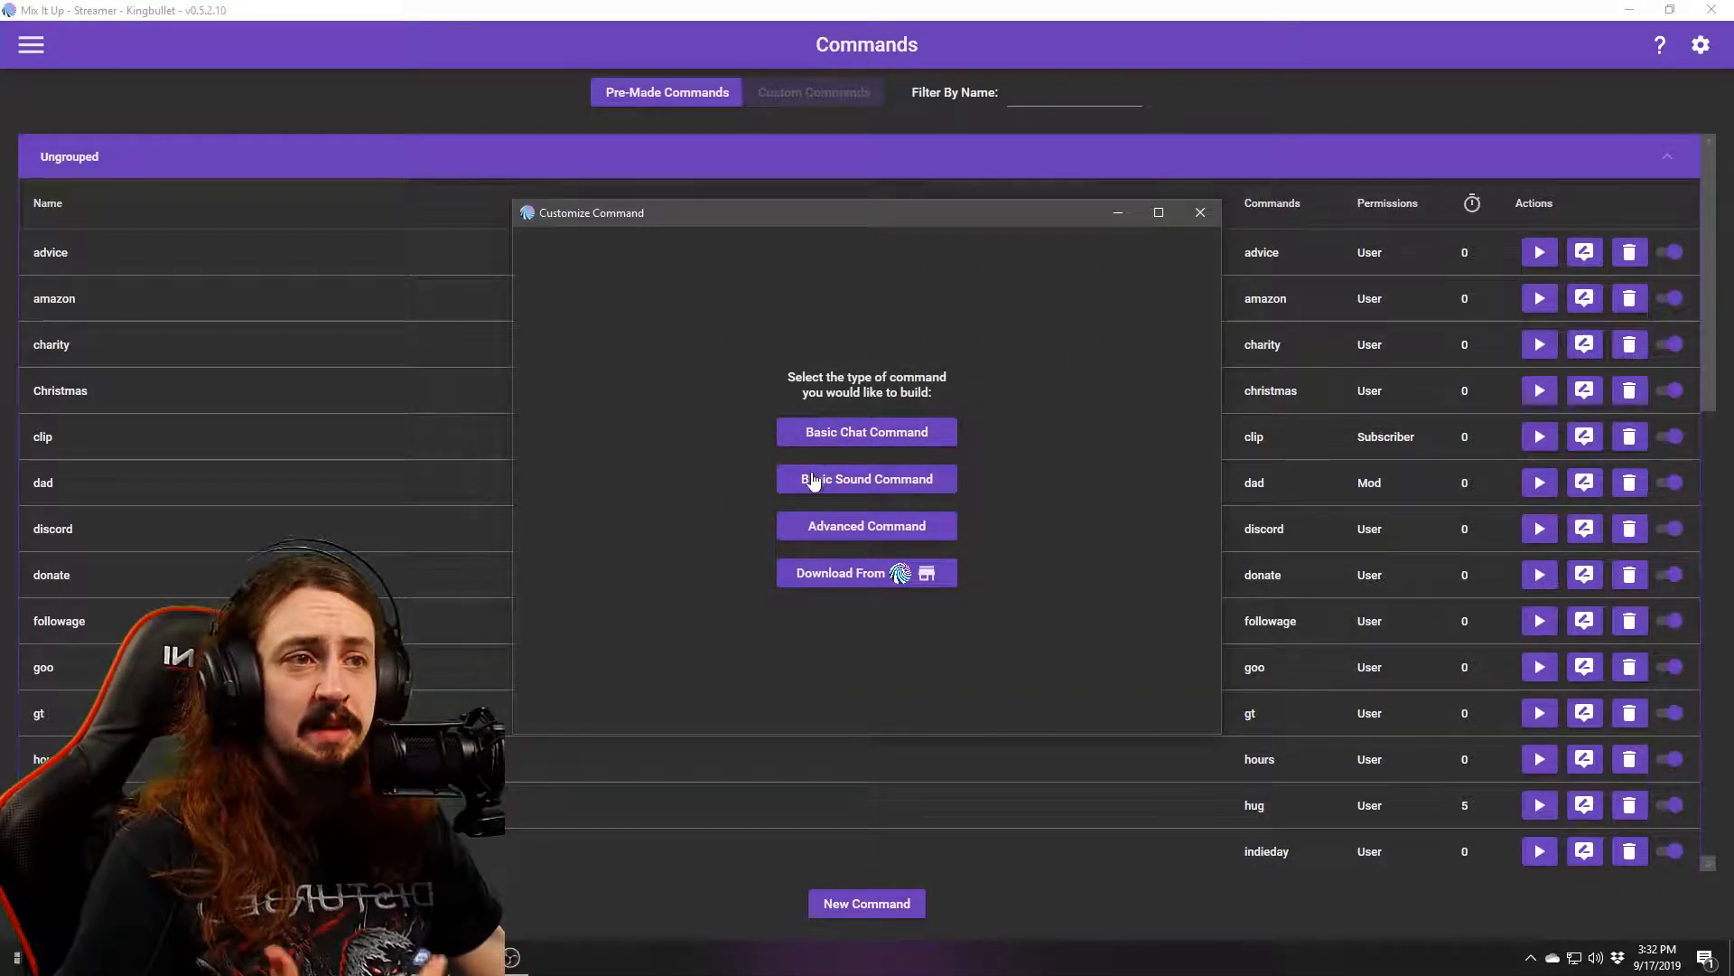
{"action": "left_click", "coordinate": [1201, 213]}
{"action": "left_click", "coordinate": [23, 50]}
{"action": "left_click", "coordinate": [56, 201]}
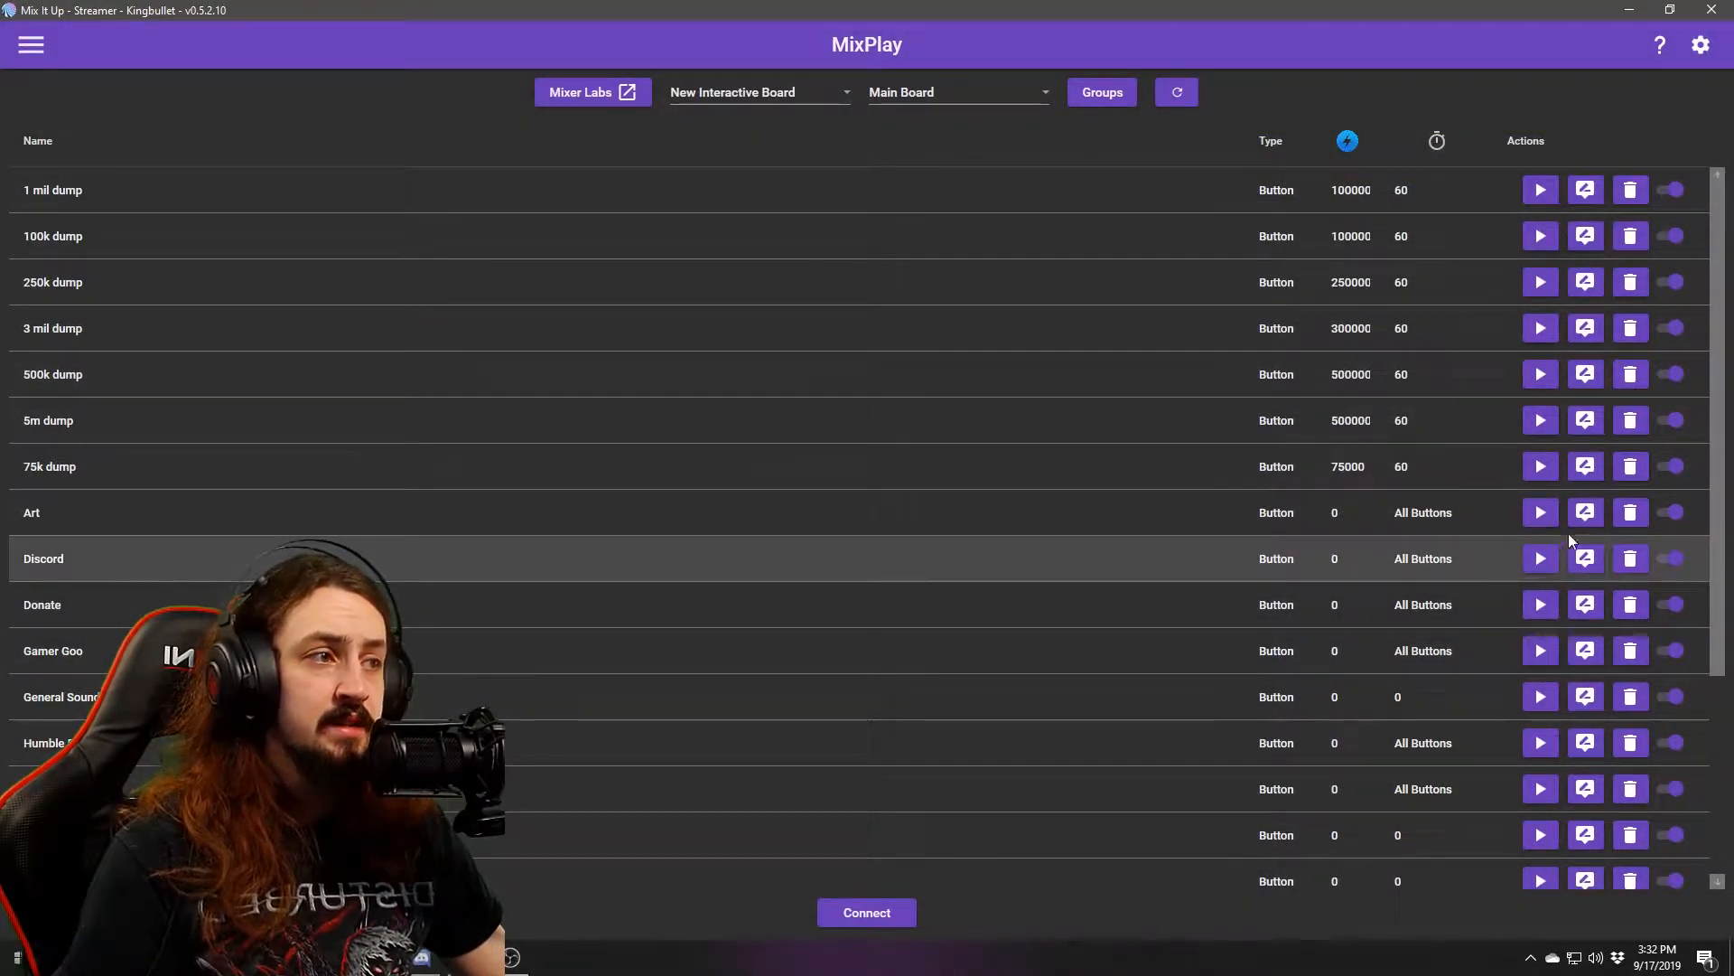
{"action": "left_click", "coordinate": [1586, 512]}
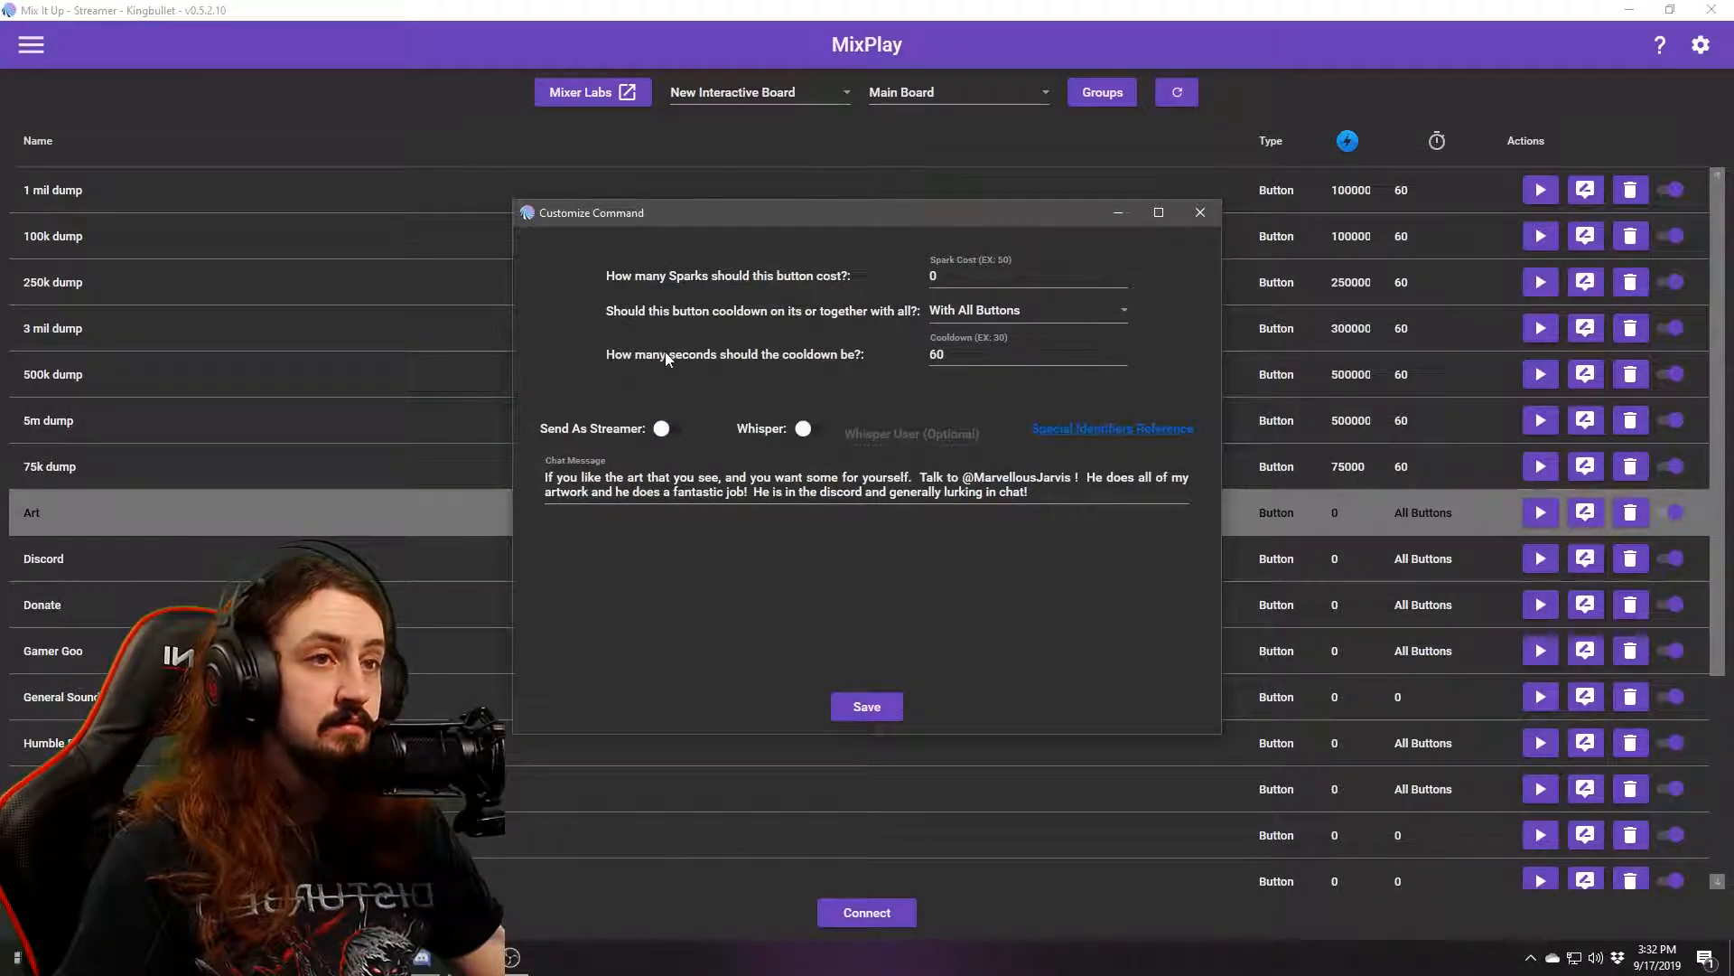
{"action": "left_click", "coordinate": [1005, 315]}
{"action": "left_click", "coordinate": [1019, 312]}
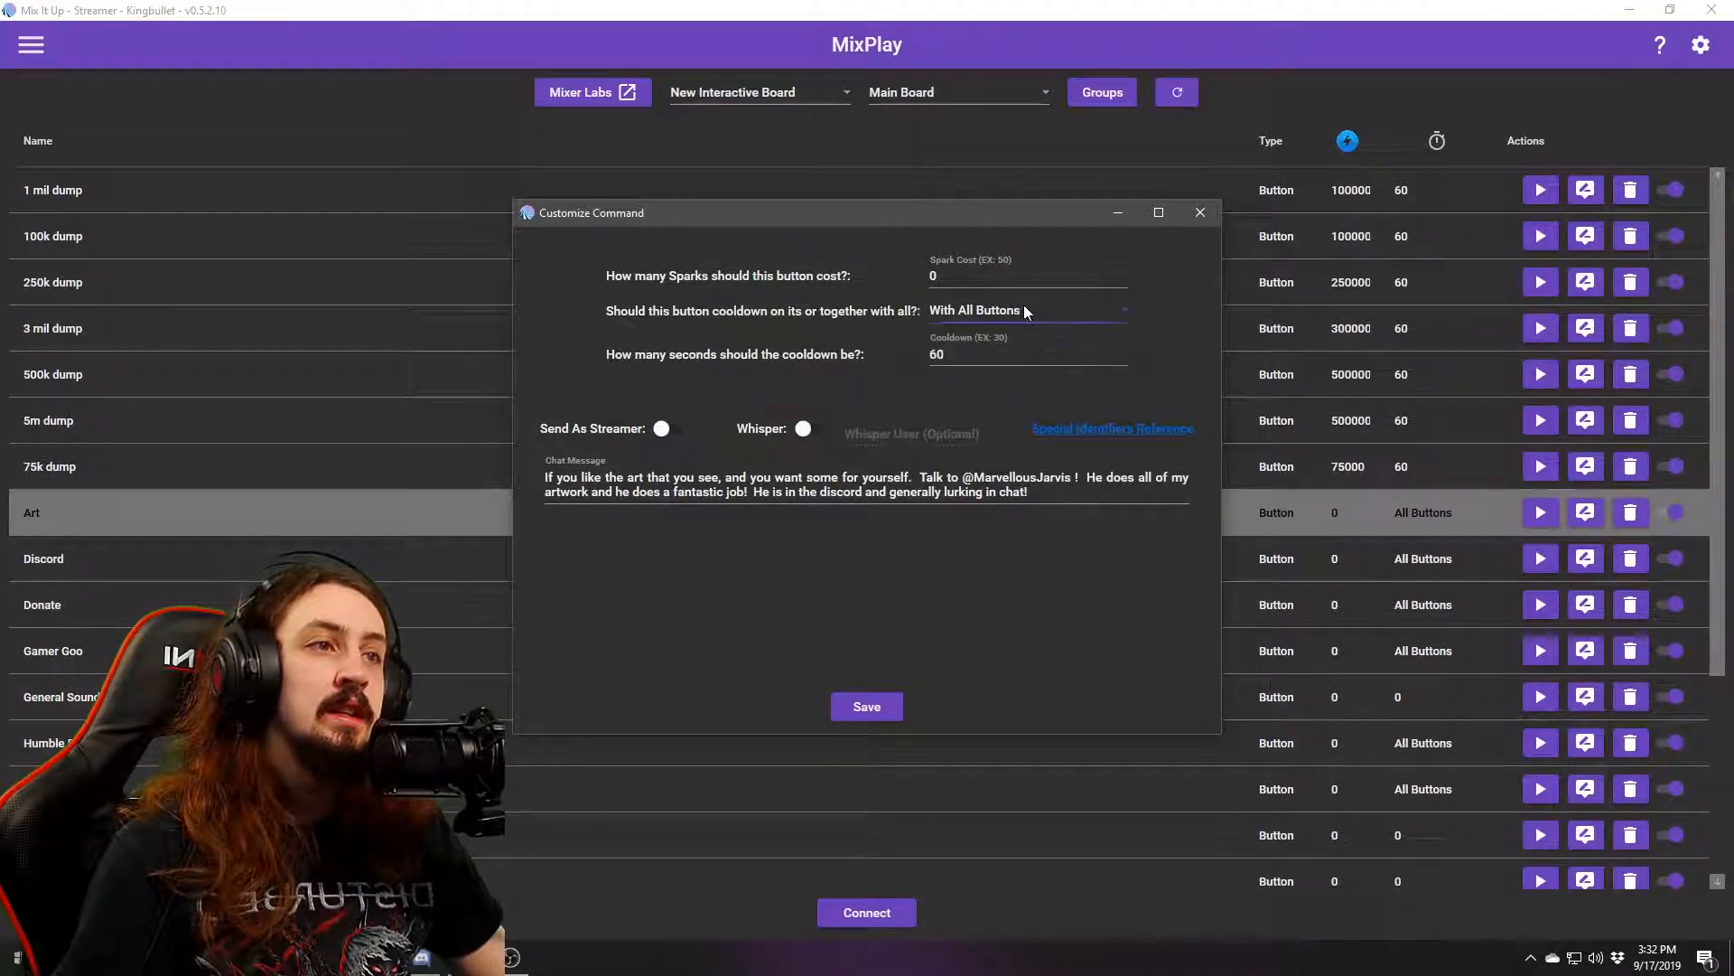
{"action": "left_click", "coordinate": [1053, 311]}
{"action": "left_click", "coordinate": [782, 327]}
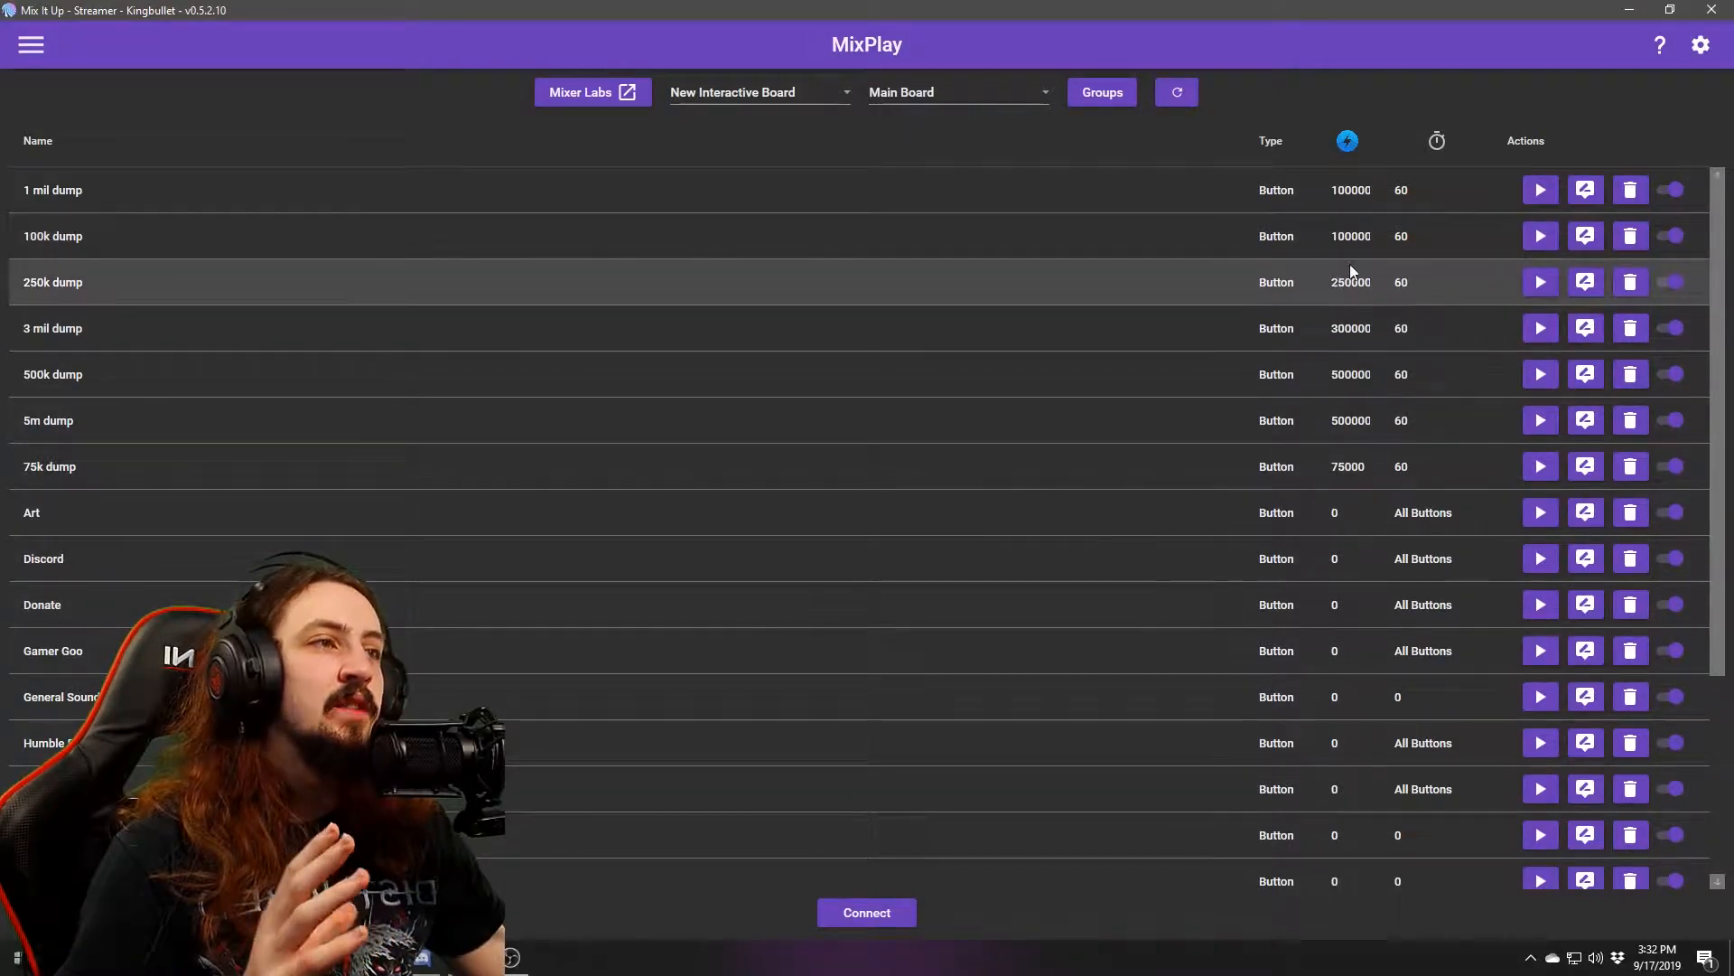
{"action": "left_click", "coordinate": [1588, 192]}
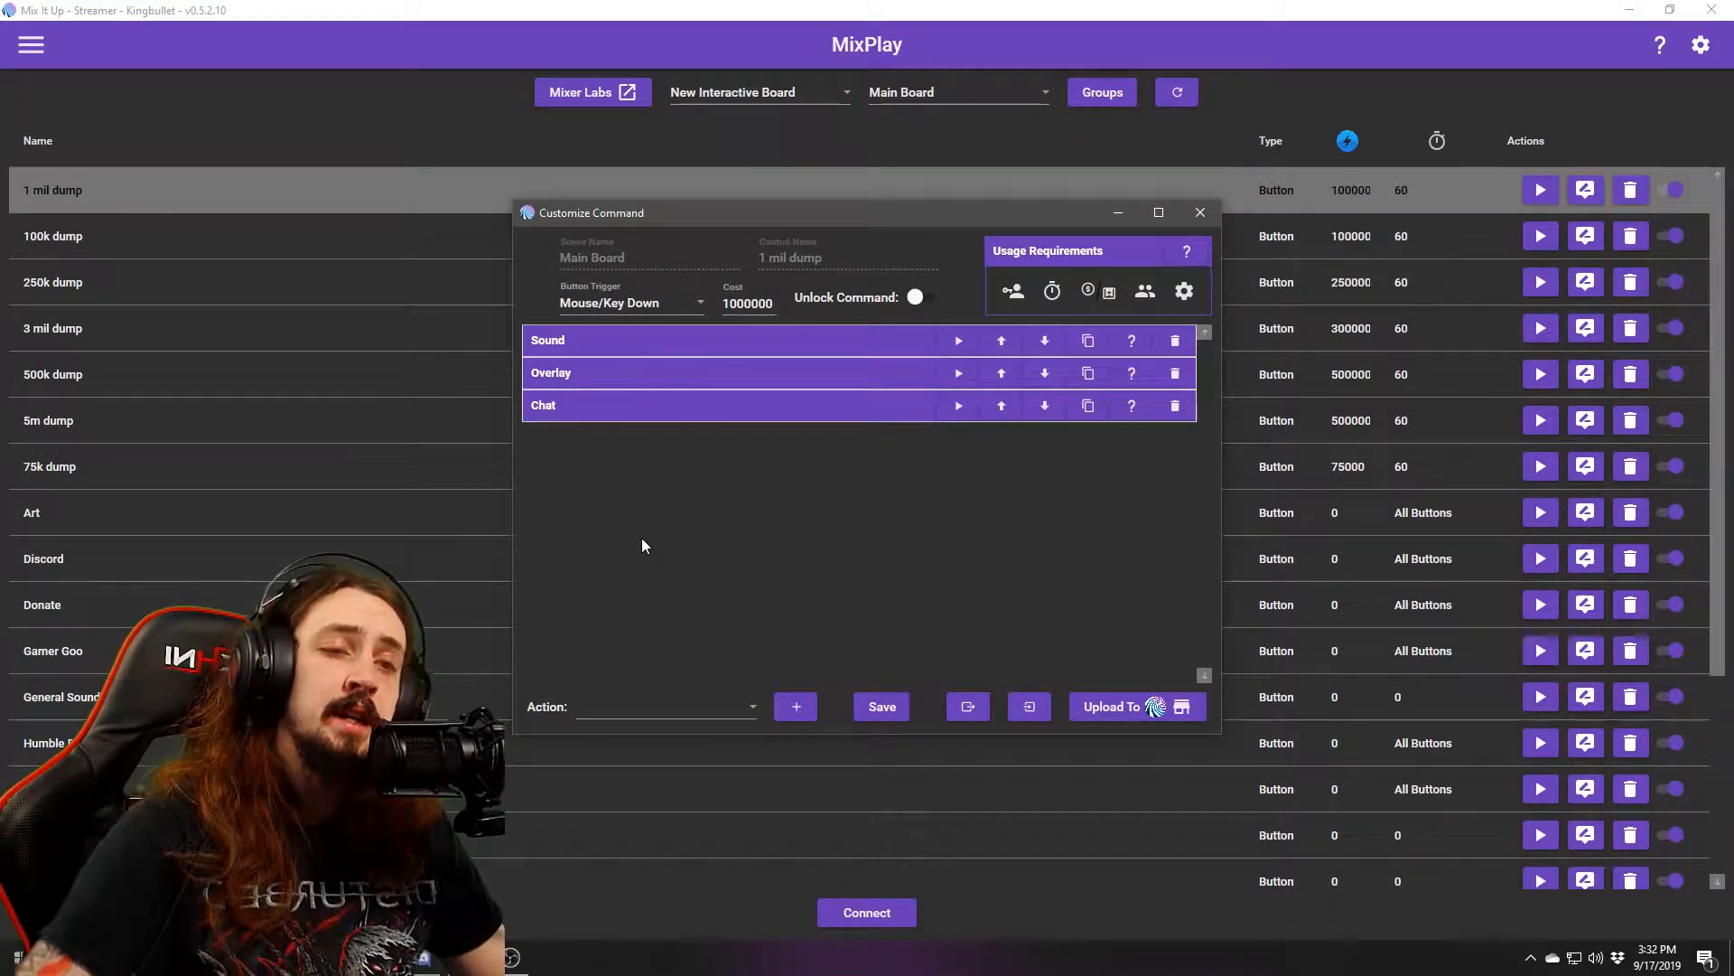
{"action": "left_click", "coordinate": [650, 340]}
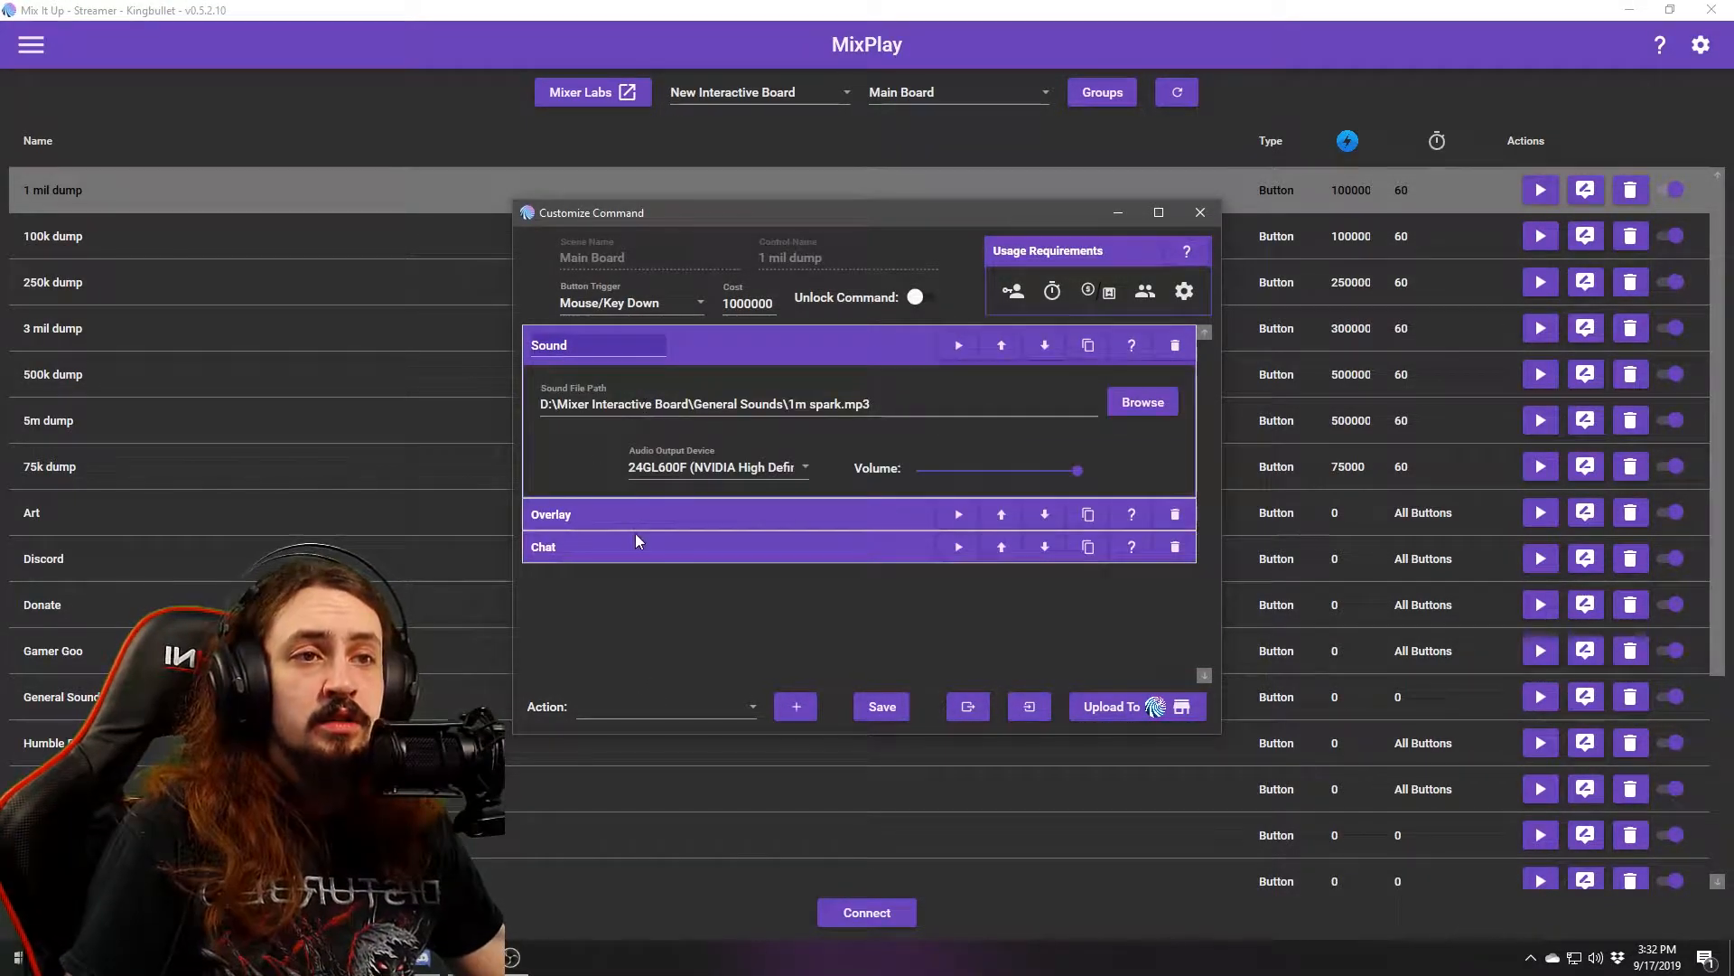
{"action": "left_click", "coordinate": [645, 518]}
{"action": "scroll", "coordinate": [671, 587], "scroll_direction": "down", "scroll_amount": 6}
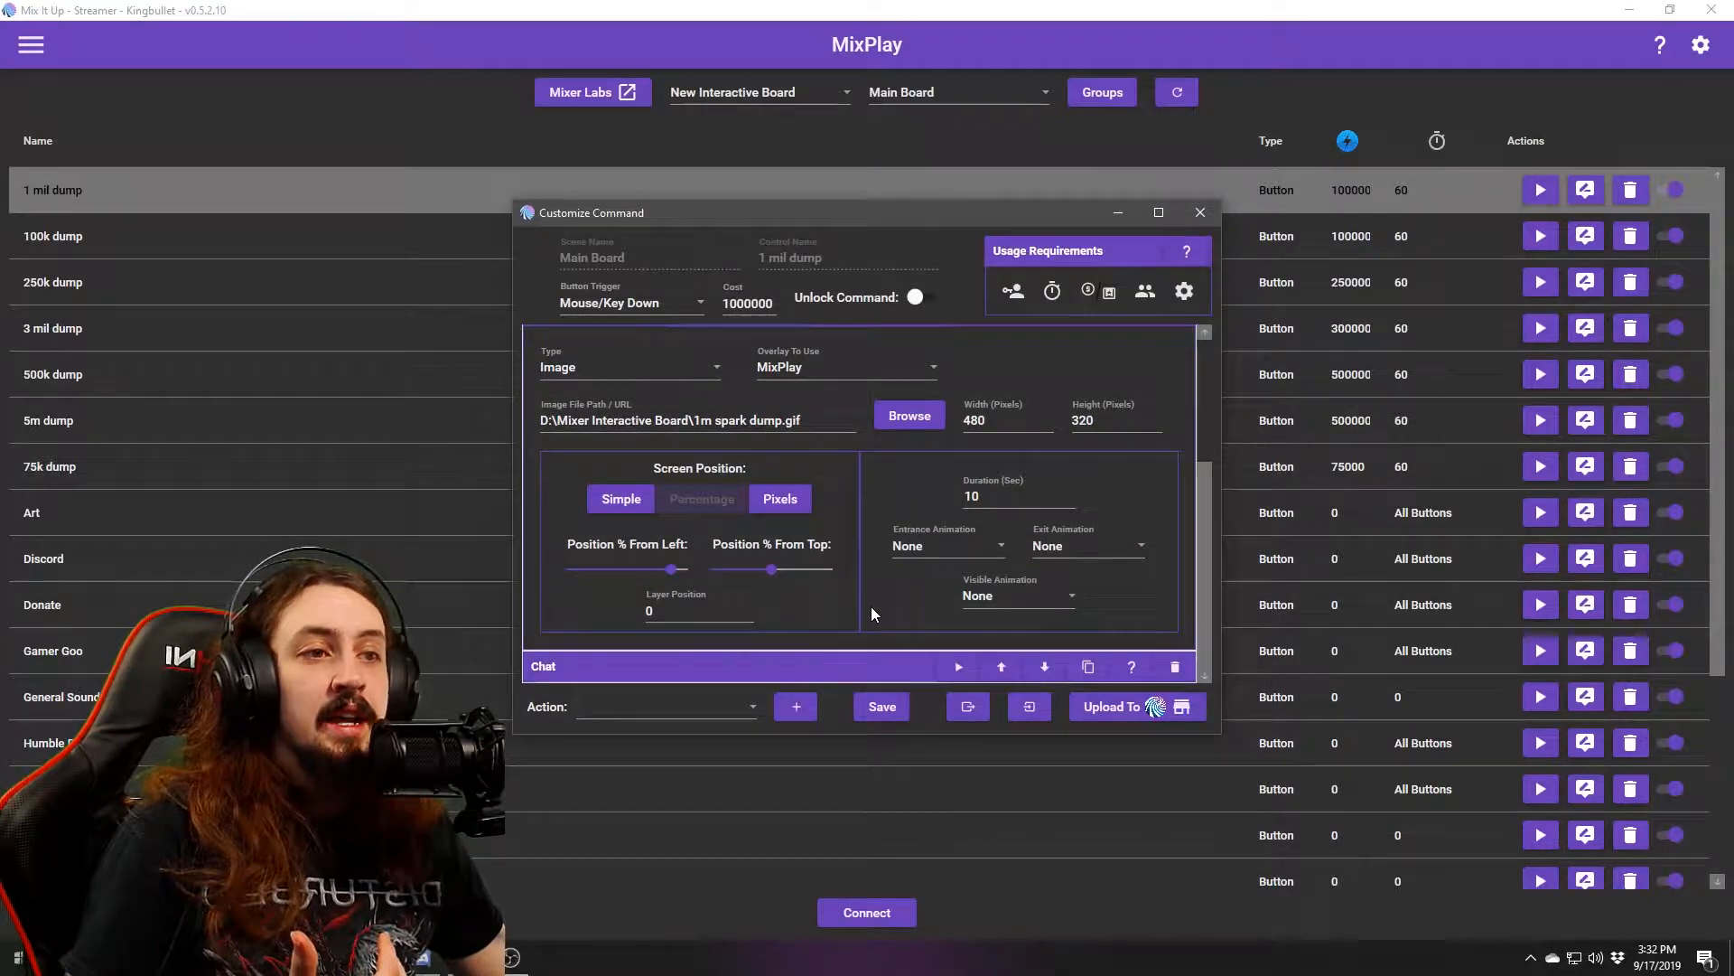
{"action": "scroll", "coordinate": [854, 591], "scroll_direction": "down", "scroll_amount": 2}
{"action": "scroll", "coordinate": [842, 580], "scroll_direction": "up", "scroll_amount": 5}
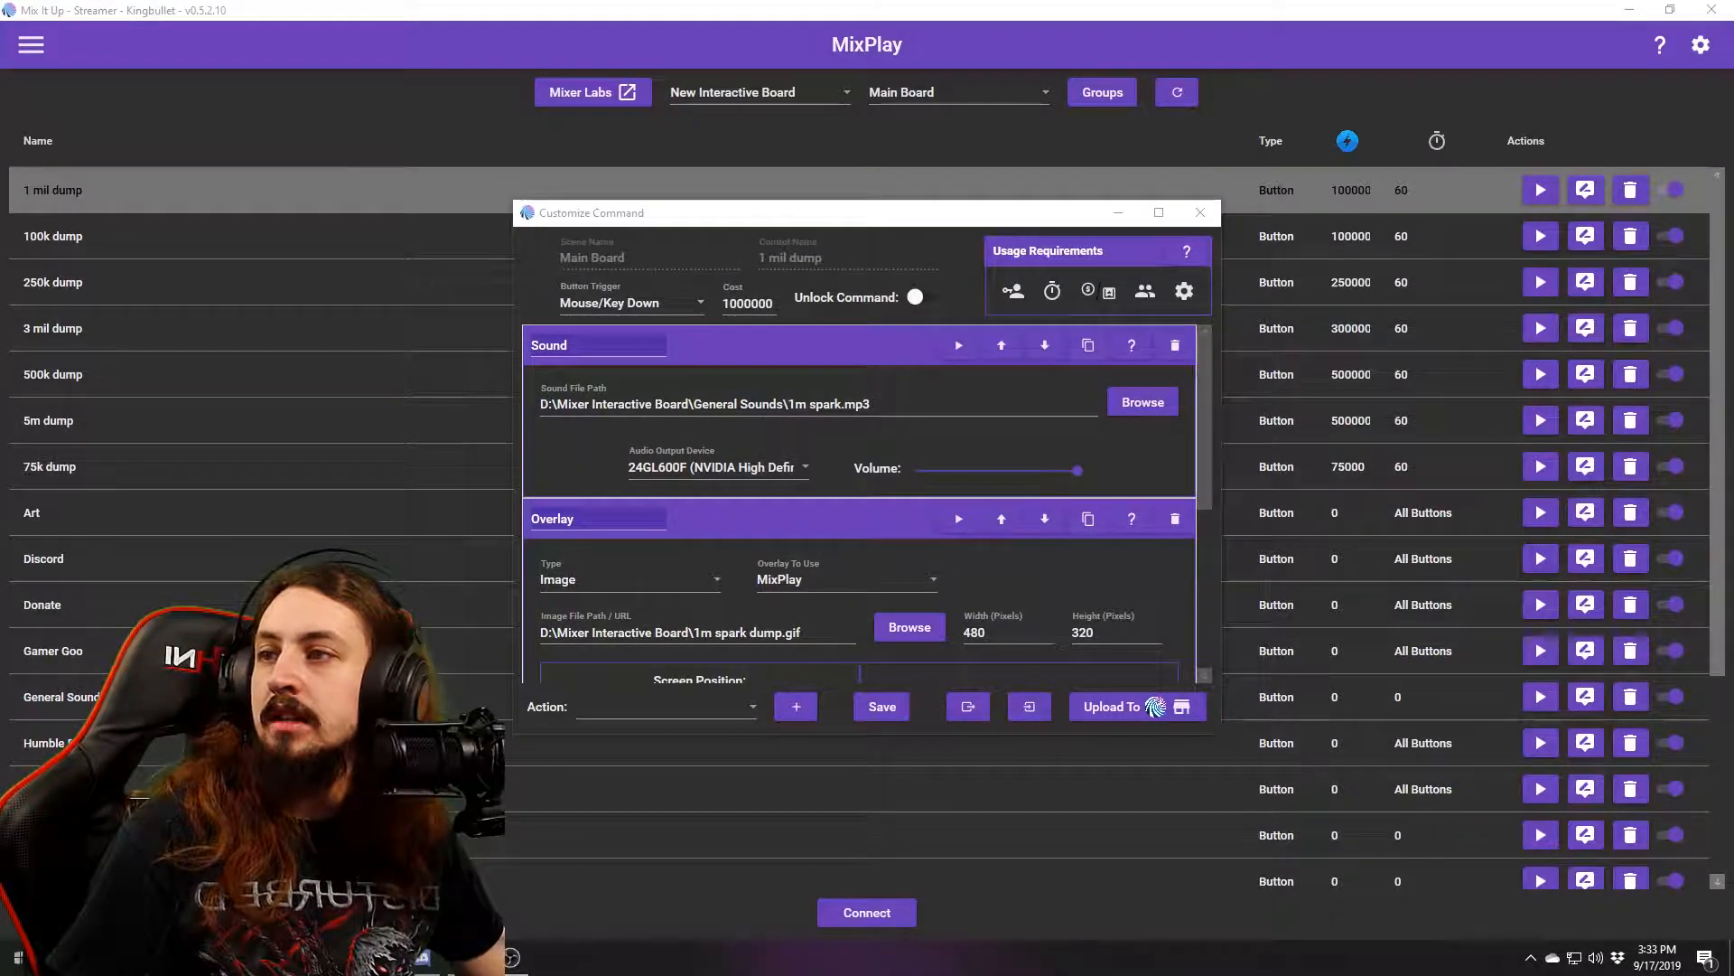
{"action": "left_click_drag", "start_coordinate": [0, 176], "coordinate": [1165, 128]}
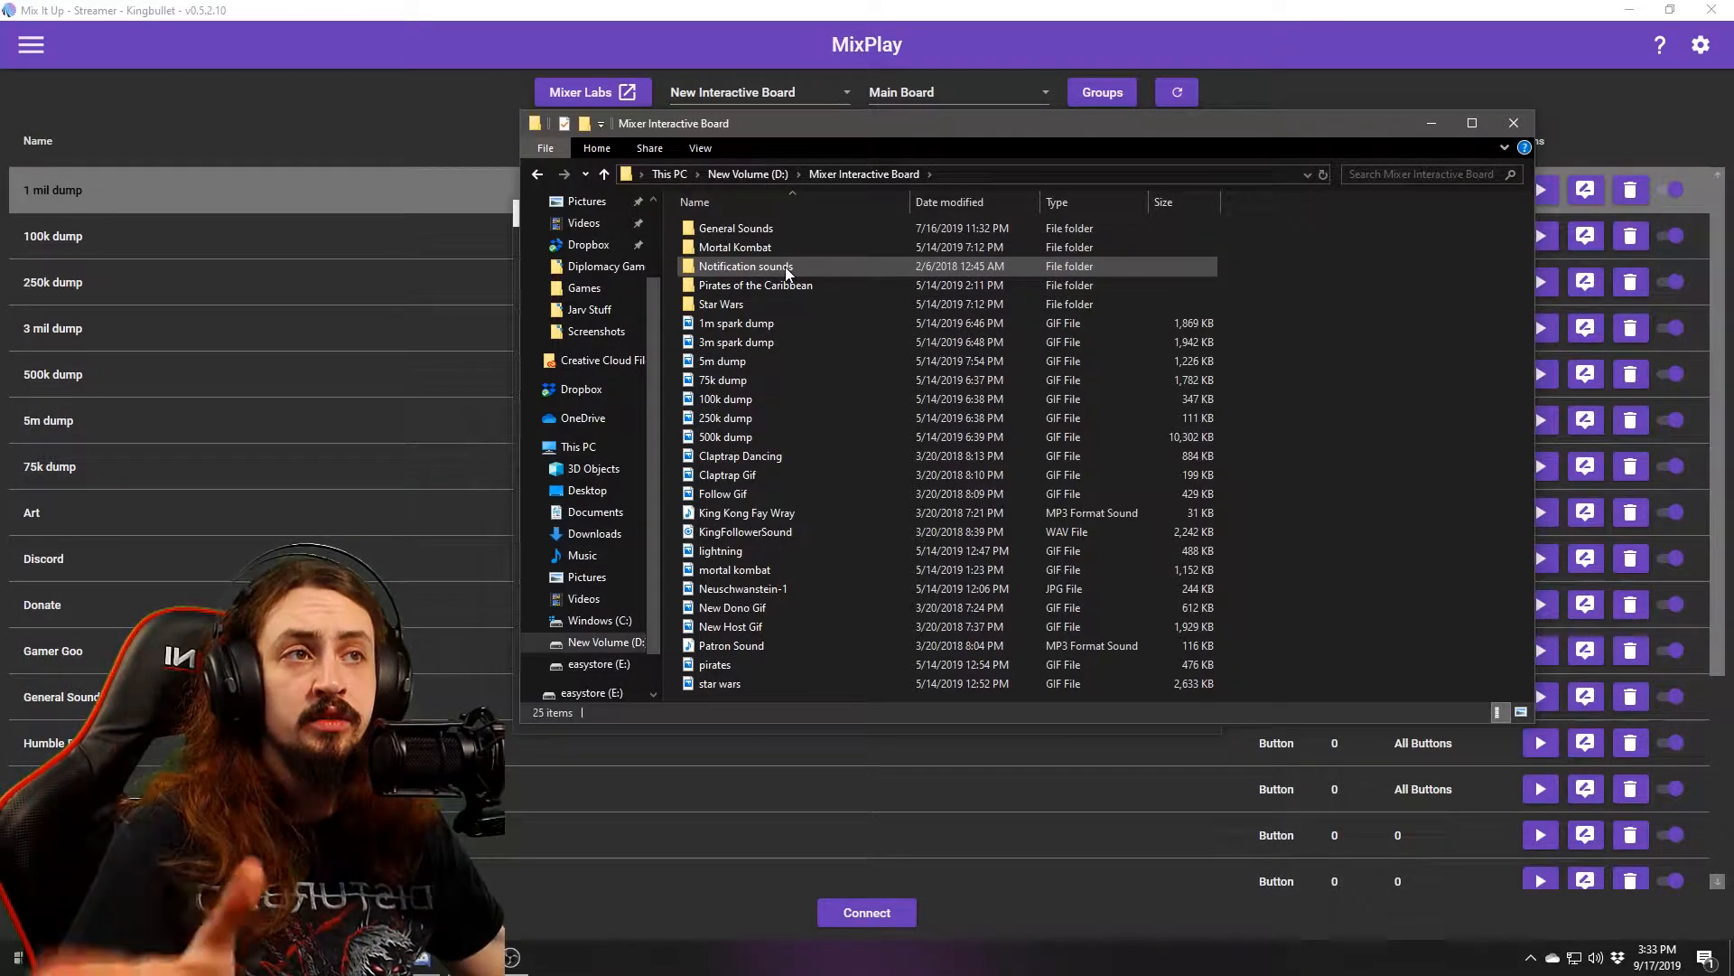
{"action": "left_click", "coordinate": [1525, 124]}
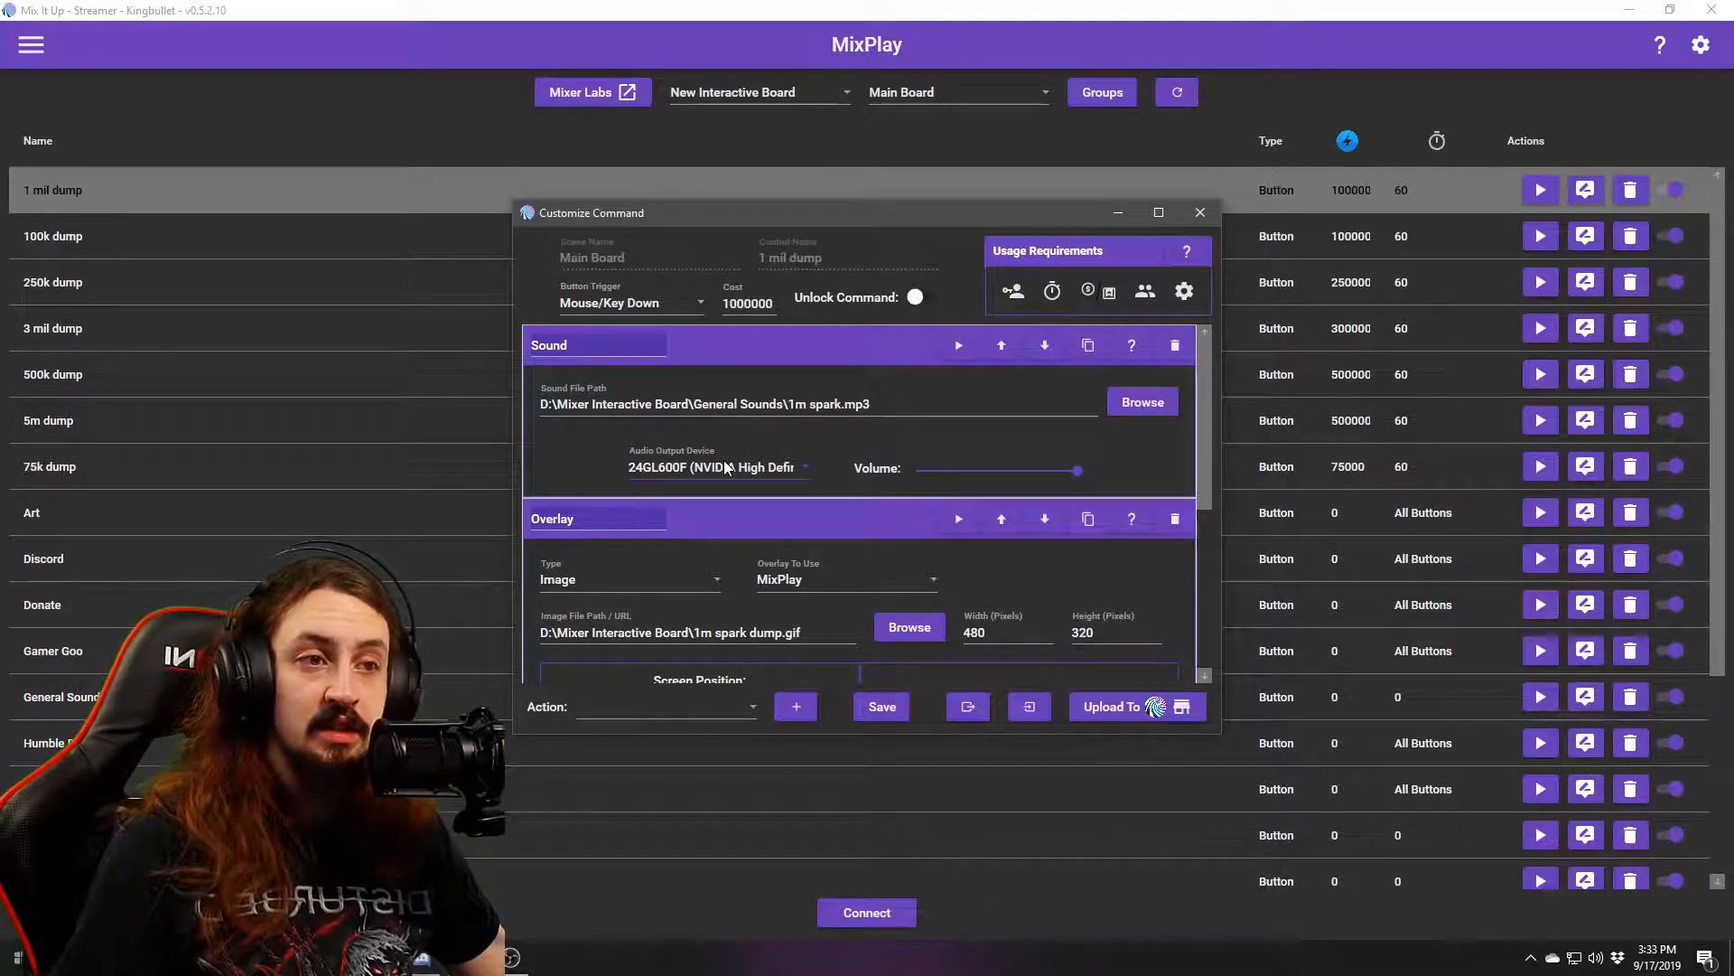
{"action": "scroll", "coordinate": [856, 528], "scroll_direction": "down", "scroll_amount": 5}
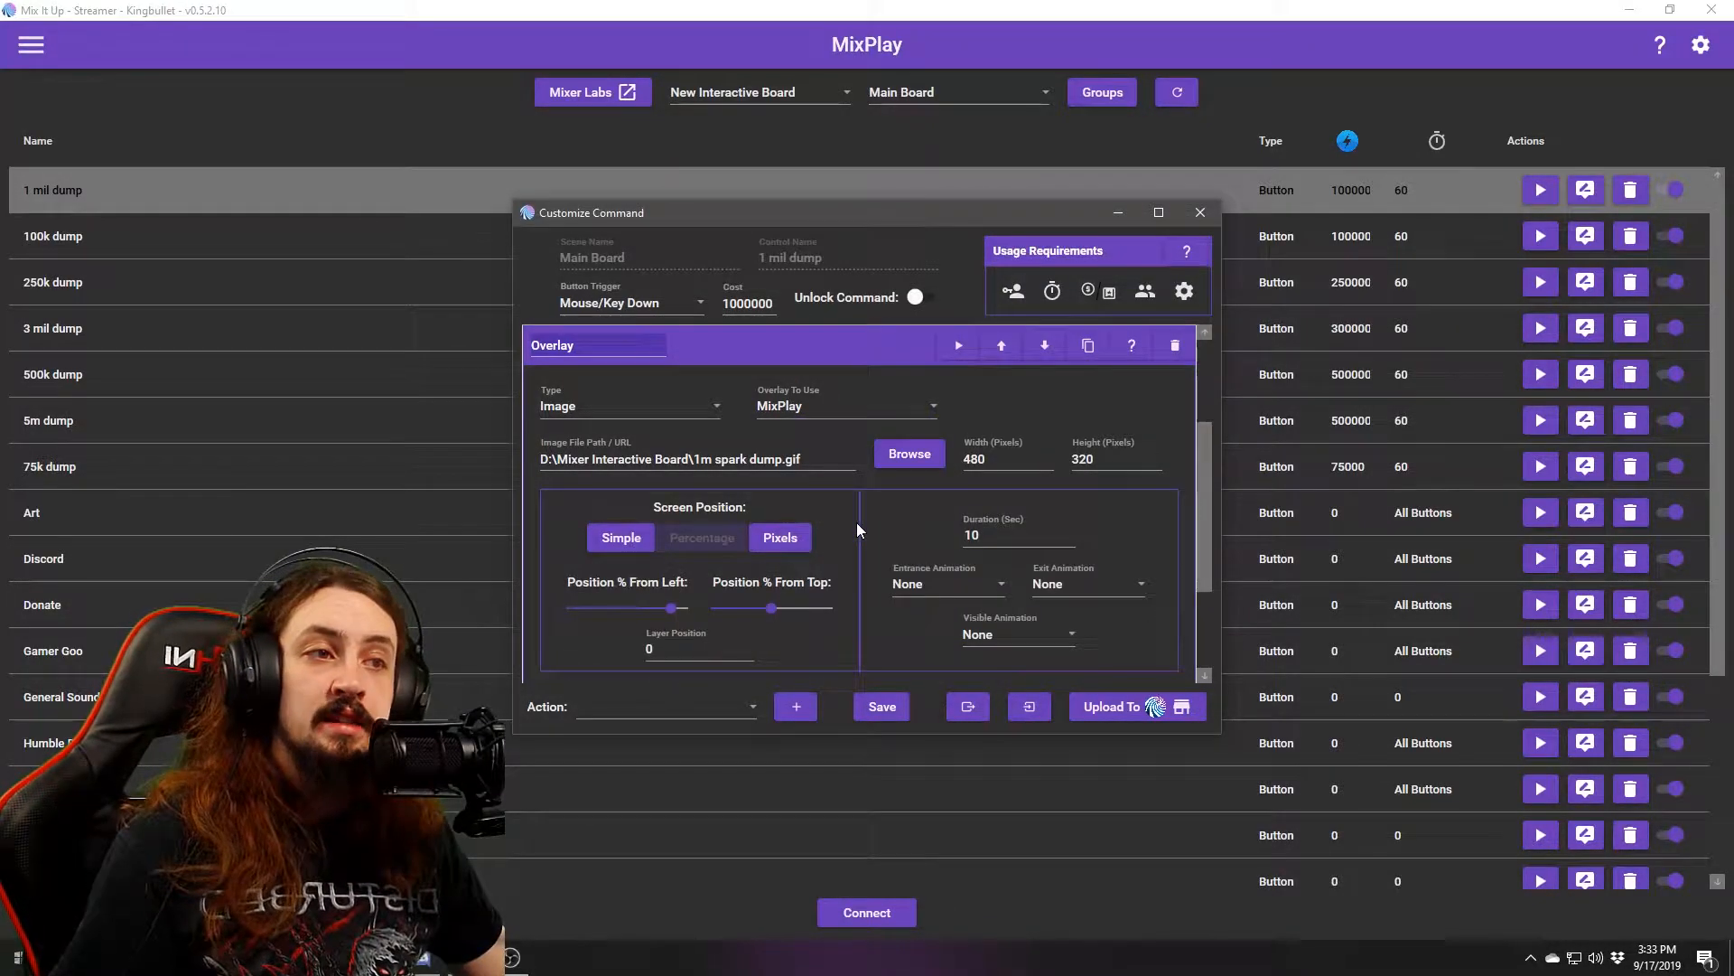
{"action": "scroll", "coordinate": [856, 522], "scroll_direction": "up", "scroll_amount": 1}
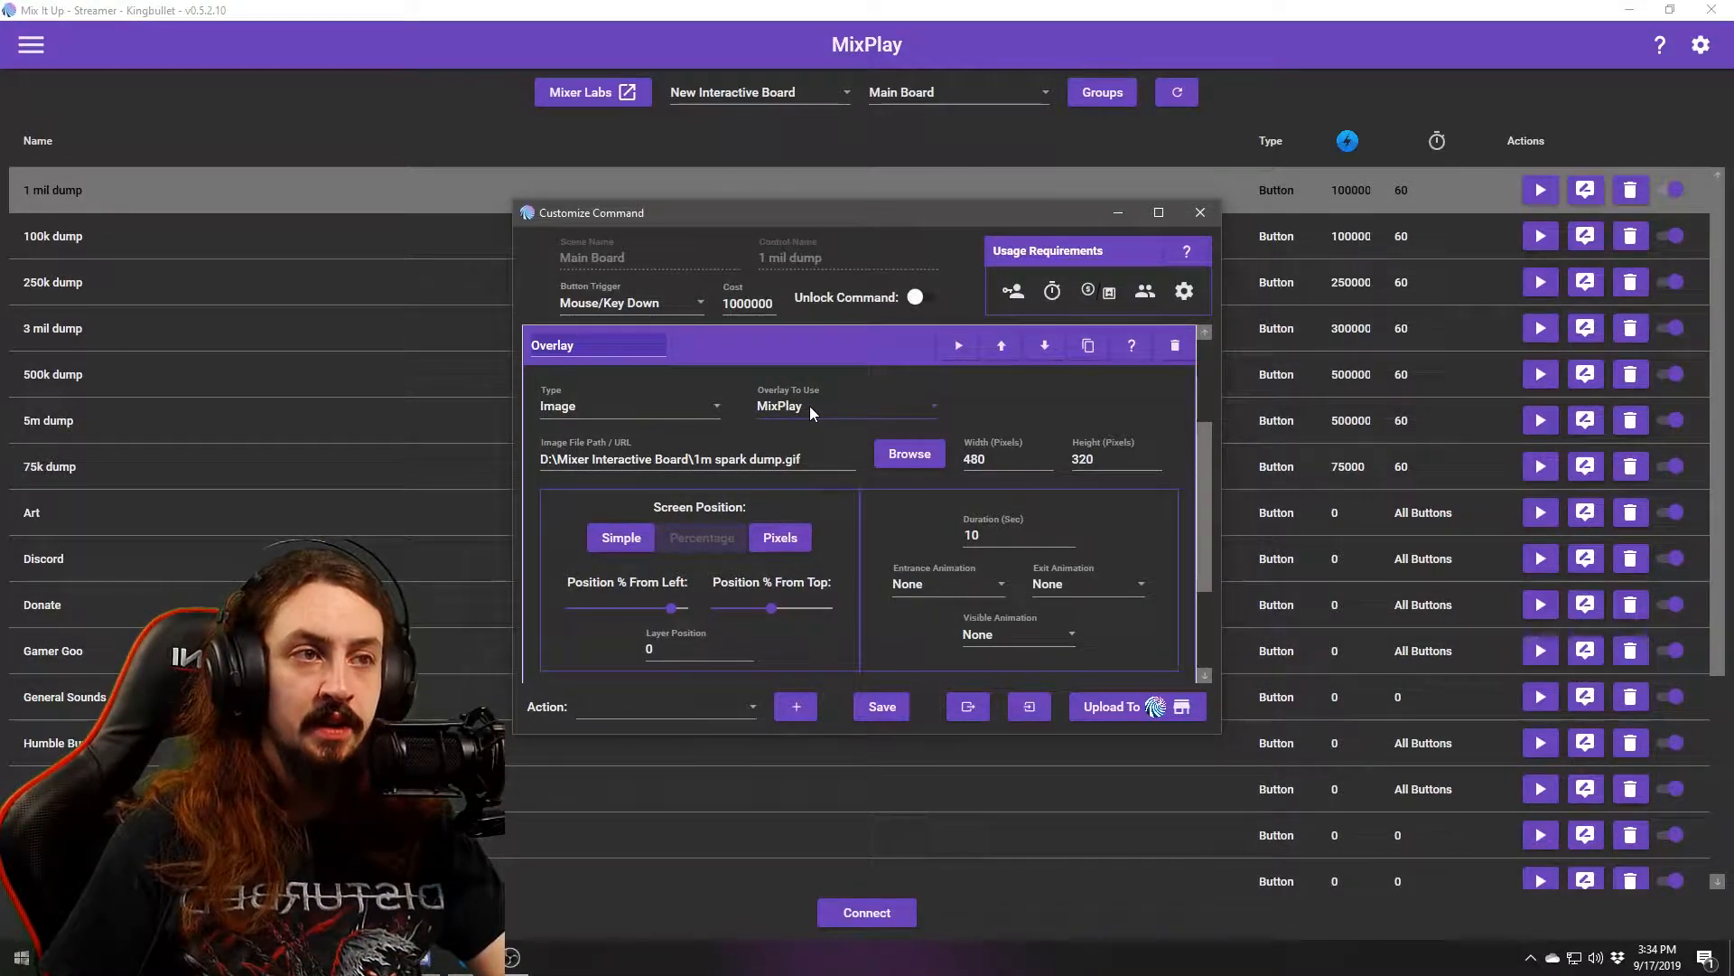
{"action": "left_click", "coordinate": [809, 410]}
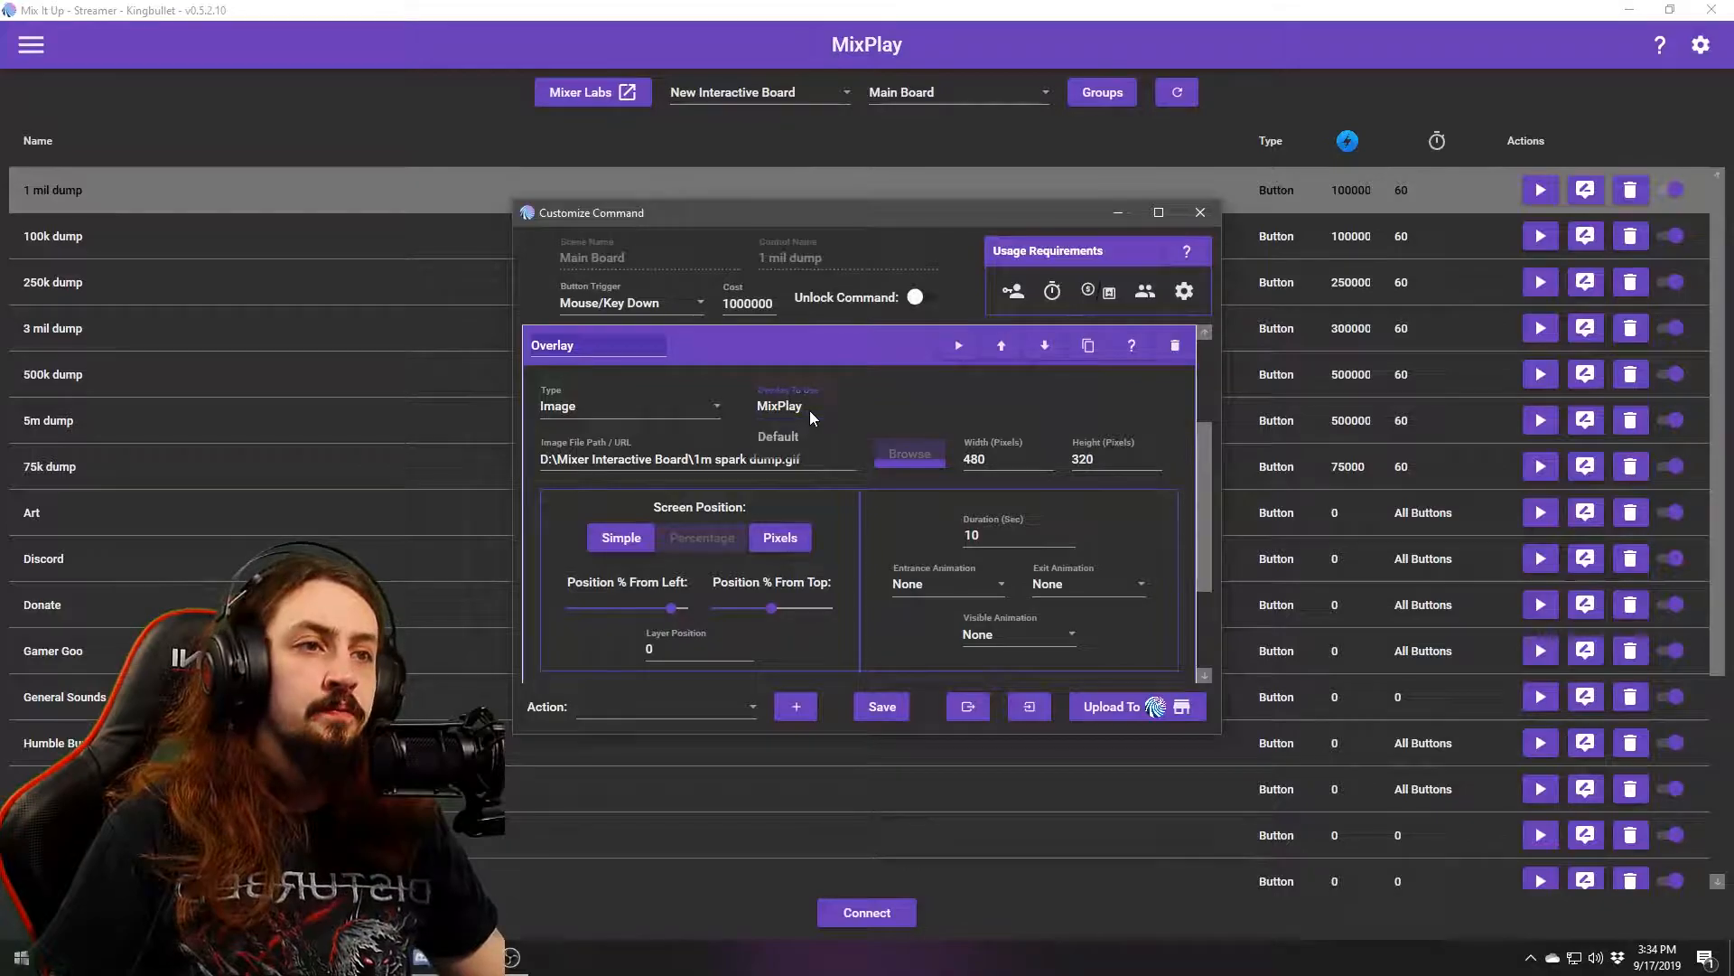
{"action": "left_click", "coordinate": [827, 406]}
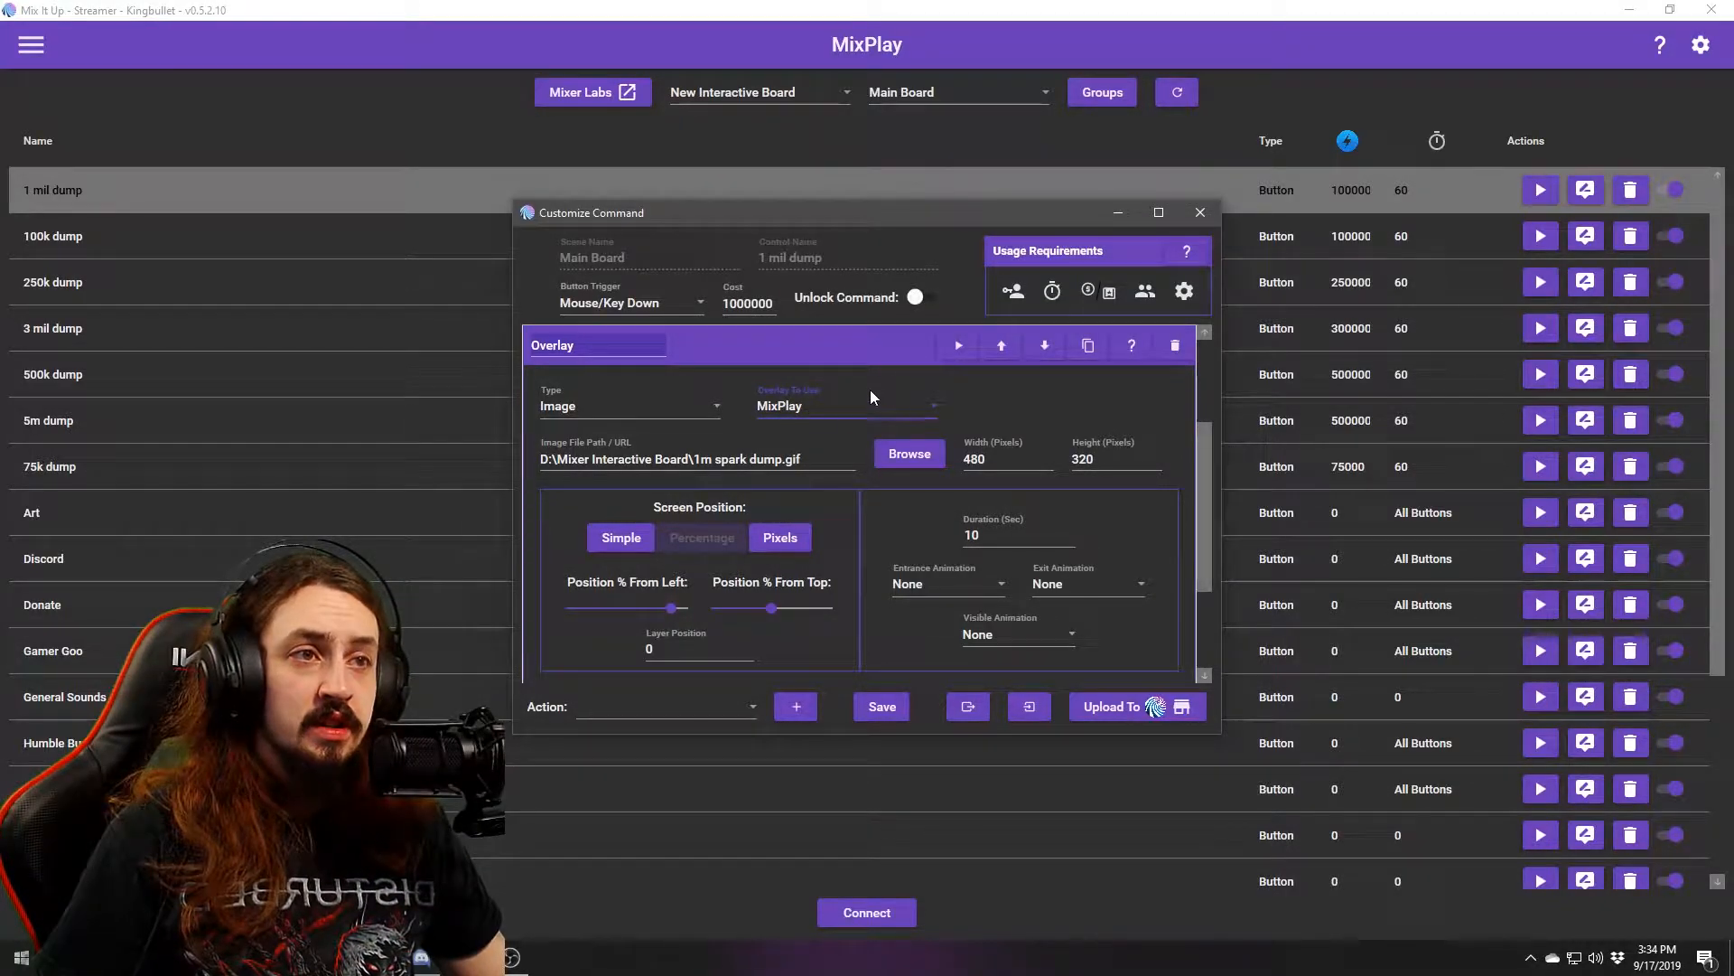
Close the 1 mil dump settings and review the Default and MixPlay overlay endpoints in Settings.
{"action": "left_click", "coordinate": [1200, 212]}
{"action": "left_click", "coordinate": [31, 44]}
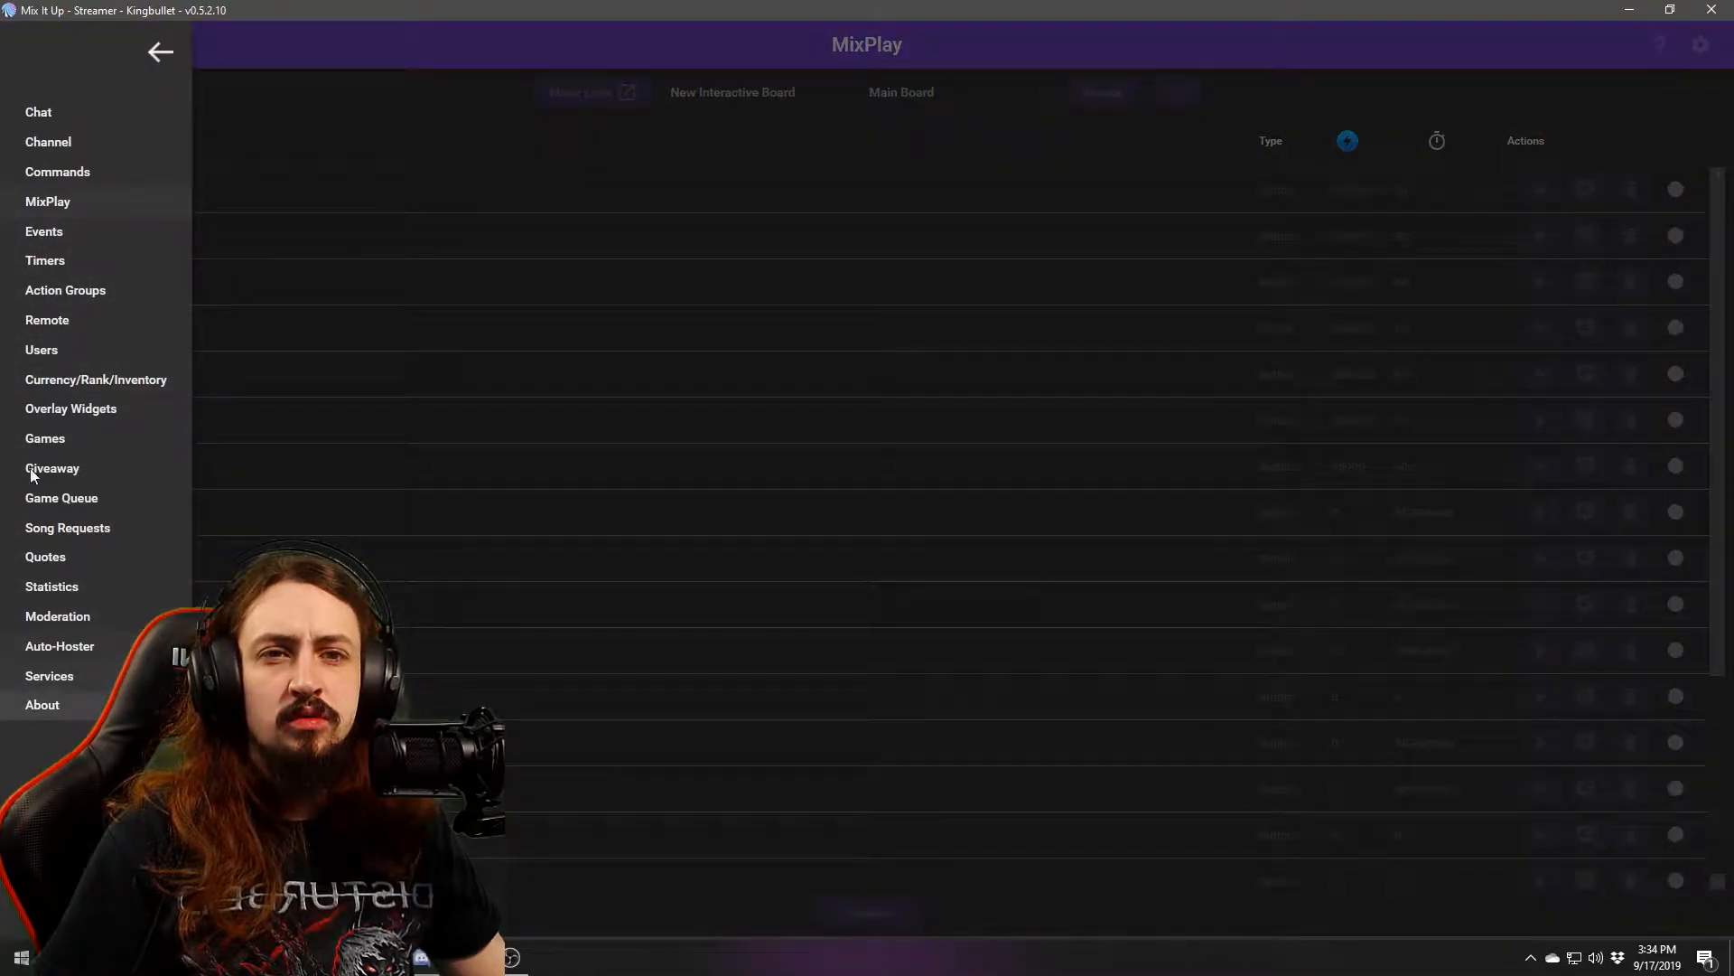
{"action": "left_click", "coordinate": [1536, 47]}
{"action": "left_click", "coordinate": [1701, 45]}
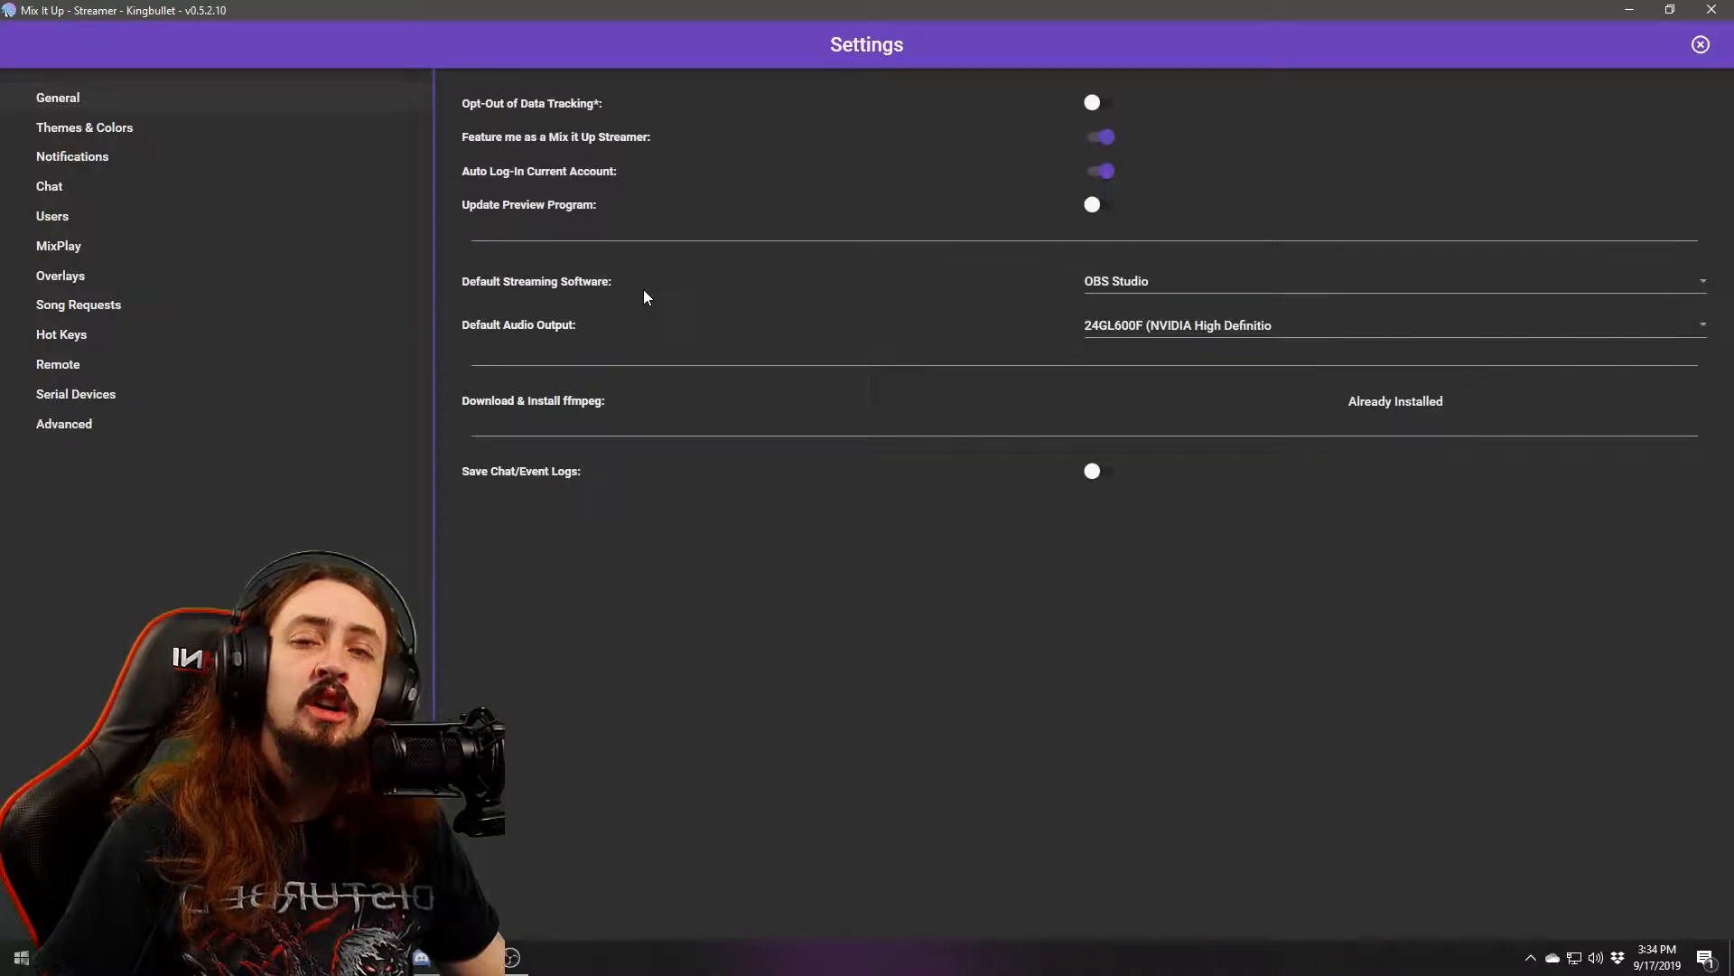
{"action": "left_click", "coordinate": [72, 276]}
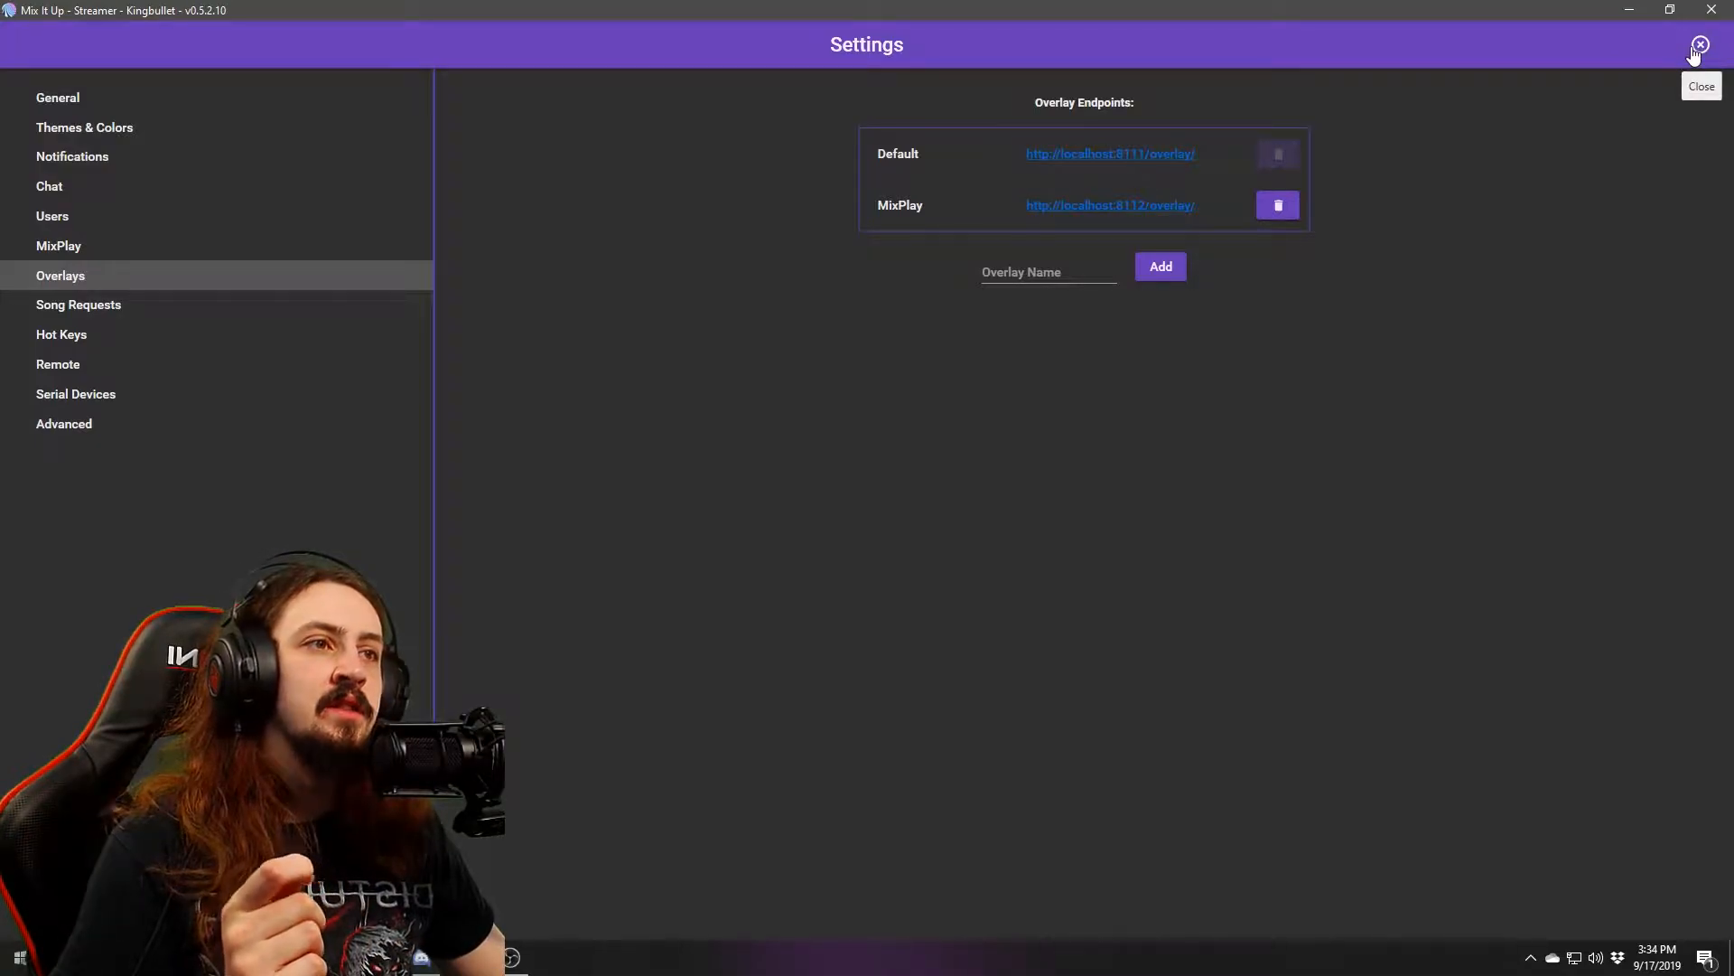
{"action": "left_click", "coordinate": [1057, 269]}
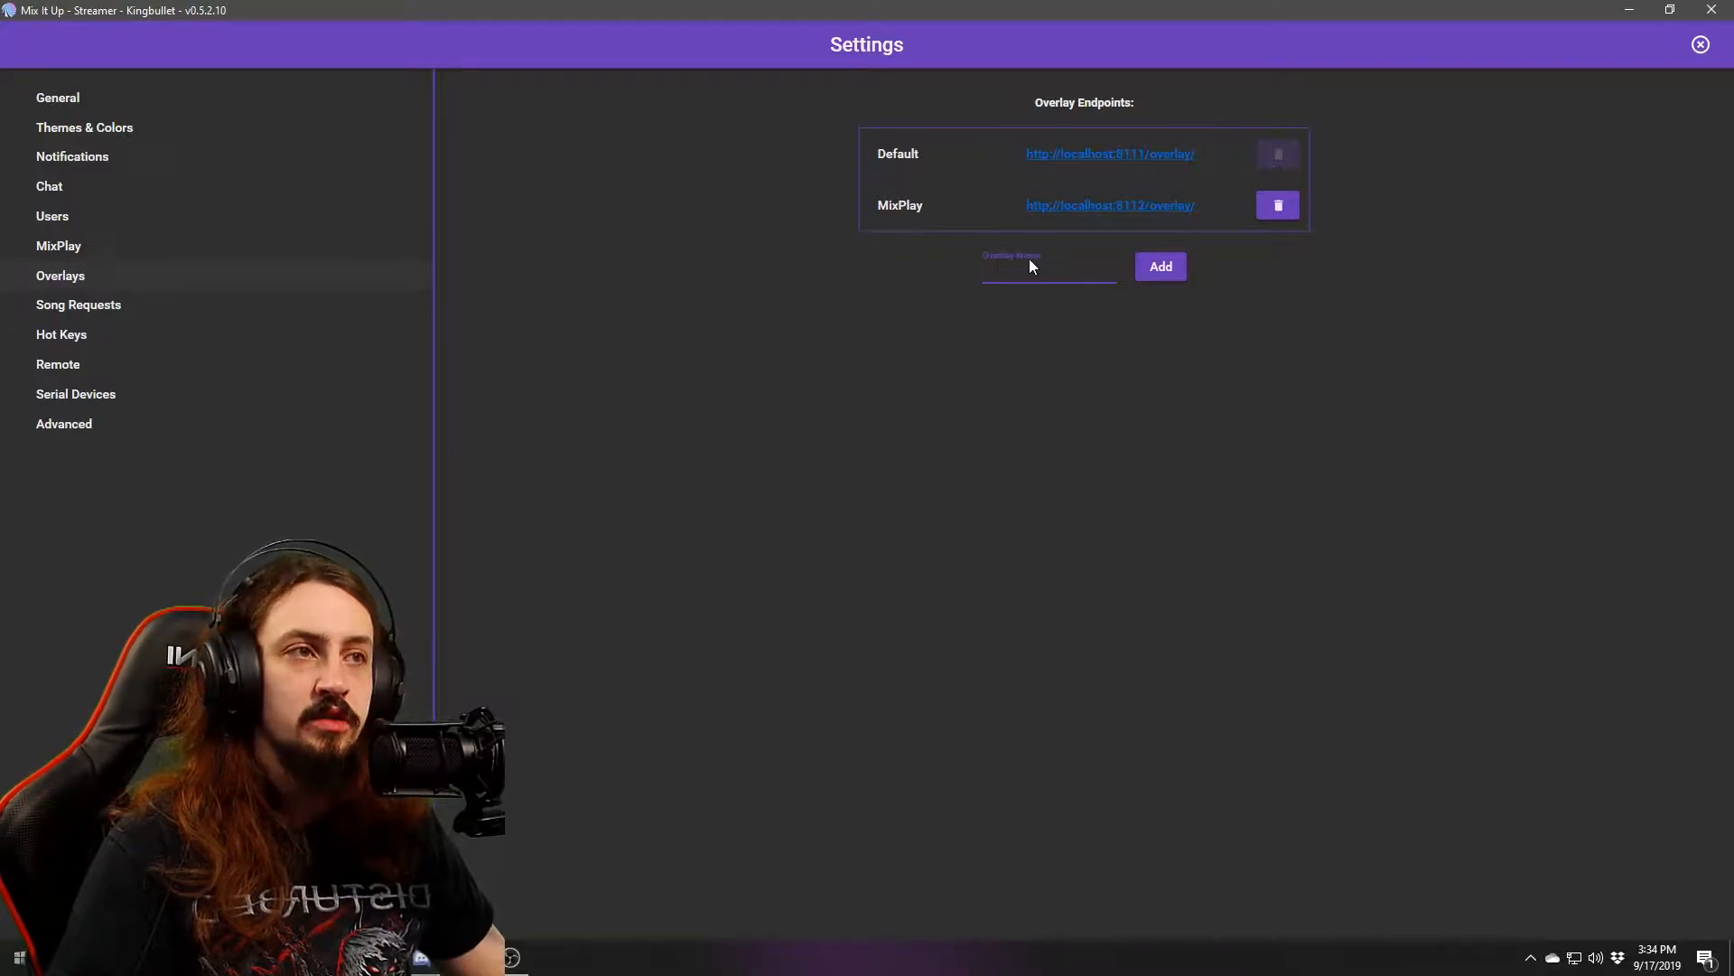
{"action": "left_click", "coordinate": [1700, 45]}
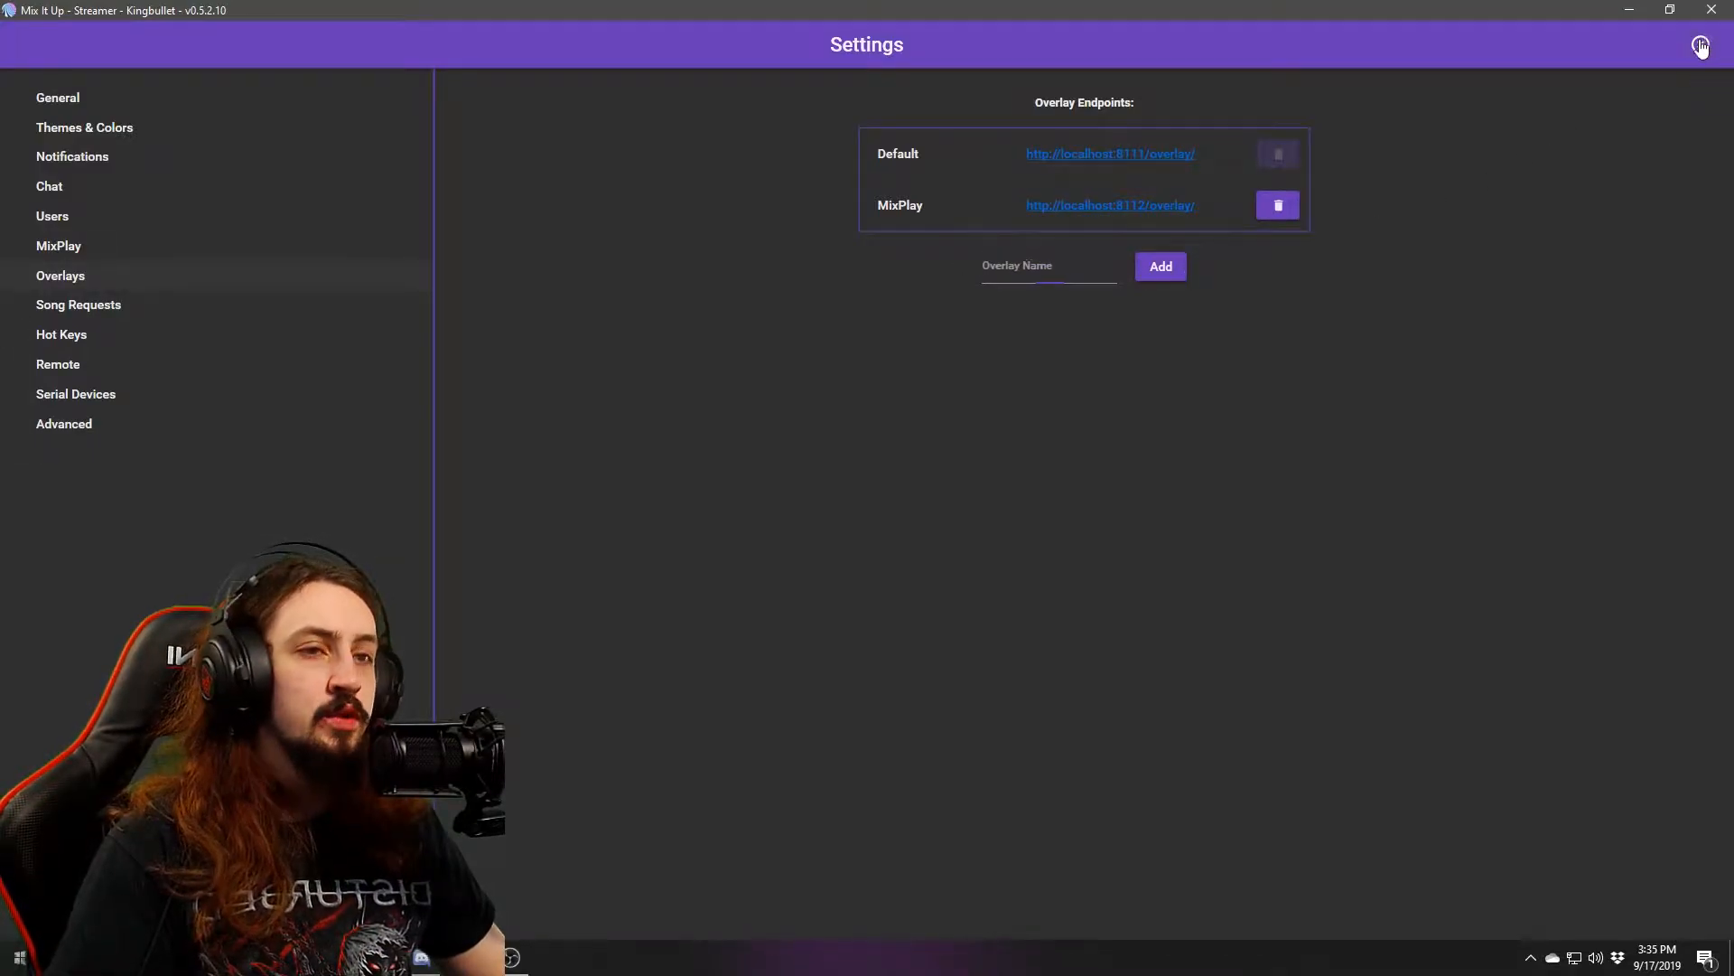
Open the 1 mil dump command and keep its overlay on MixPlay at 480×320.
{"action": "left_click", "coordinate": [1585, 189]}
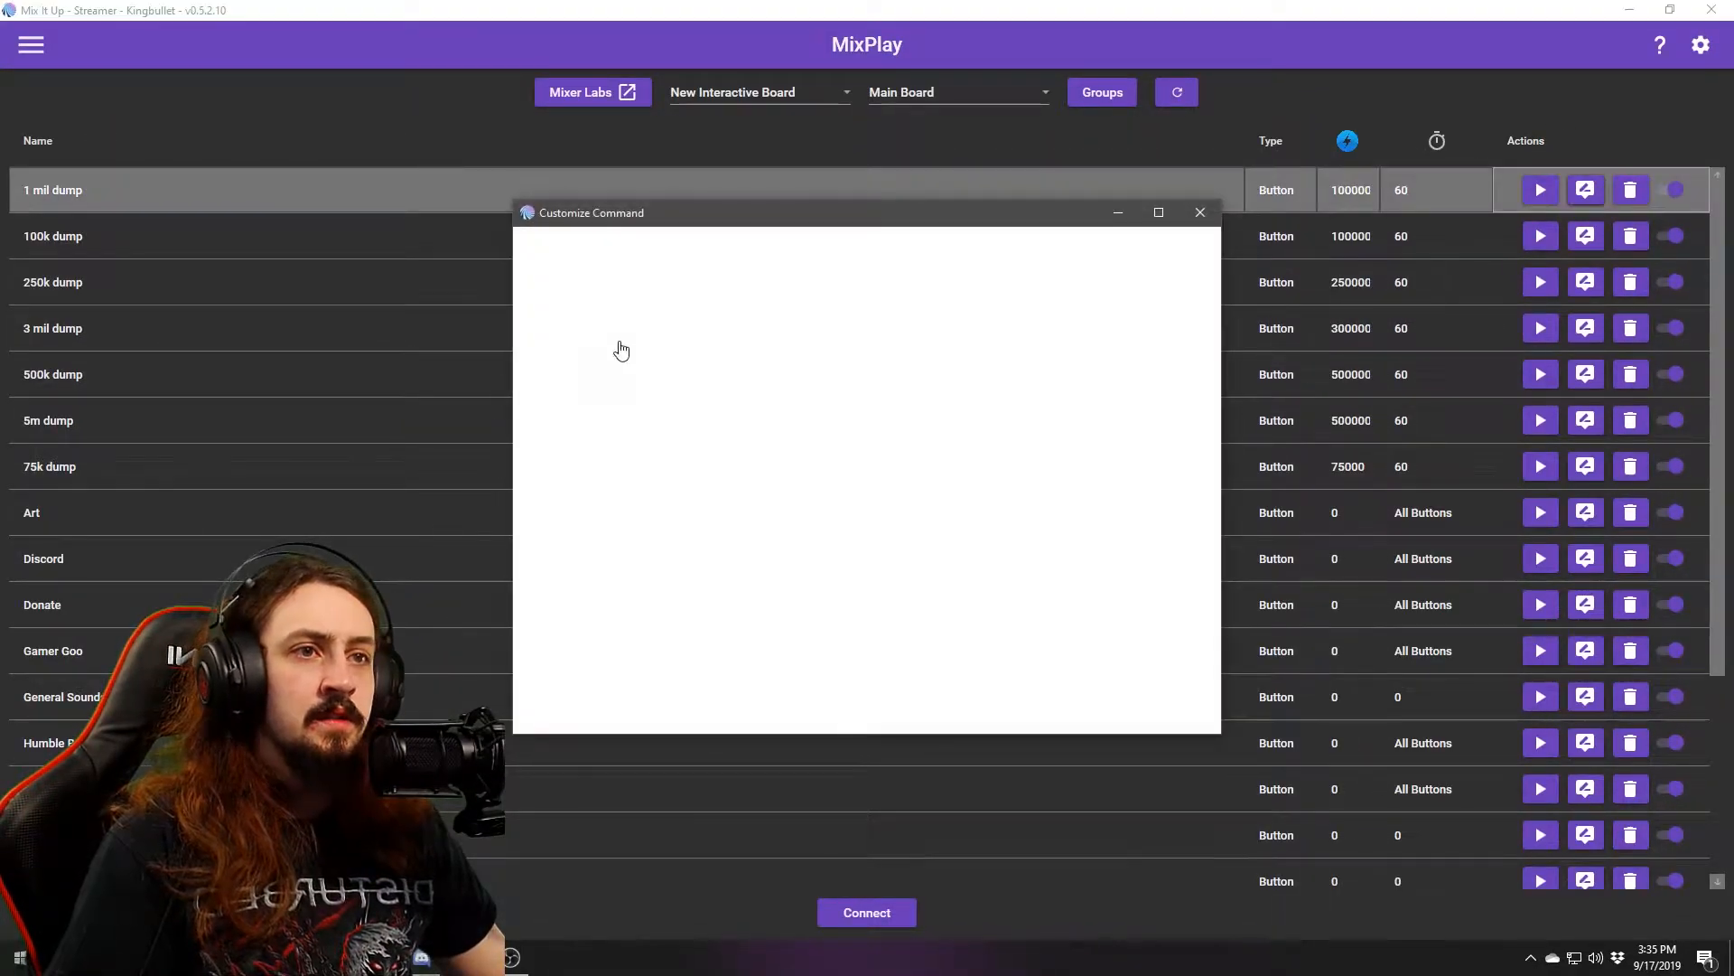
{"action": "left_click", "coordinate": [734, 374]}
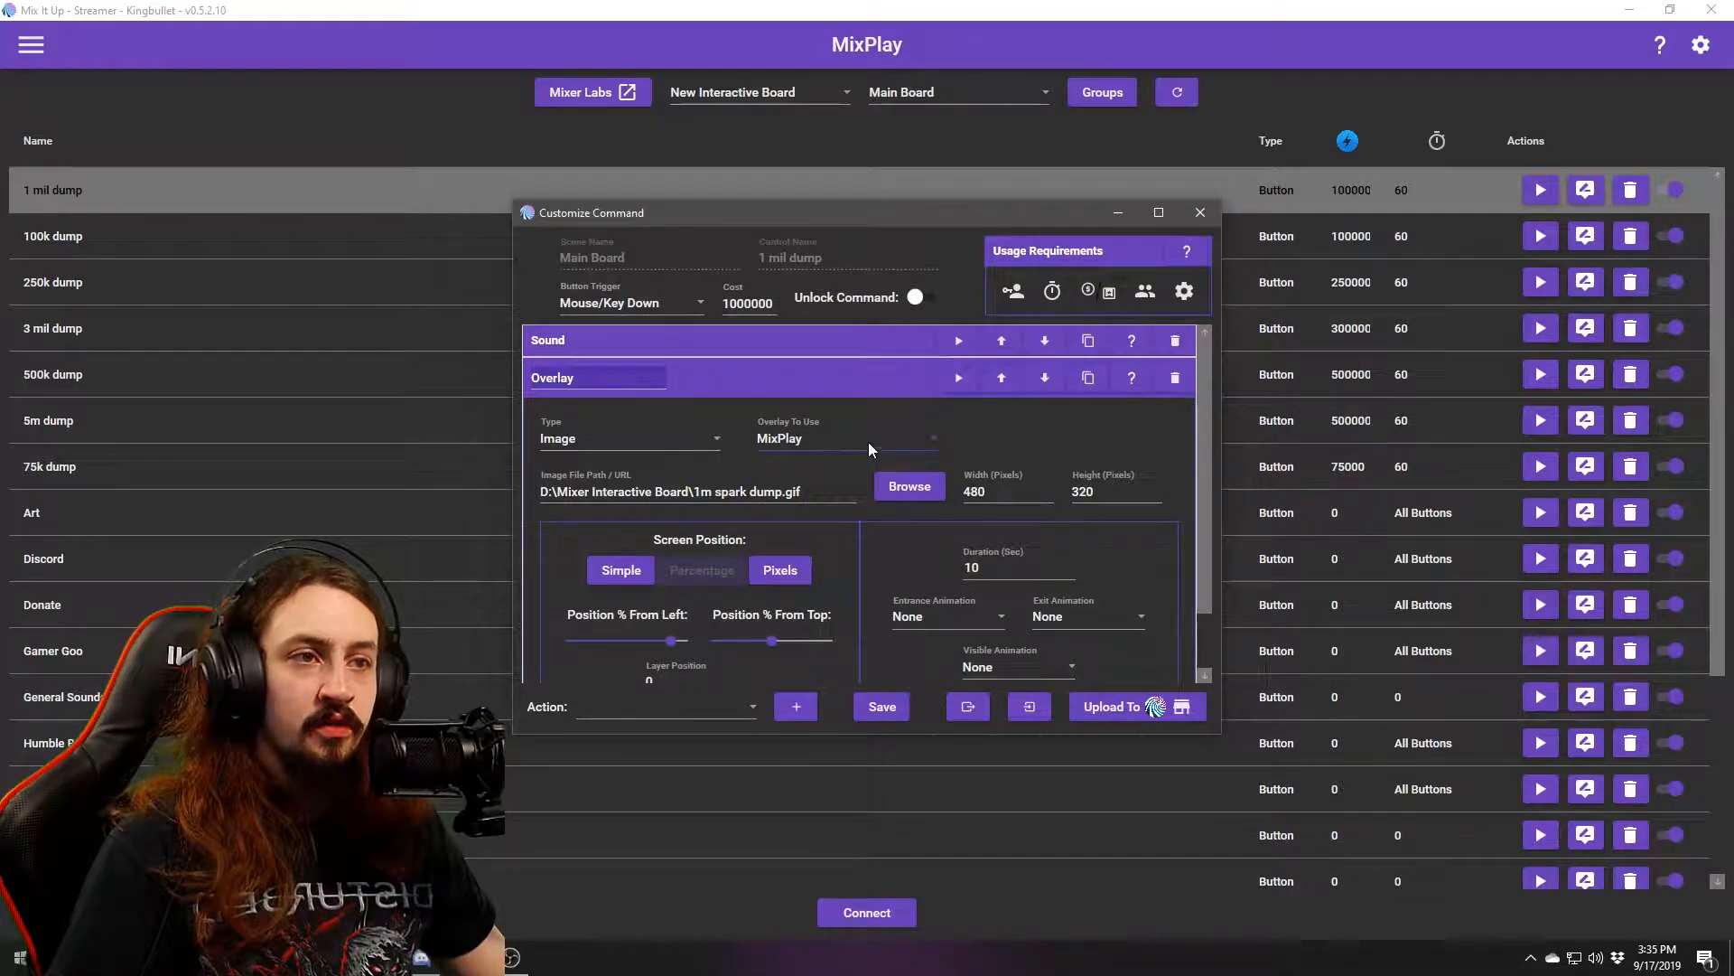
{"action": "left_click", "coordinate": [822, 434]}
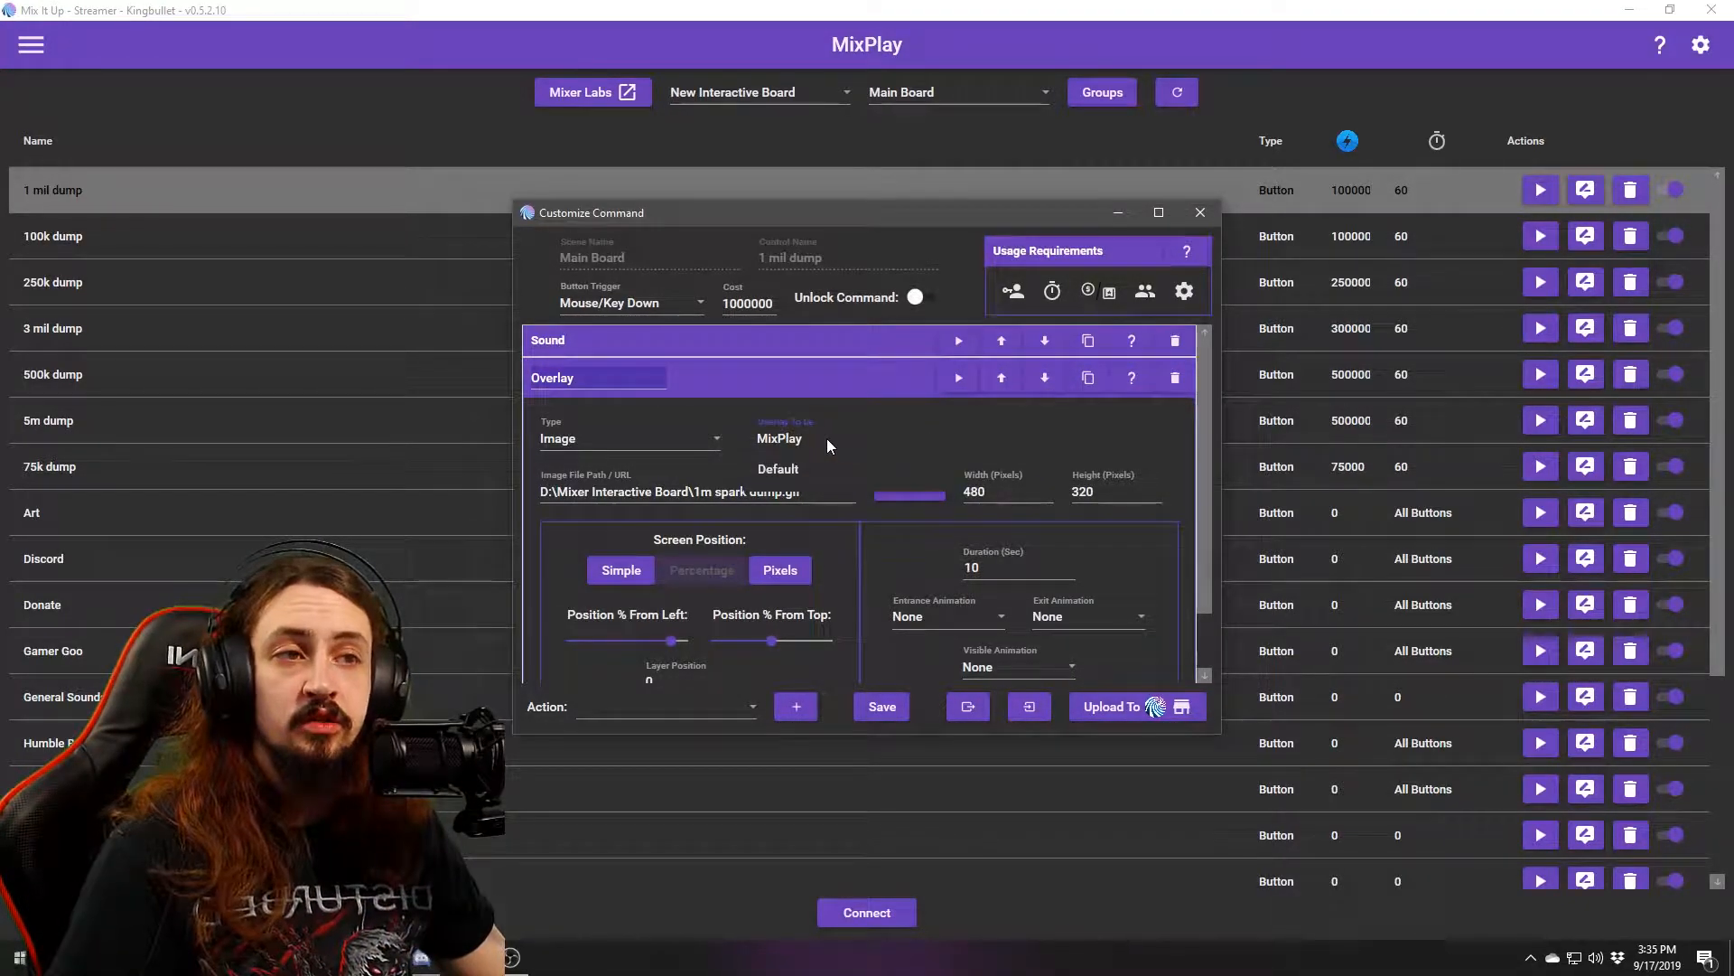
{"action": "left_click", "coordinate": [795, 433]}
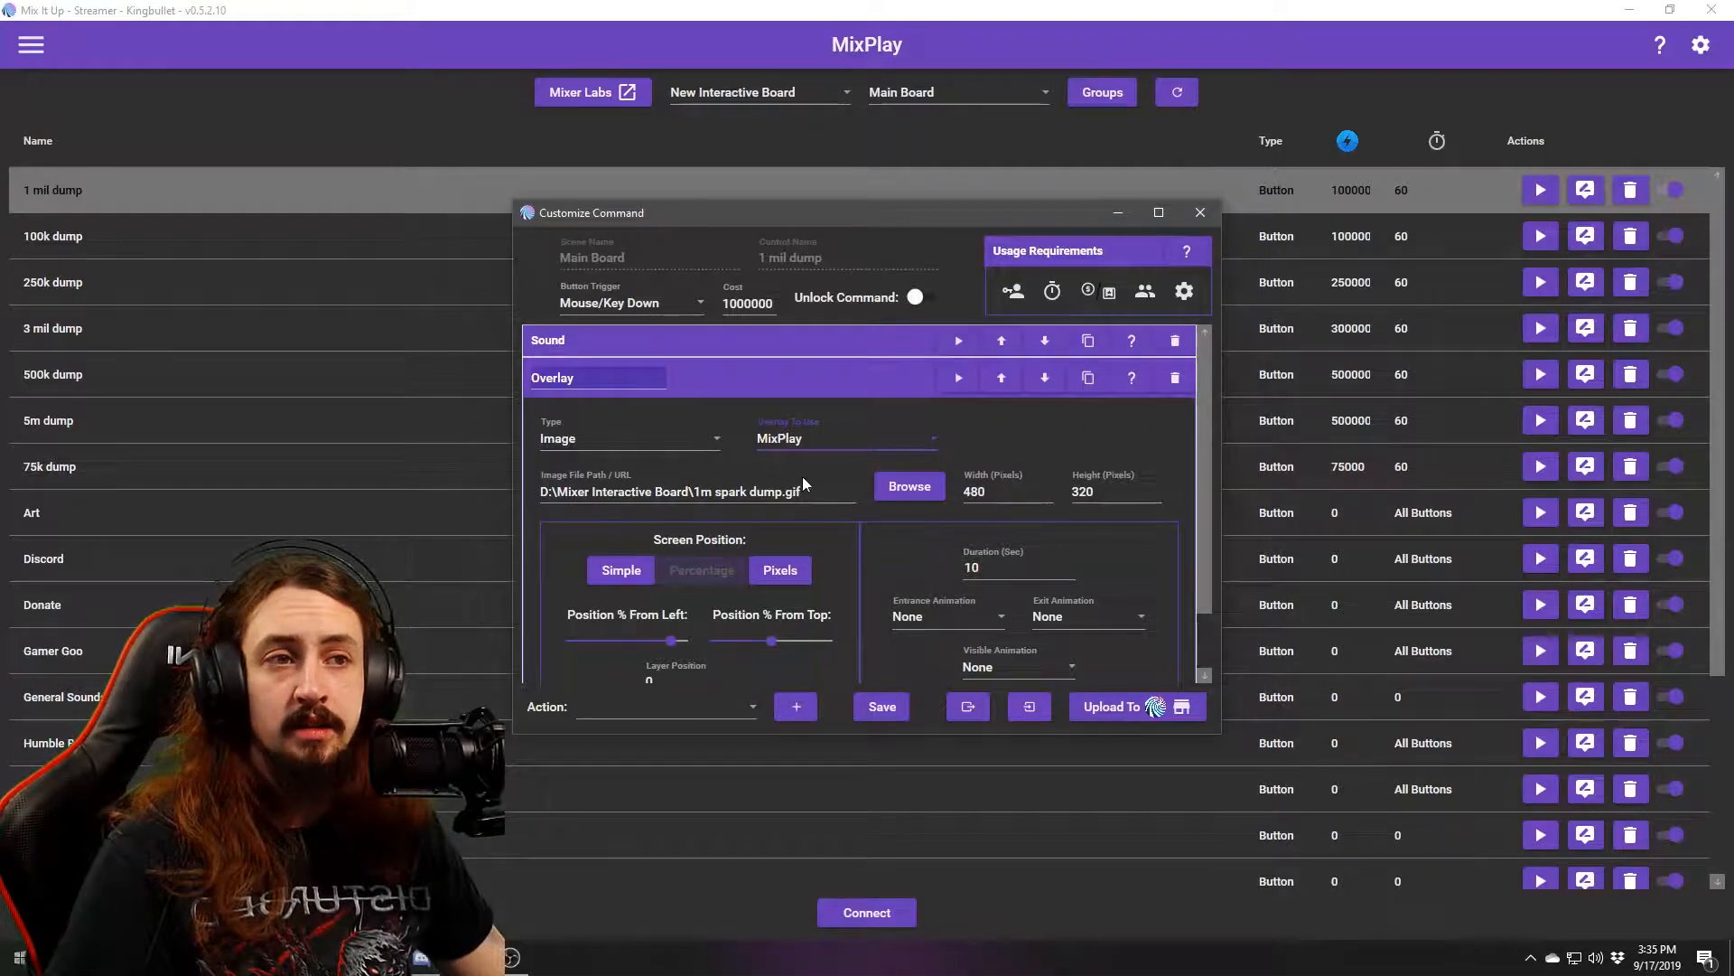
{"action": "scroll", "coordinate": [866, 506], "scroll_direction": "down", "scroll_amount": 2}
{"action": "left_click", "coordinate": [1023, 418]}
{"action": "key", "text": "Tab"}
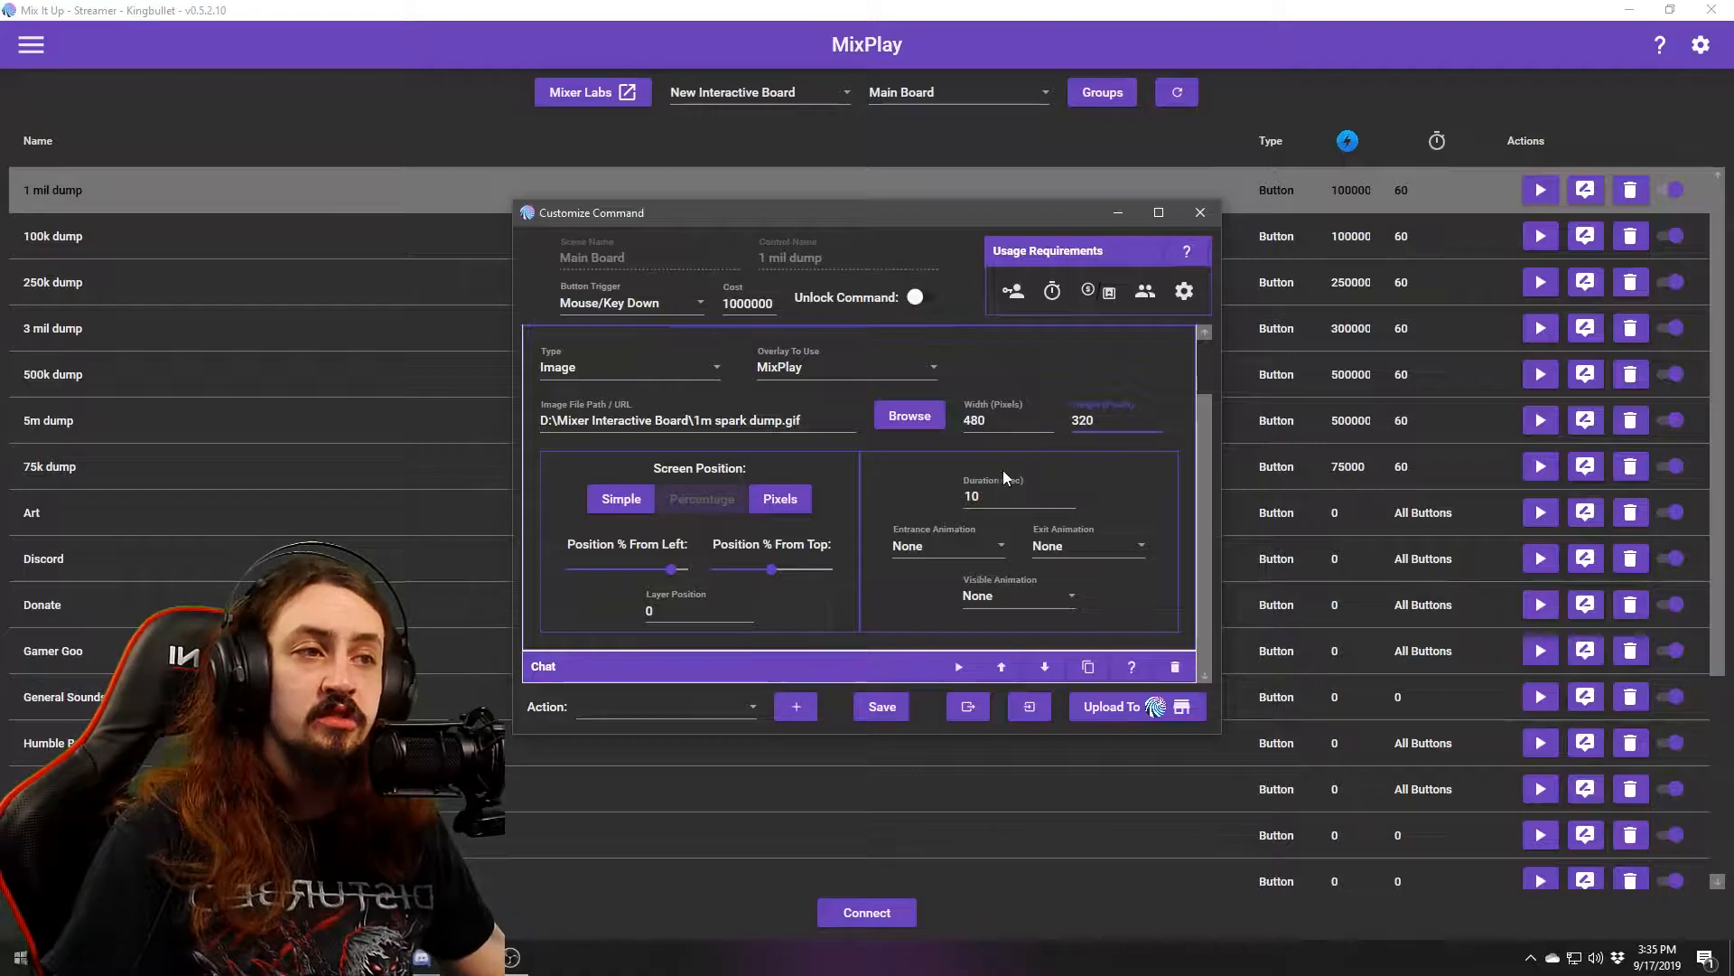
Expand the Sound action and leave entrance and visible animations at None.
{"action": "scroll", "coordinate": [1019, 363], "scroll_direction": "up", "scroll_amount": 1}
{"action": "left_click", "coordinate": [755, 345]}
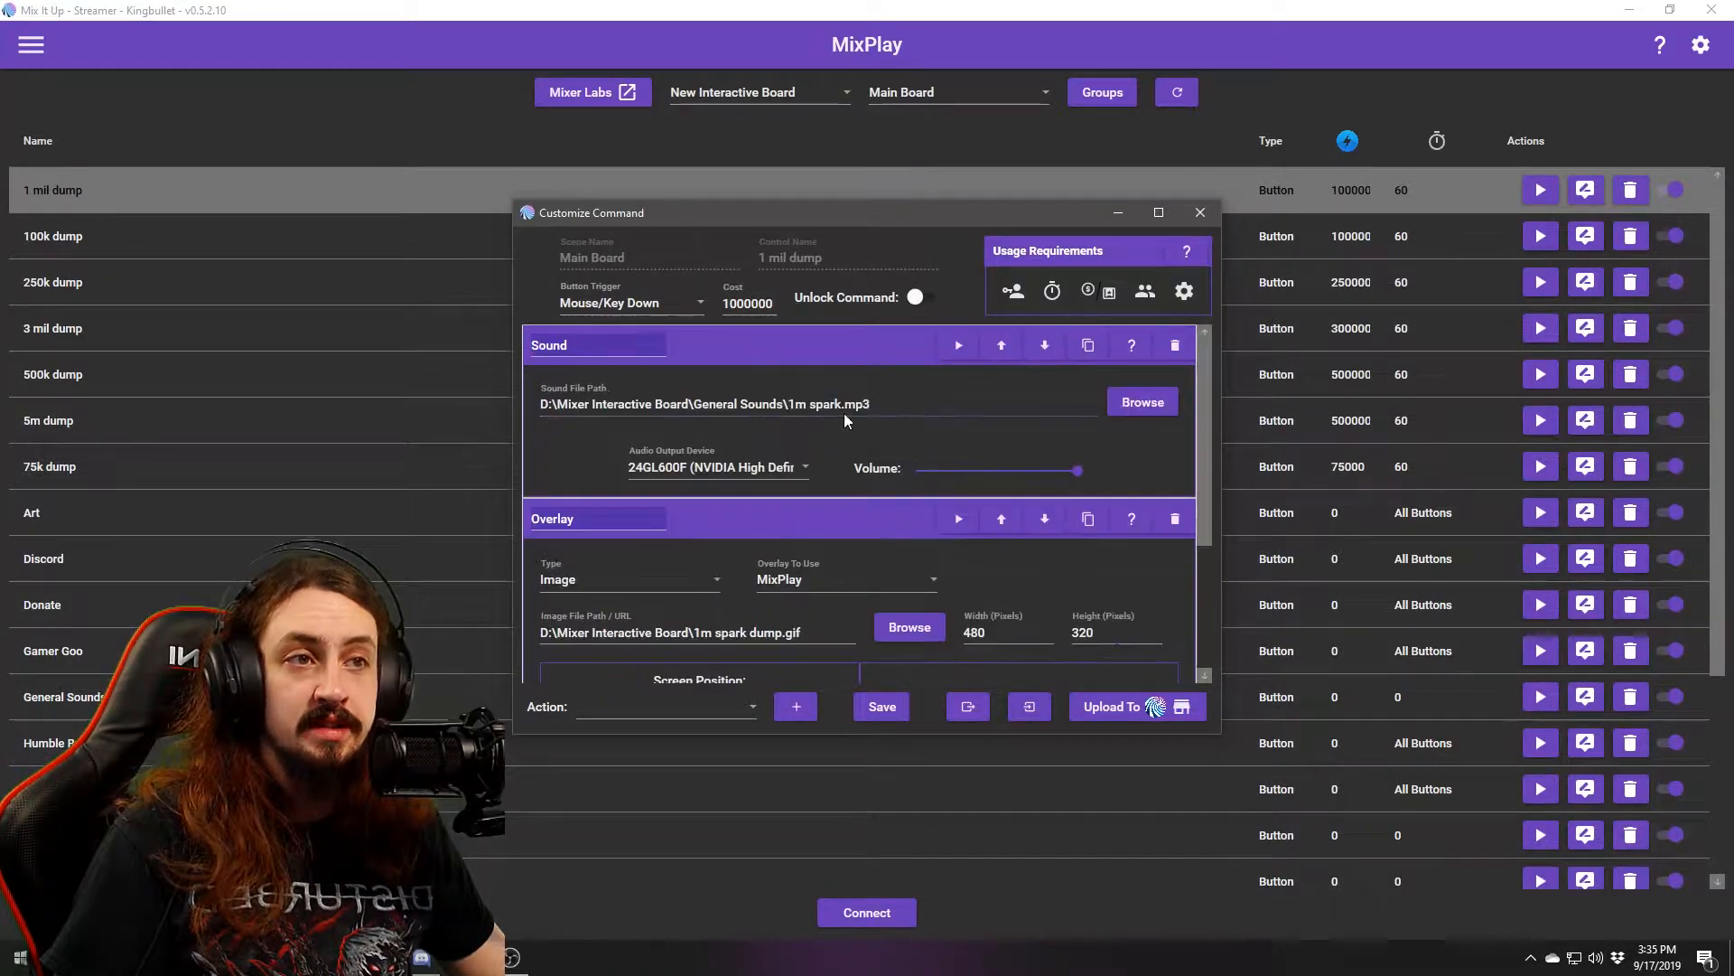
{"action": "scroll", "coordinate": [1120, 502], "scroll_direction": "down", "scroll_amount": 3}
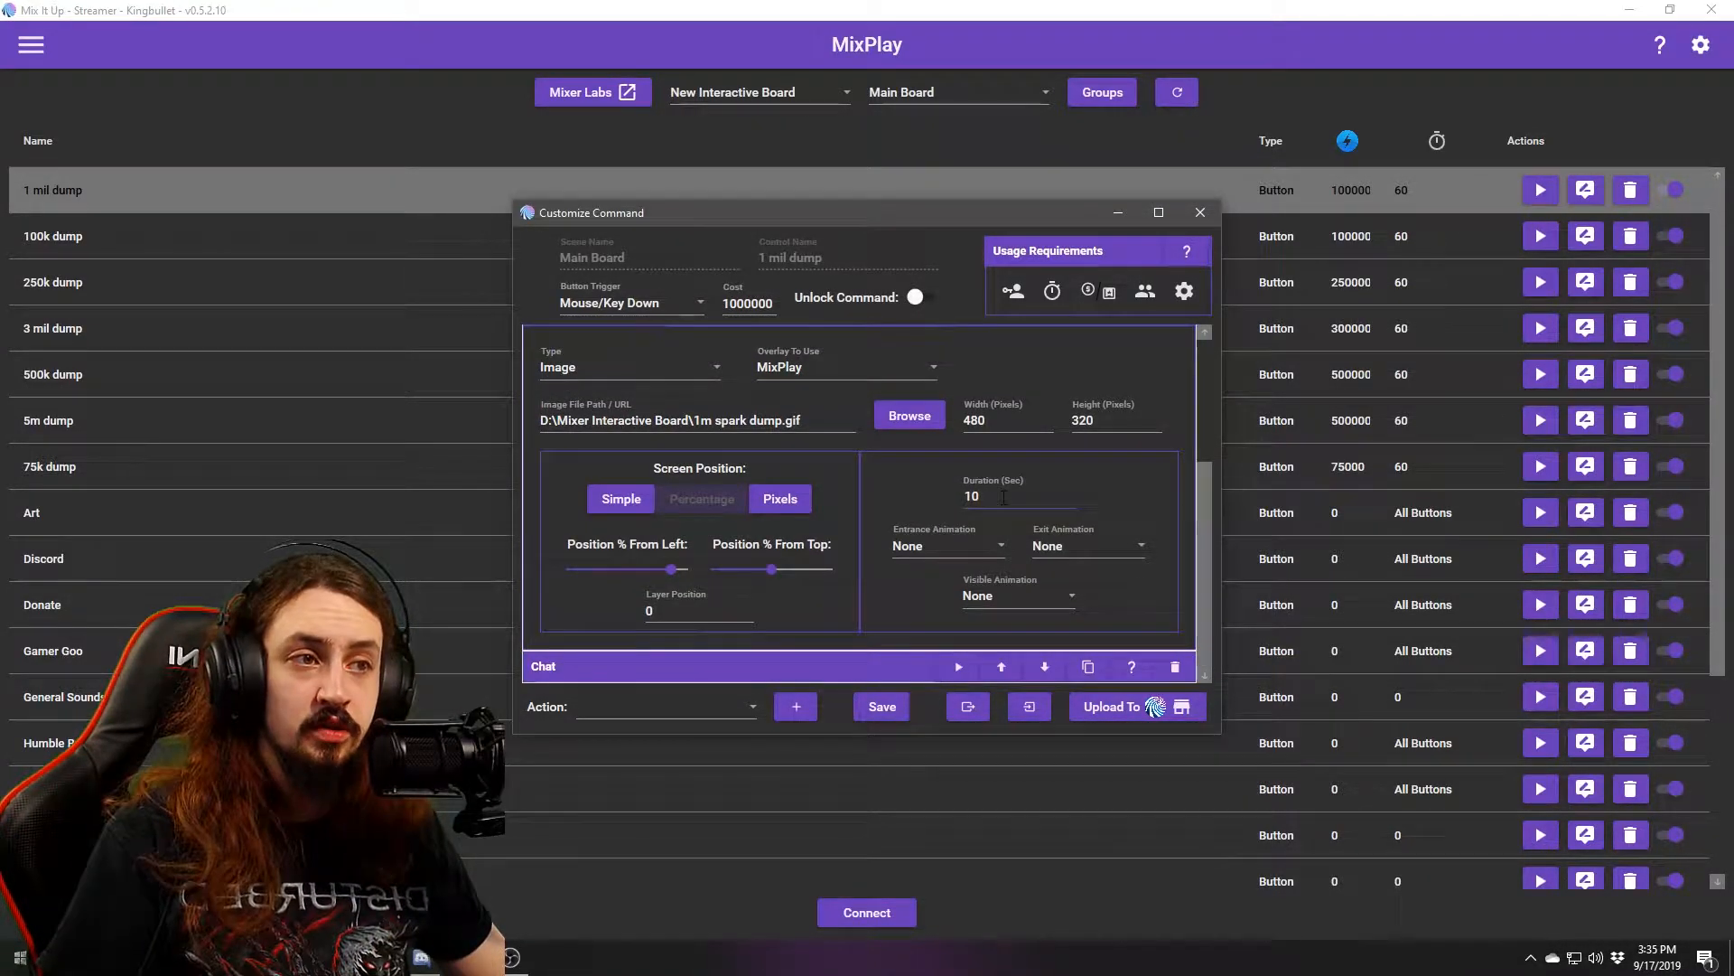
{"action": "left_click", "coordinate": [970, 547]}
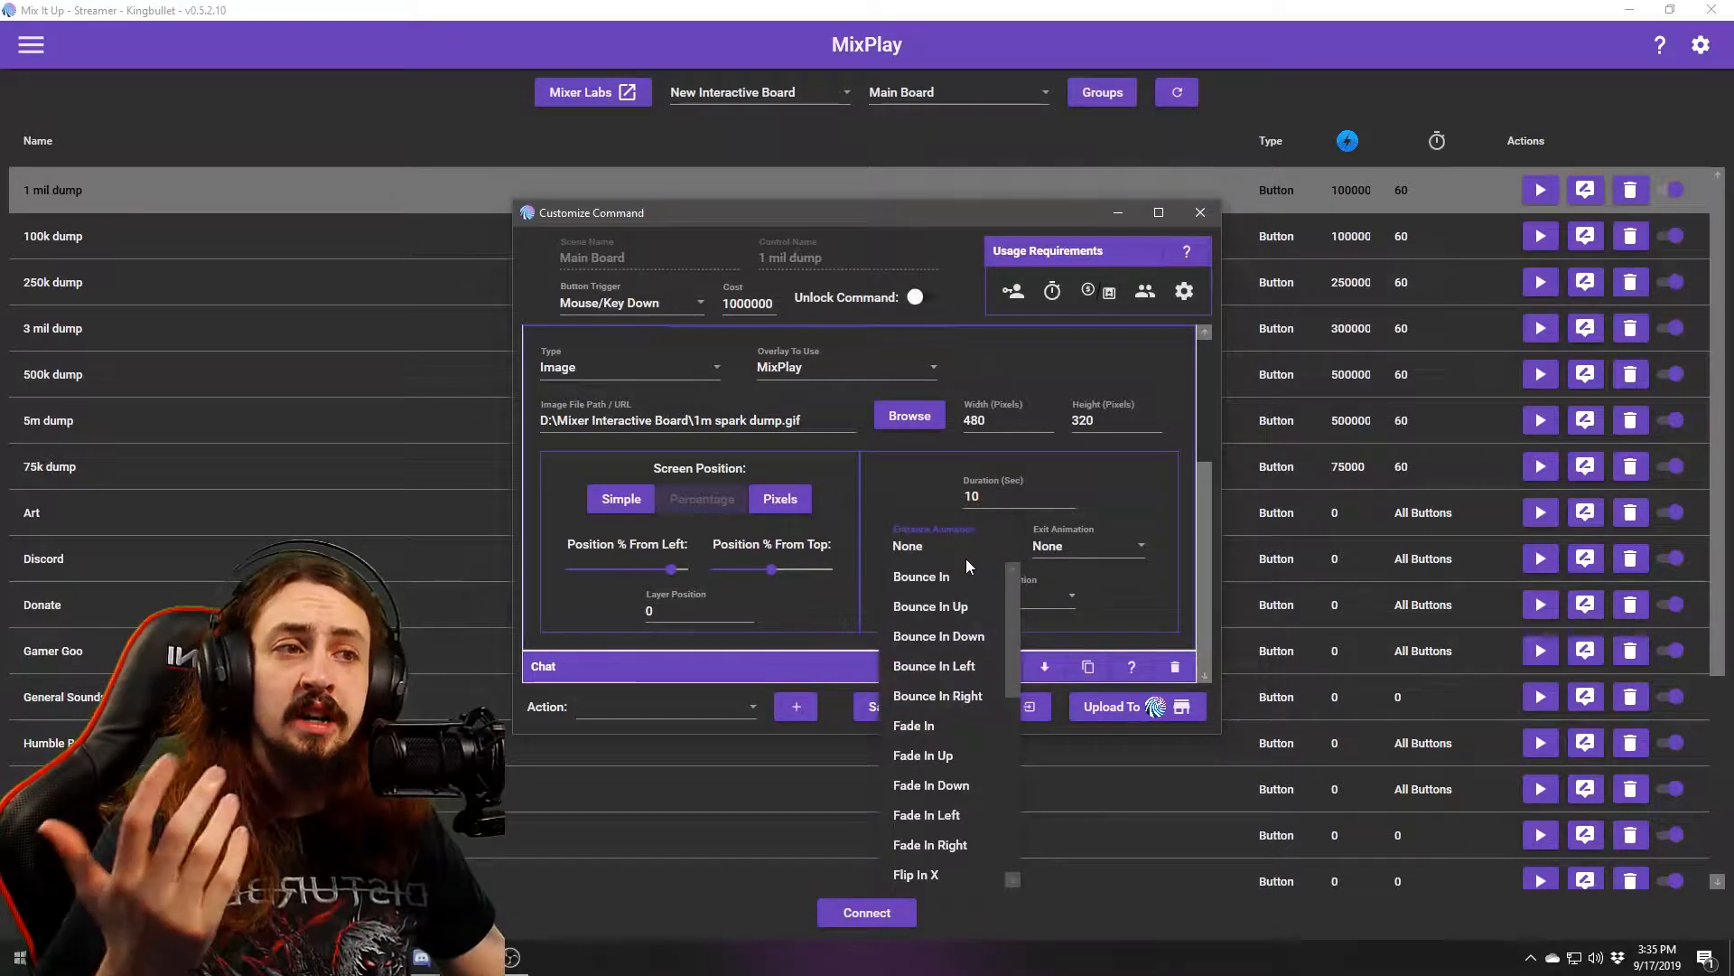
{"action": "left_click", "coordinate": [964, 549]}
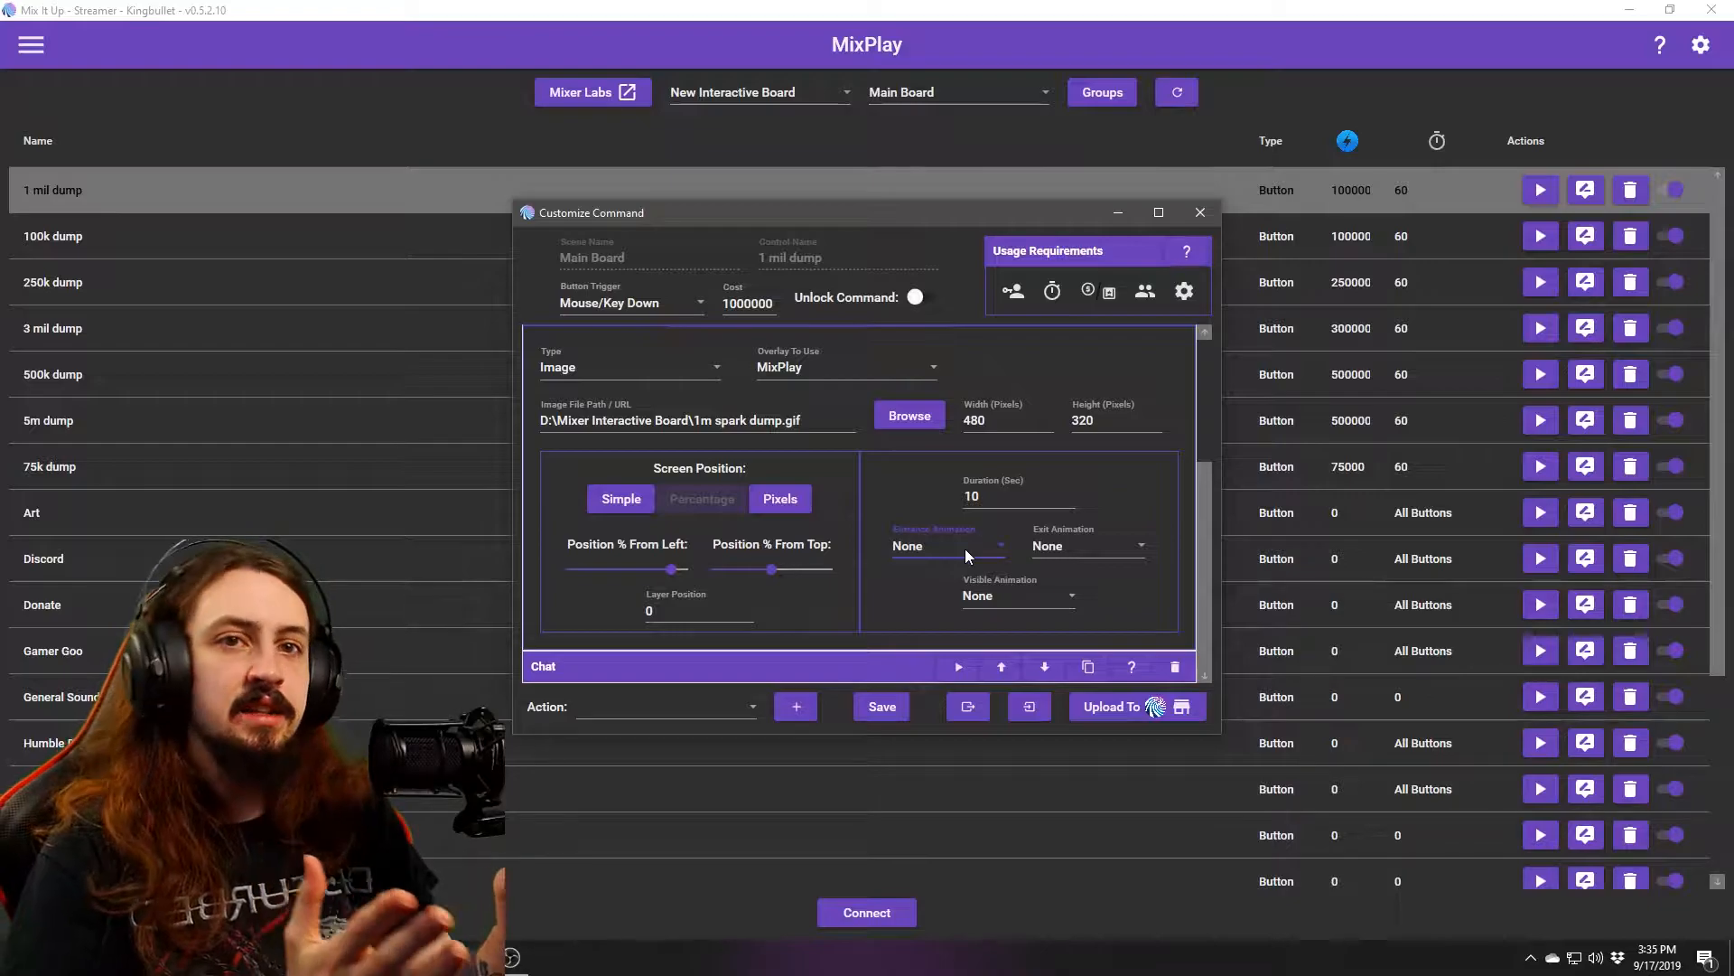
{"action": "left_click", "coordinate": [1012, 595]}
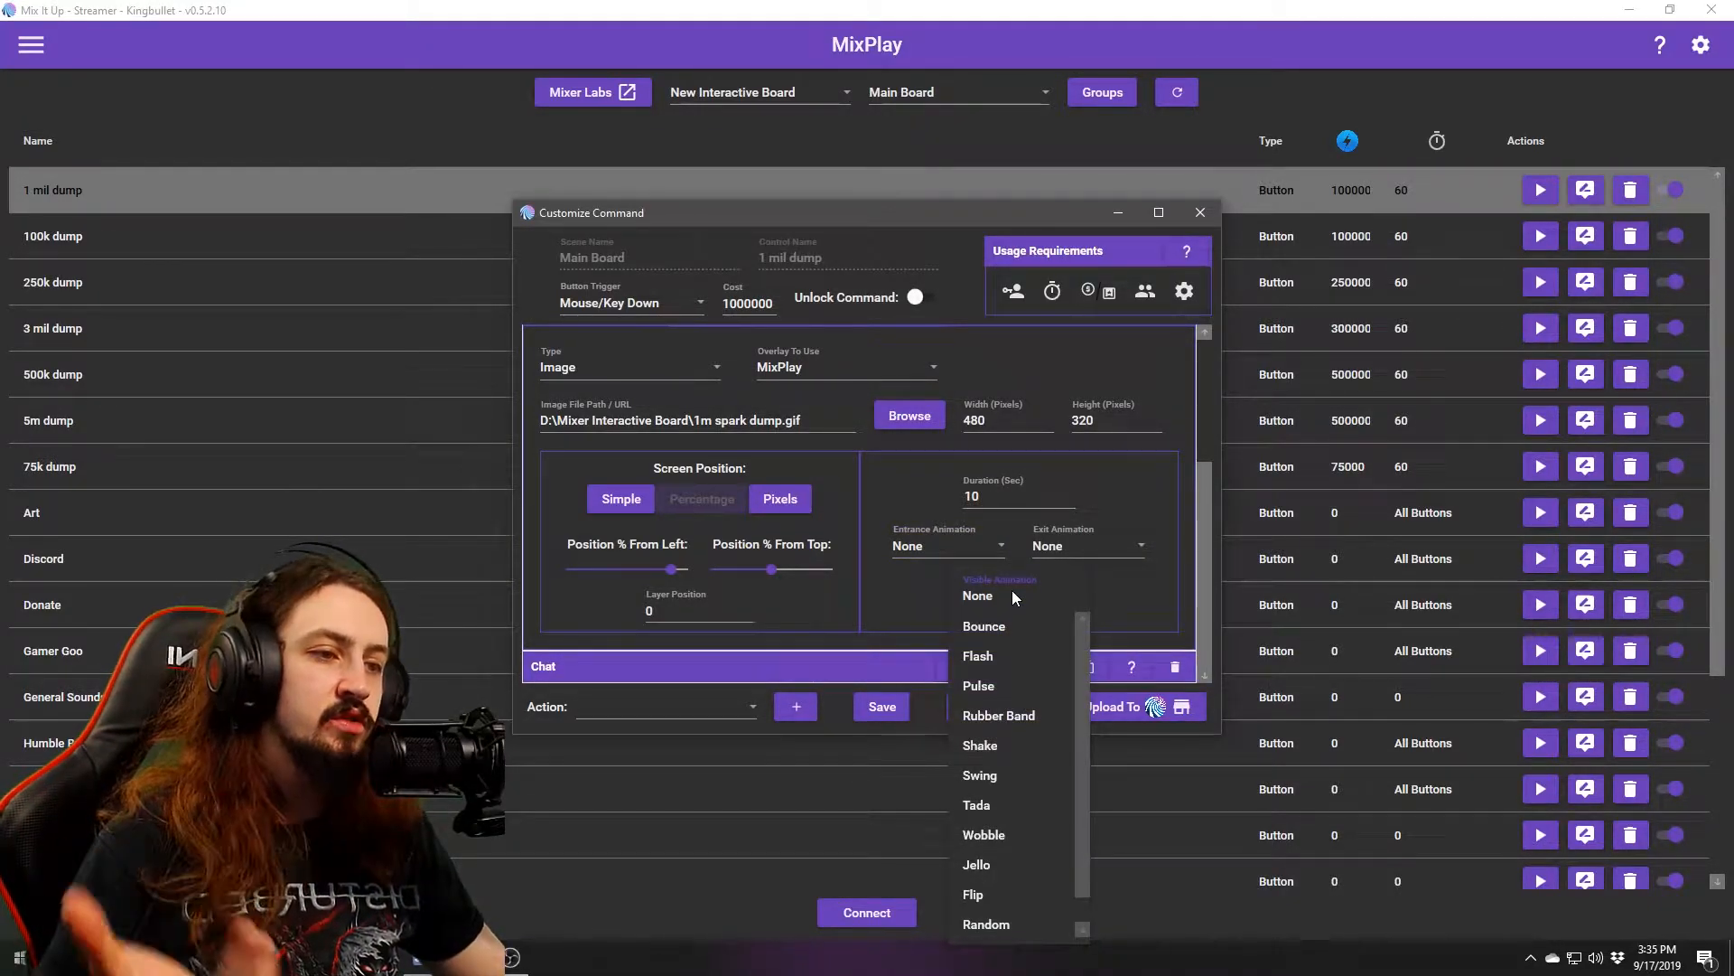
{"action": "left_click", "coordinate": [1125, 594]}
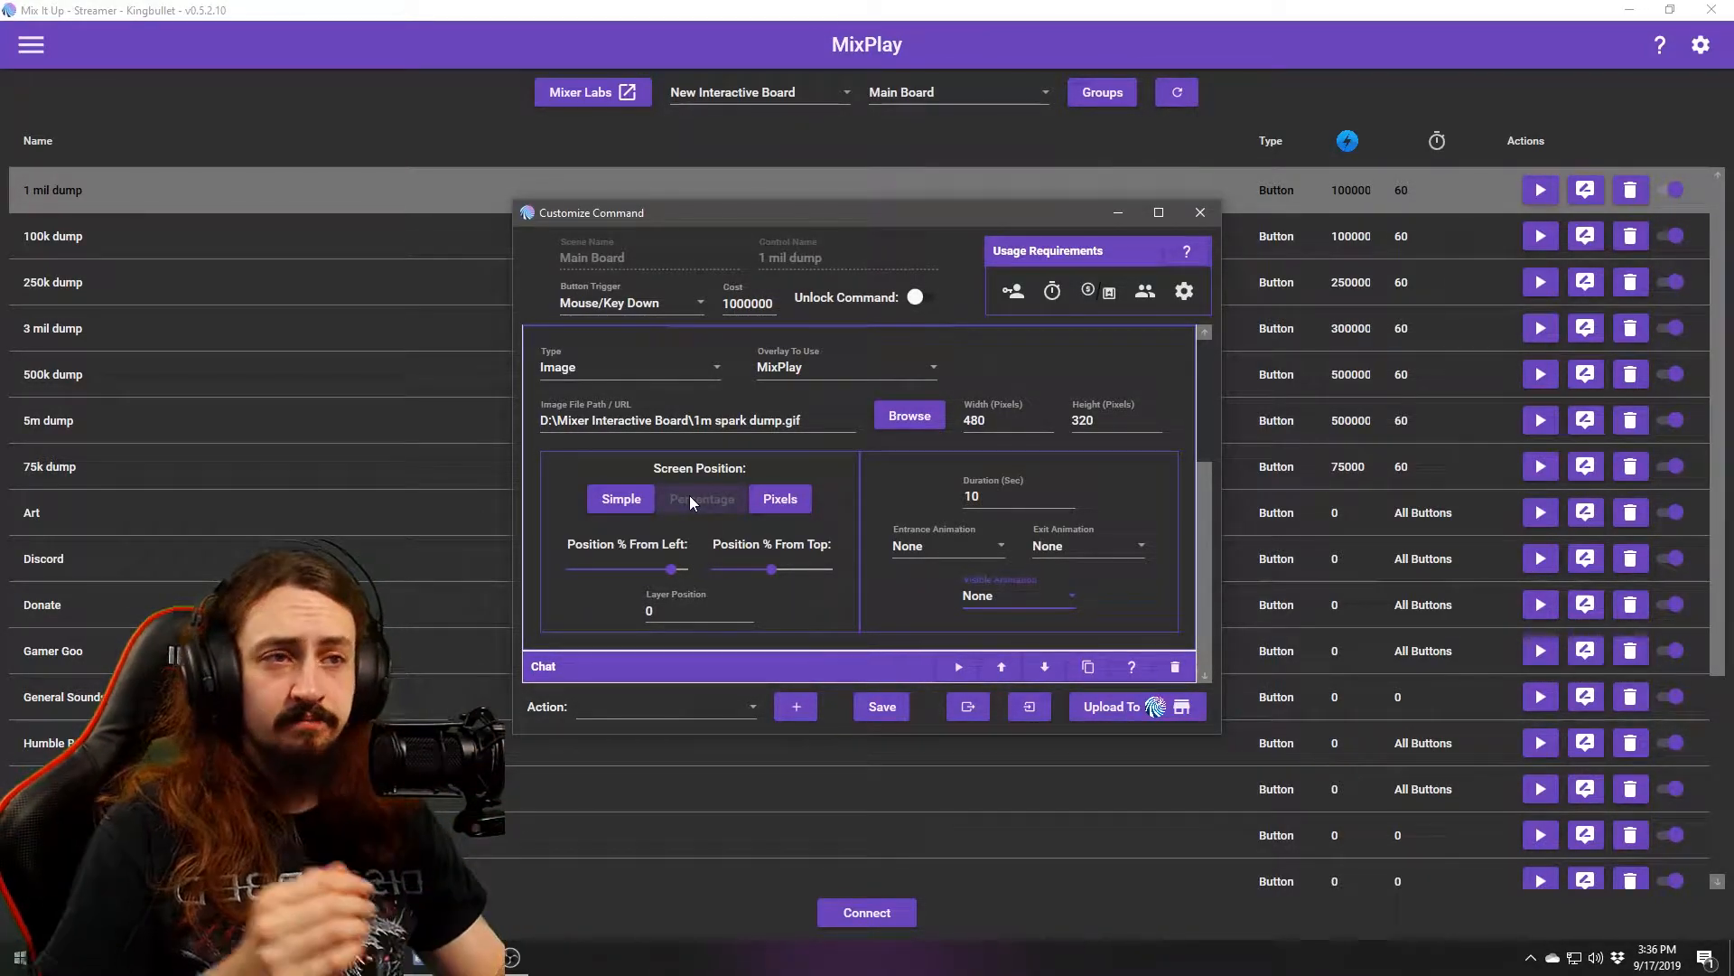
Try Pixels and Simple, then position the overlay by Percentage with Top at 46%.
{"action": "left_click", "coordinate": [787, 502]}
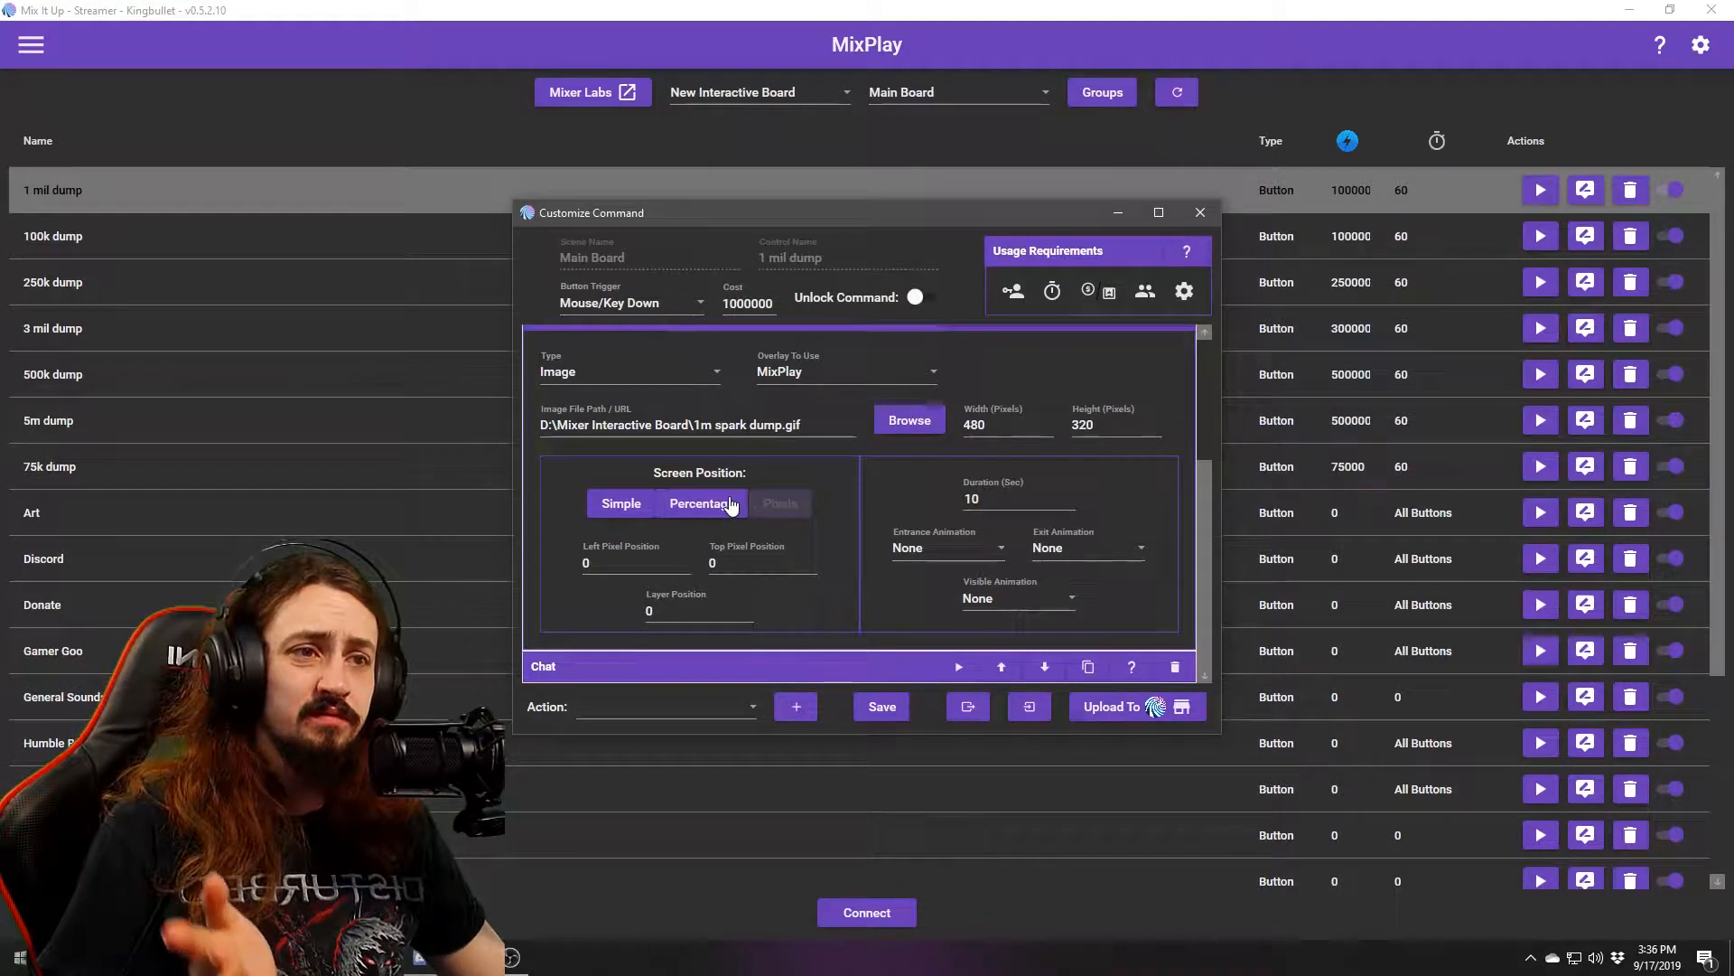
{"action": "left_click", "coordinate": [732, 504]}
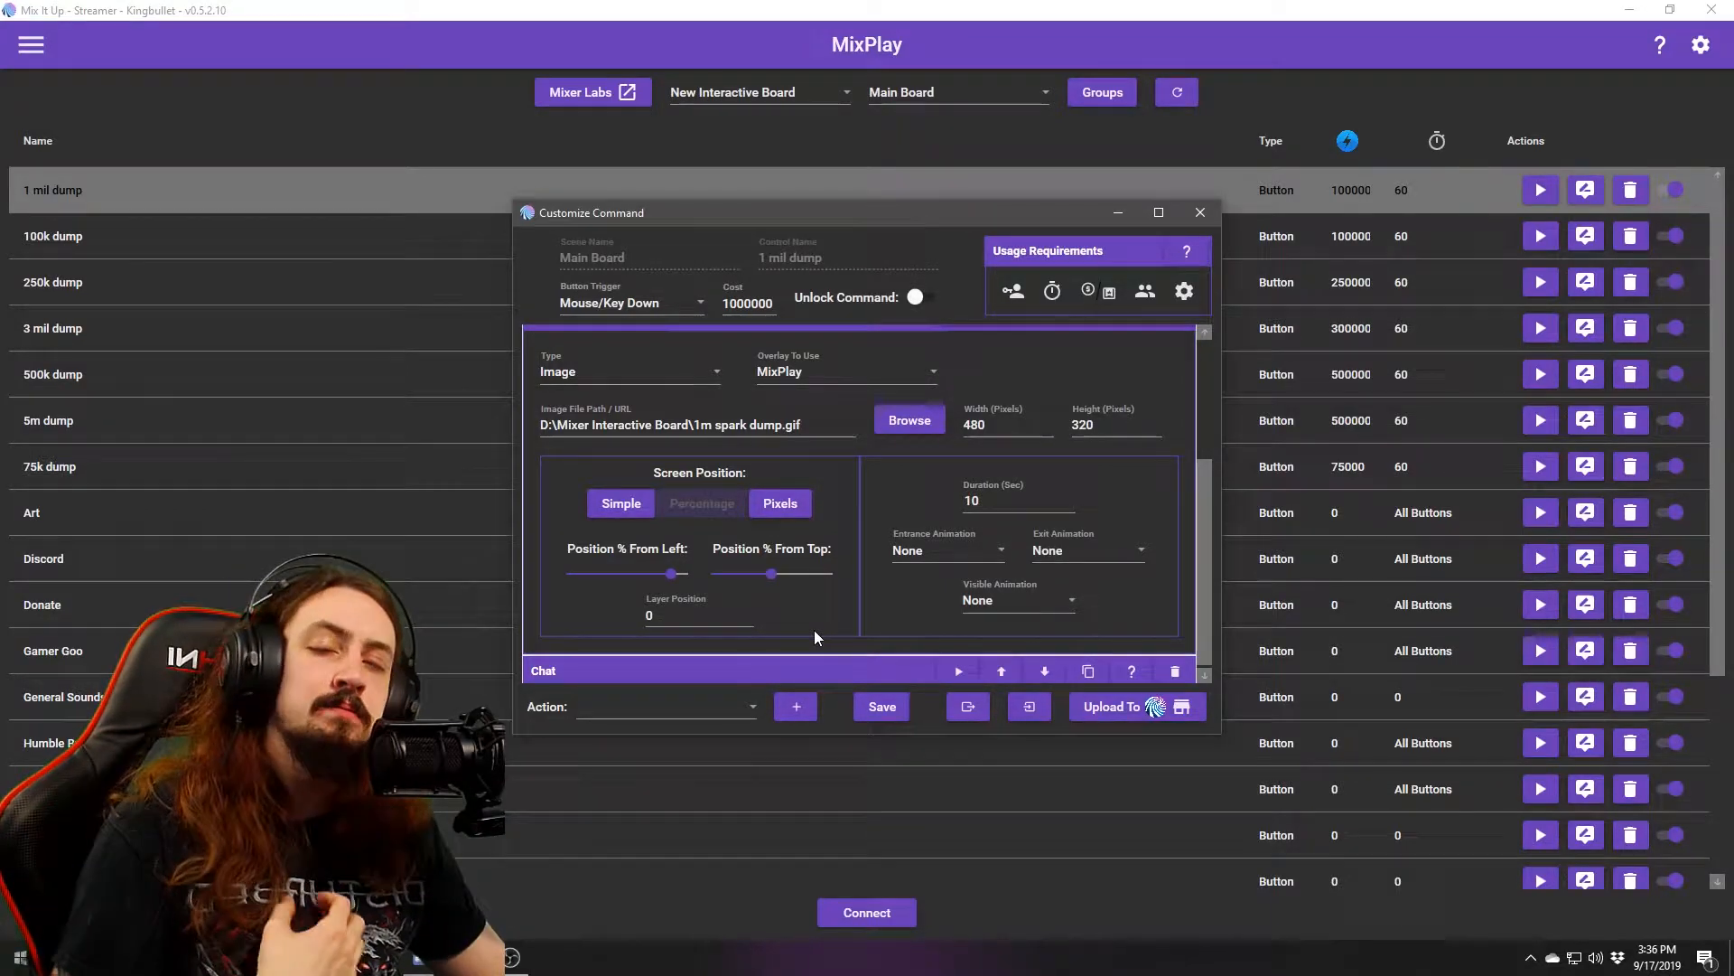
{"action": "left_click", "coordinate": [633, 507]}
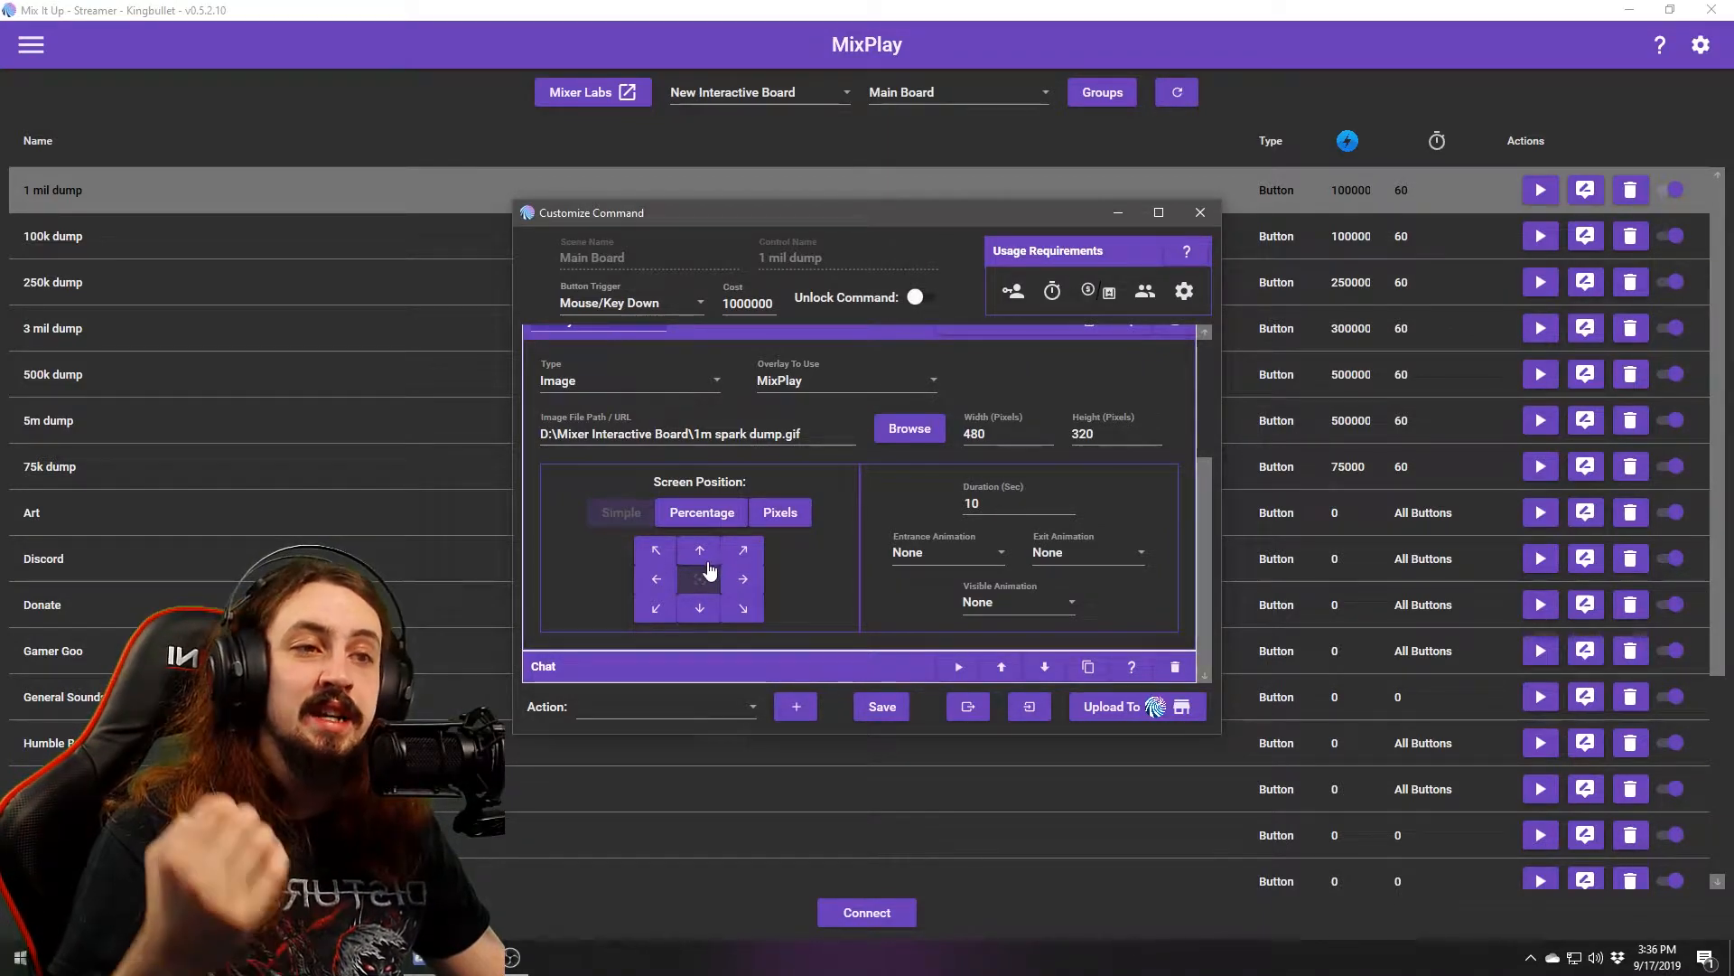
{"action": "left_click", "coordinate": [701, 511]}
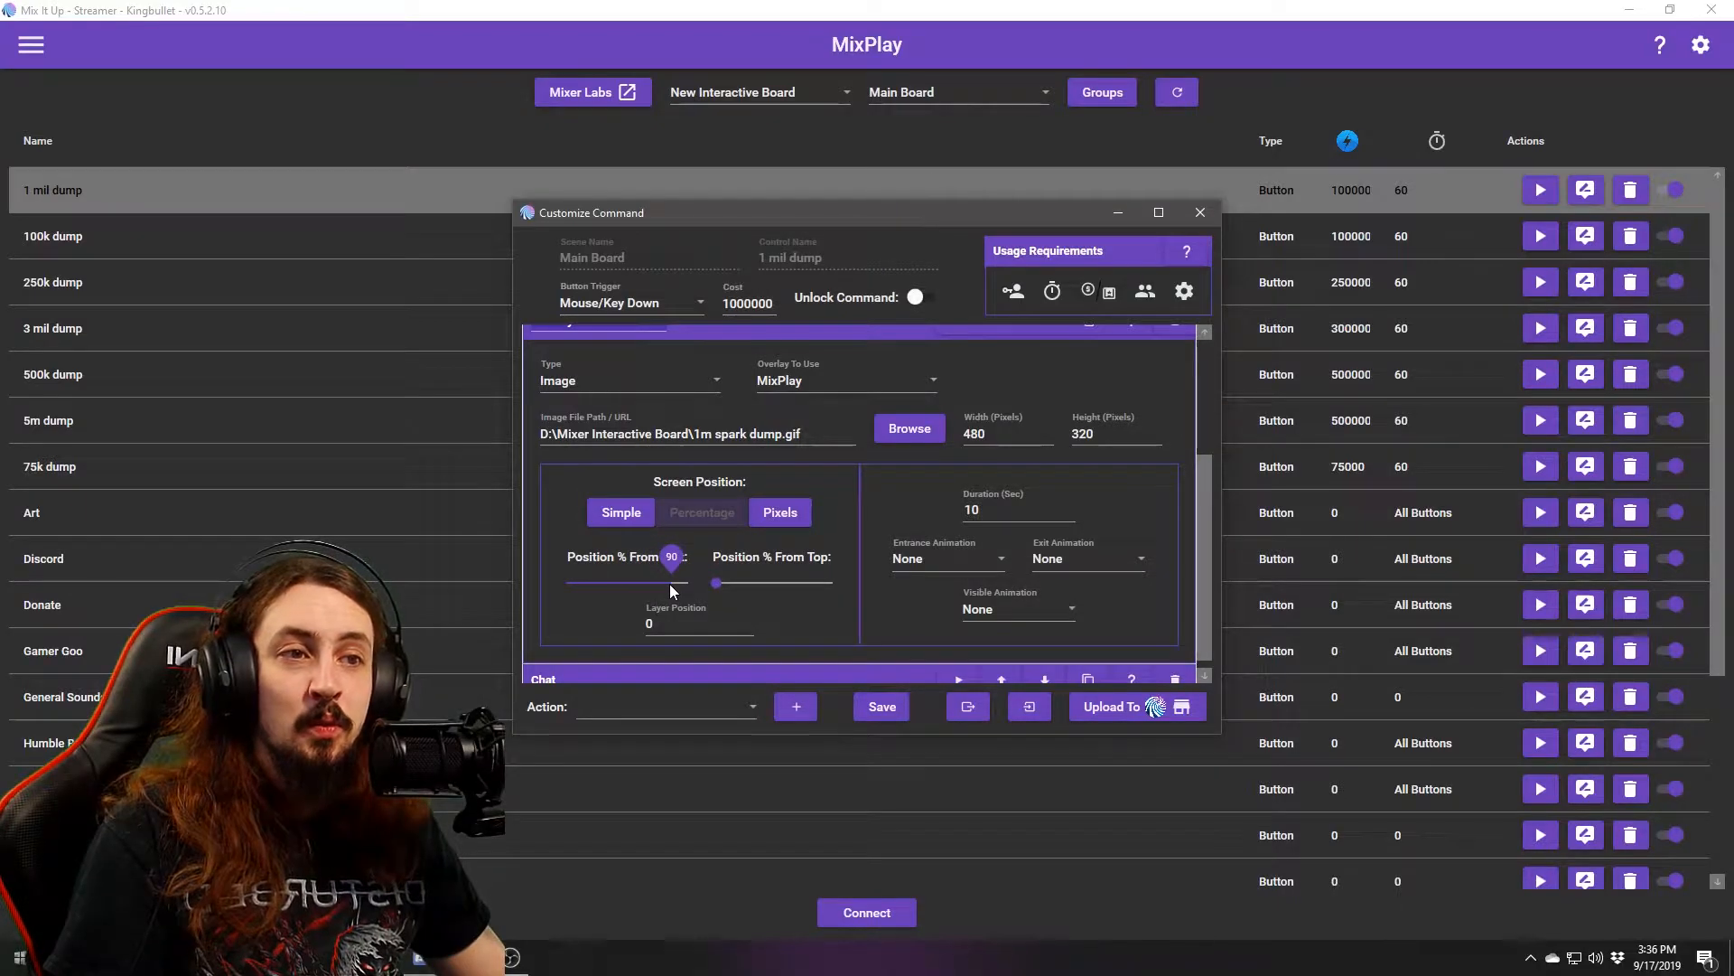
{"action": "left_click_drag", "start_coordinate": [716, 581], "coordinate": [771, 579]}
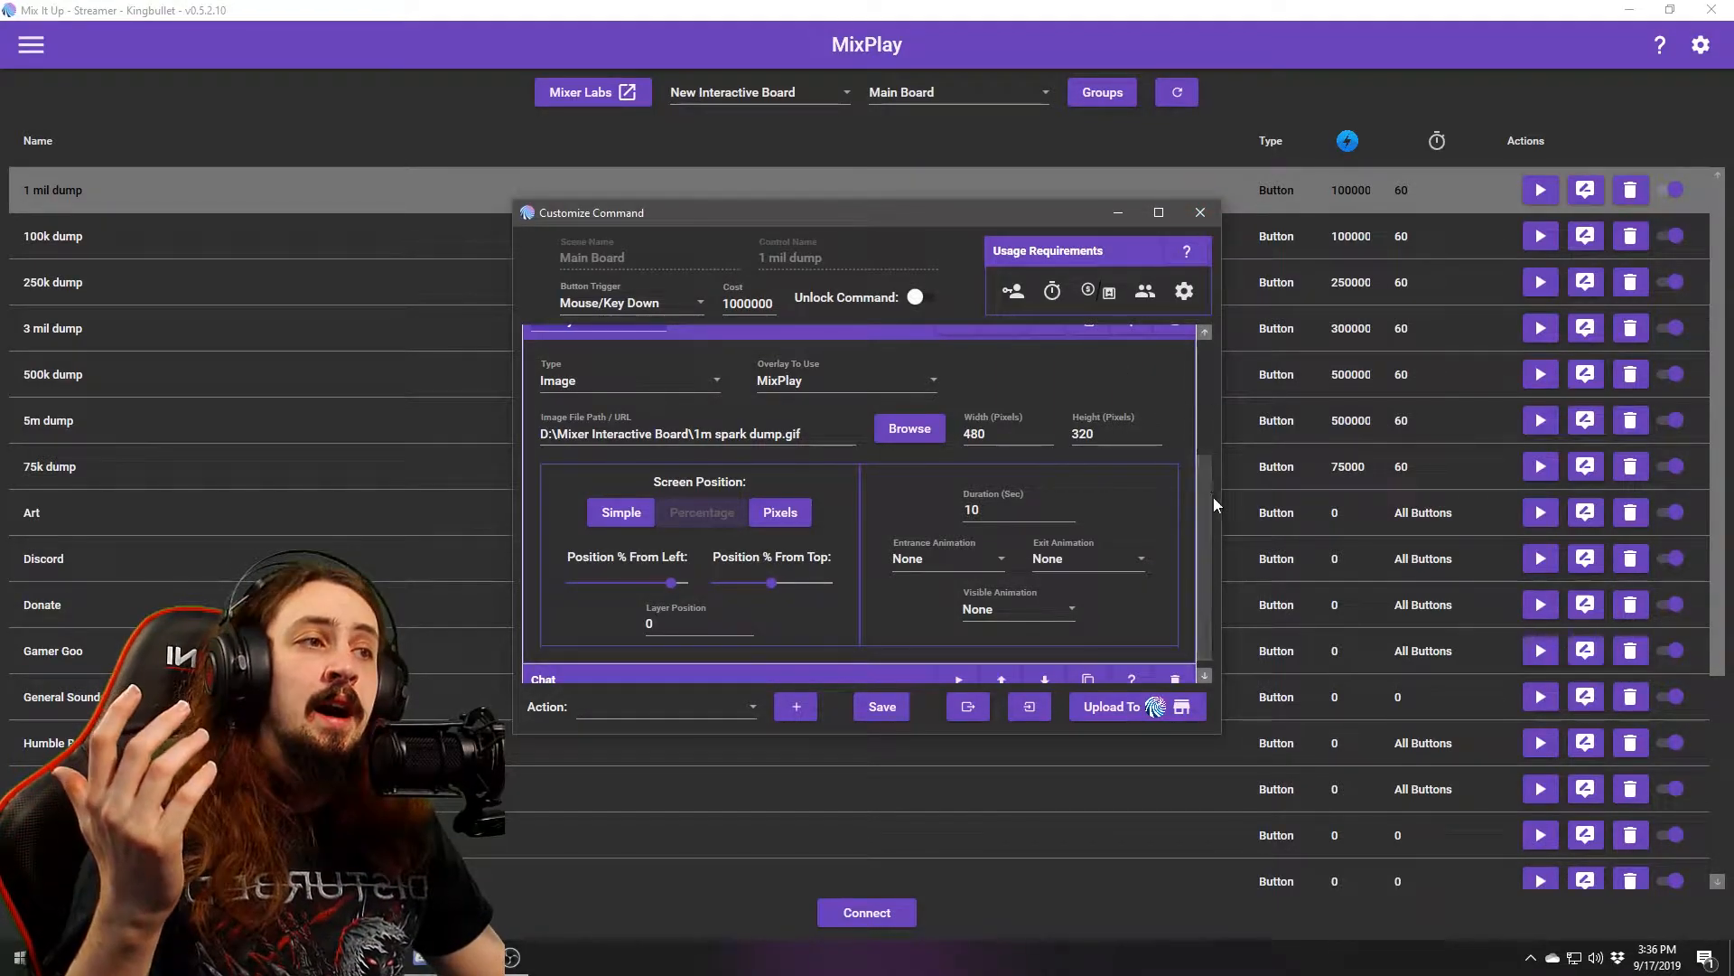
{"action": "scroll", "coordinate": [1200, 506], "scroll_direction": "down", "scroll_amount": 1}
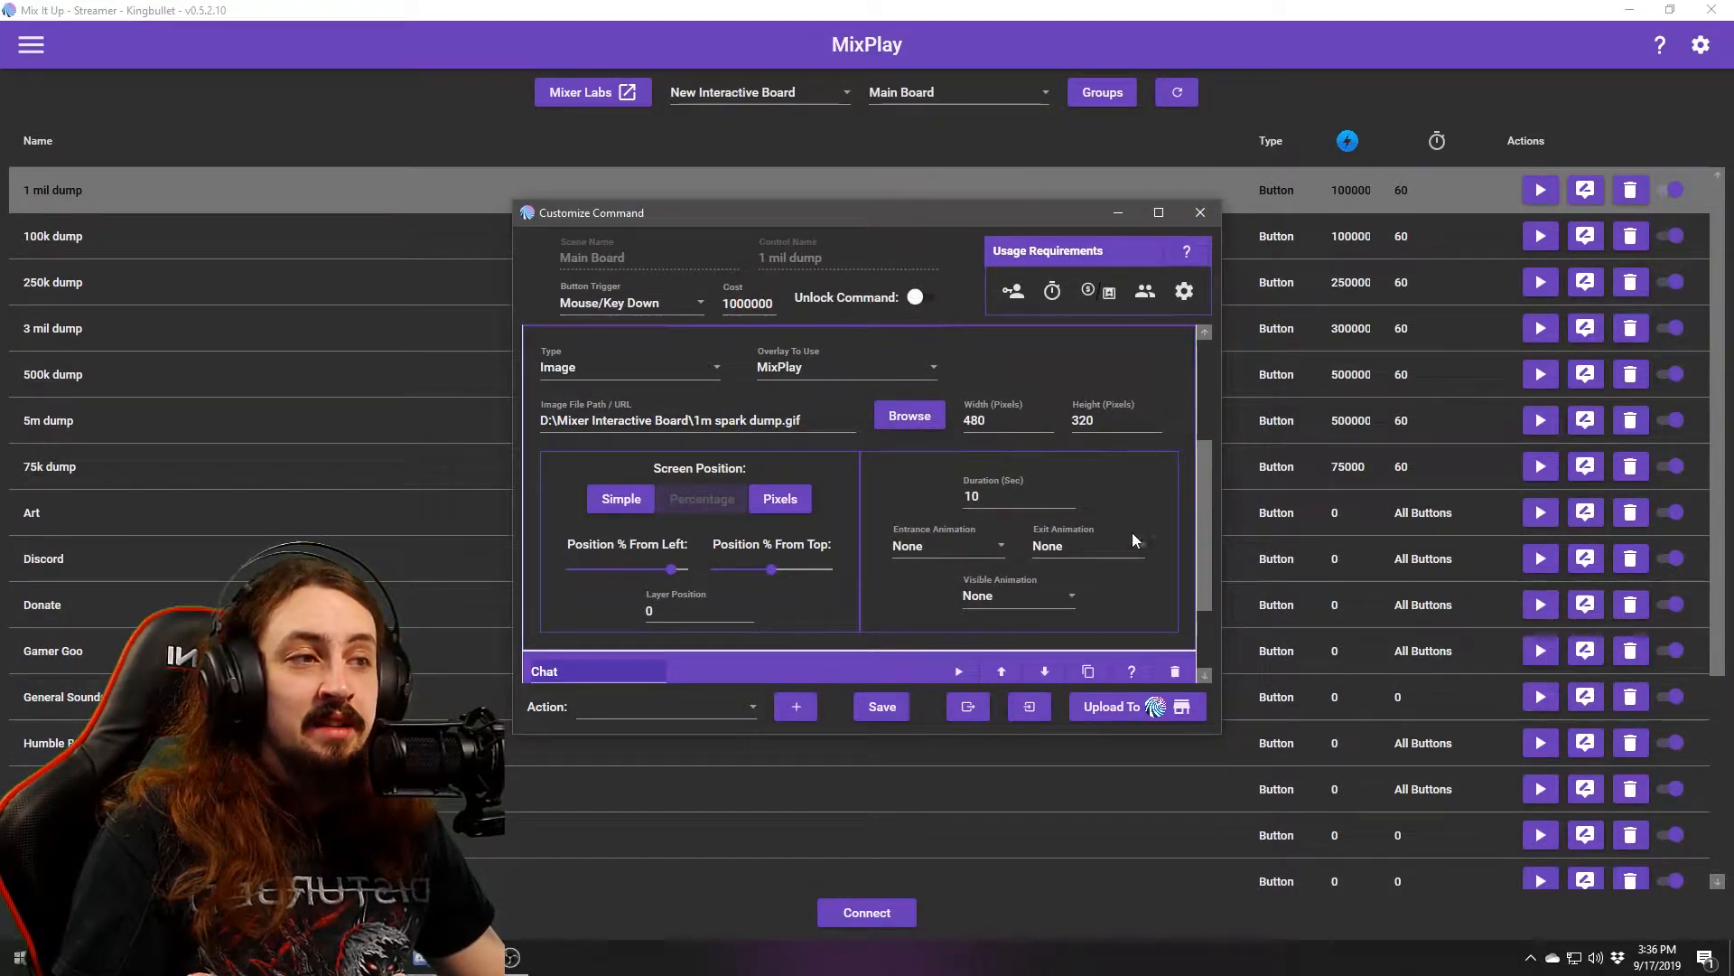
Check the chat message '$username Just dropped a big old Million!!', selecting $username, and close the editor.
{"action": "scroll", "coordinate": [1196, 481], "scroll_direction": "down", "scroll_amount": 2}
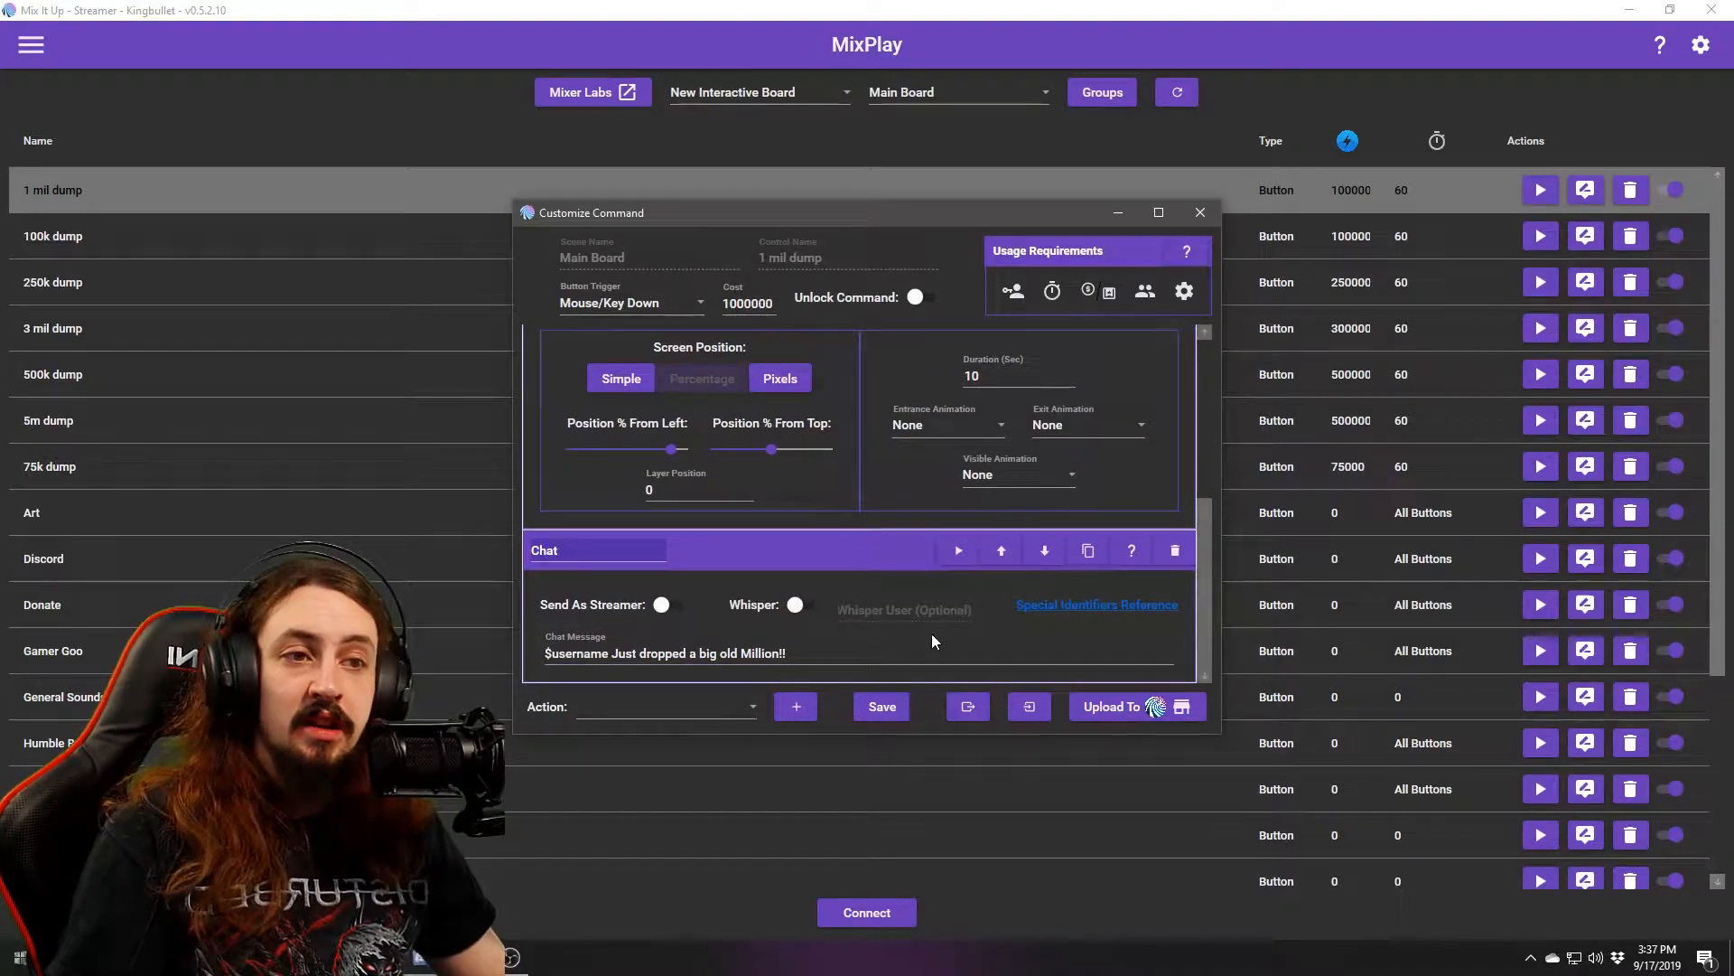
{"action": "left_click", "coordinate": [581, 654]}
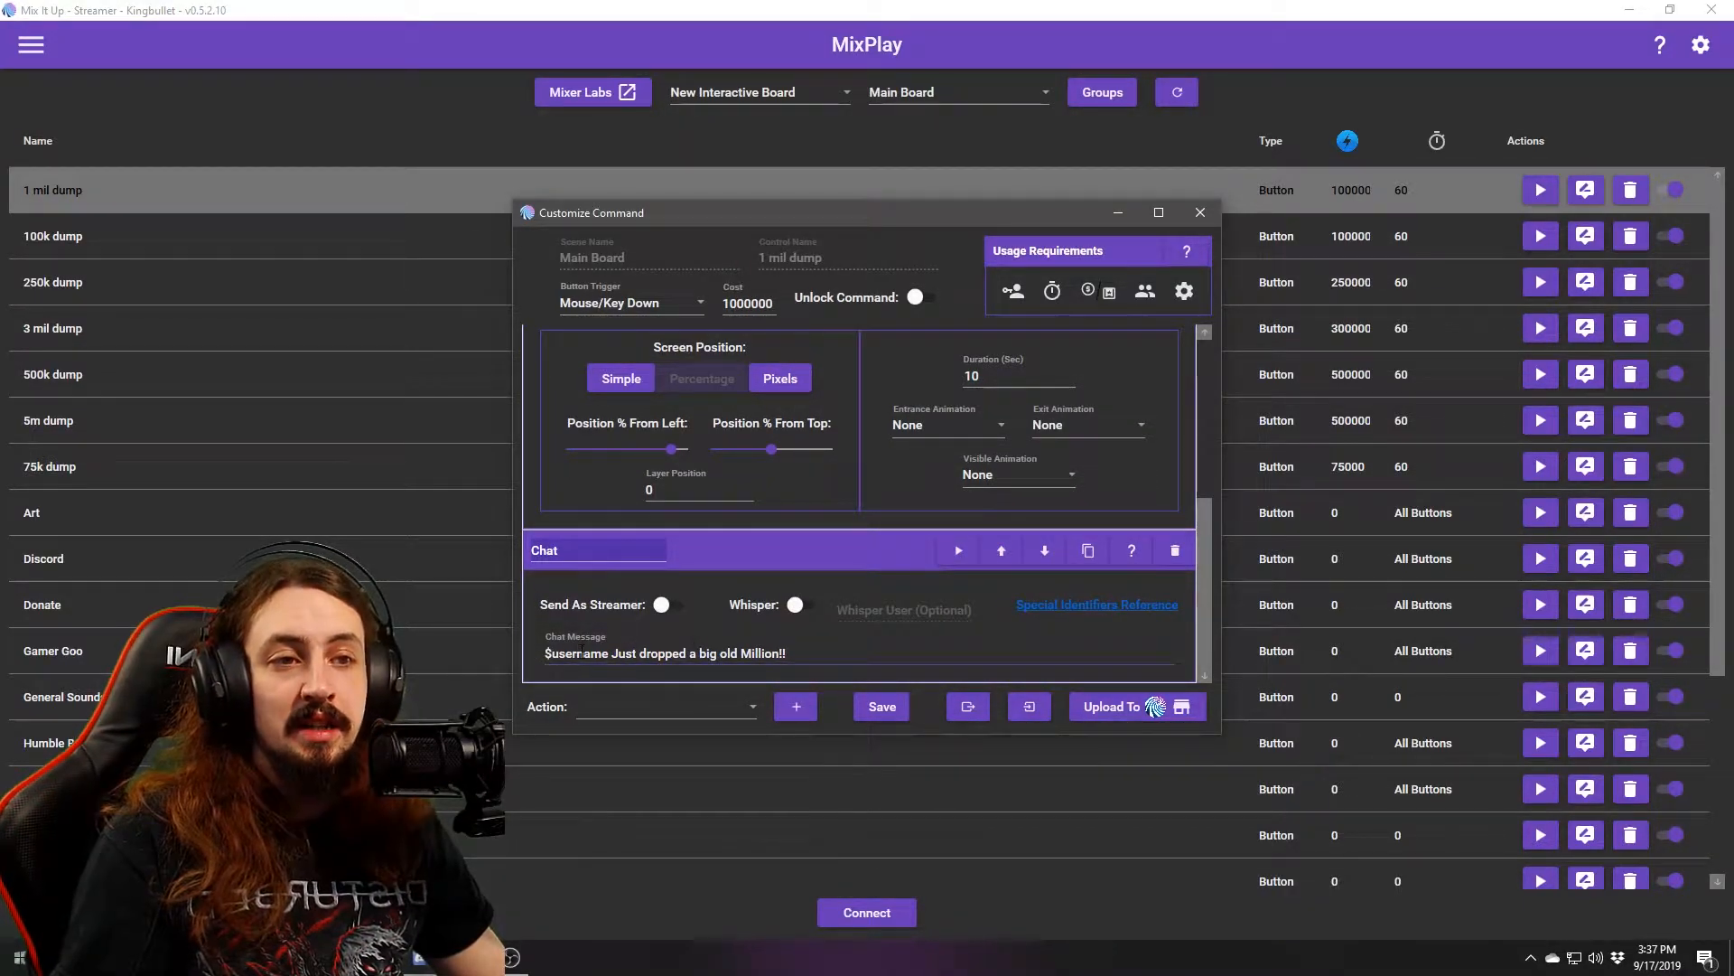
{"action": "double_click", "coordinate": [579, 653]}
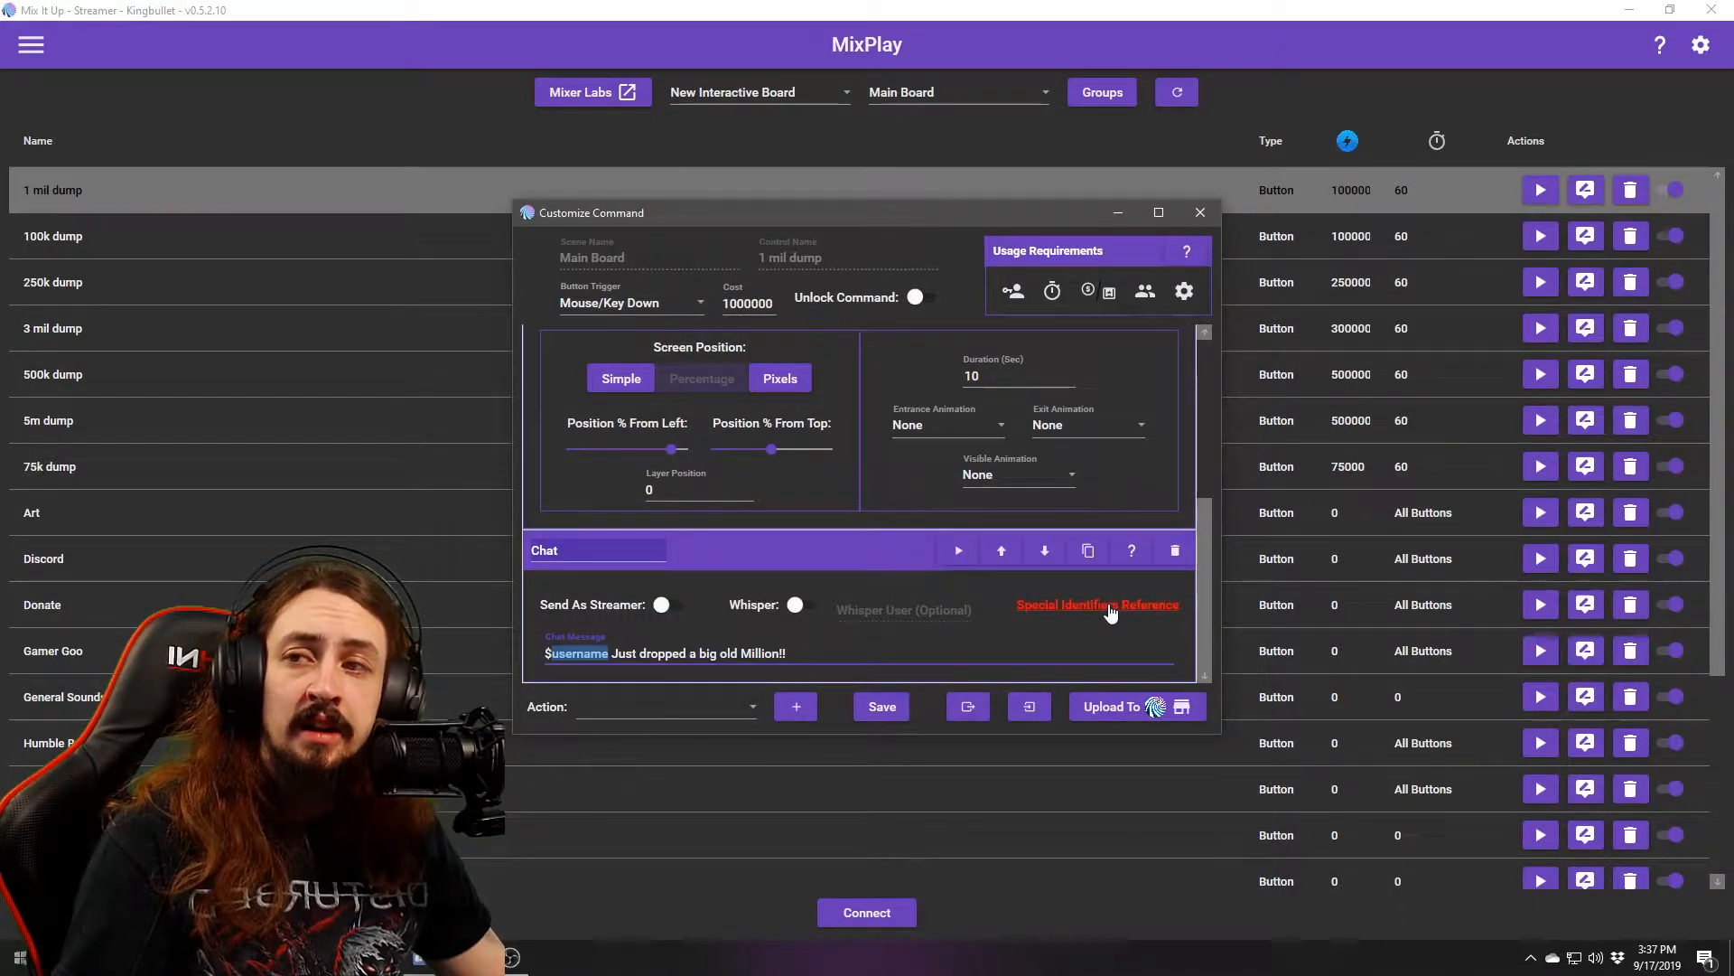
{"action": "left_click", "coordinate": [587, 652]}
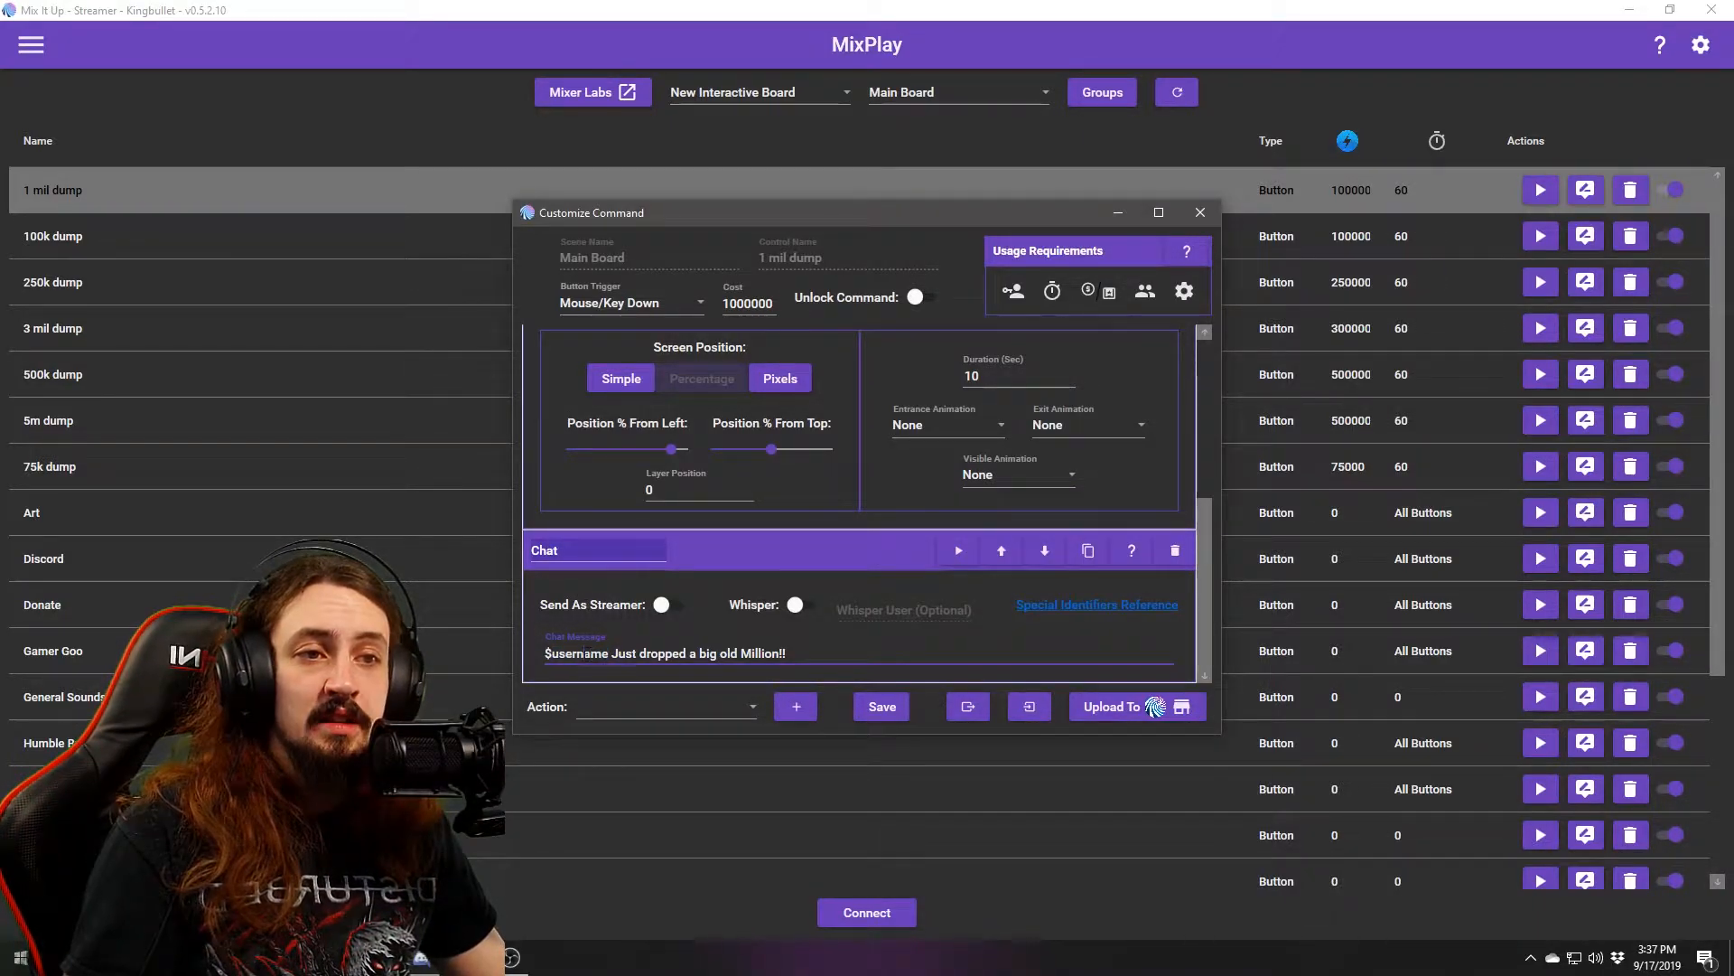
{"action": "left_click_drag", "start_coordinate": [587, 652], "coordinate": [545, 652]}
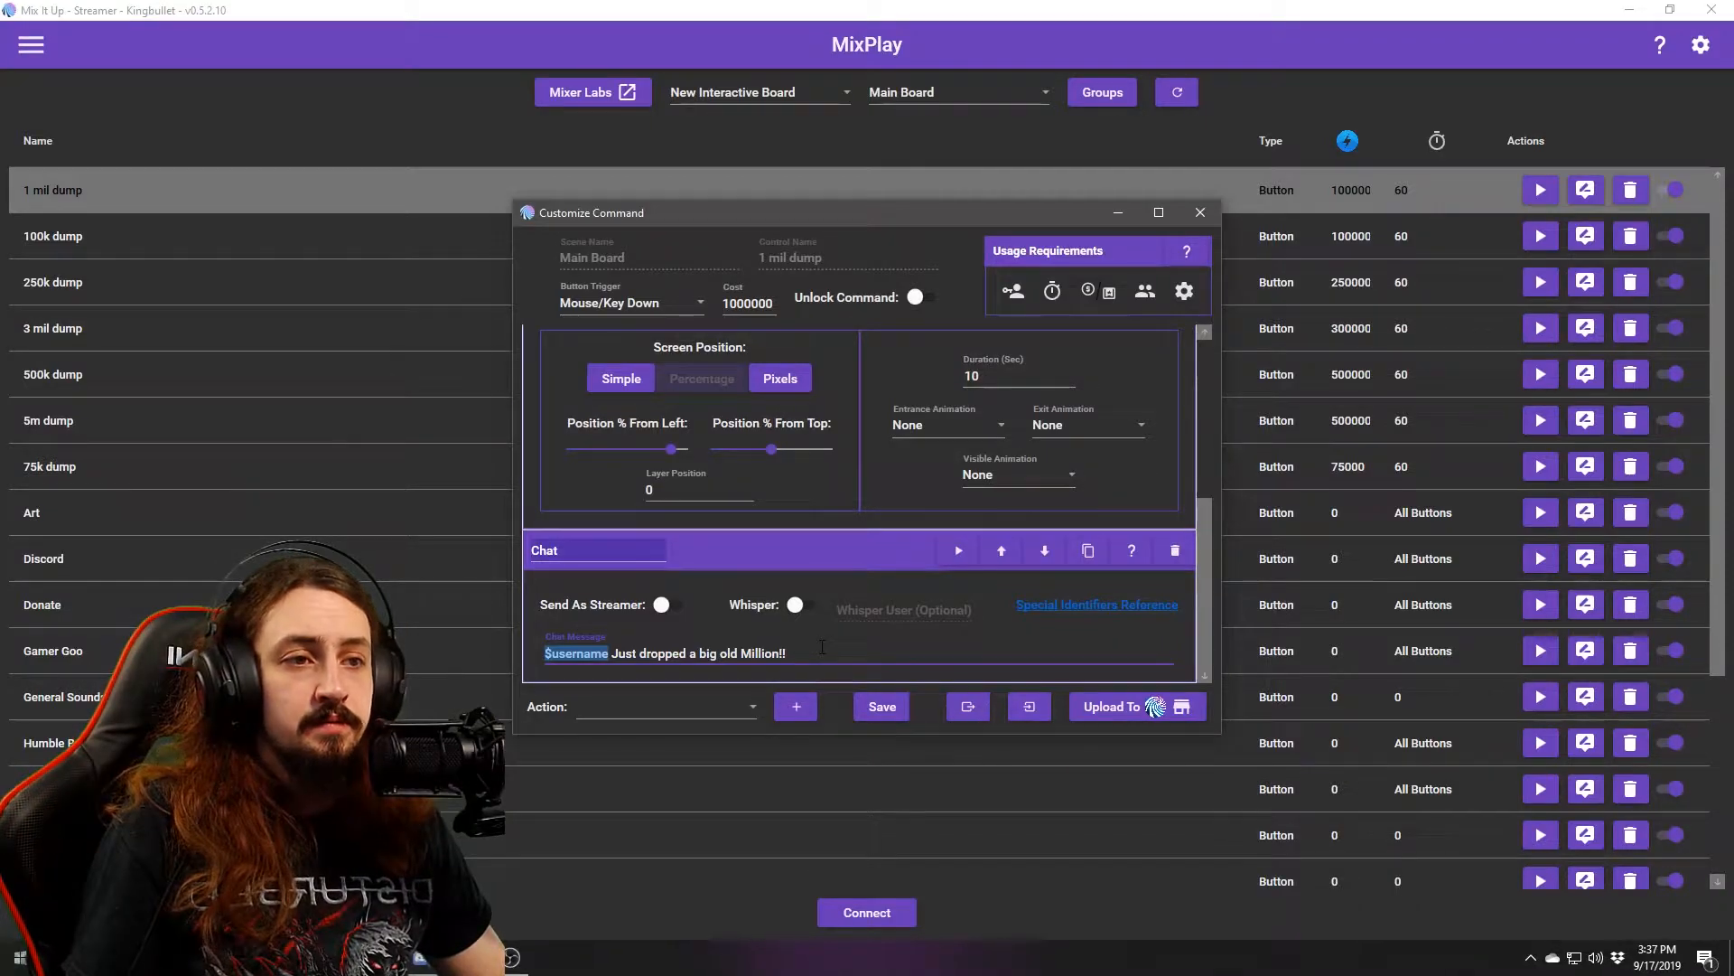
{"action": "left_click", "coordinate": [1200, 212]}
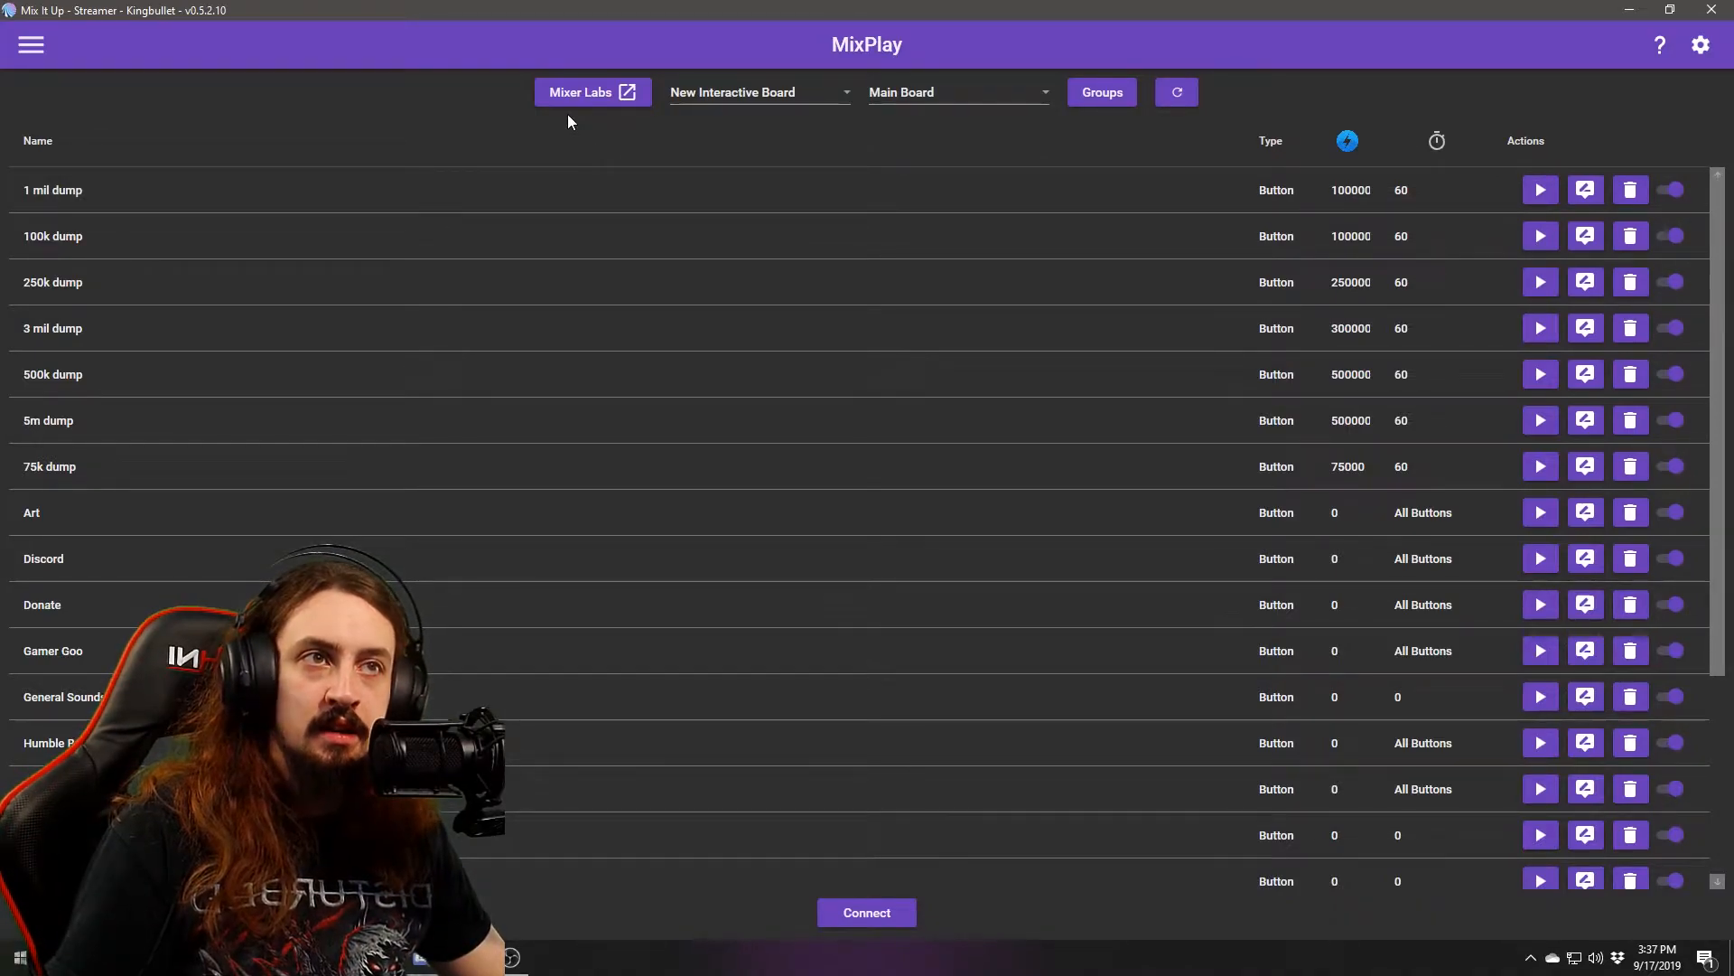
{"action": "left_click", "coordinate": [614, 95]}
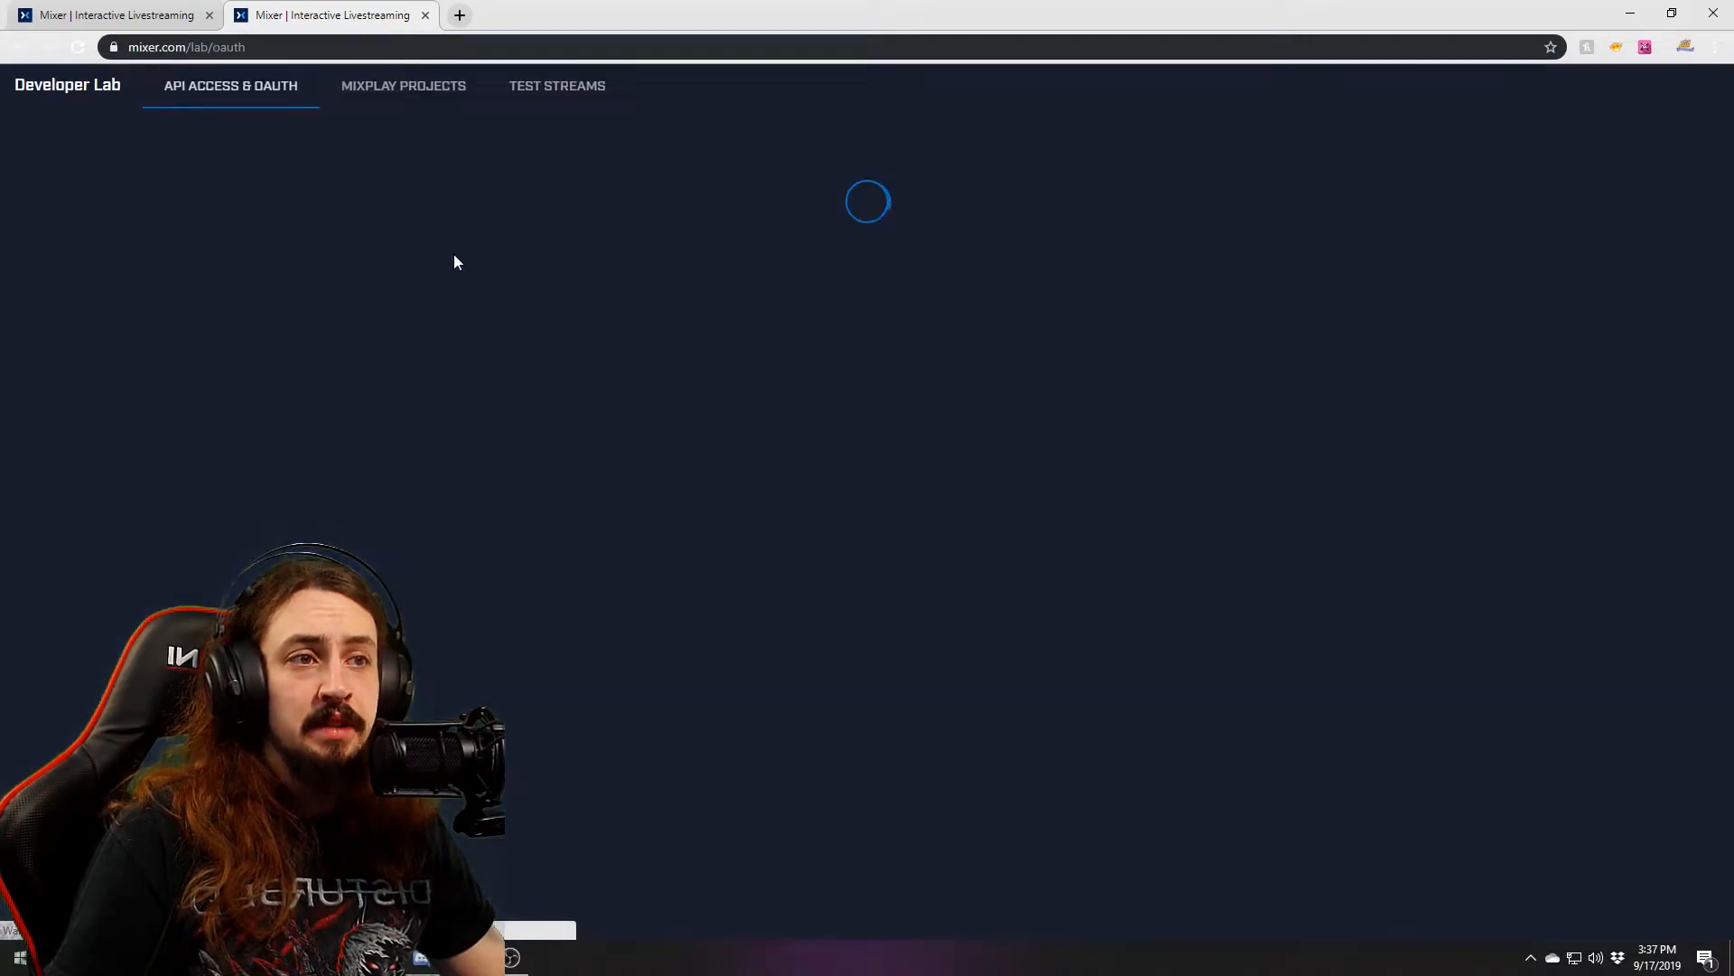
{"action": "left_click", "coordinate": [404, 86]}
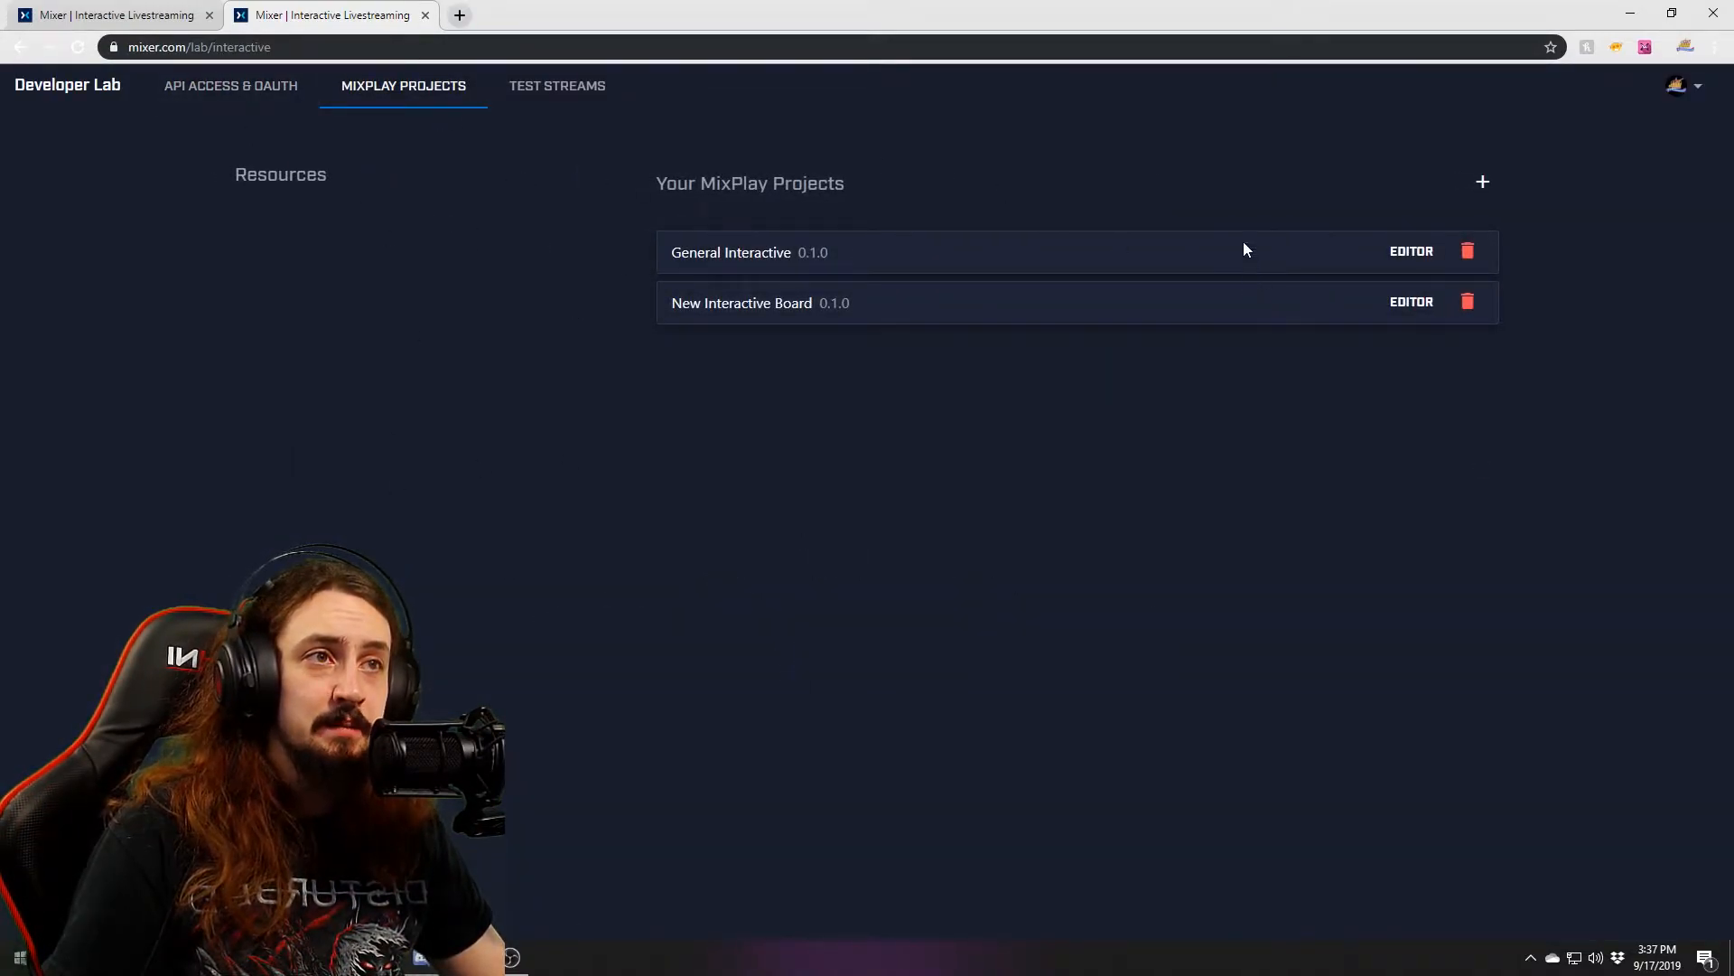
{"action": "left_click", "coordinate": [425, 15]}
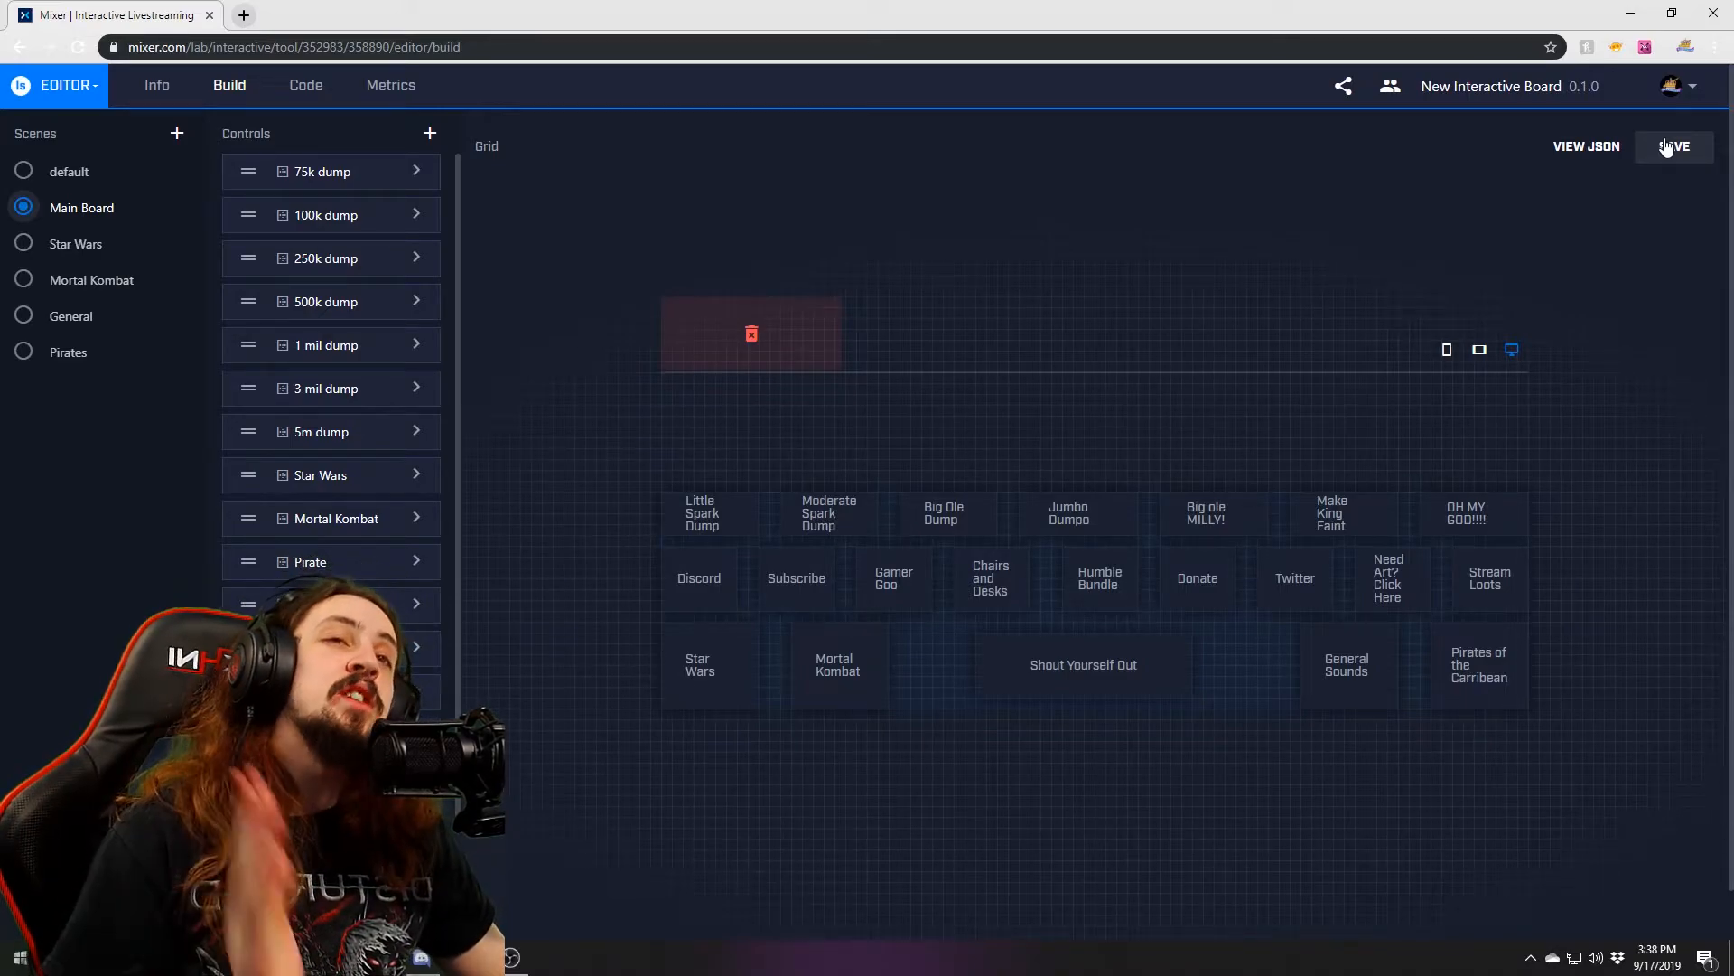
{"action": "left_click", "coordinate": [1714, 13]}
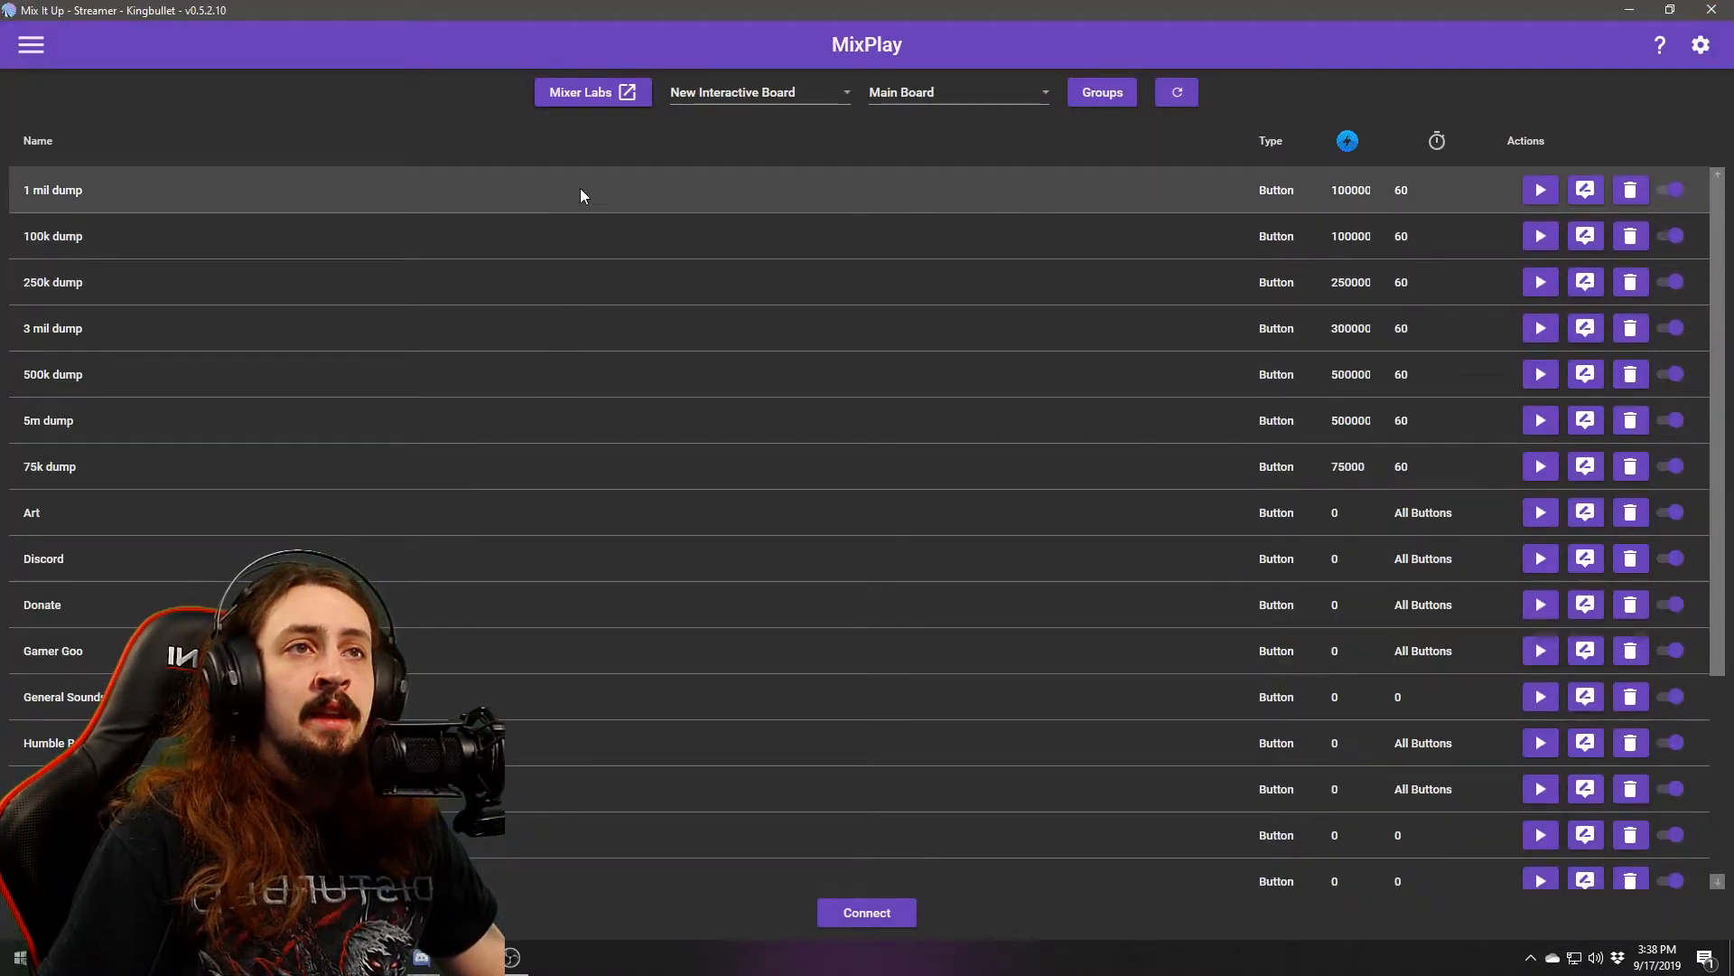